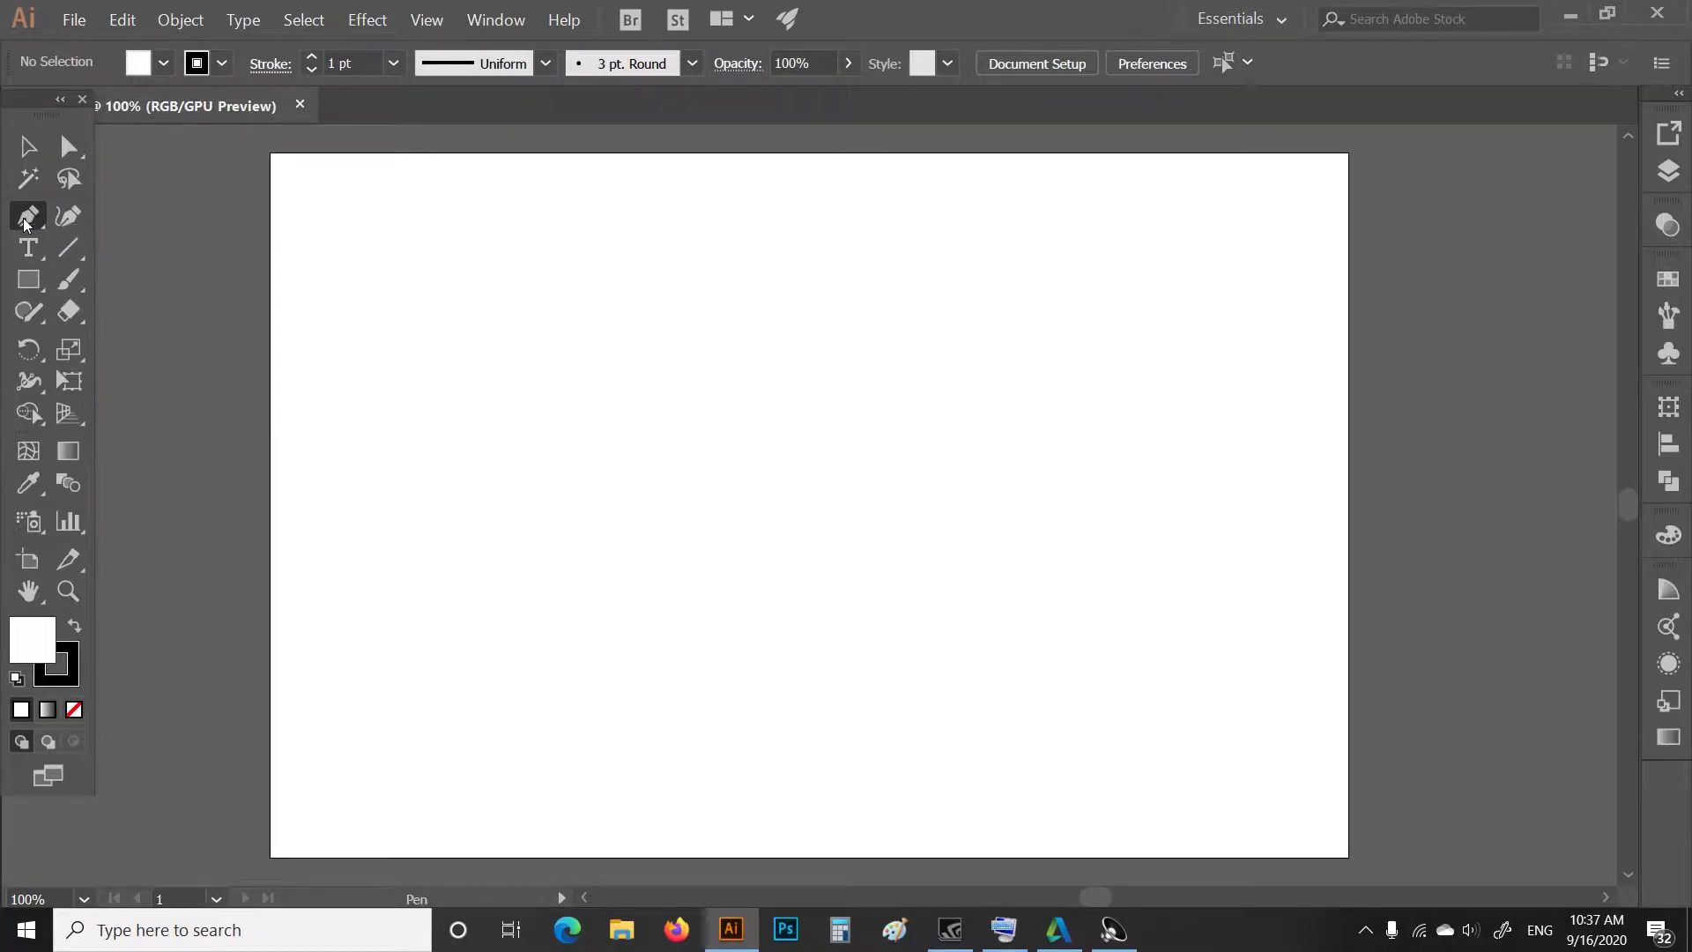
# Keep the plain Pen tool and draw a straight horizontal segment across the artboard's lower left.
pyautogui.click(33, 221)
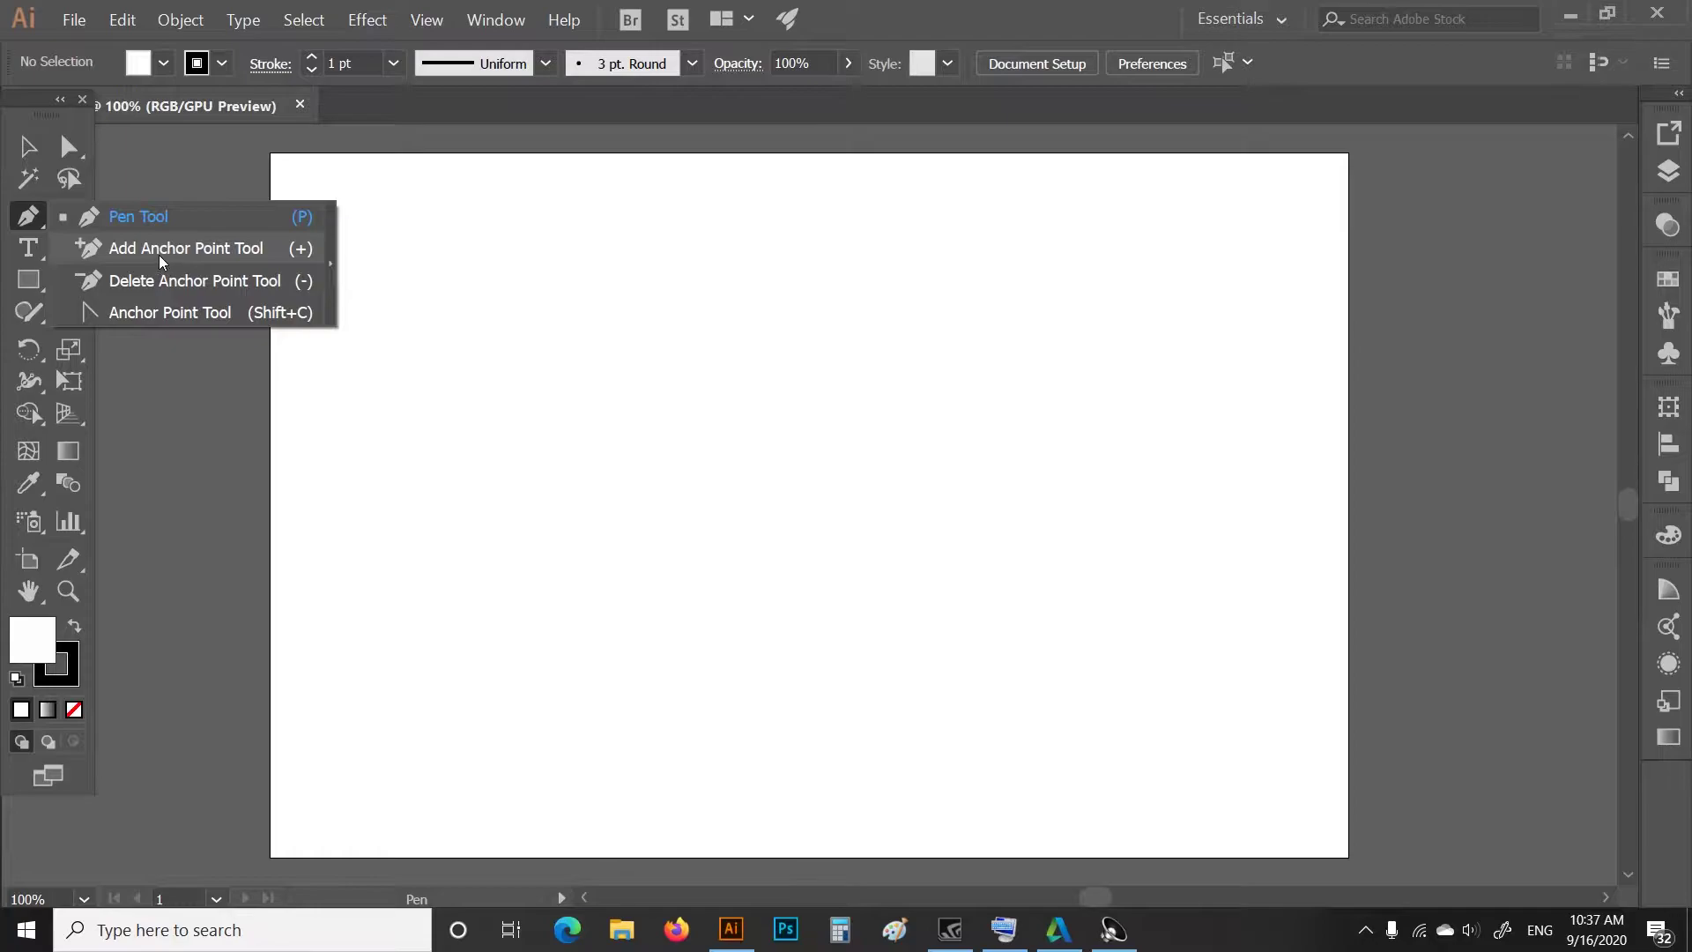
pyautogui.click(129, 216)
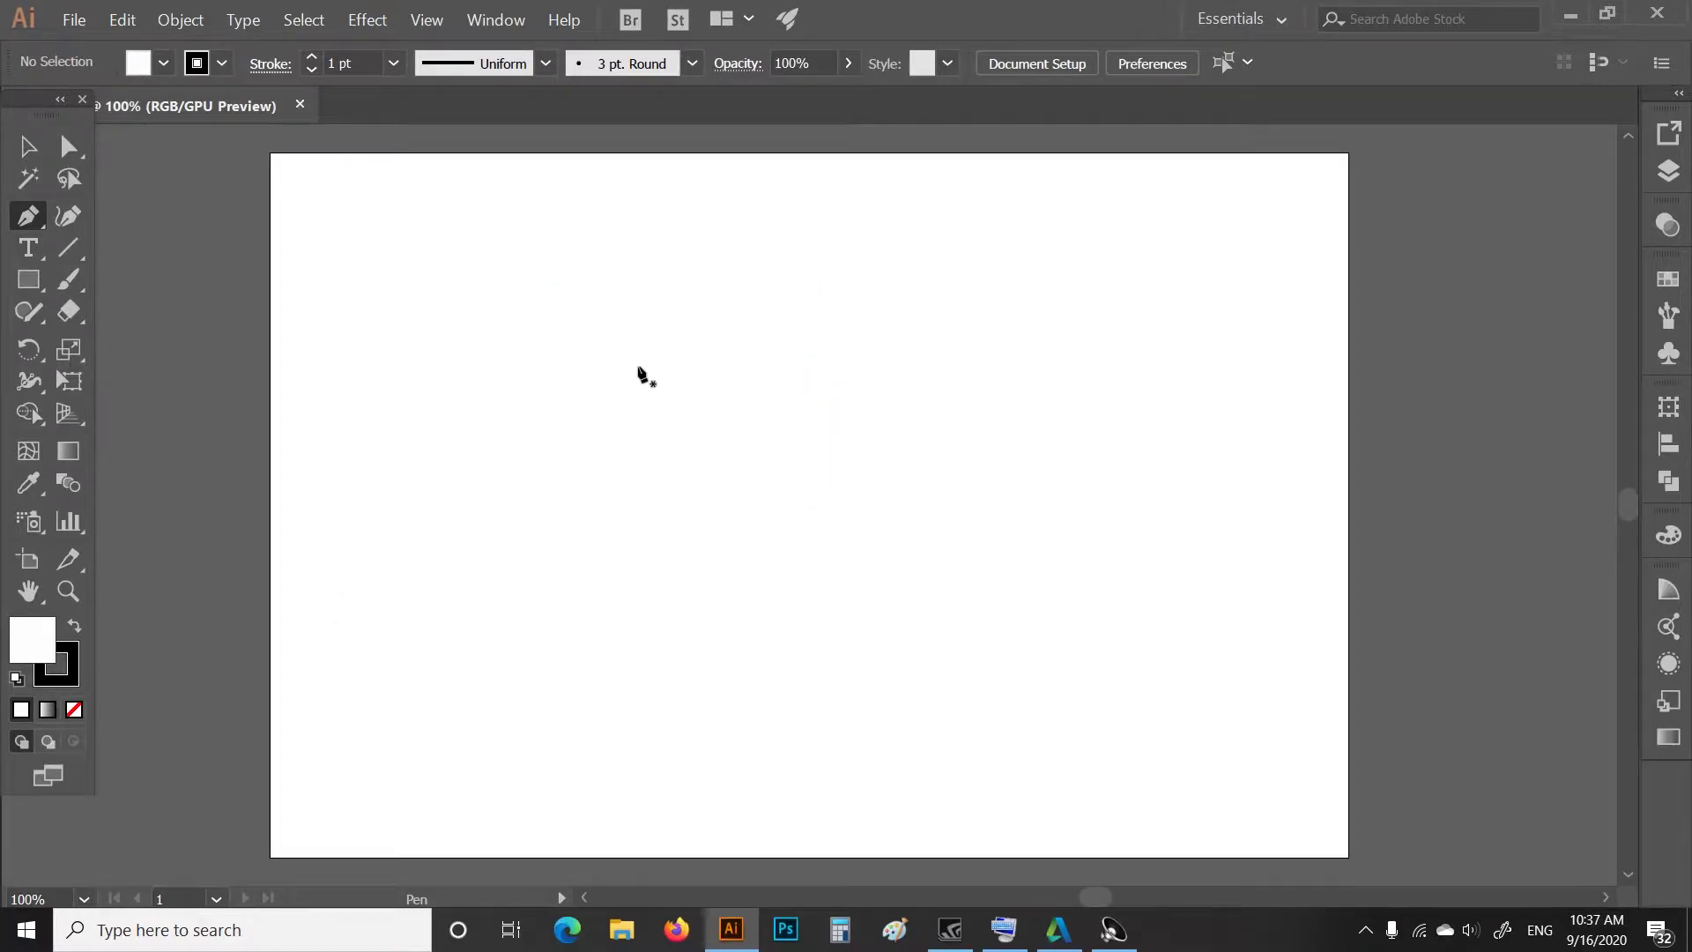
pyautogui.click(369, 588)
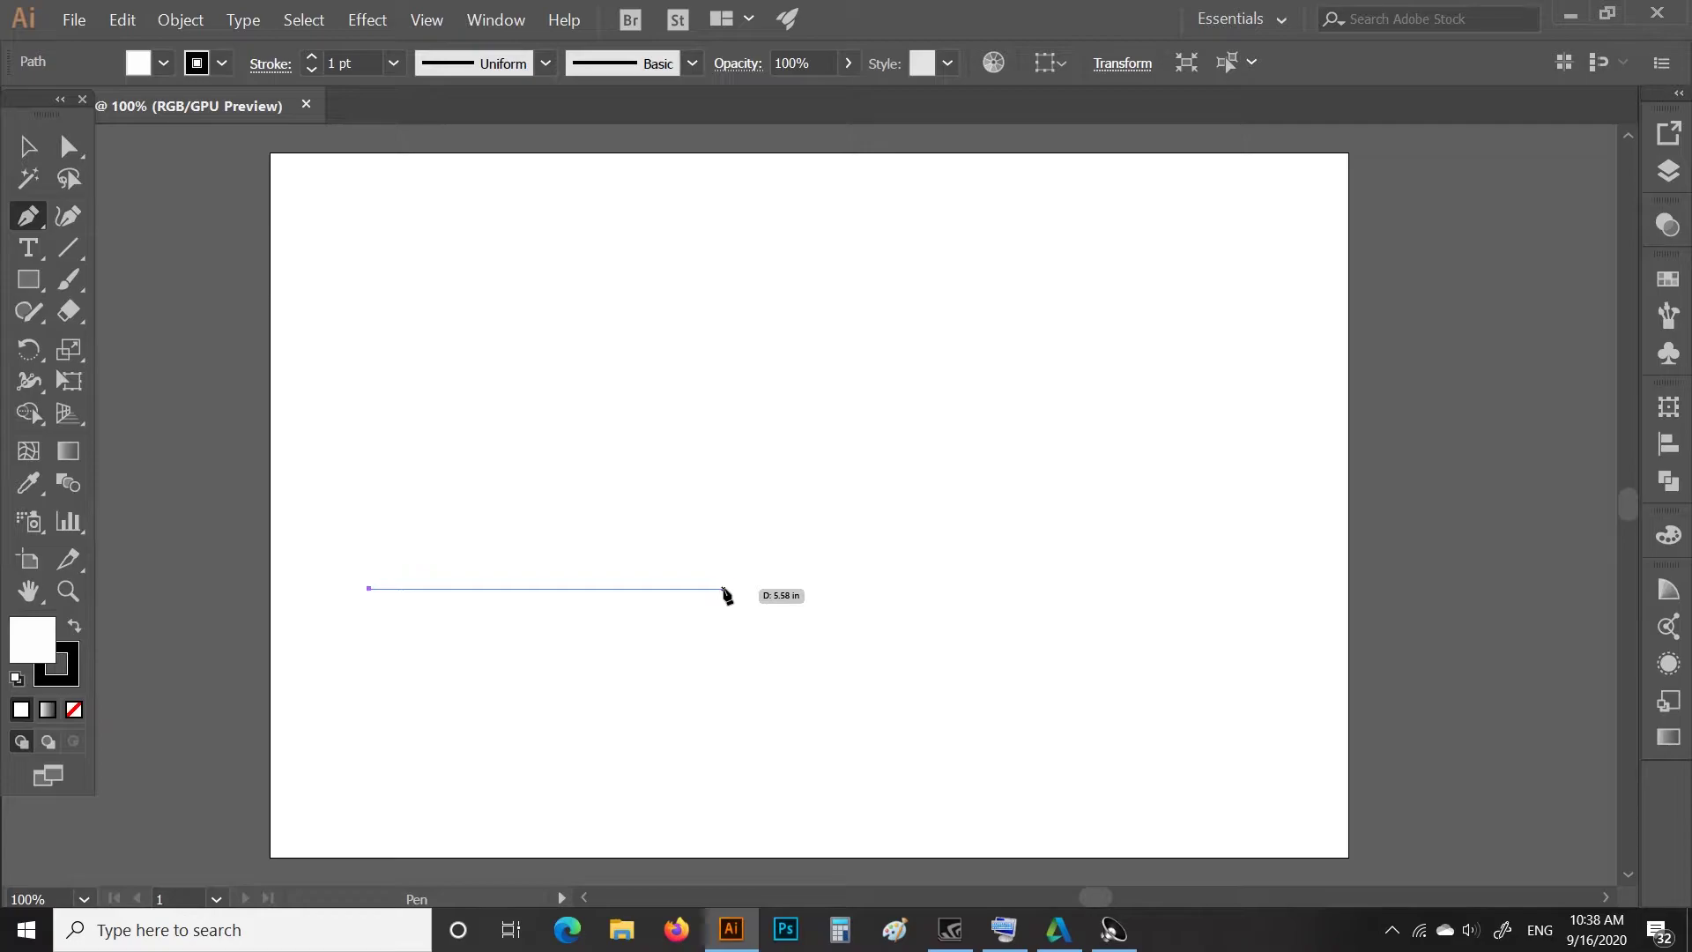
pyautogui.click(724, 589)
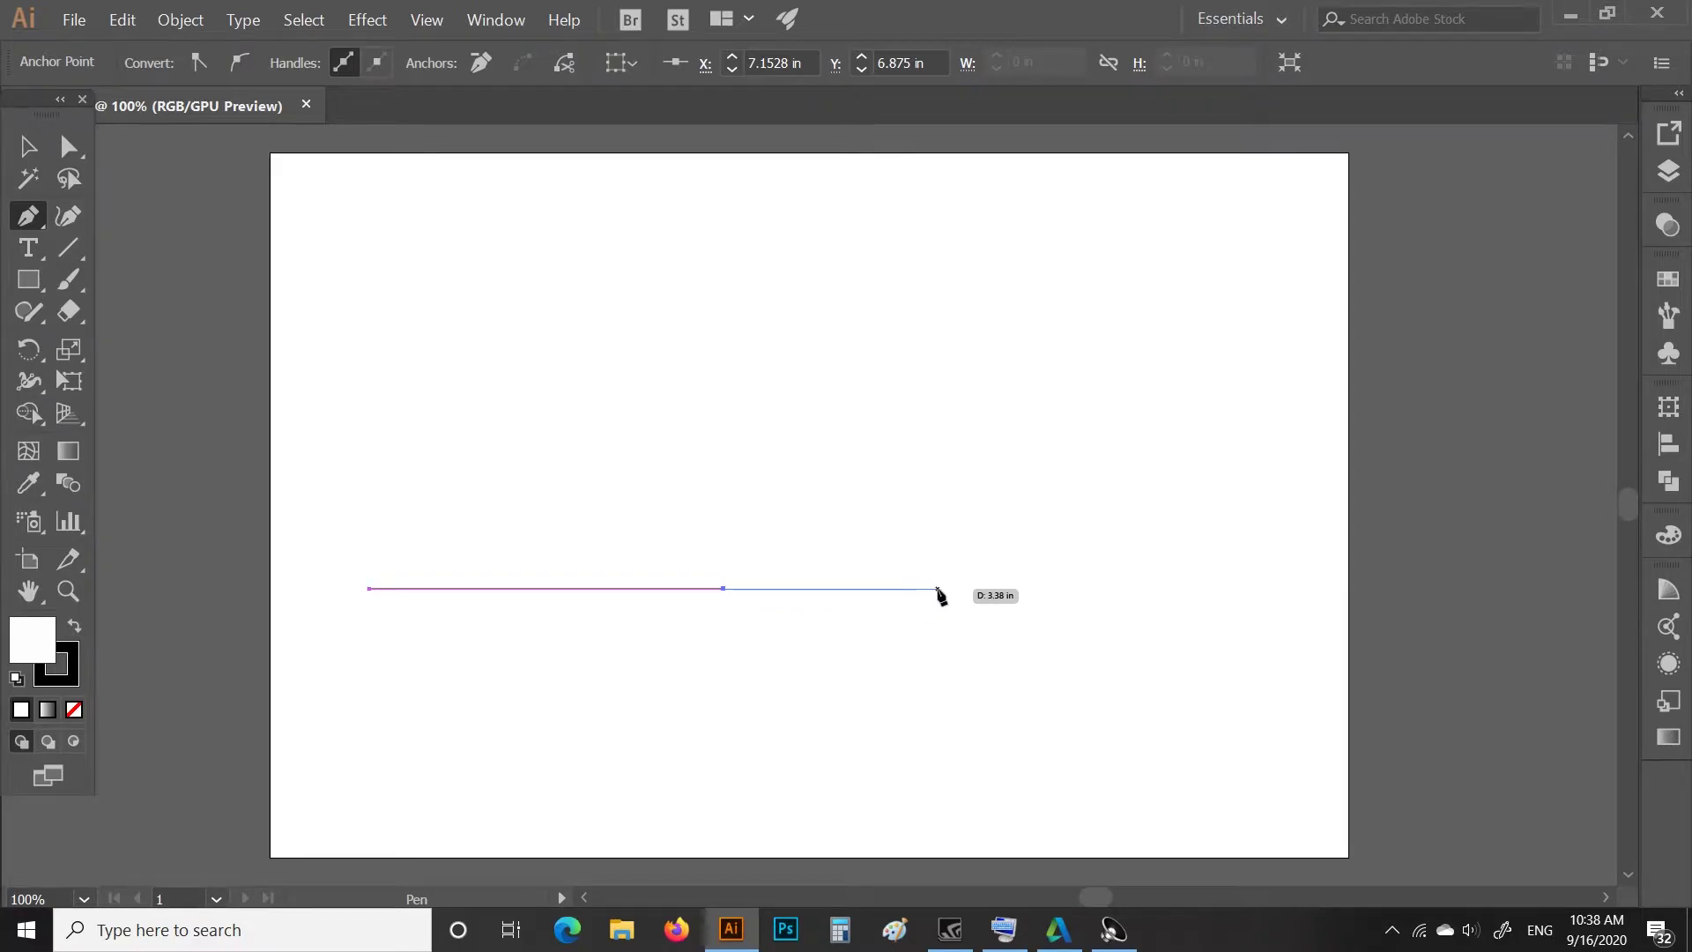
# Add an anchor further right and drag its handles into a smooth downward curved dip.
pyautogui.click(939, 589)
pyautogui.moveTo(937, 590)
pyautogui.mouseDown()
pyautogui.moveTo(1056, 822)
pyautogui.moveTo(945, 487)
pyautogui.moveTo(984, 424)
pyautogui.moveTo(1019, 410)
pyautogui.mouseUp()
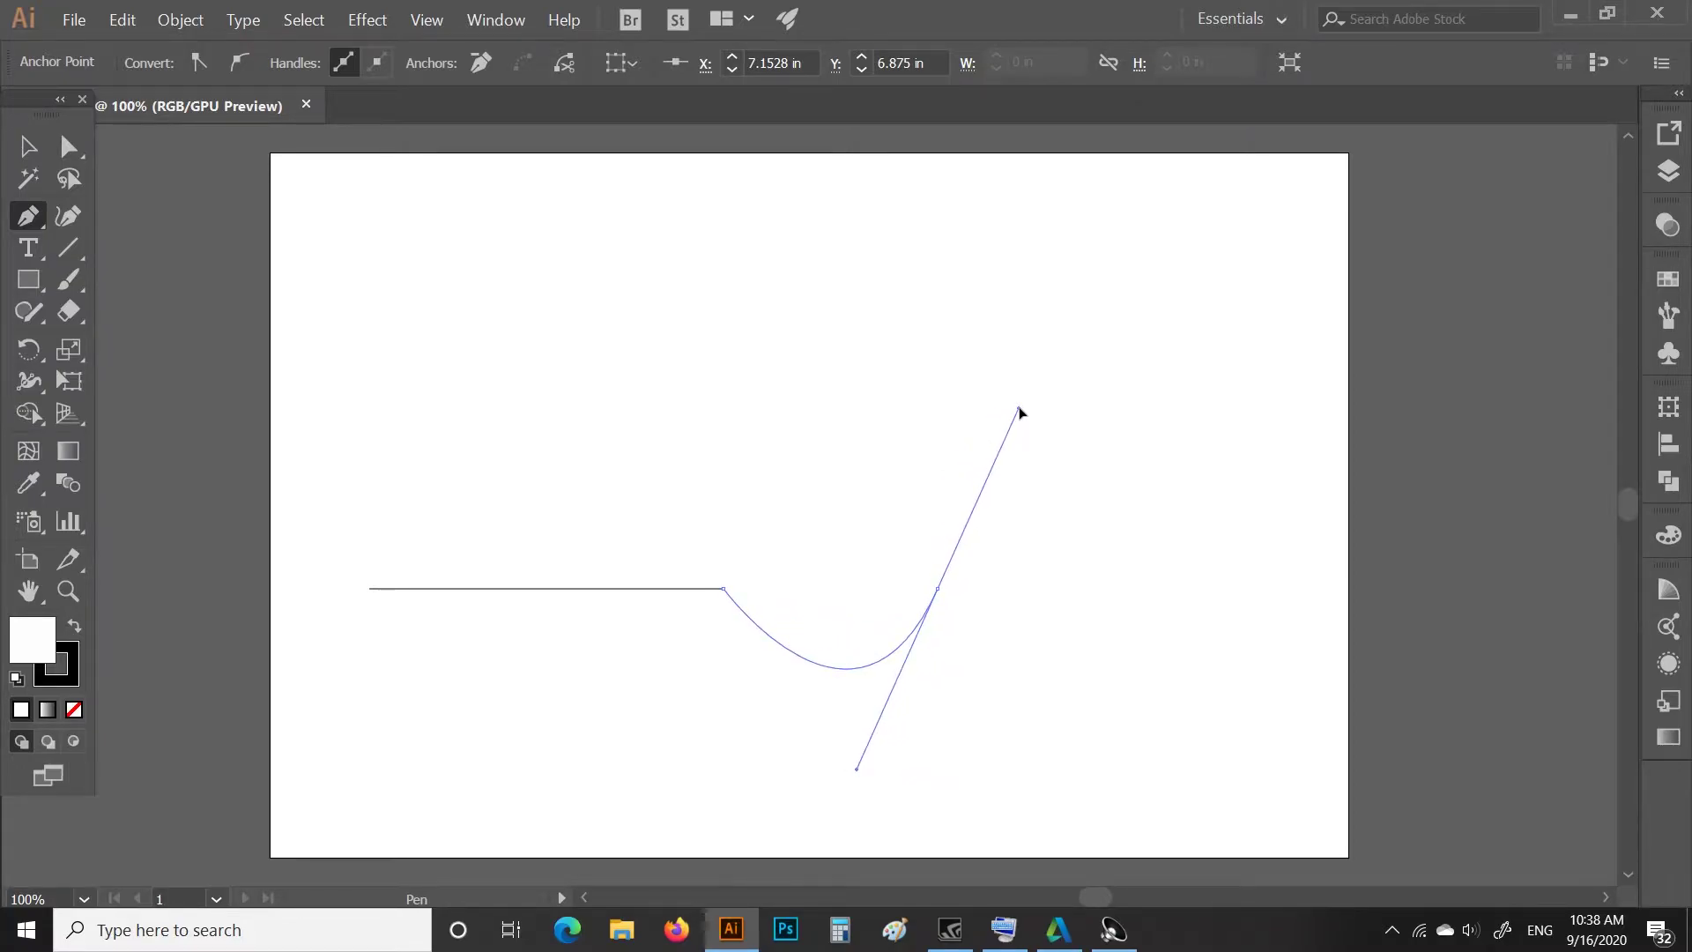
pyautogui.moveTo(1018, 410); pyautogui.dragTo(1023, 398)
pyautogui.moveTo(1024, 398); pyautogui.dragTo(1046, 403)
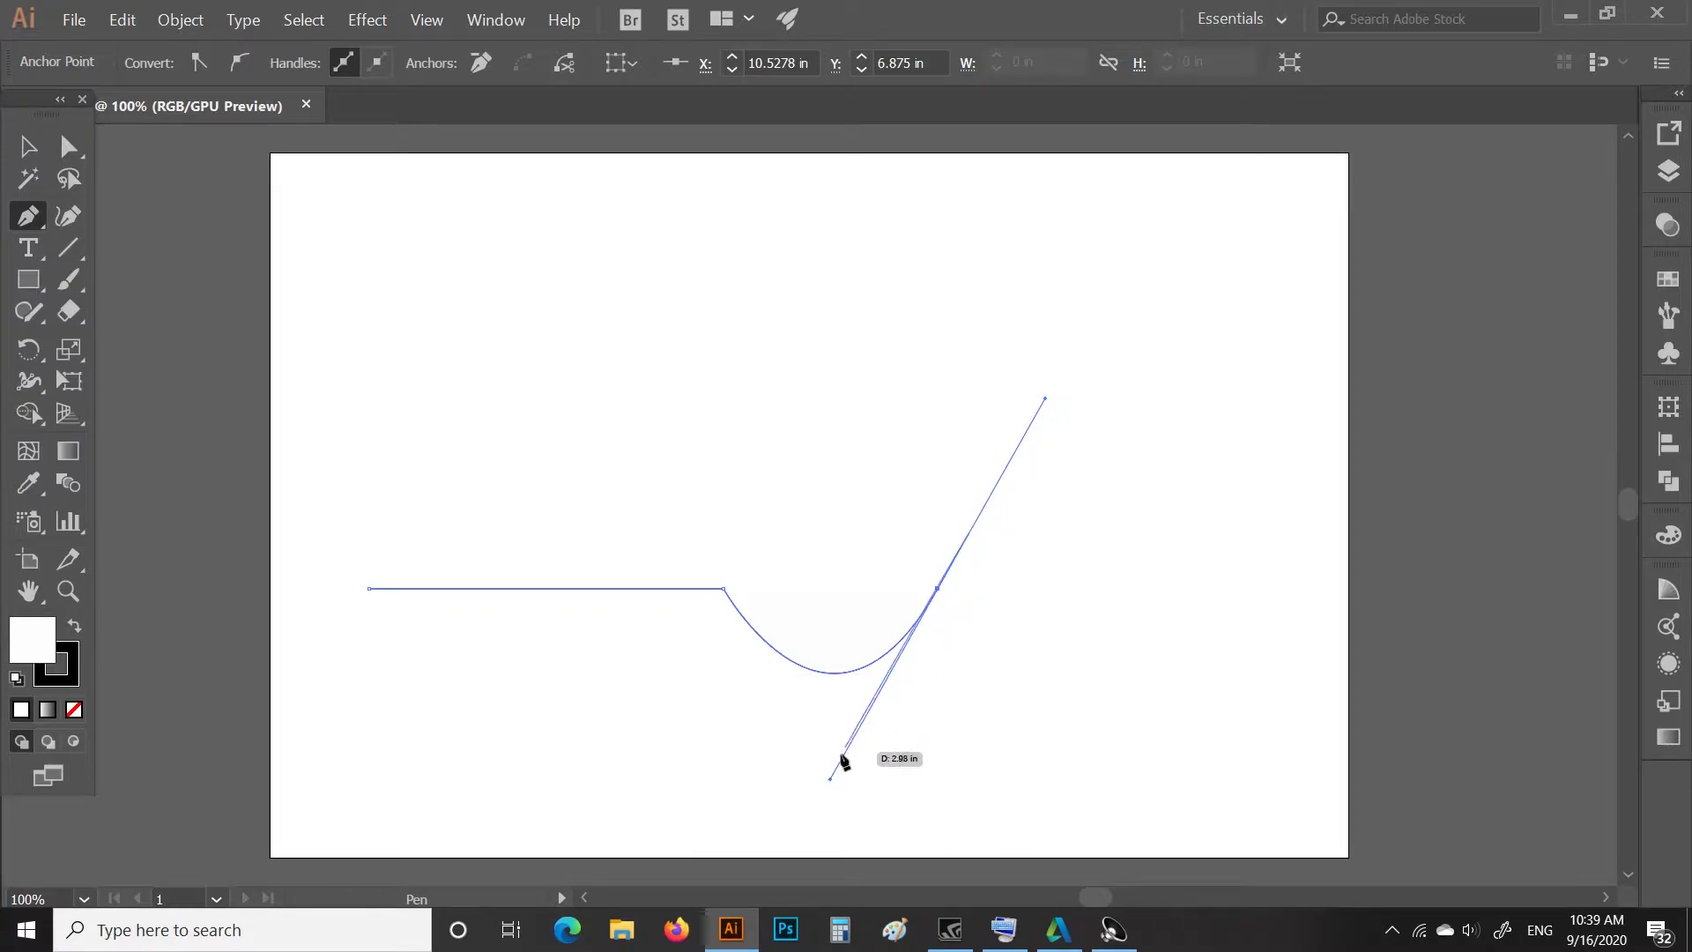
pyautogui.moveTo(832, 779); pyautogui.dragTo(832, 798)
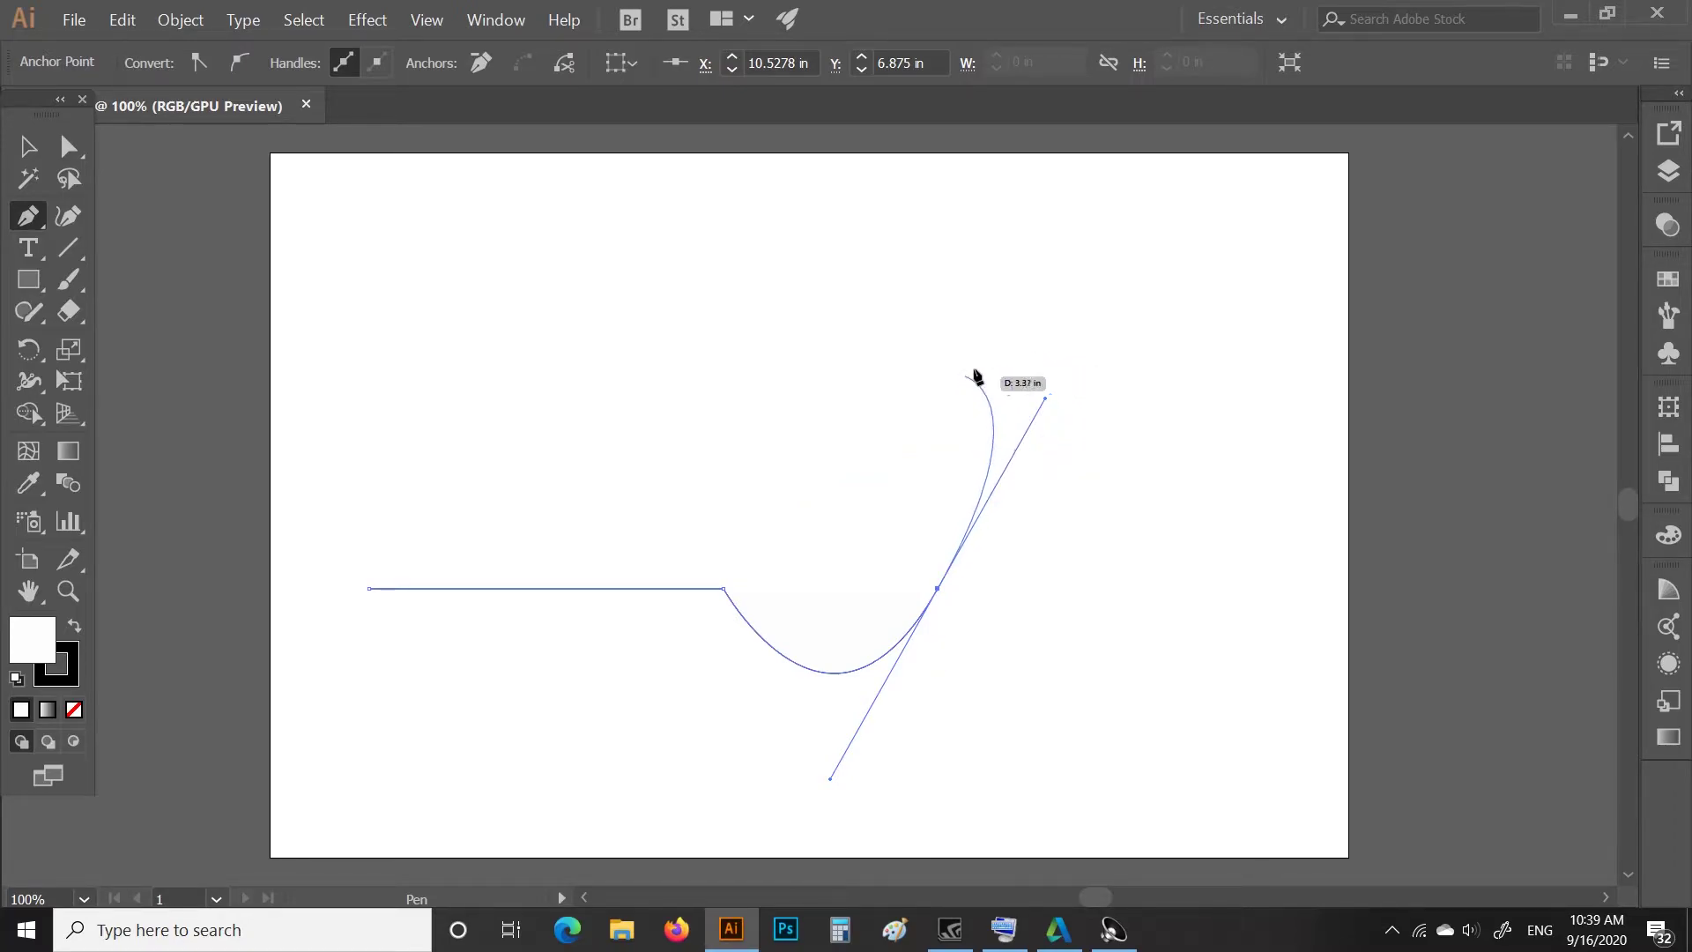
# Retract the dip anchor's handle and add a straight segment ending at a corner anchor near the right edge.
pyautogui.click(938, 589)
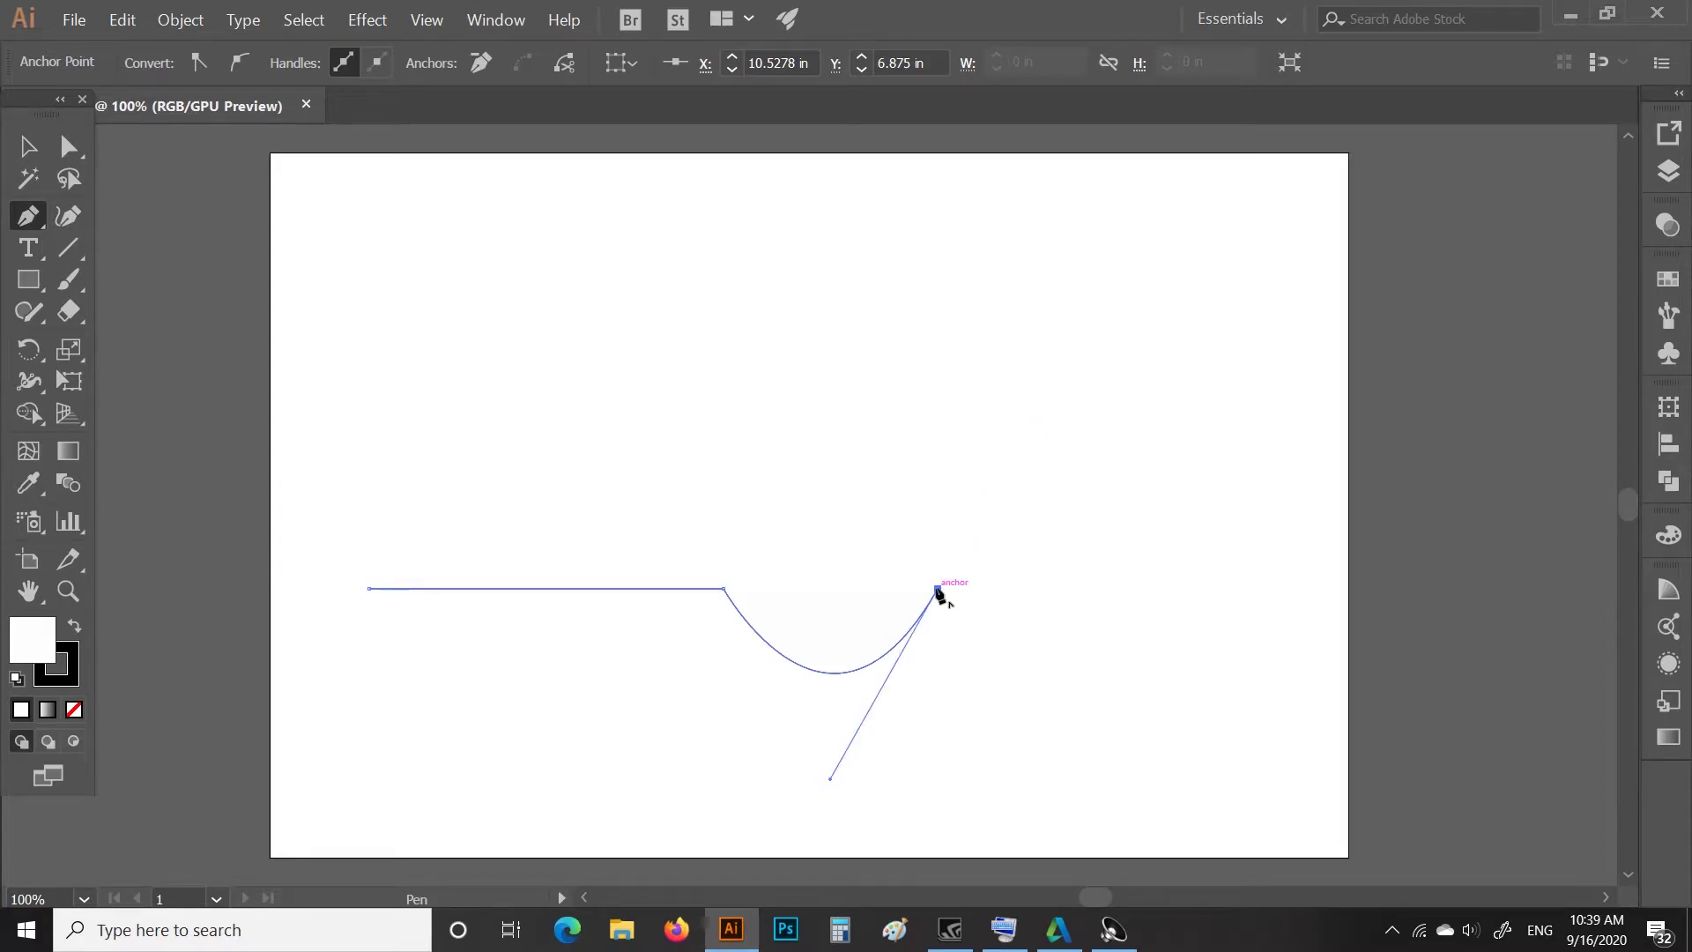
pyautogui.moveTo(938, 589)
pyautogui.mouseDown()
pyautogui.moveTo(988, 479)
pyautogui.moveTo(873, 710)
pyautogui.moveTo(838, 718)
pyautogui.mouseUp()
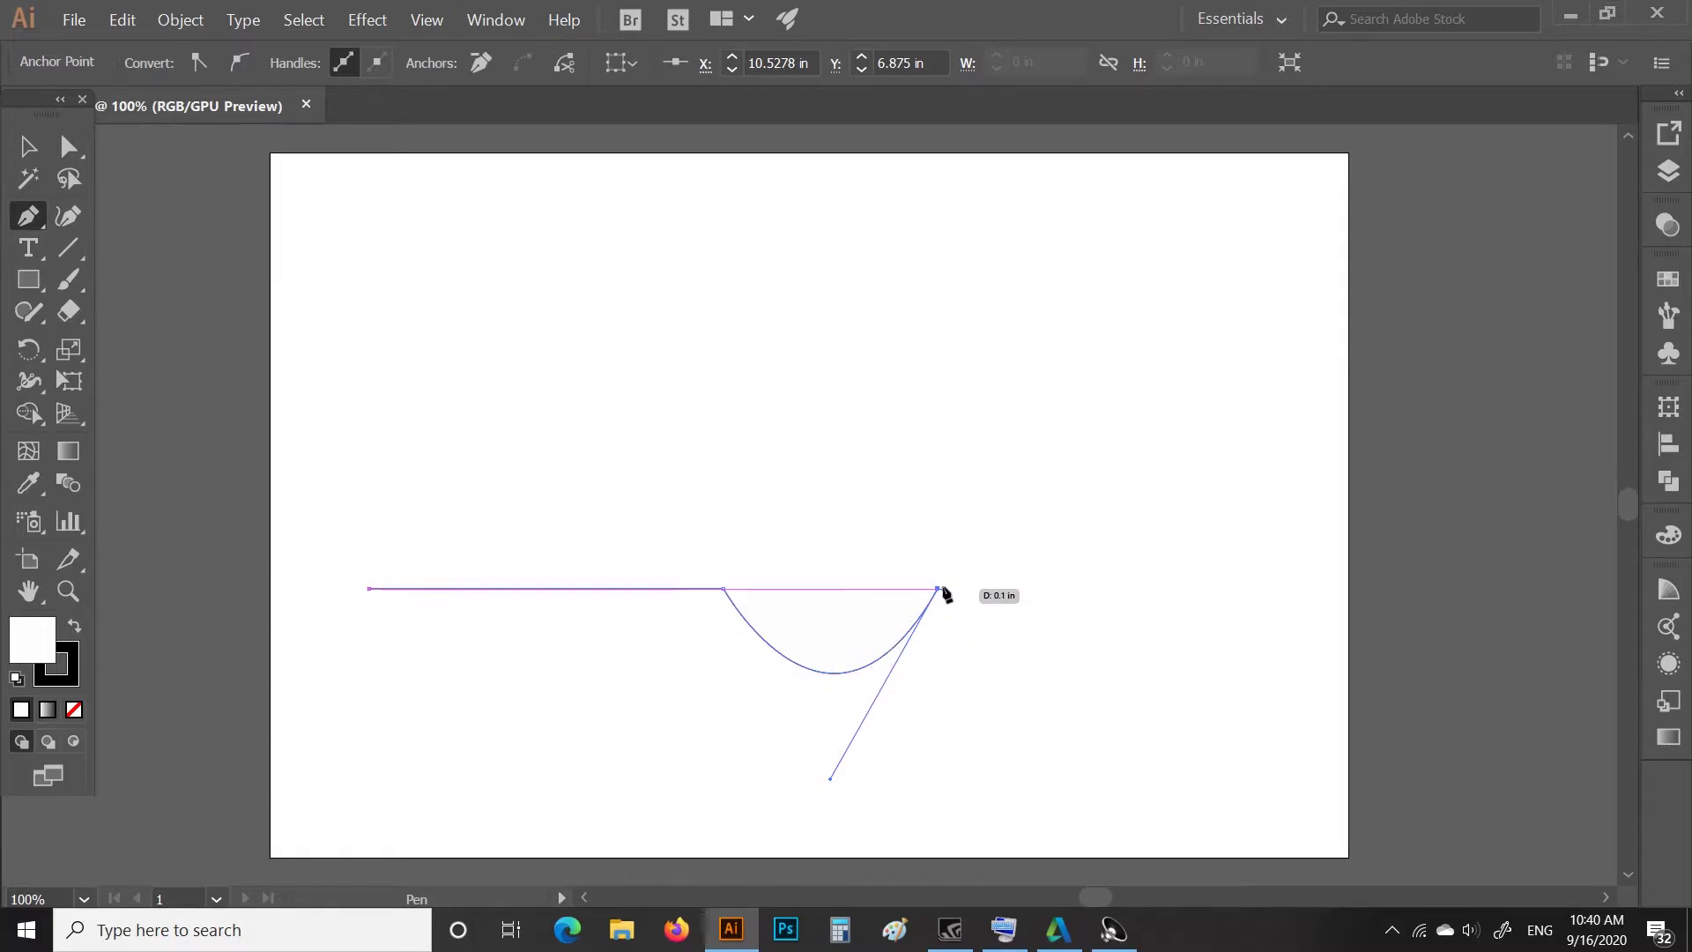
pyautogui.moveTo(838, 719); pyautogui.dragTo(938, 594)
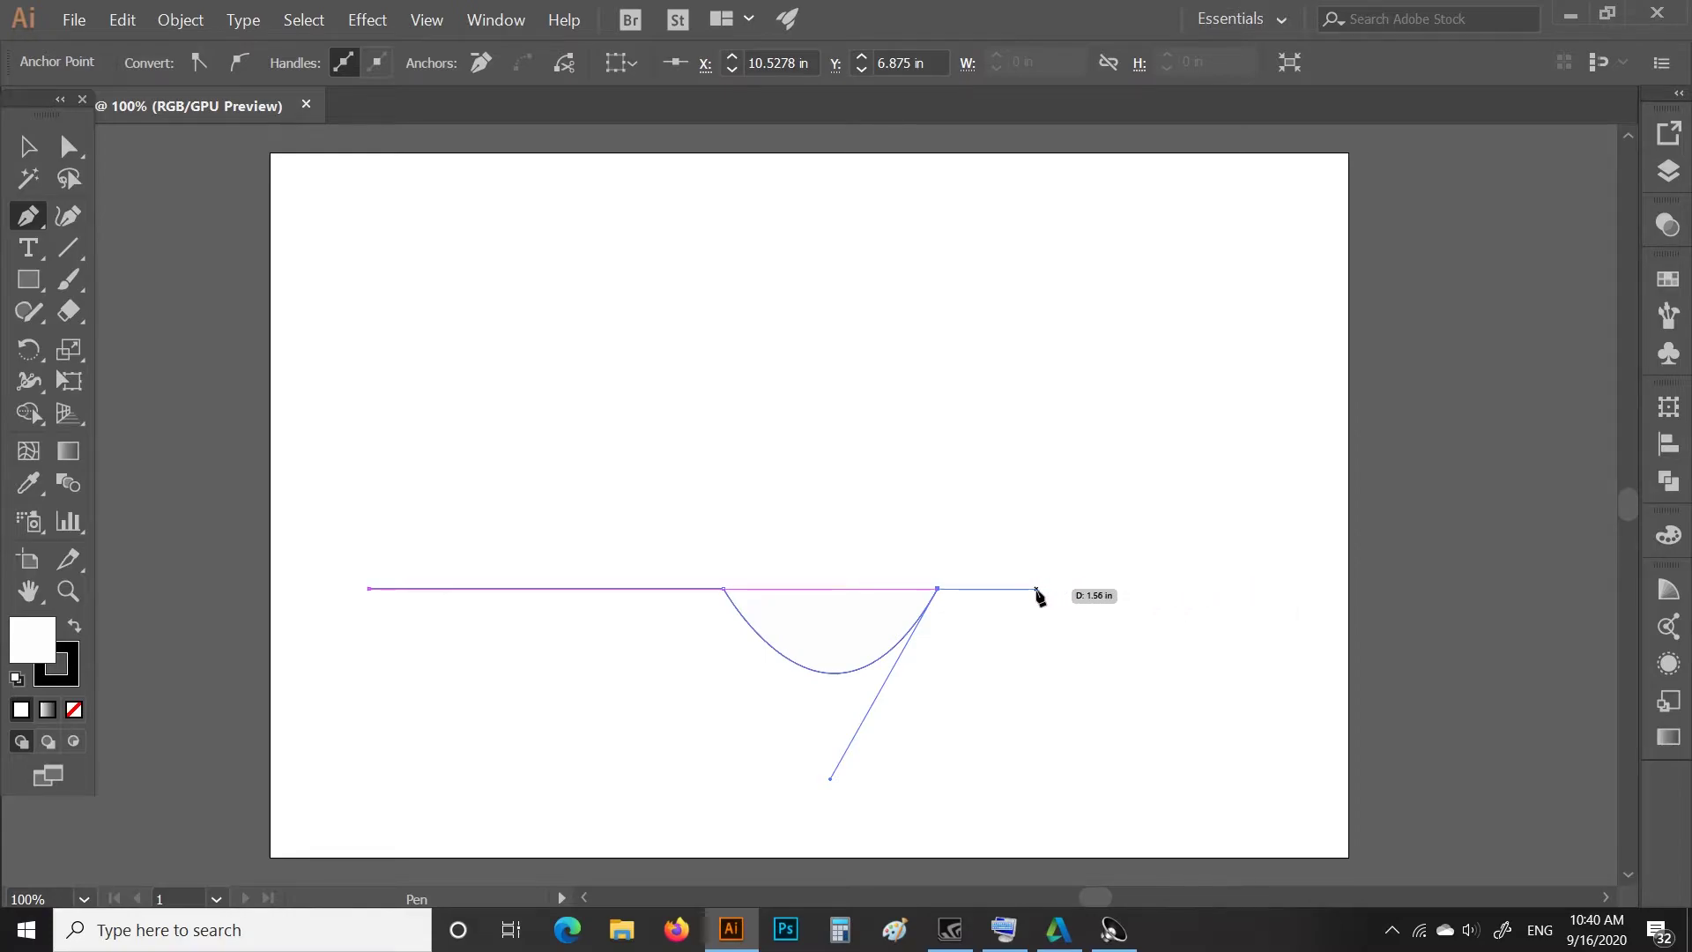
pyautogui.click(1282, 588)
pyautogui.moveTo(1282, 589); pyautogui.dragTo(1282, 672)
pyautogui.click(1283, 588)
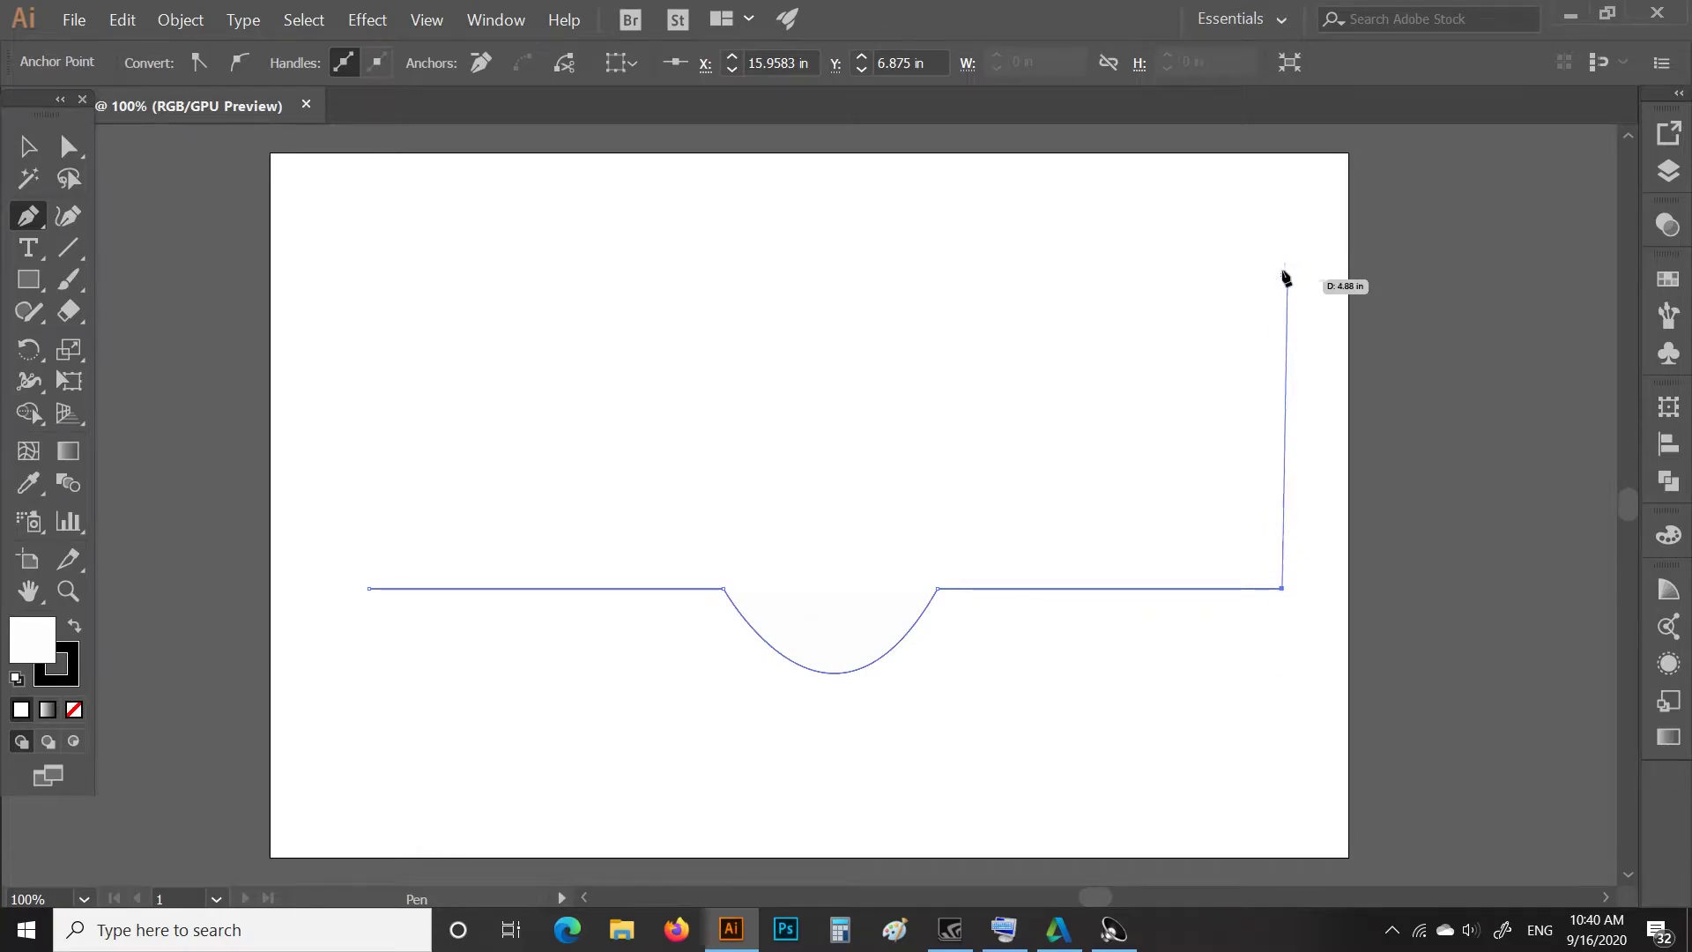
# Run the path up the right side, across the top, down the left and back along the bottom.
pyautogui.click(1281, 250)
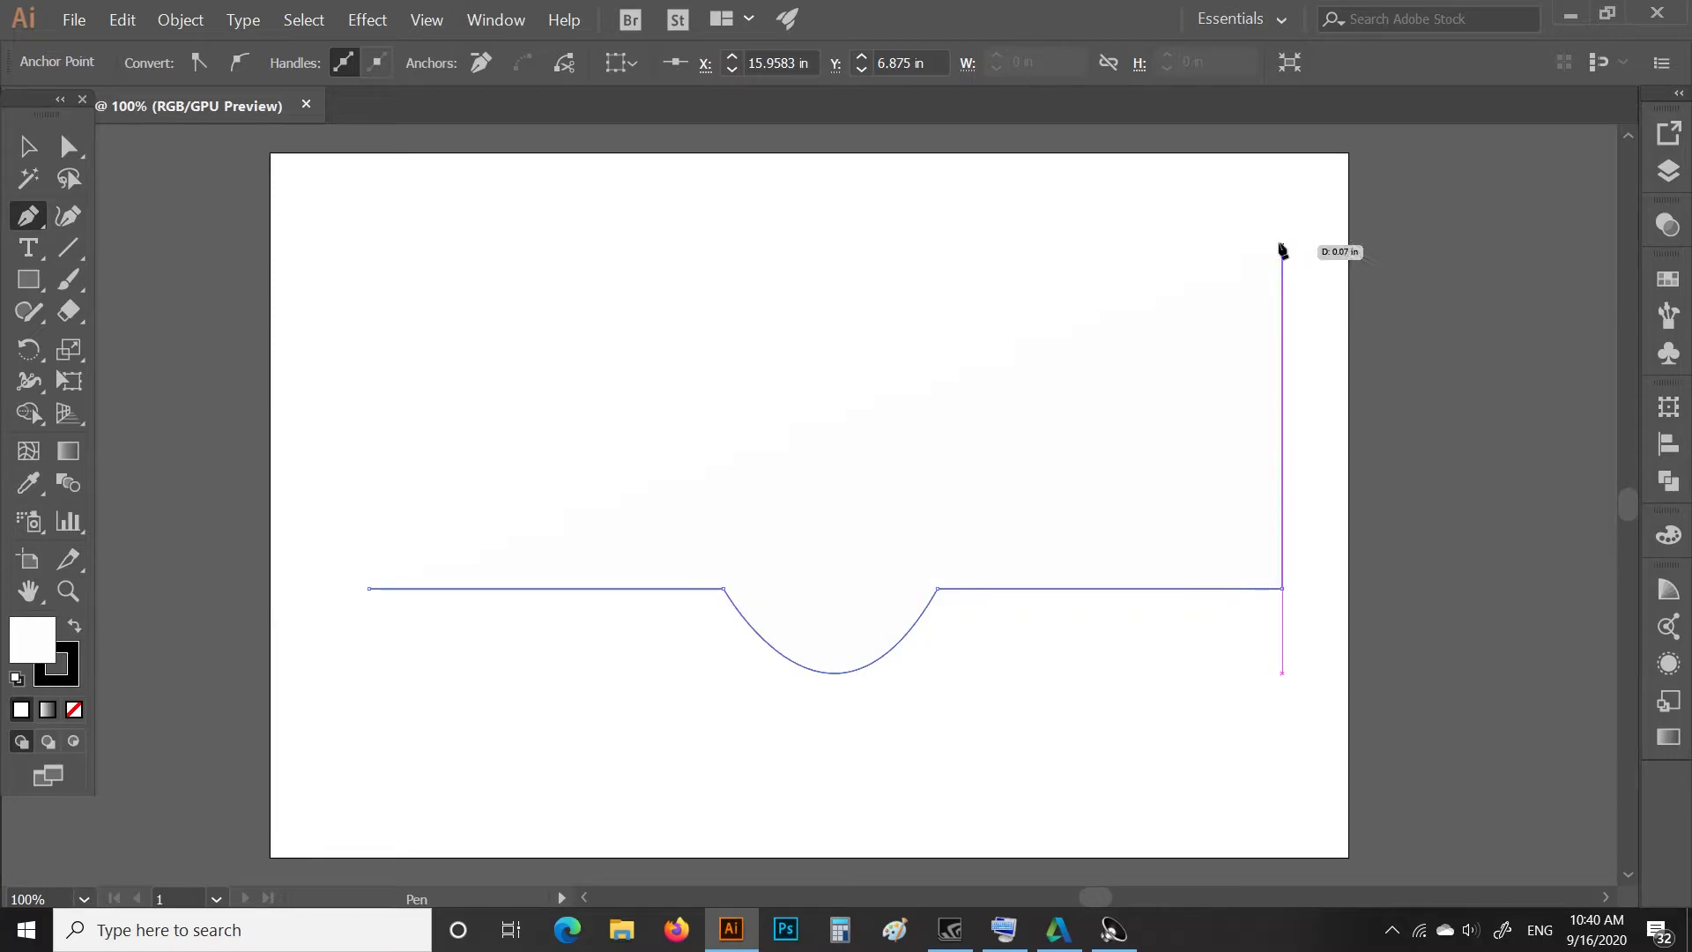
pyautogui.click(1282, 167)
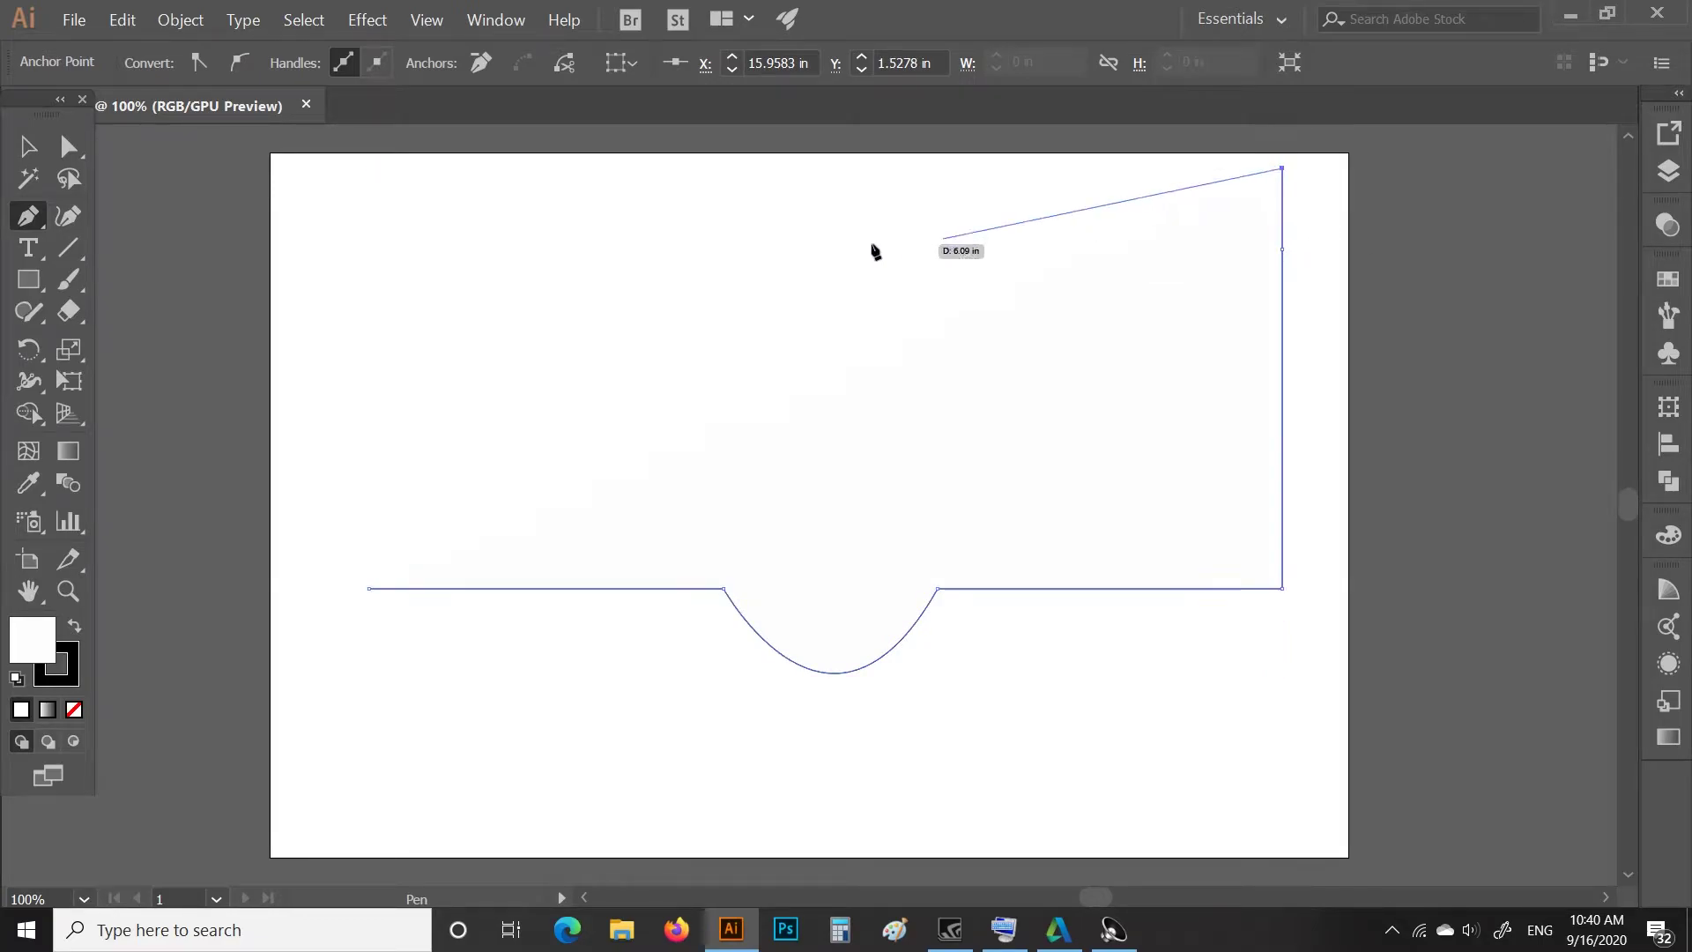
pyautogui.click(305, 168)
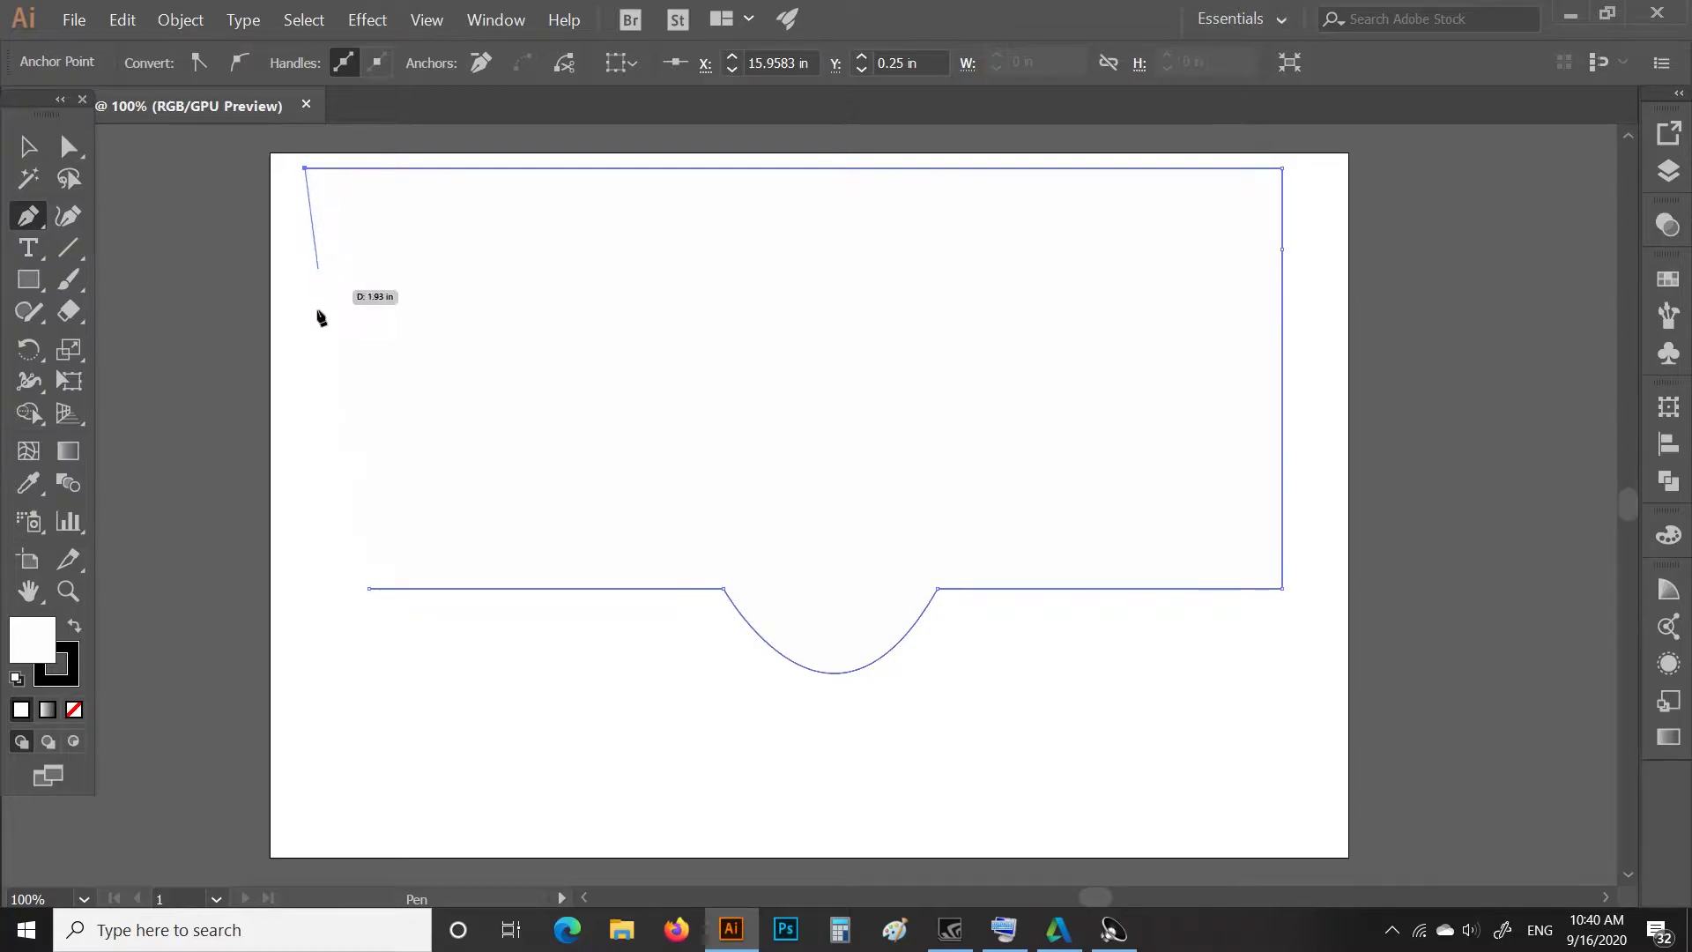
pyautogui.click(305, 570)
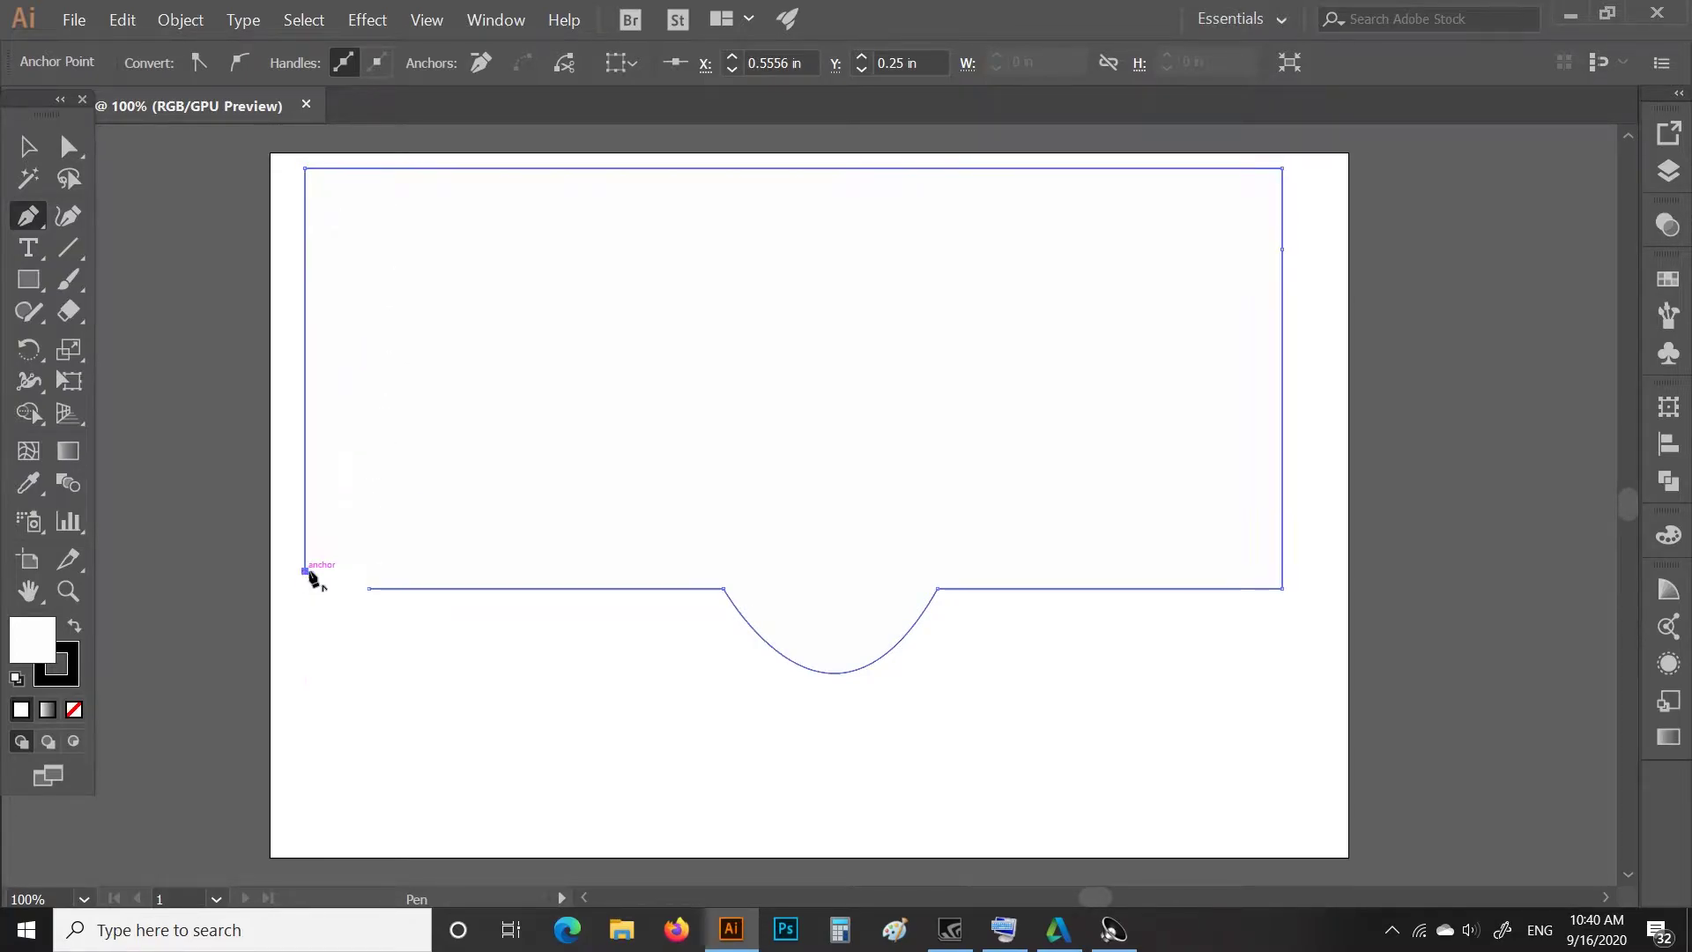
pyautogui.click(1262, 572)
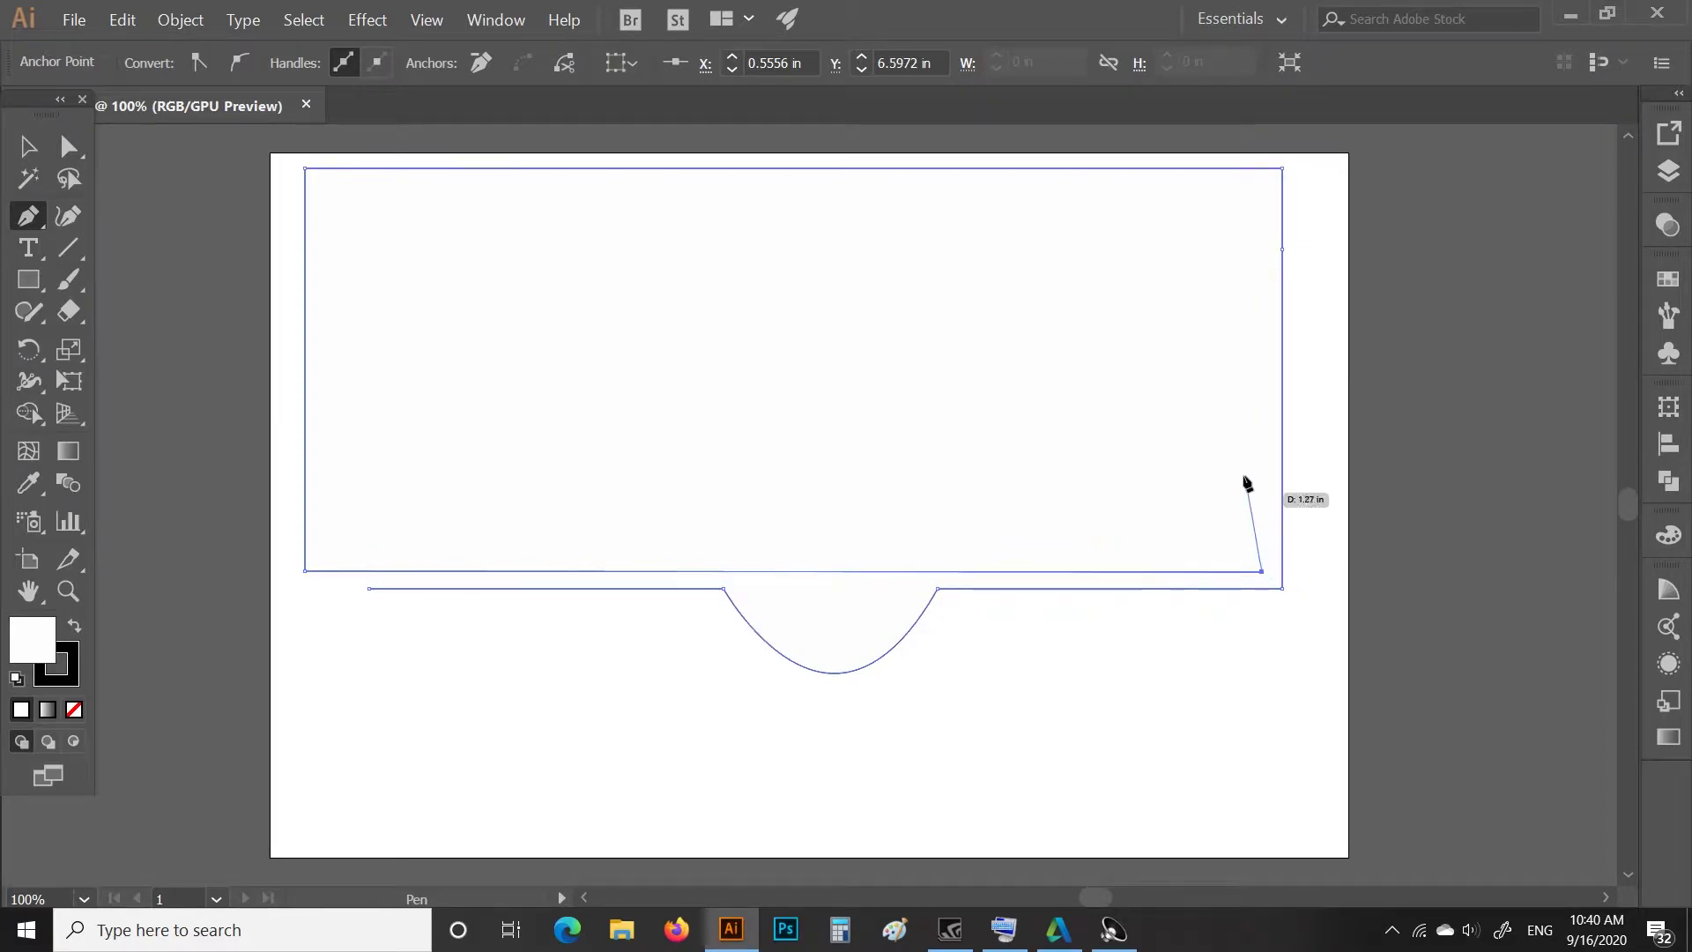
# Draw a second, slightly smaller rectangular loop inside the first.
pyautogui.click(1253, 190)
pyautogui.click(325, 195)
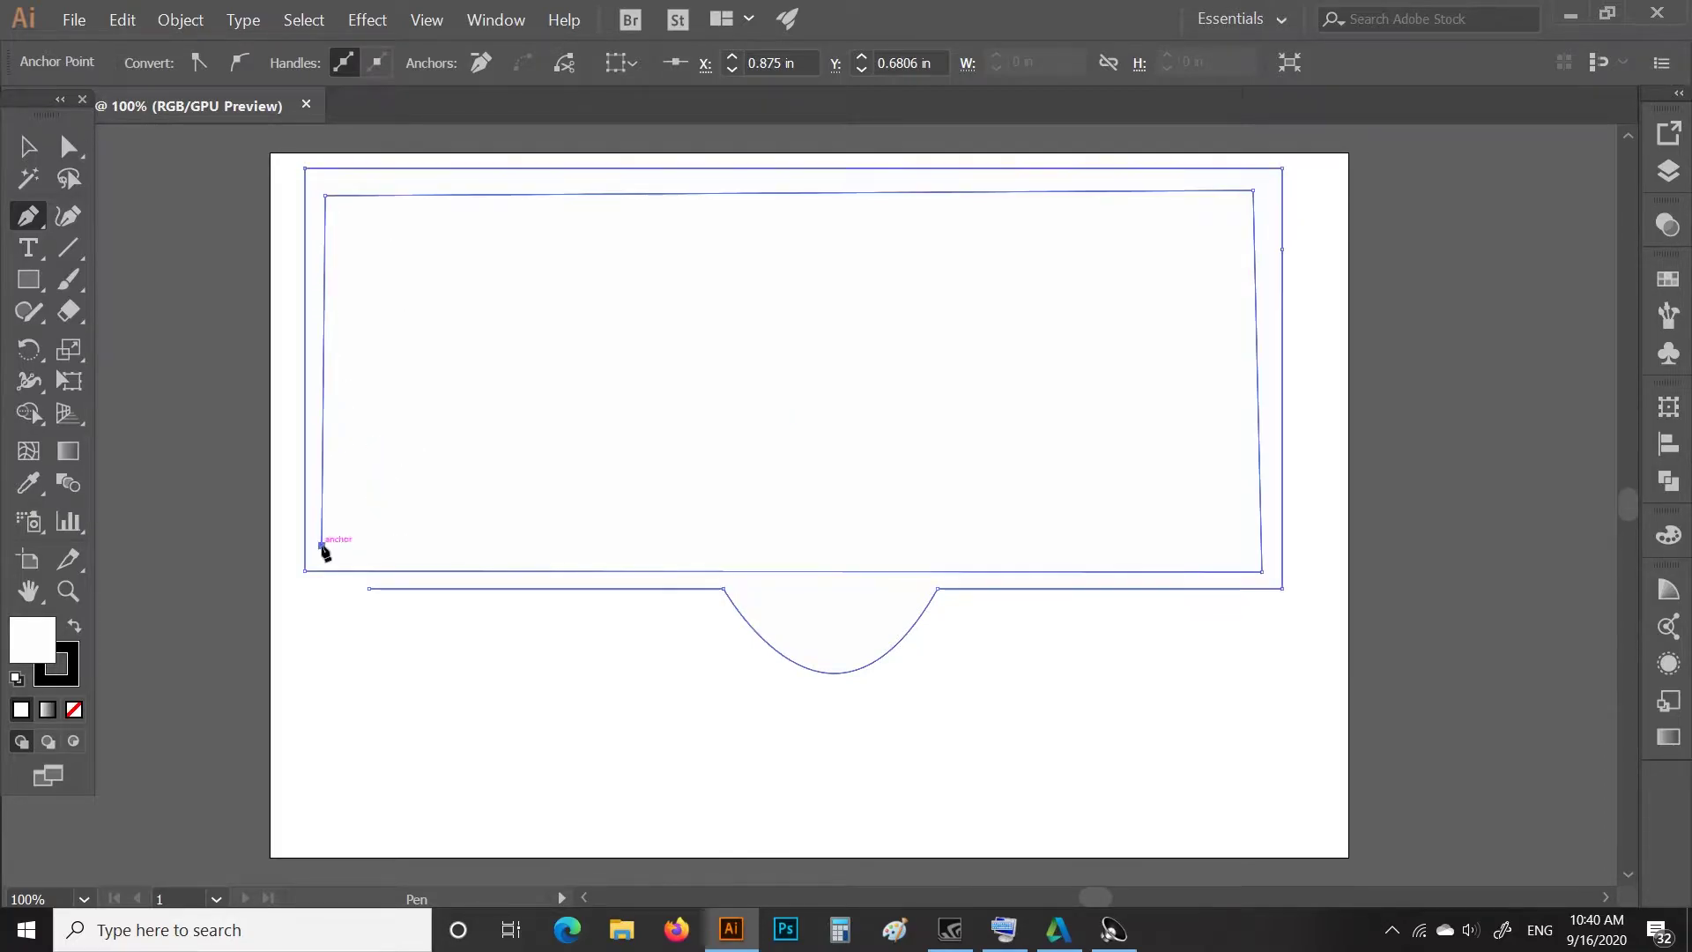
pyautogui.click(321, 545)
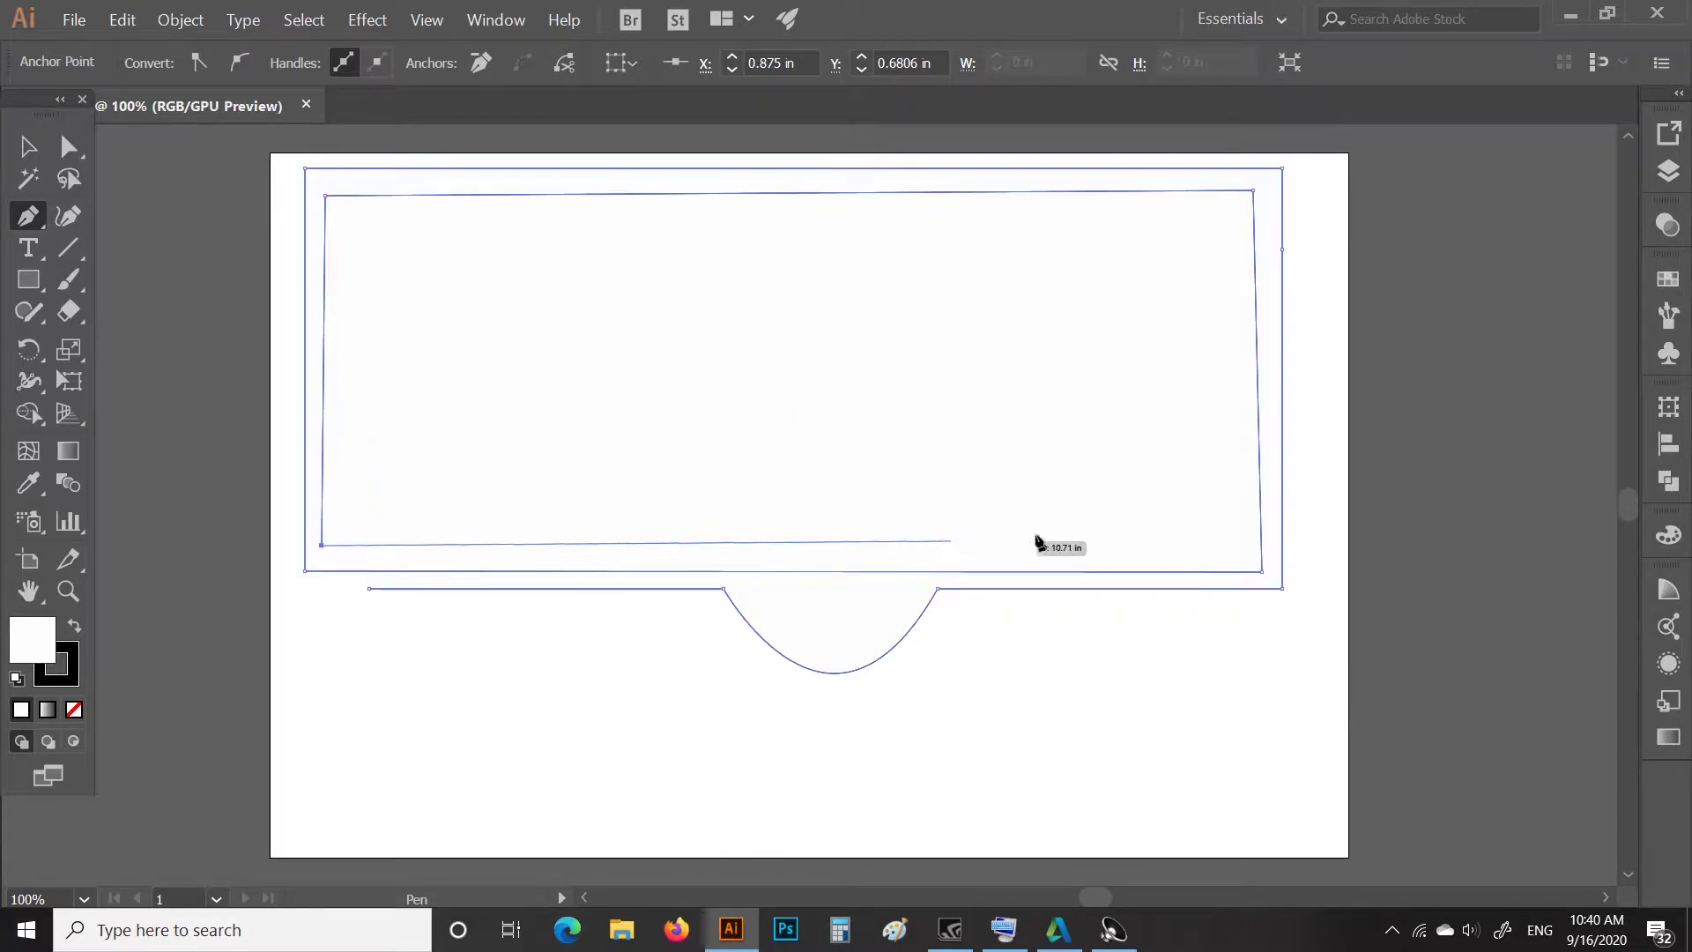
pyautogui.click(1234, 549)
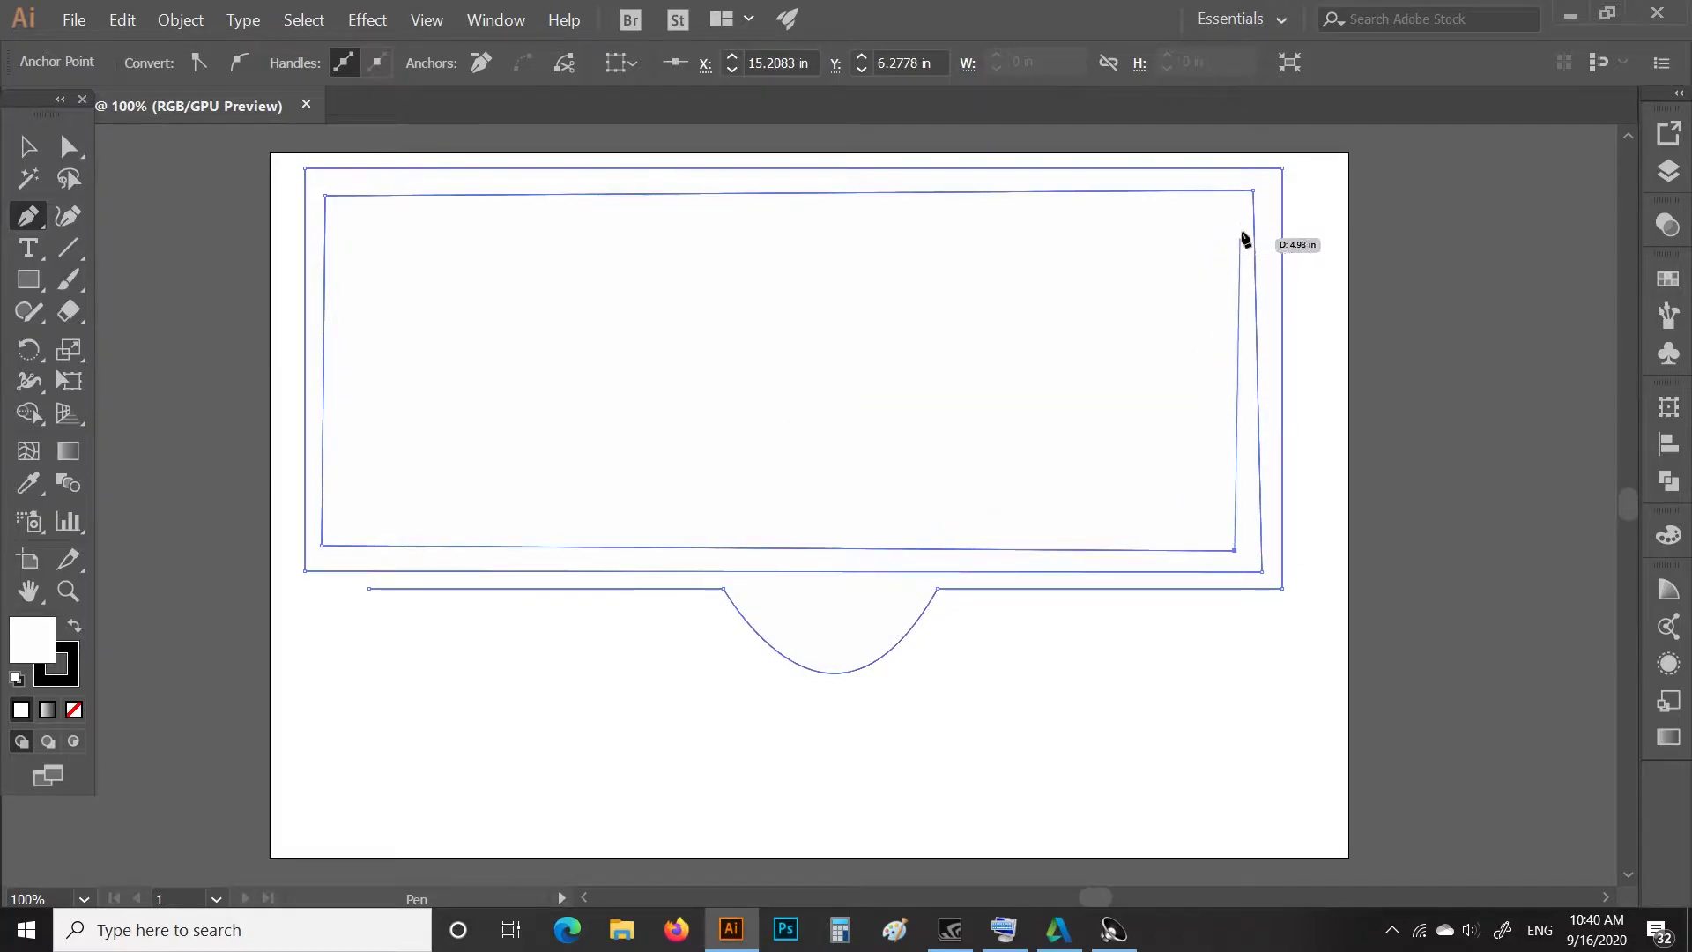
pyautogui.click(1225, 212)
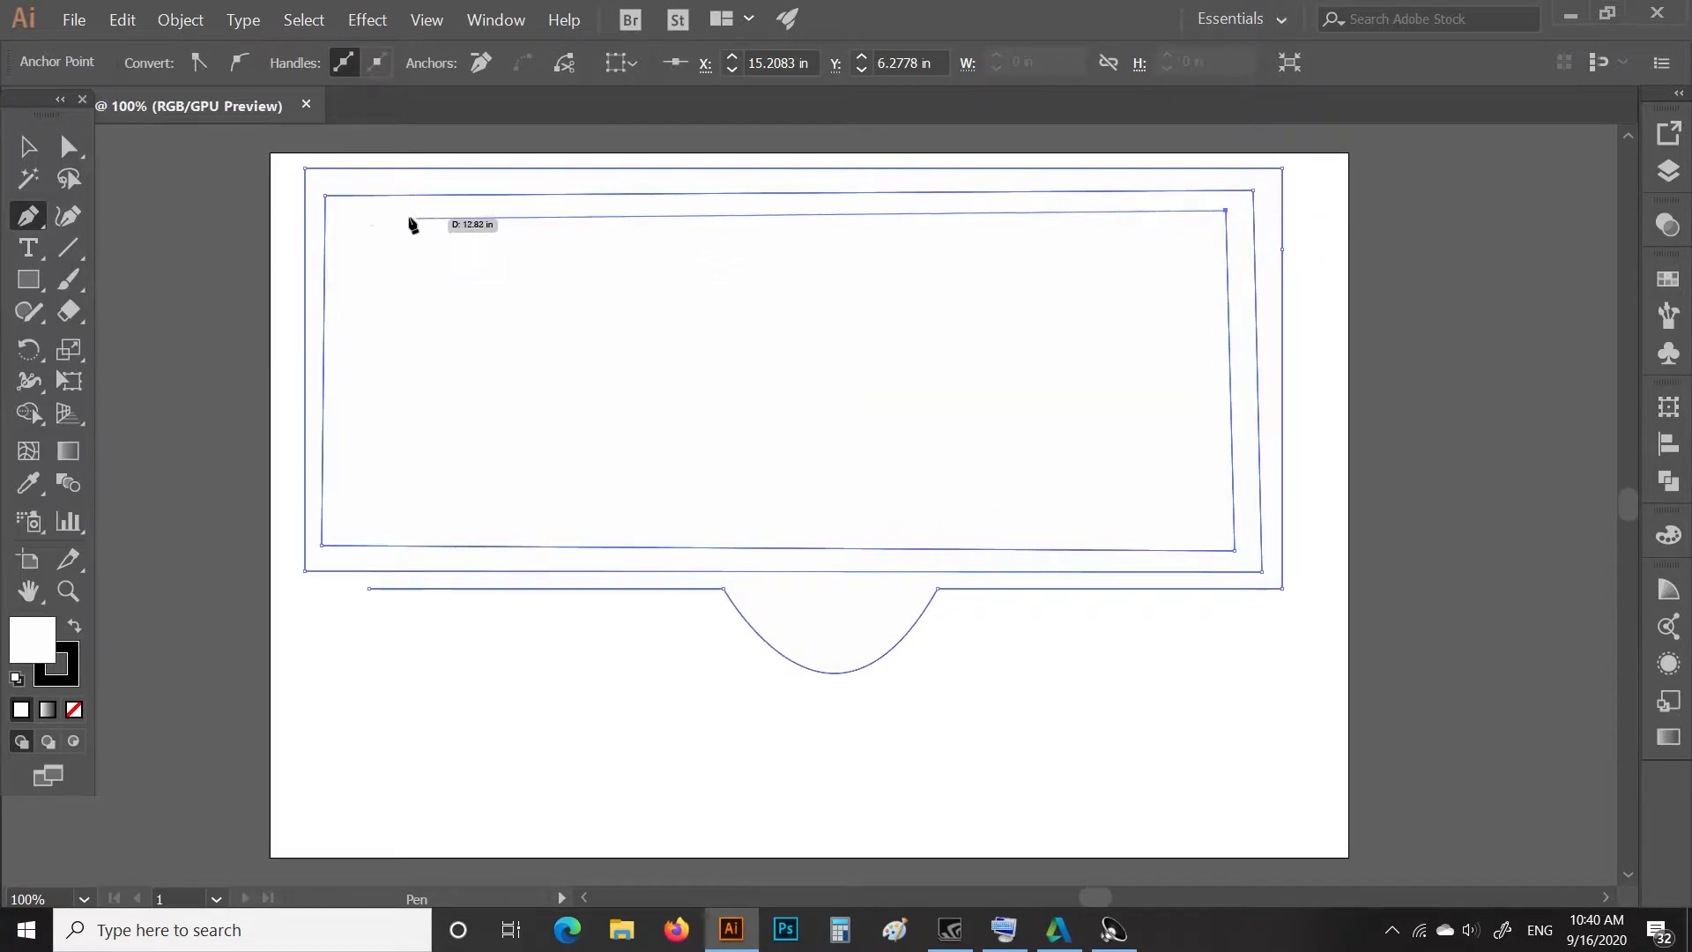
# Draw a third nested loop inward, ending with a top edge for the innermost loop.
pyautogui.click(351, 217)
pyautogui.click(350, 523)
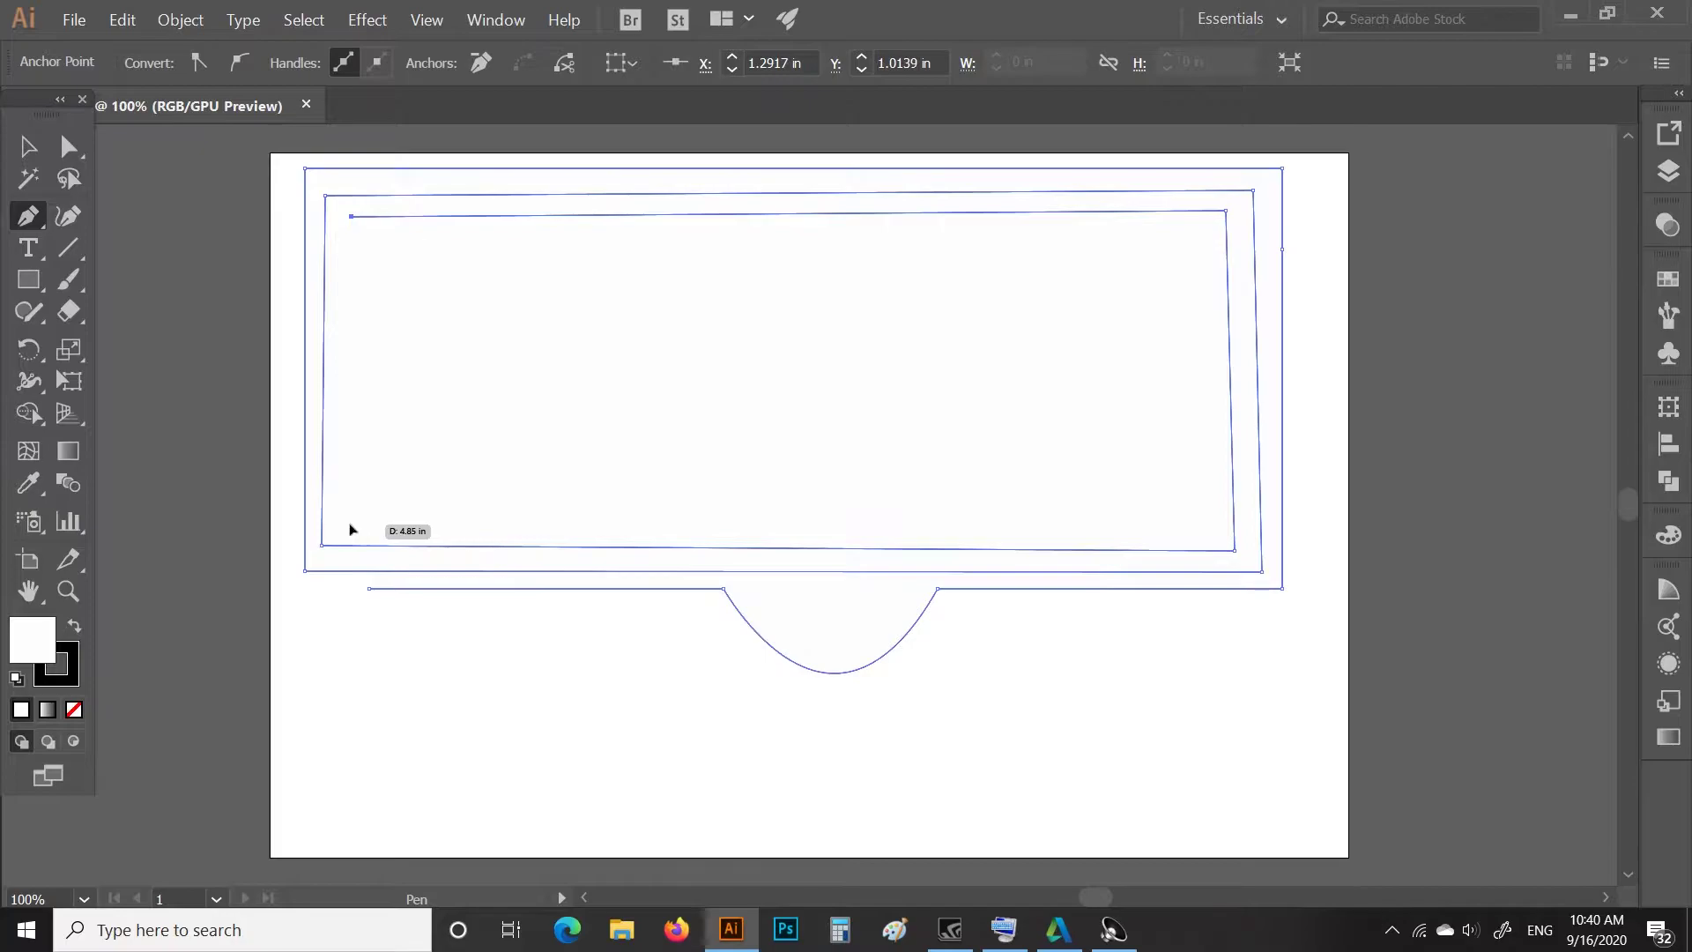
pyautogui.click(1216, 527)
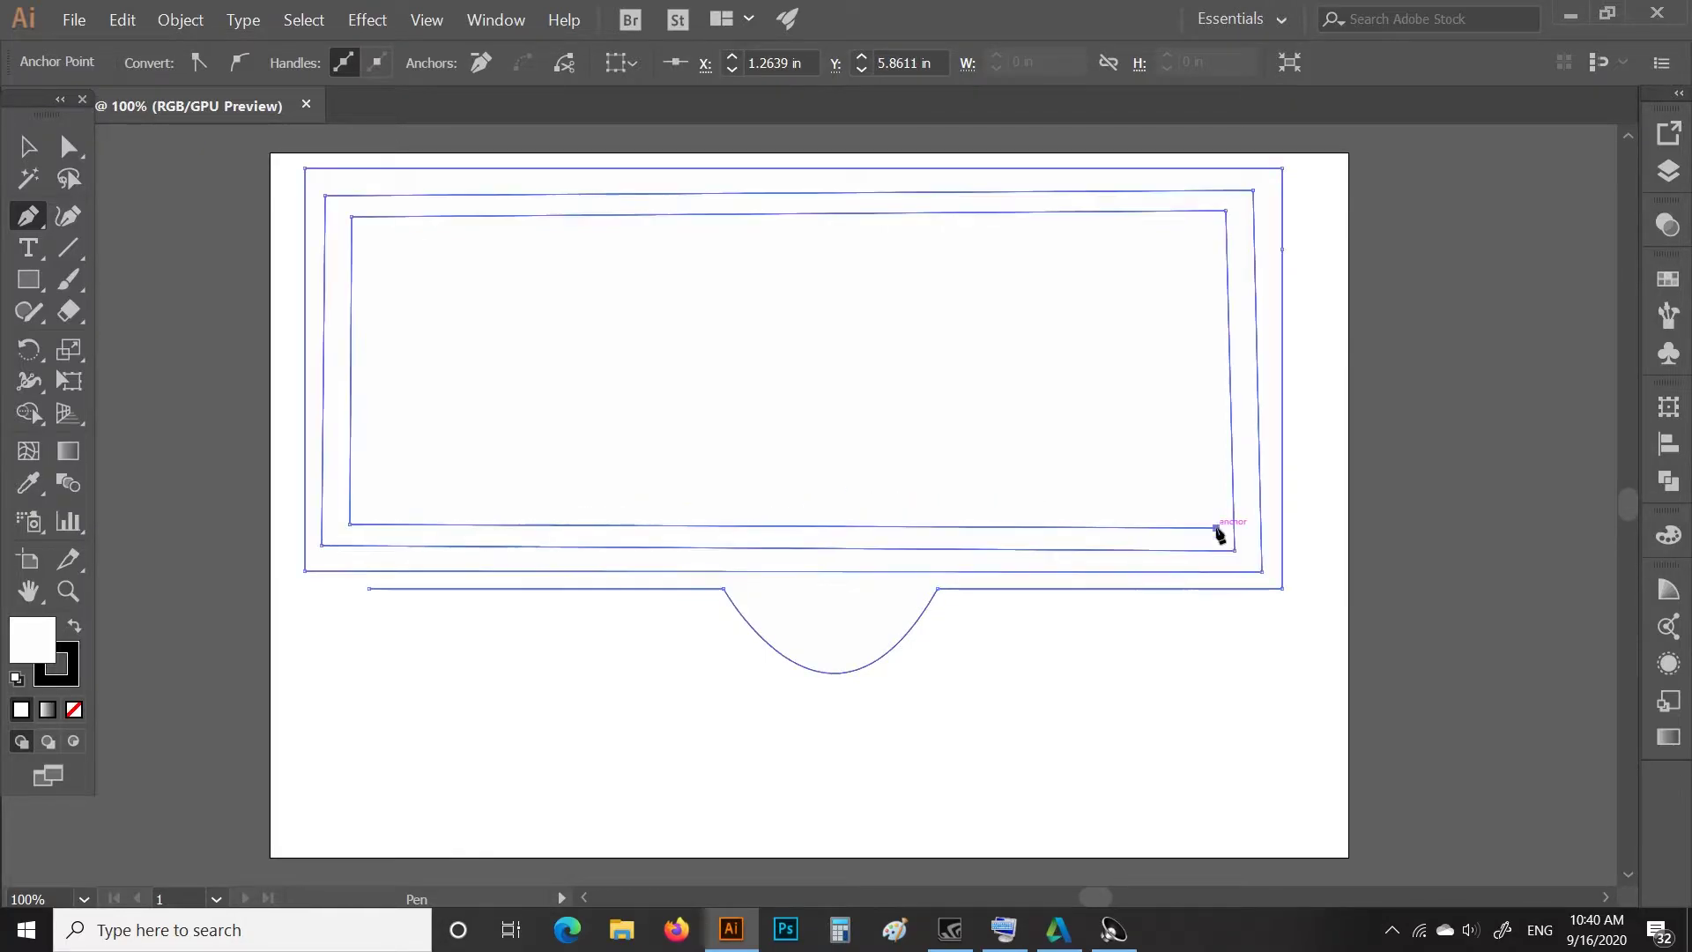
pyautogui.click(1210, 241)
pyautogui.click(425, 244)
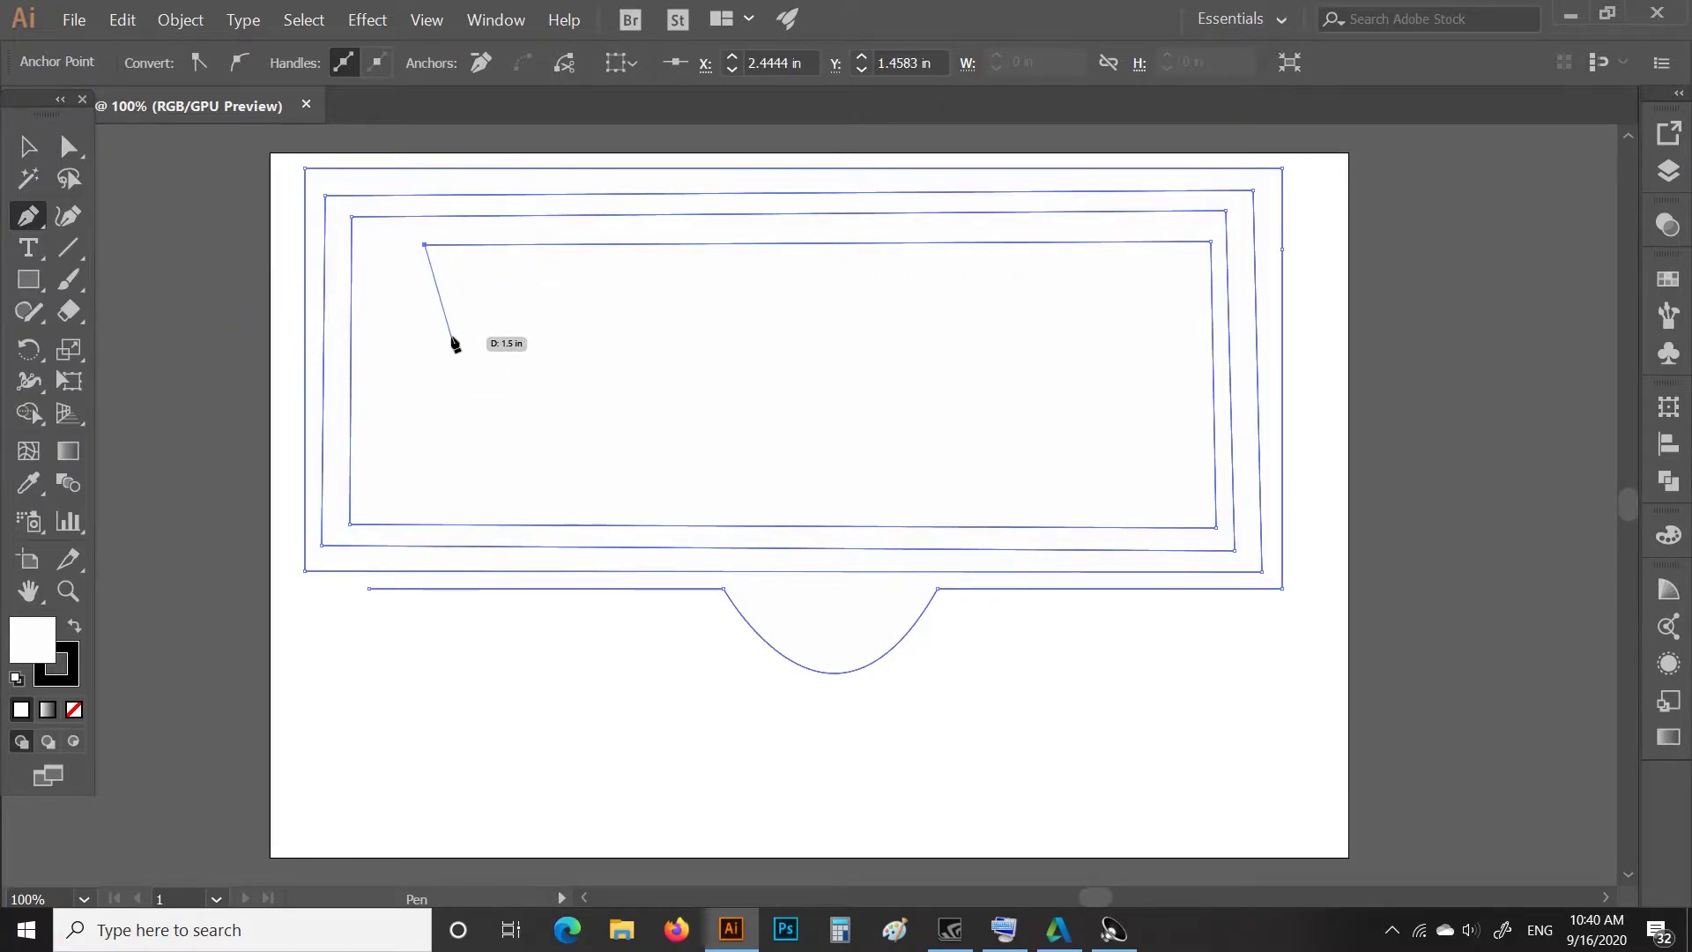
# Undo the last top segment and redraw the innermost loop's top edge and left side.
pyautogui.press('Escape')
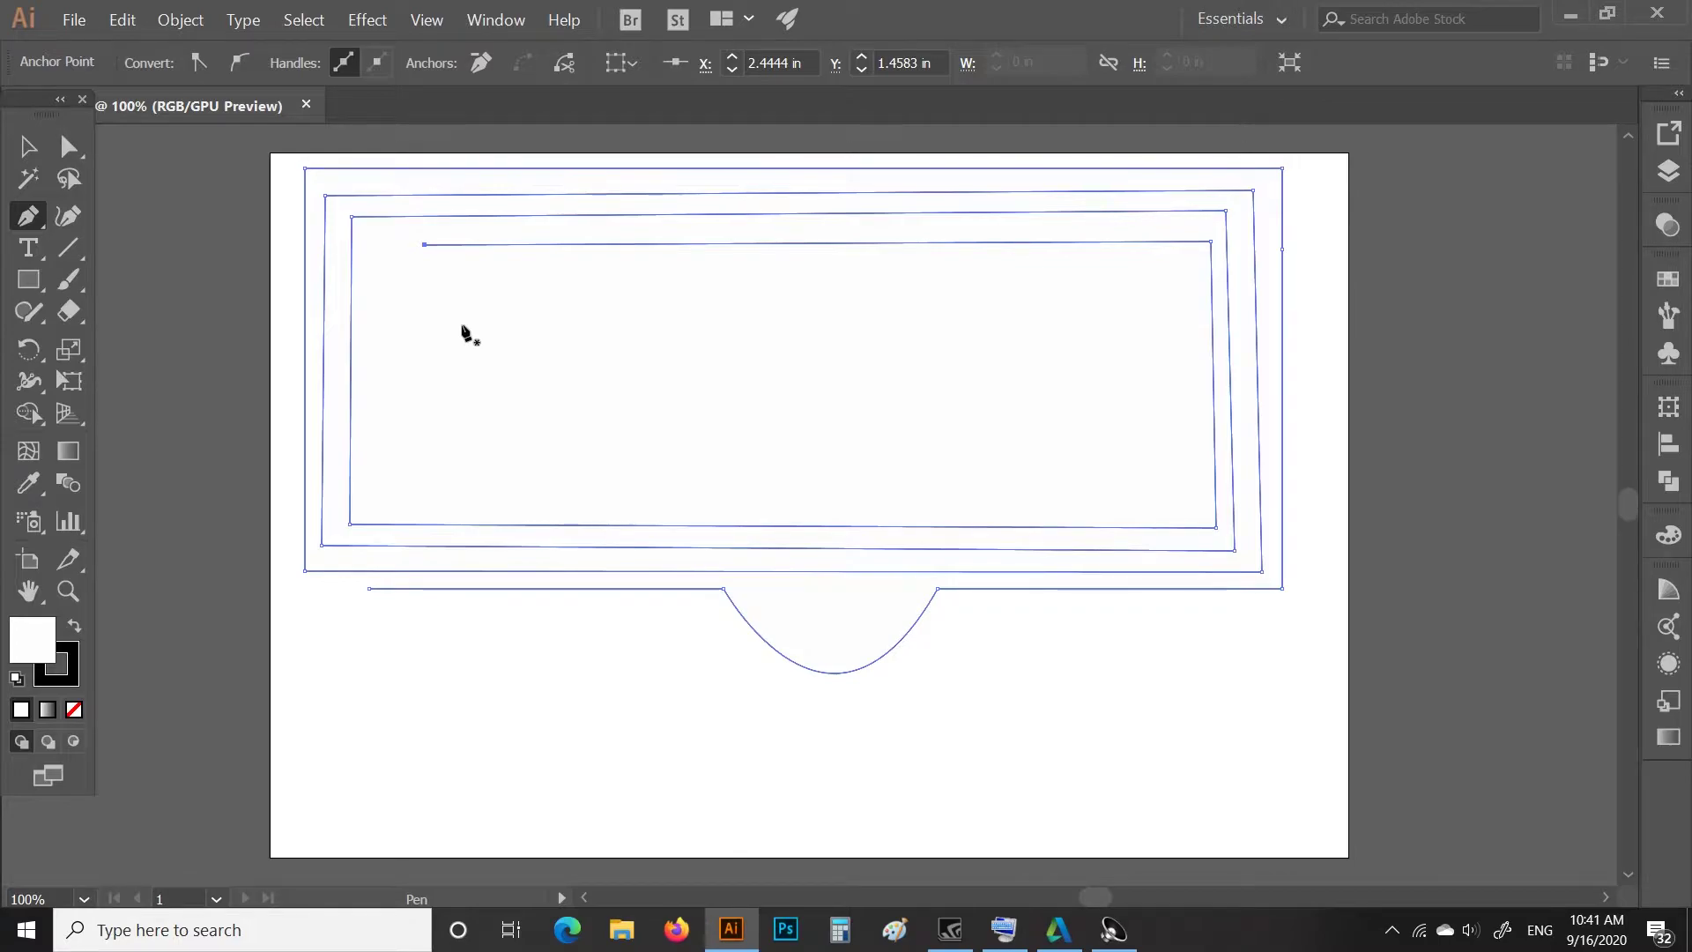
pyautogui.hotkey('ctrl', 'z')
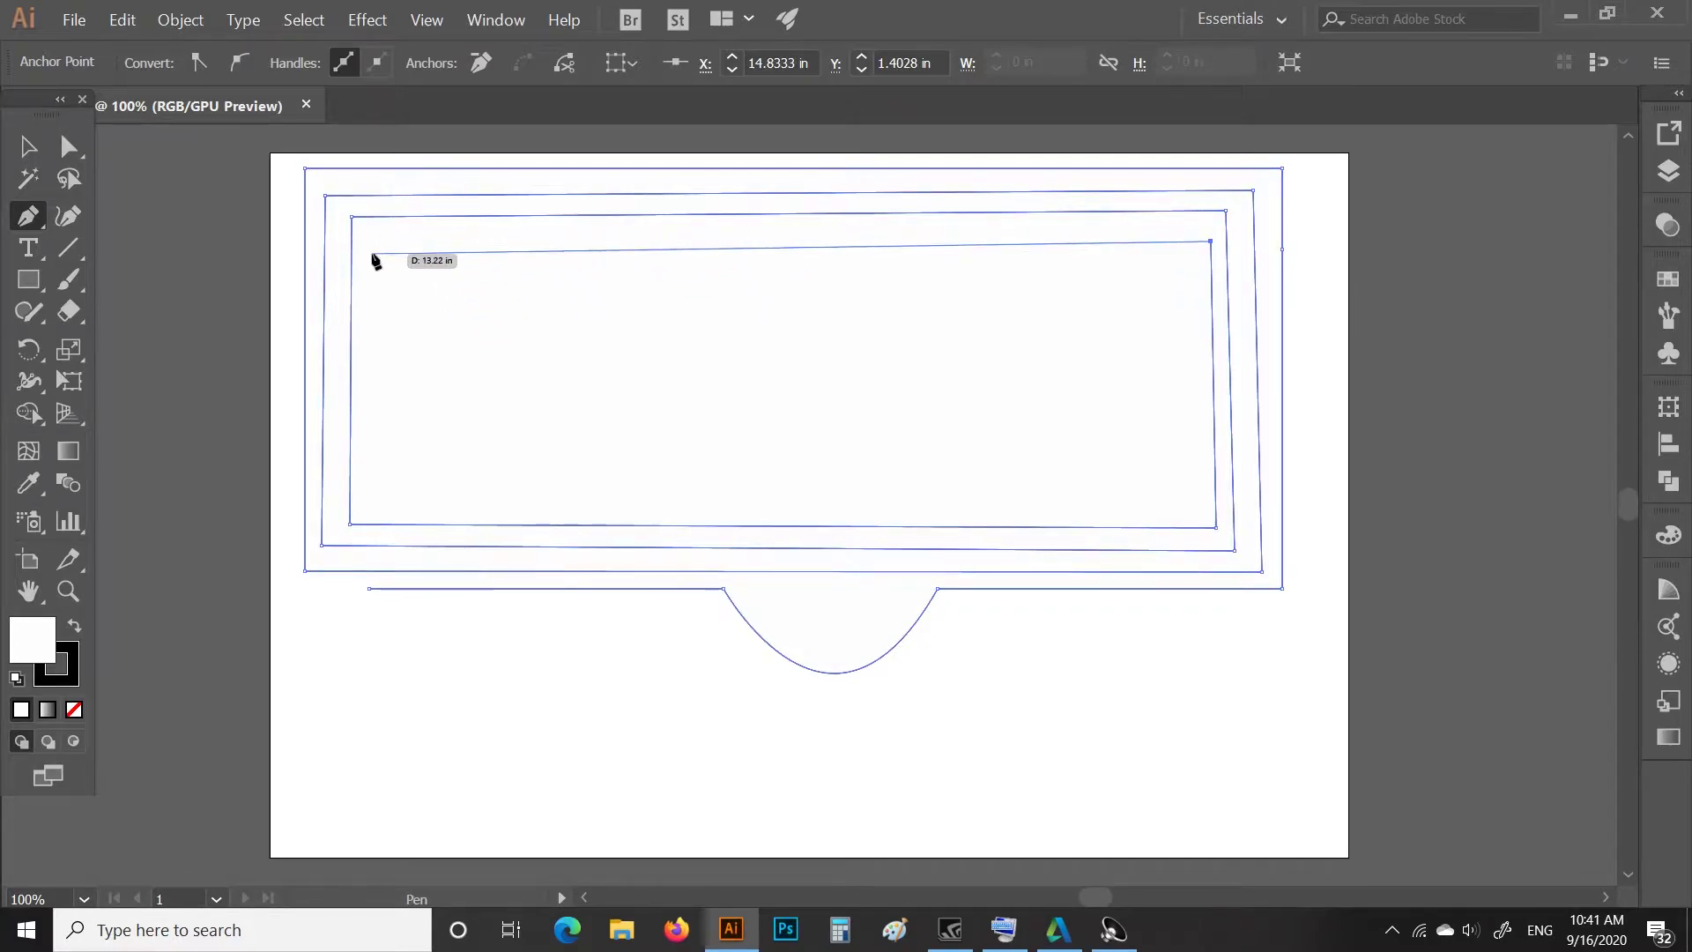
pyautogui.click(369, 243)
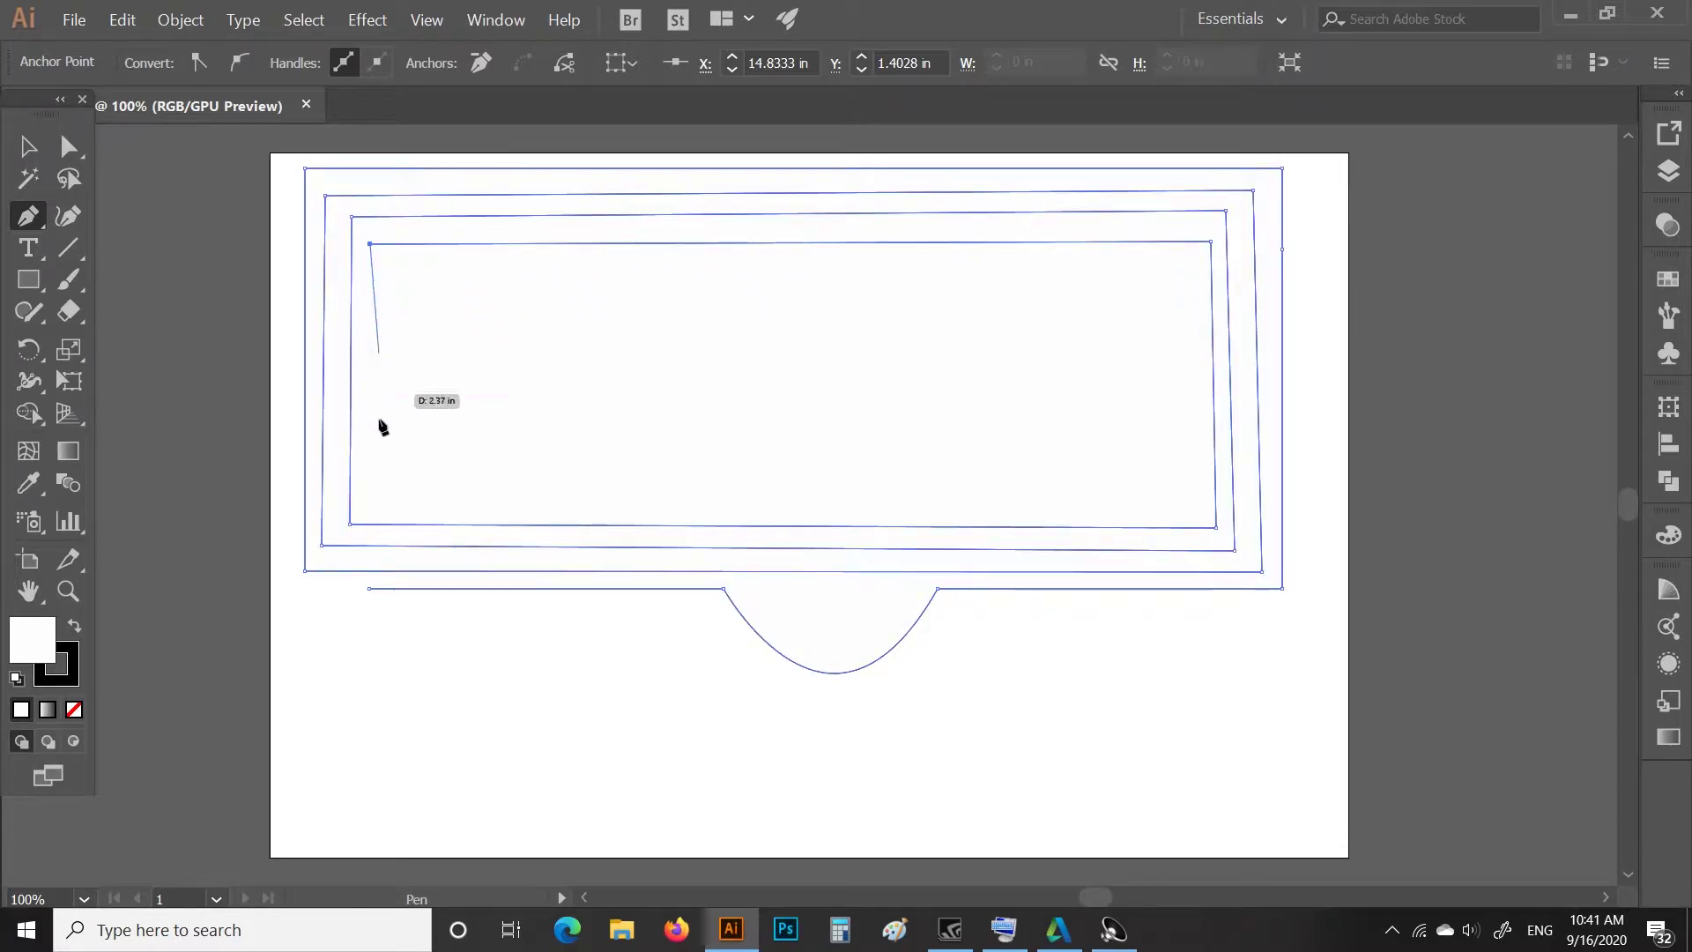
pyautogui.click(370, 496)
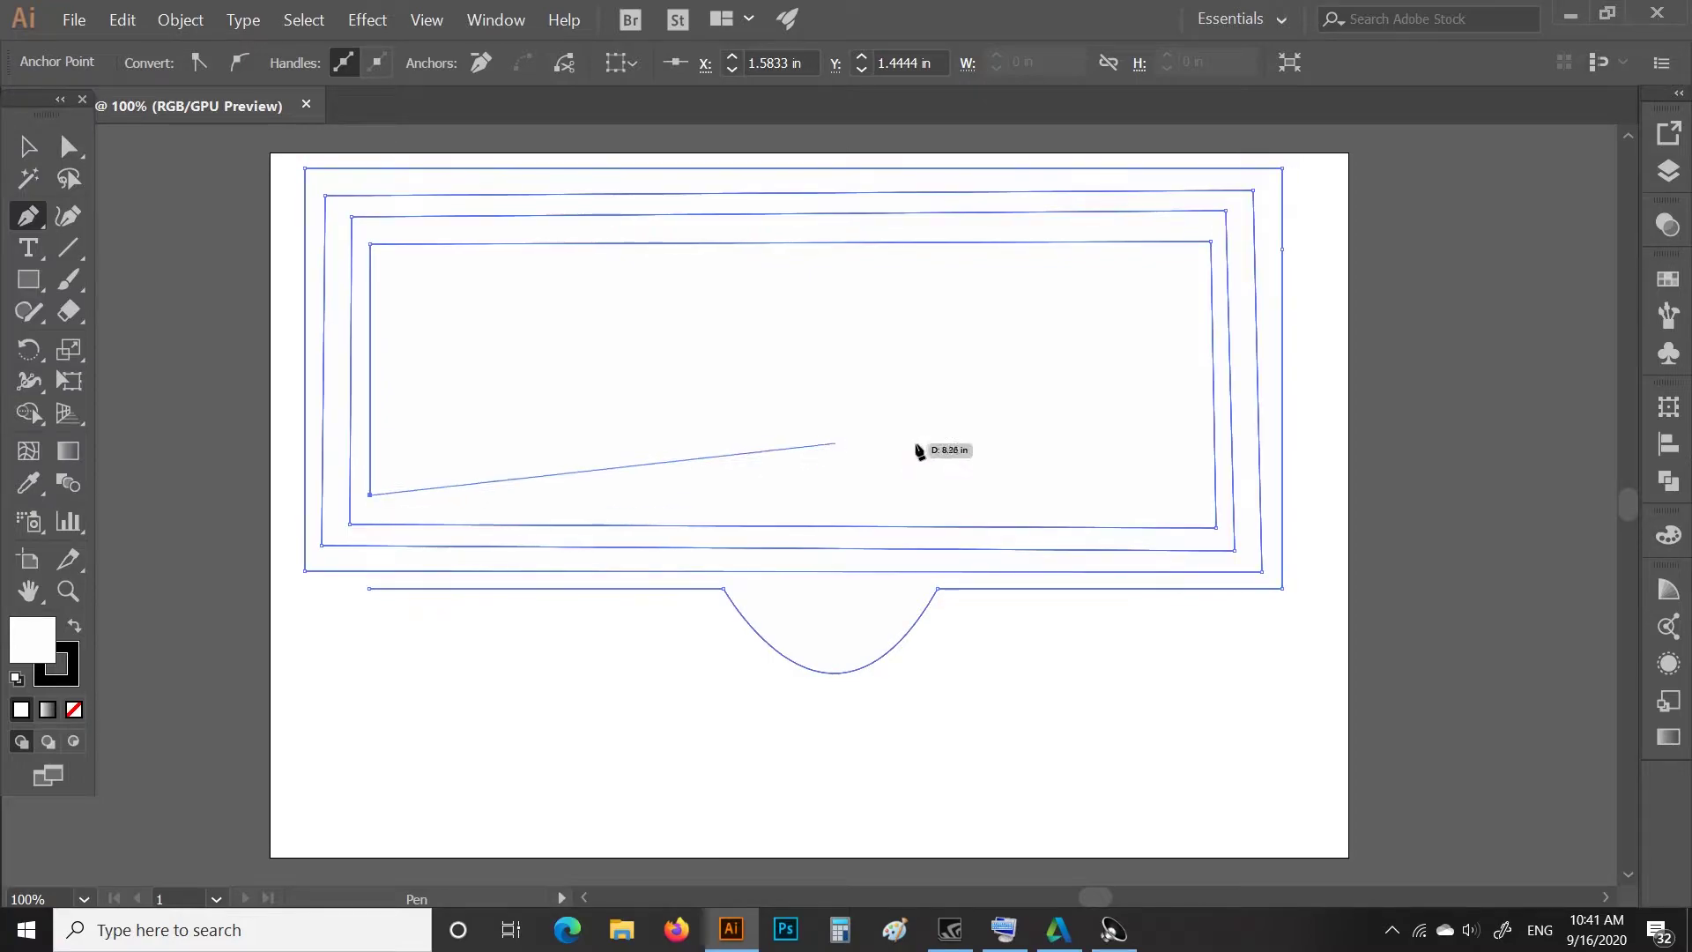
# Add the four corners of the next smaller nested rectangle.
pyautogui.click(1186, 504)
pyautogui.click(1186, 264)
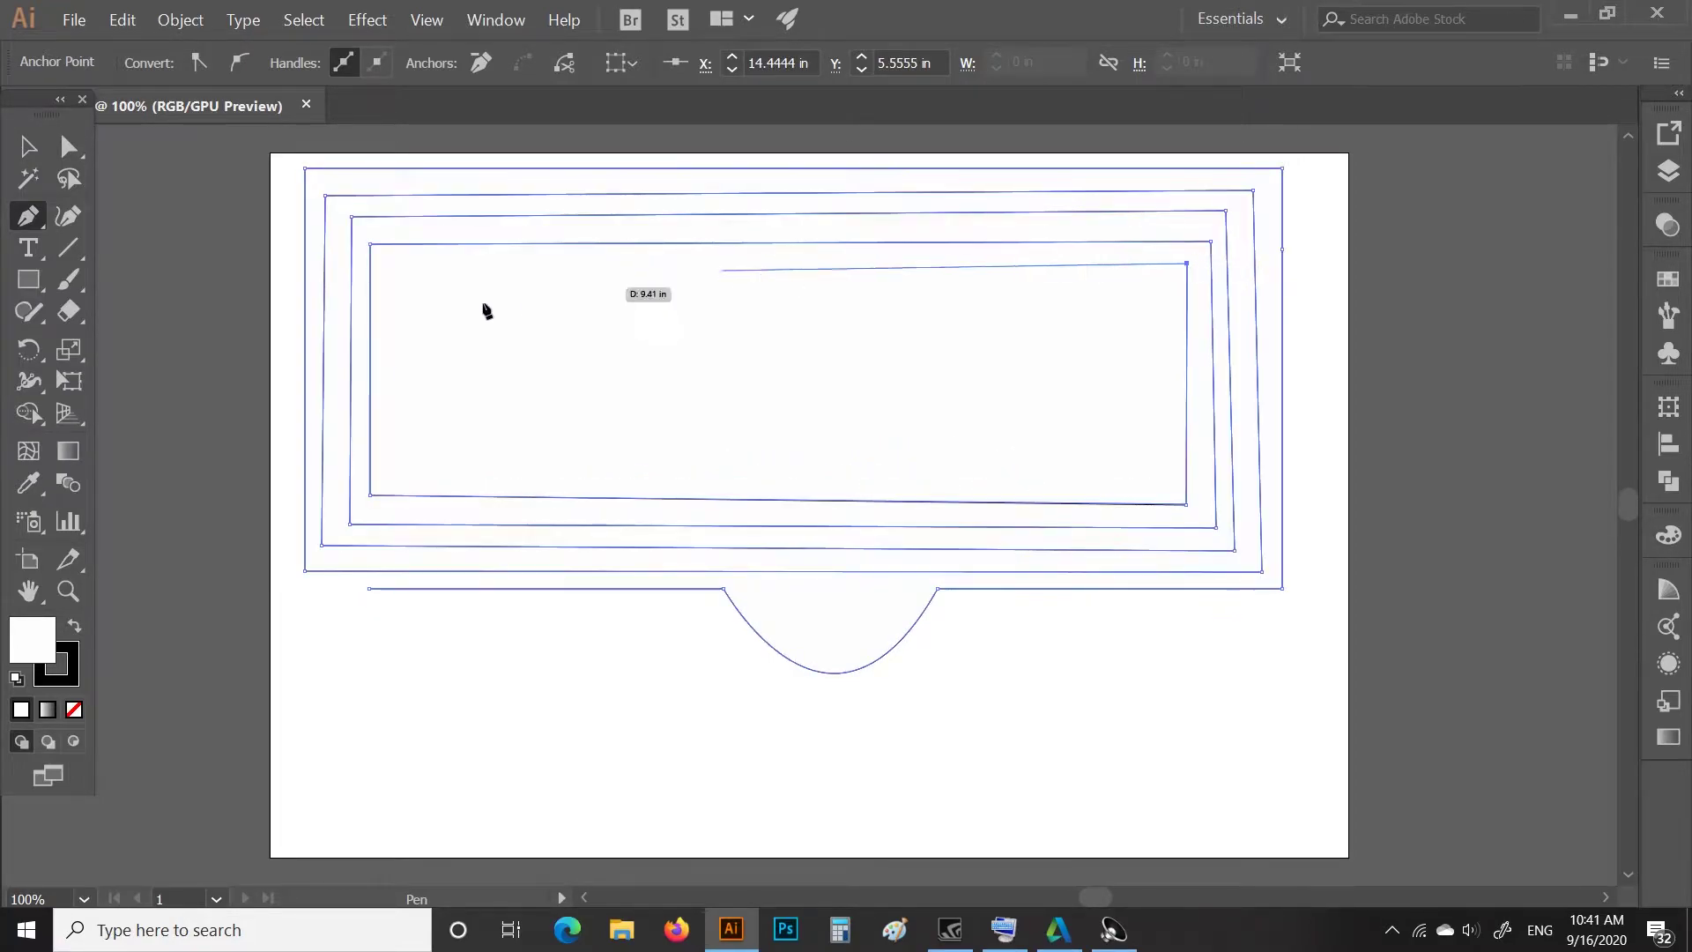
pyautogui.click(416, 274)
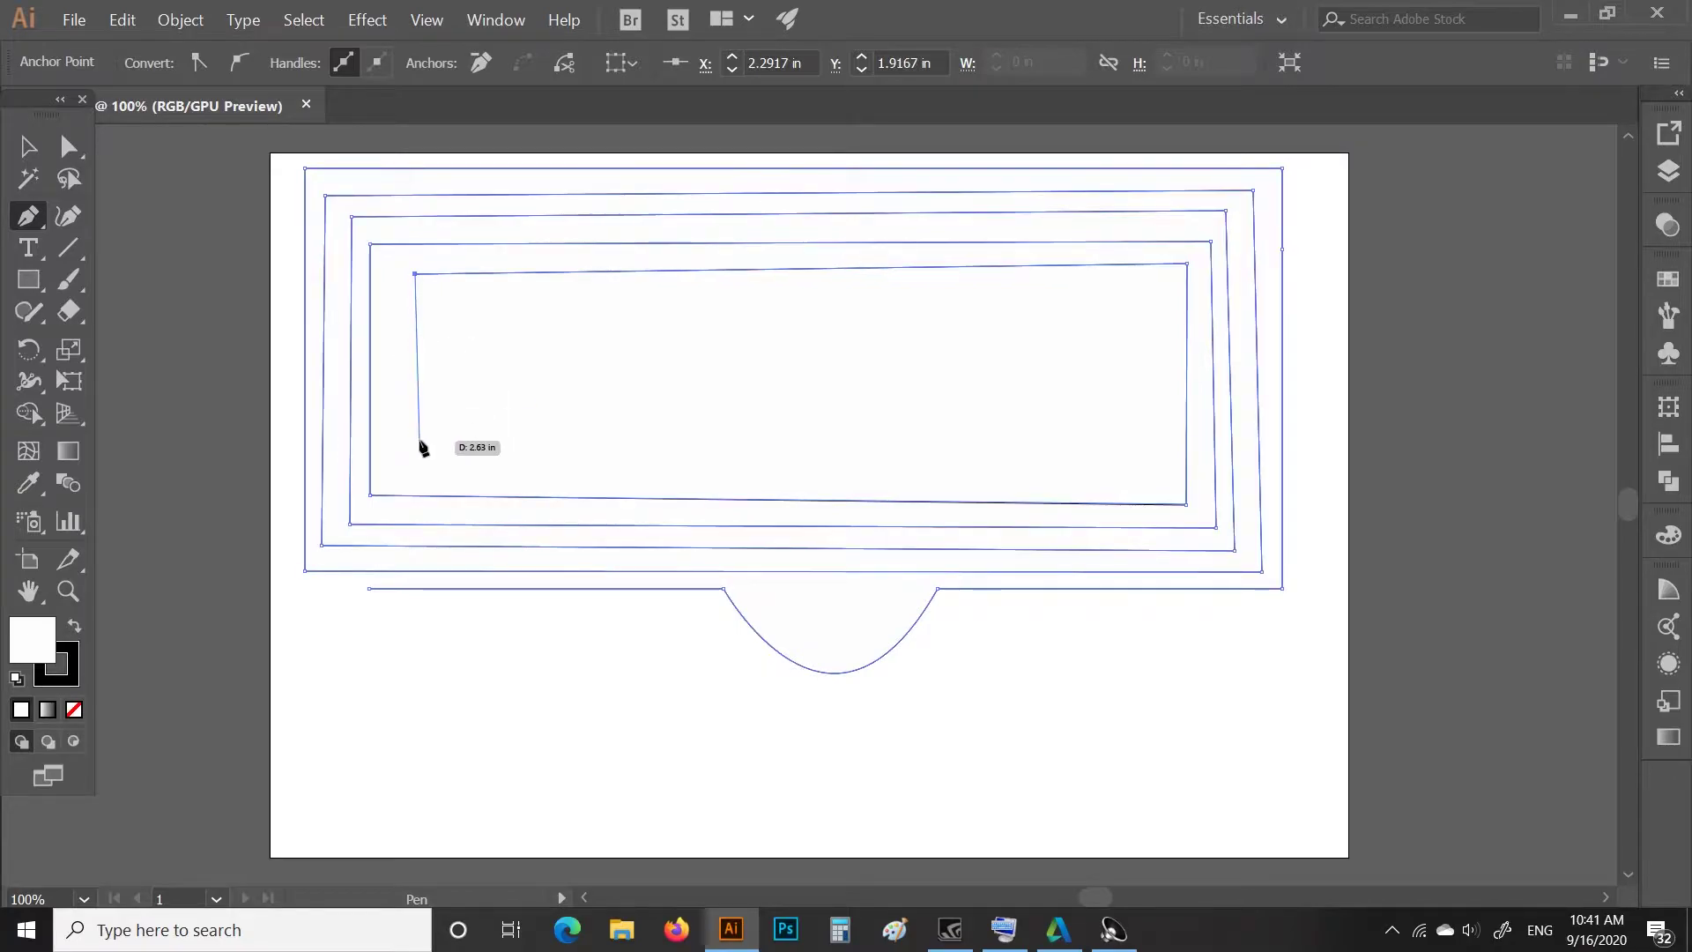
pyautogui.click(418, 439)
# Draw the innermost rectangle's corners and close the path on the bottom-left starting anchor.
pyautogui.click(1091, 449)
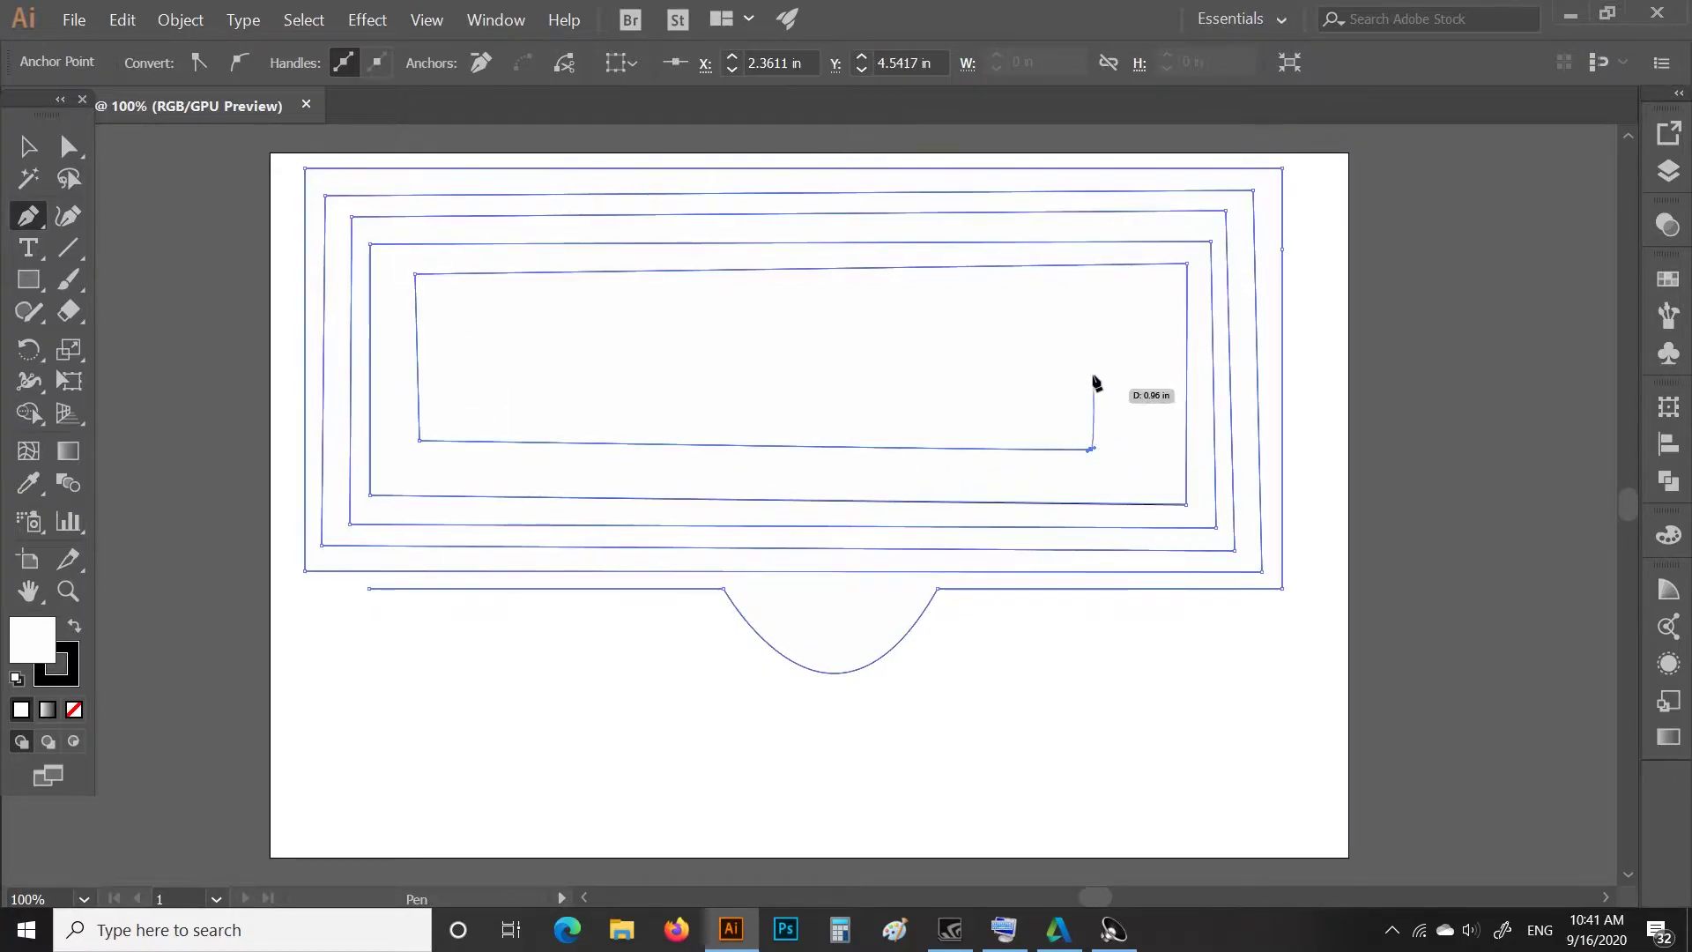
pyautogui.click(1087, 310)
pyautogui.click(526, 308)
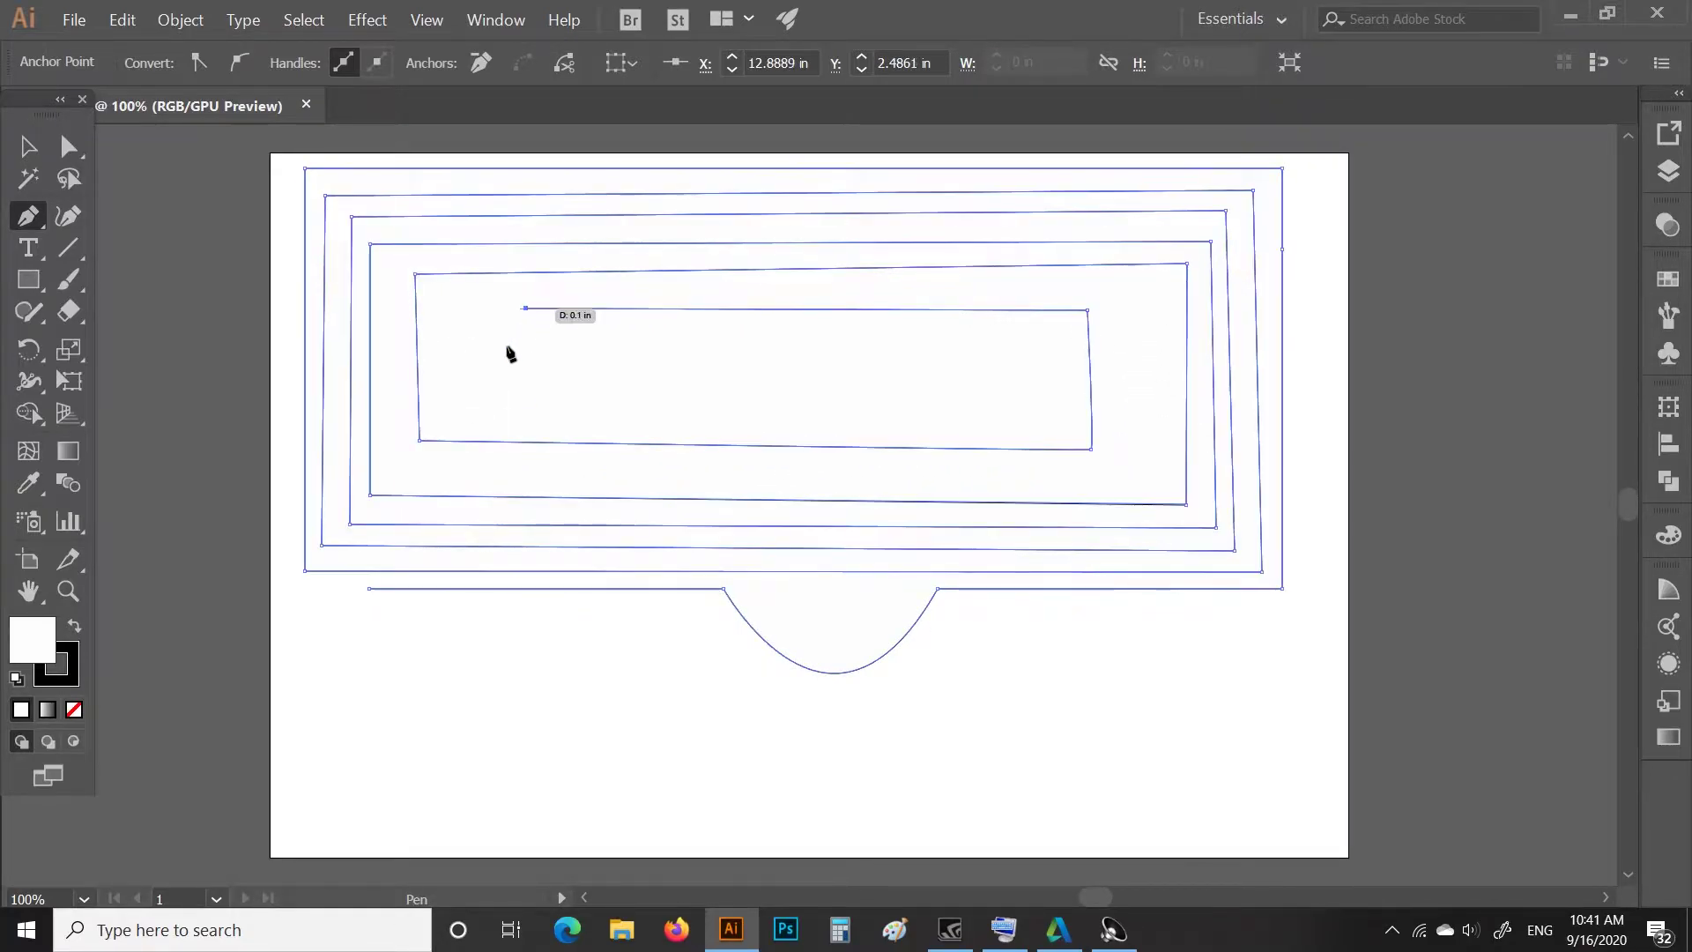
pyautogui.click(518, 391)
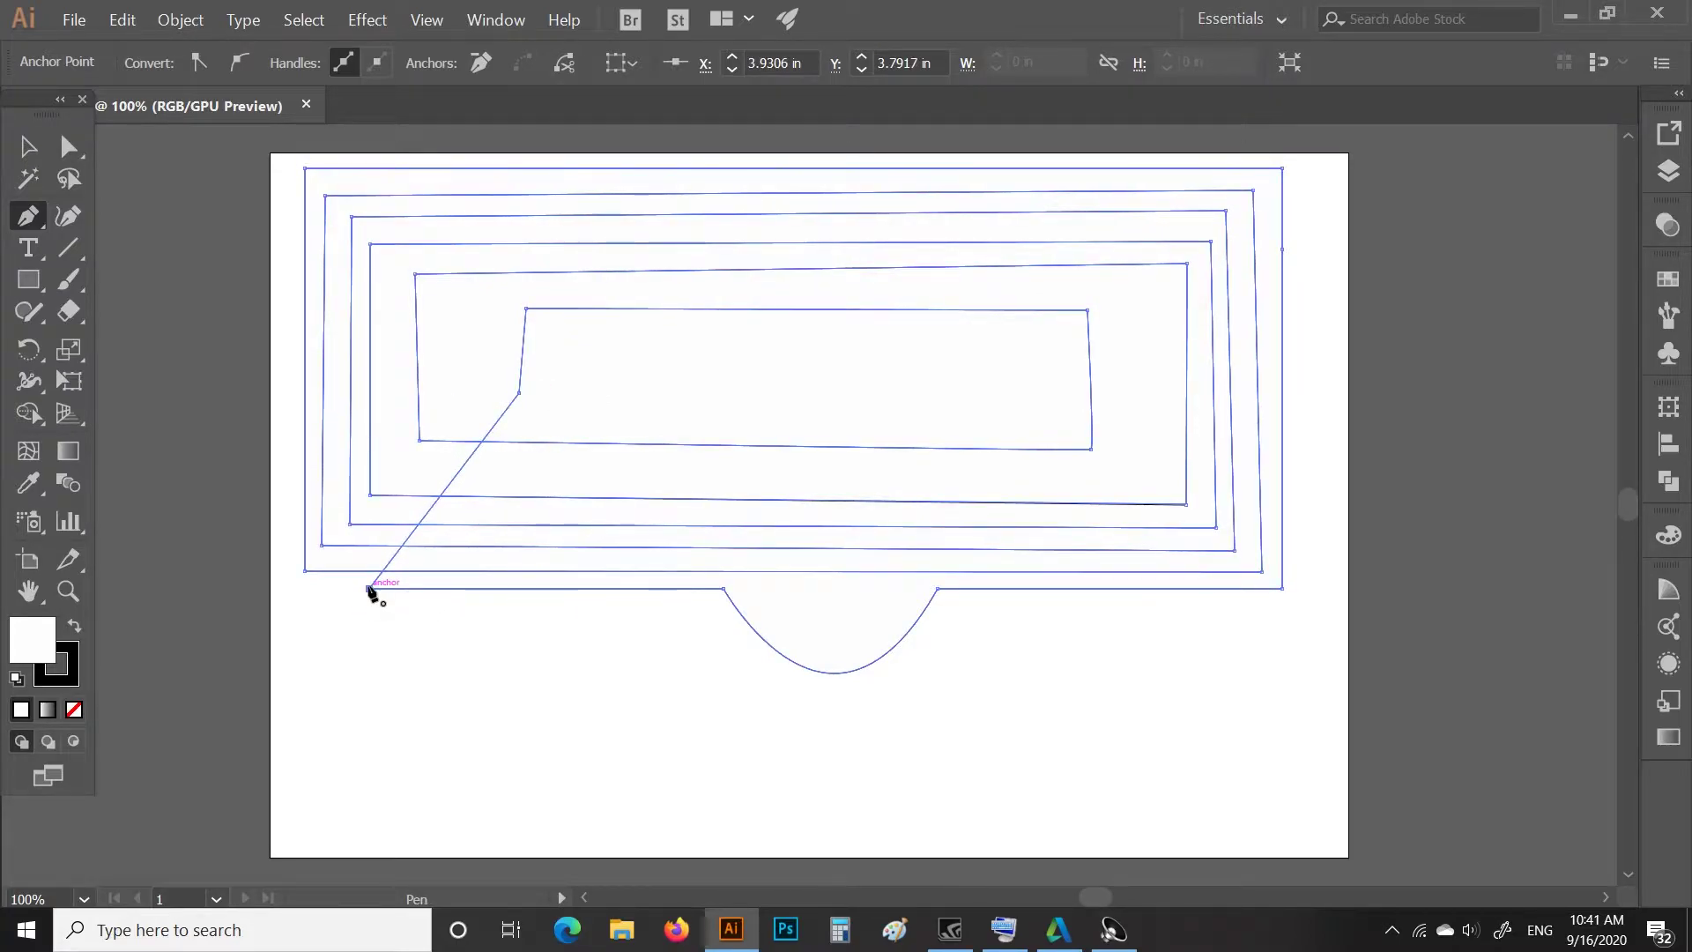
pyautogui.click(368, 588)
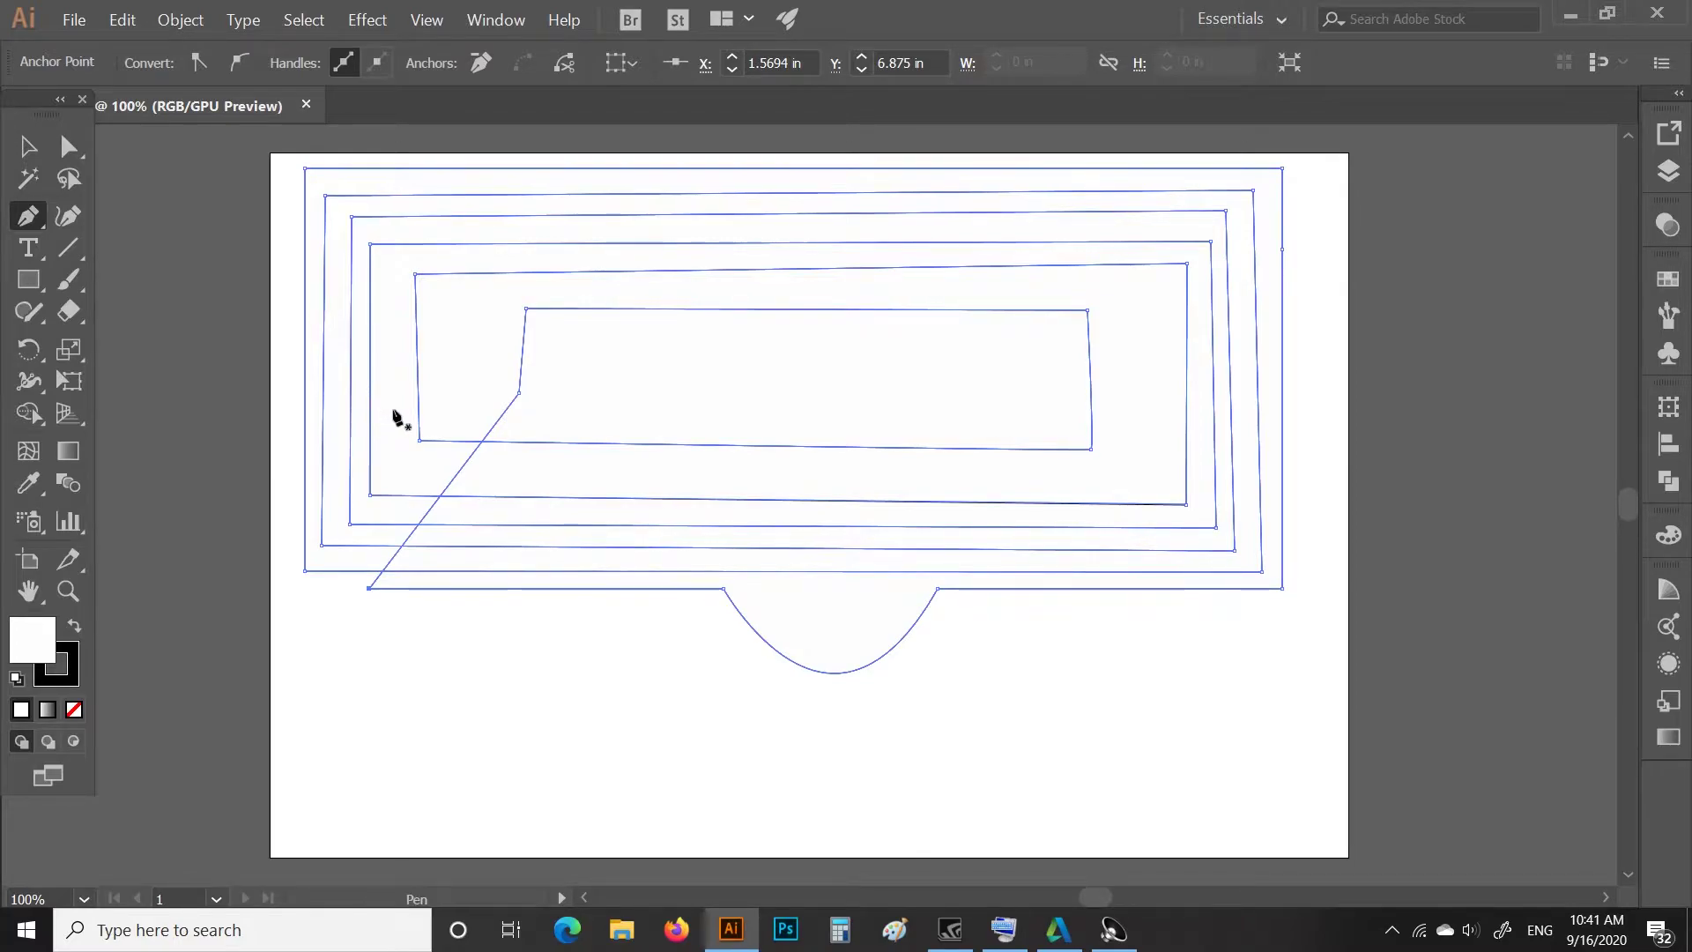
# Show the Pen tool flyout with the Add, Delete and Anchor Point tools.
pyautogui.click(33, 218)
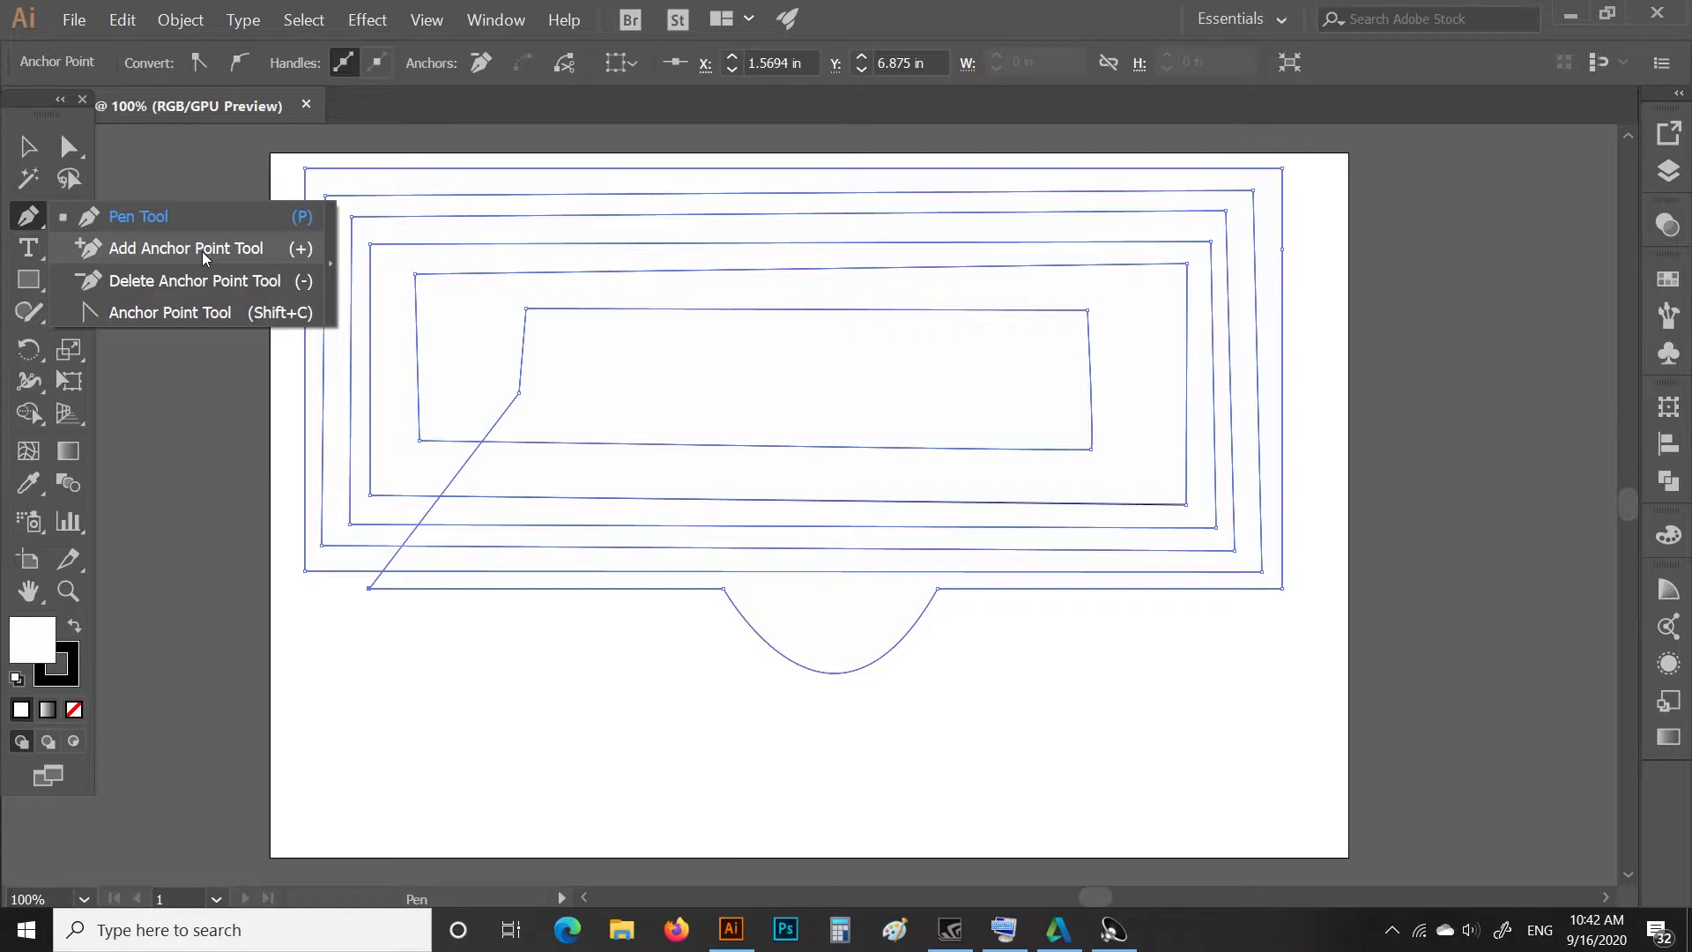
pyautogui.click(141, 213)
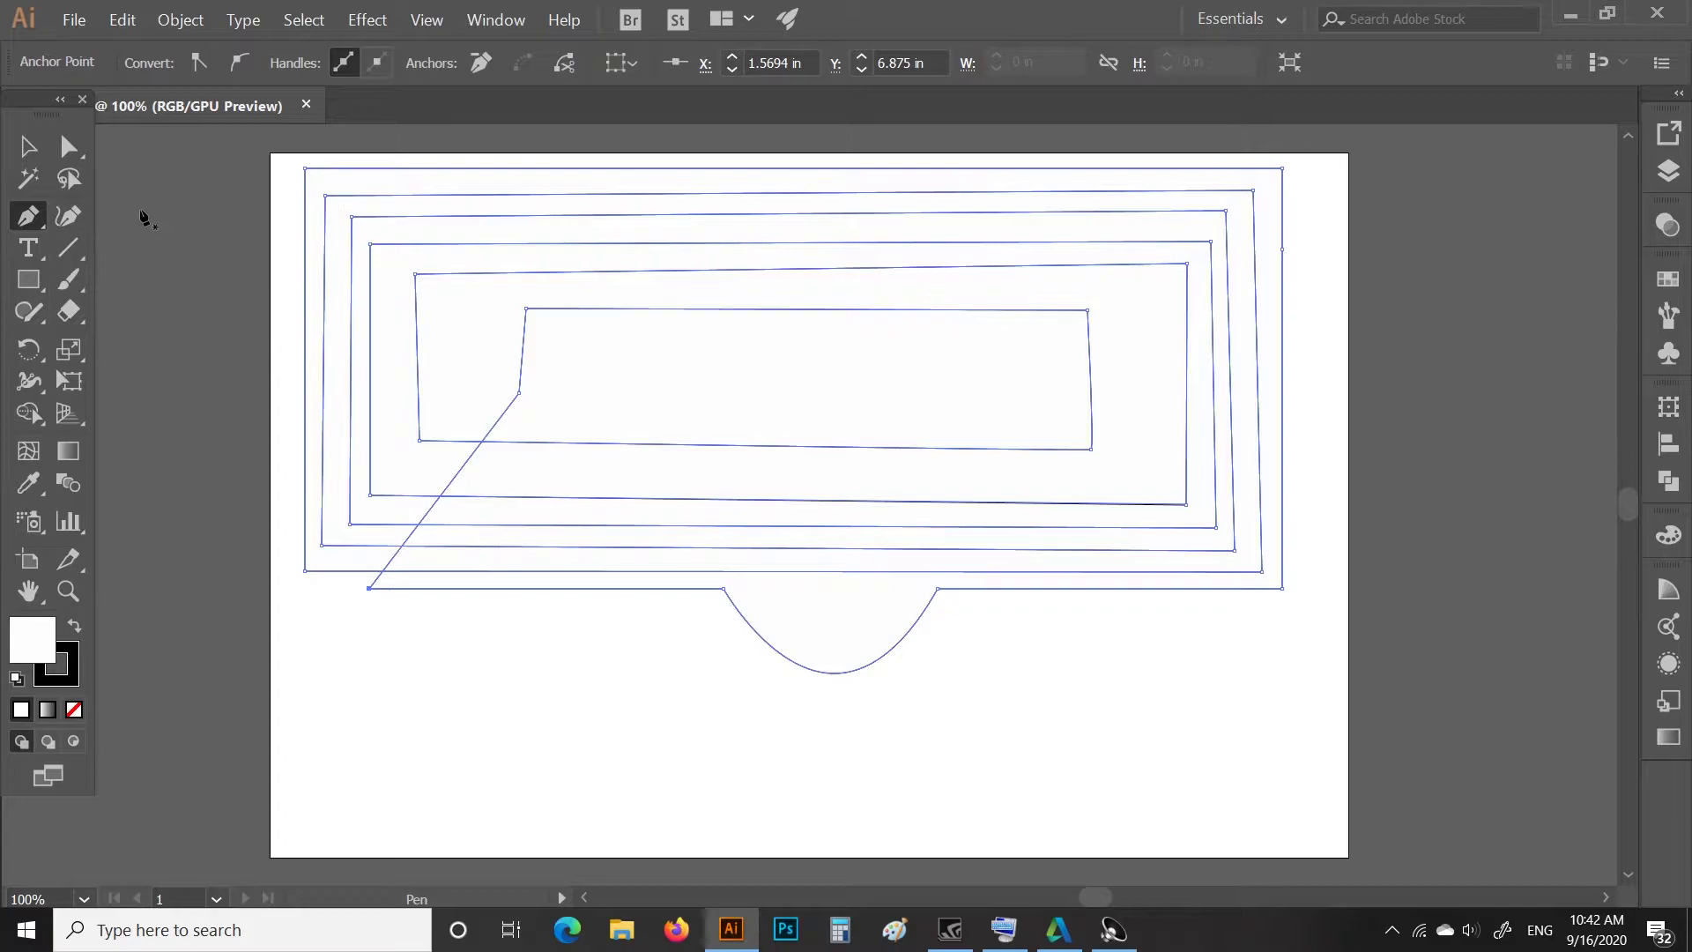
pyautogui.click(39, 231)
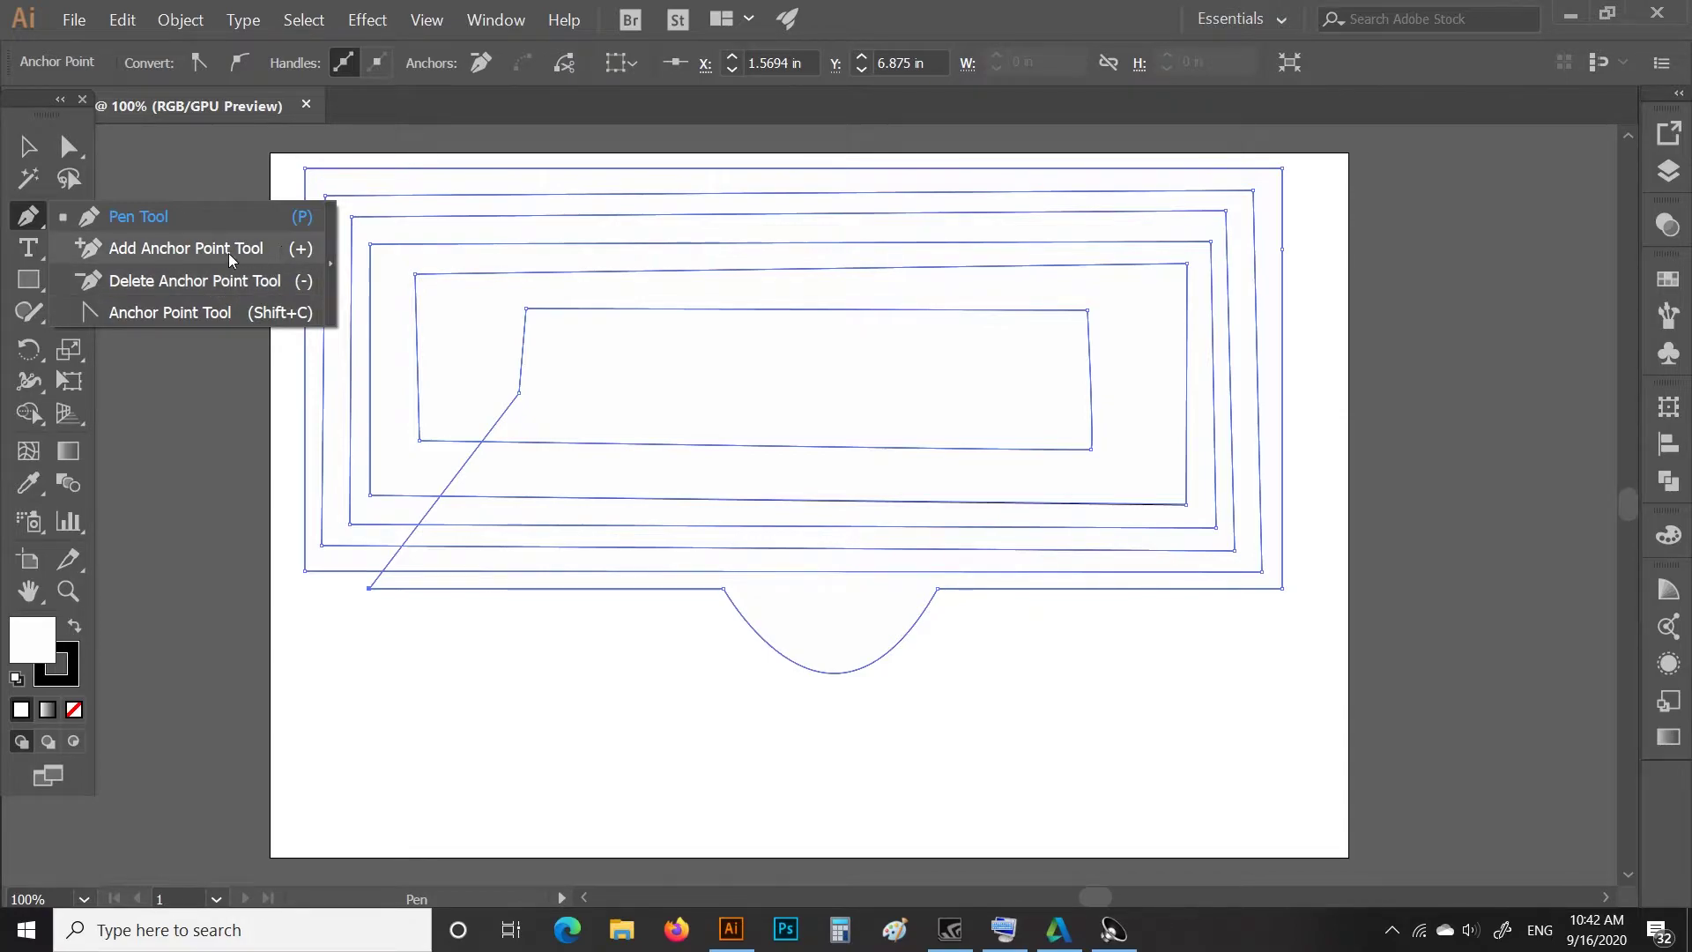
# Zoom in and add four anchor points along an outer rectangle's top edge with the Add Anchor Point Tool.
pyautogui.click(141, 215)
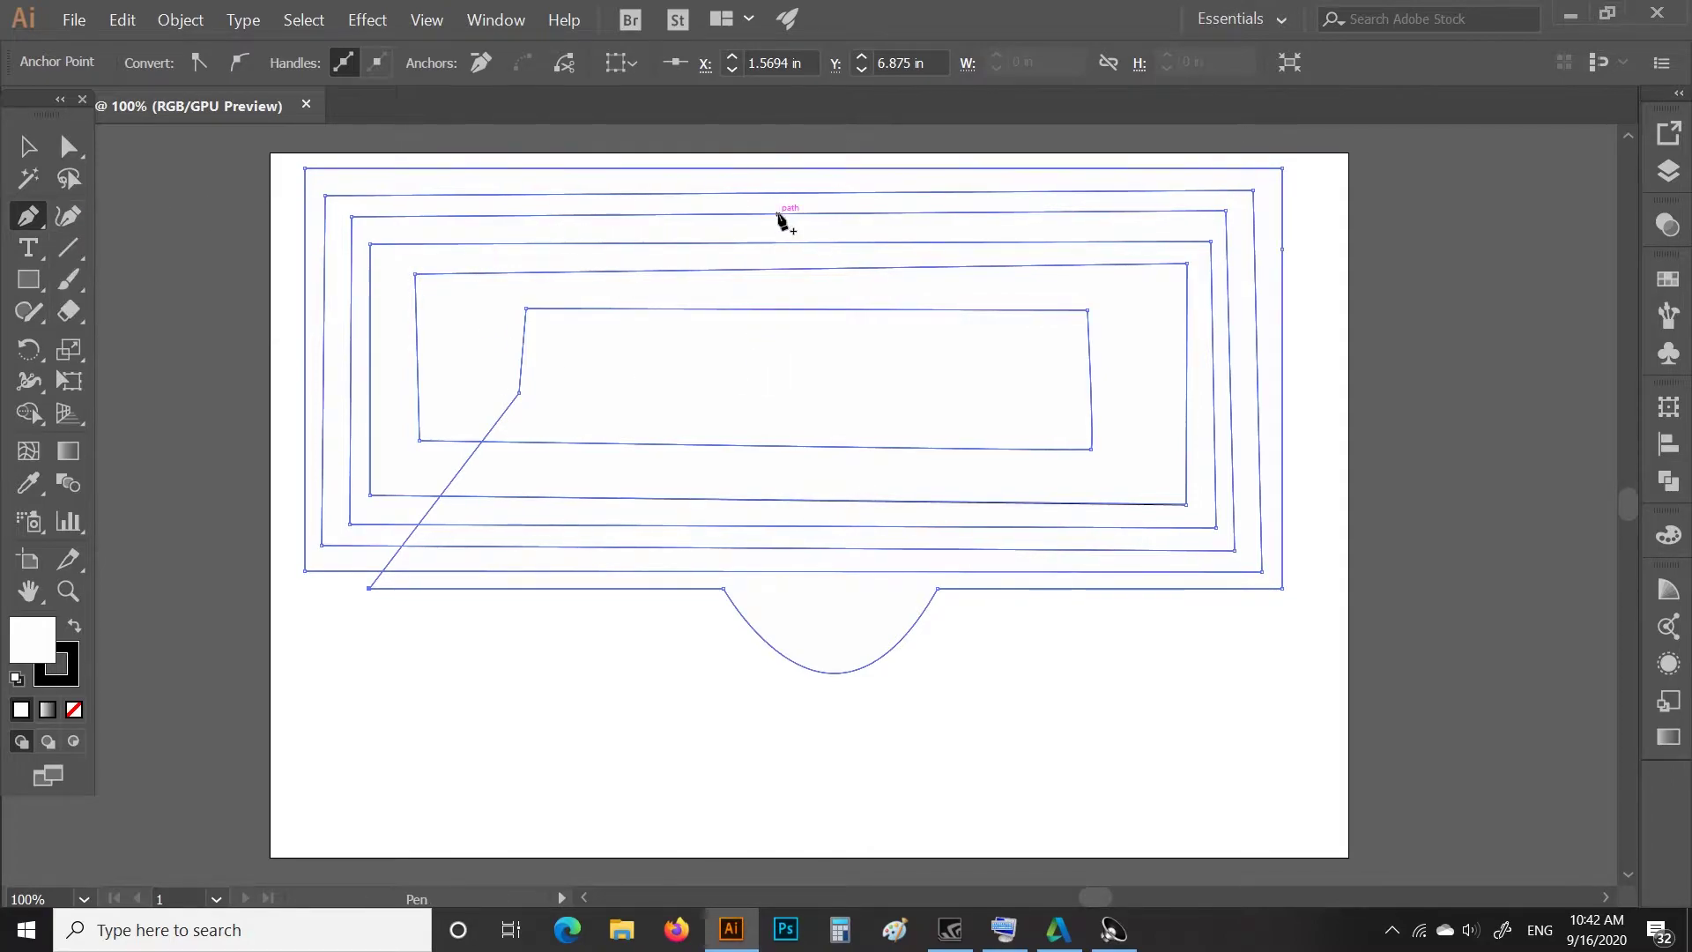
pyautogui.scroll(1, 755, 216)
pyautogui.scroll(3, 755, 216)
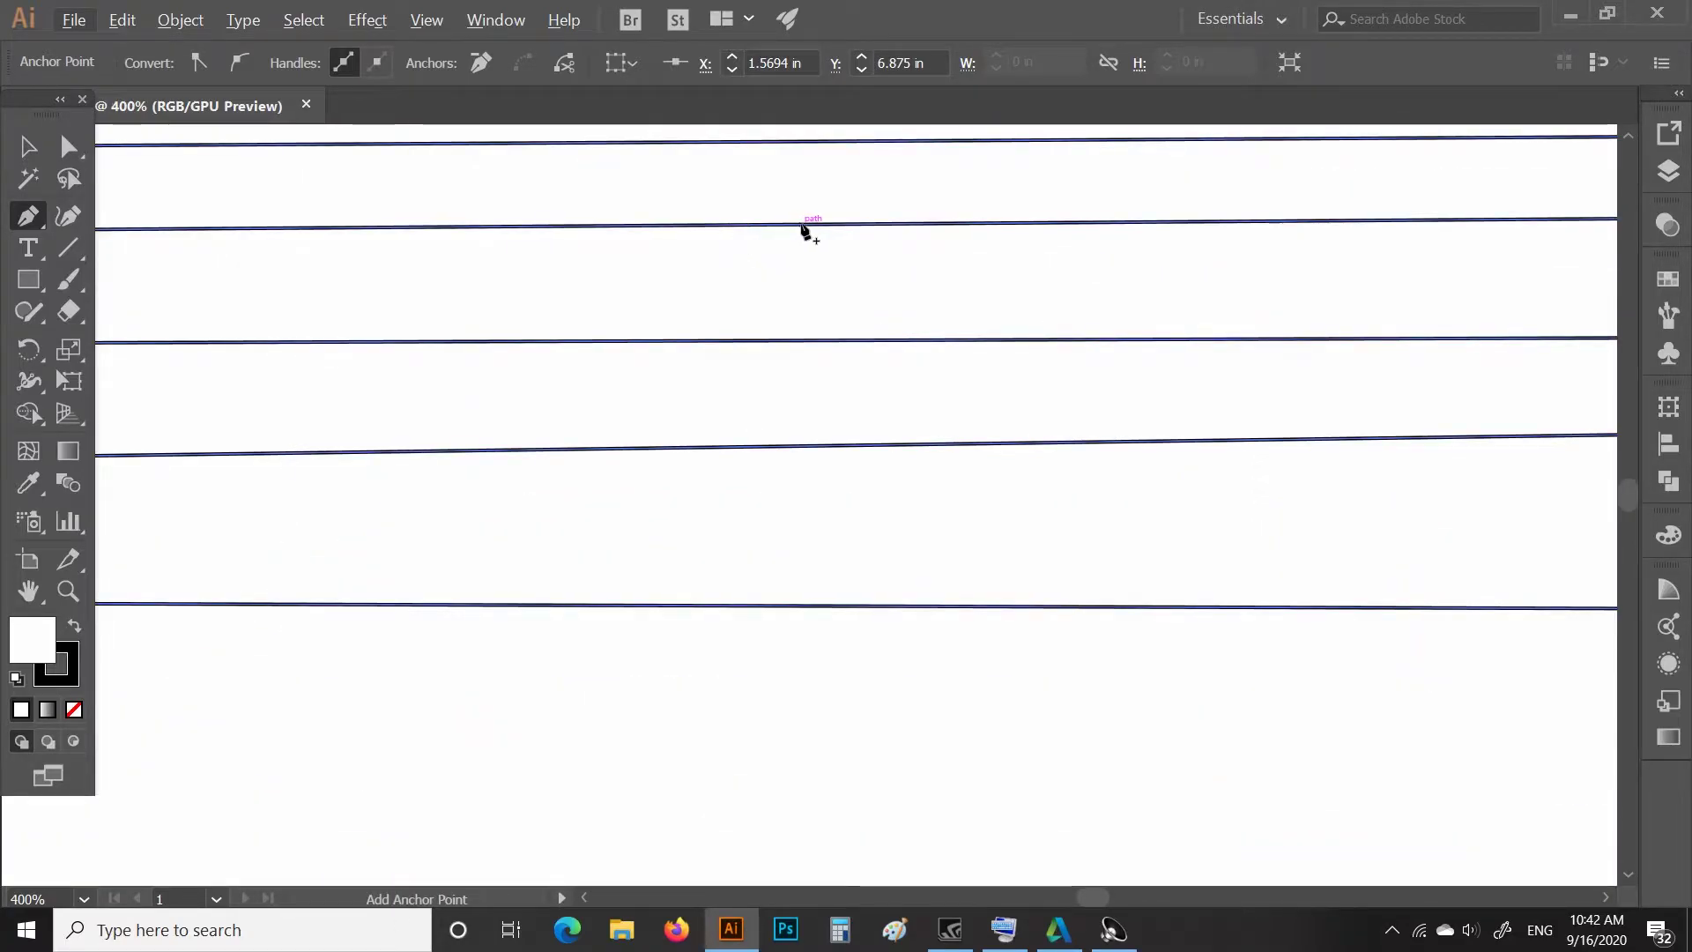
pyautogui.scroll(2, 802, 227)
pyautogui.scroll(3, 802, 228)
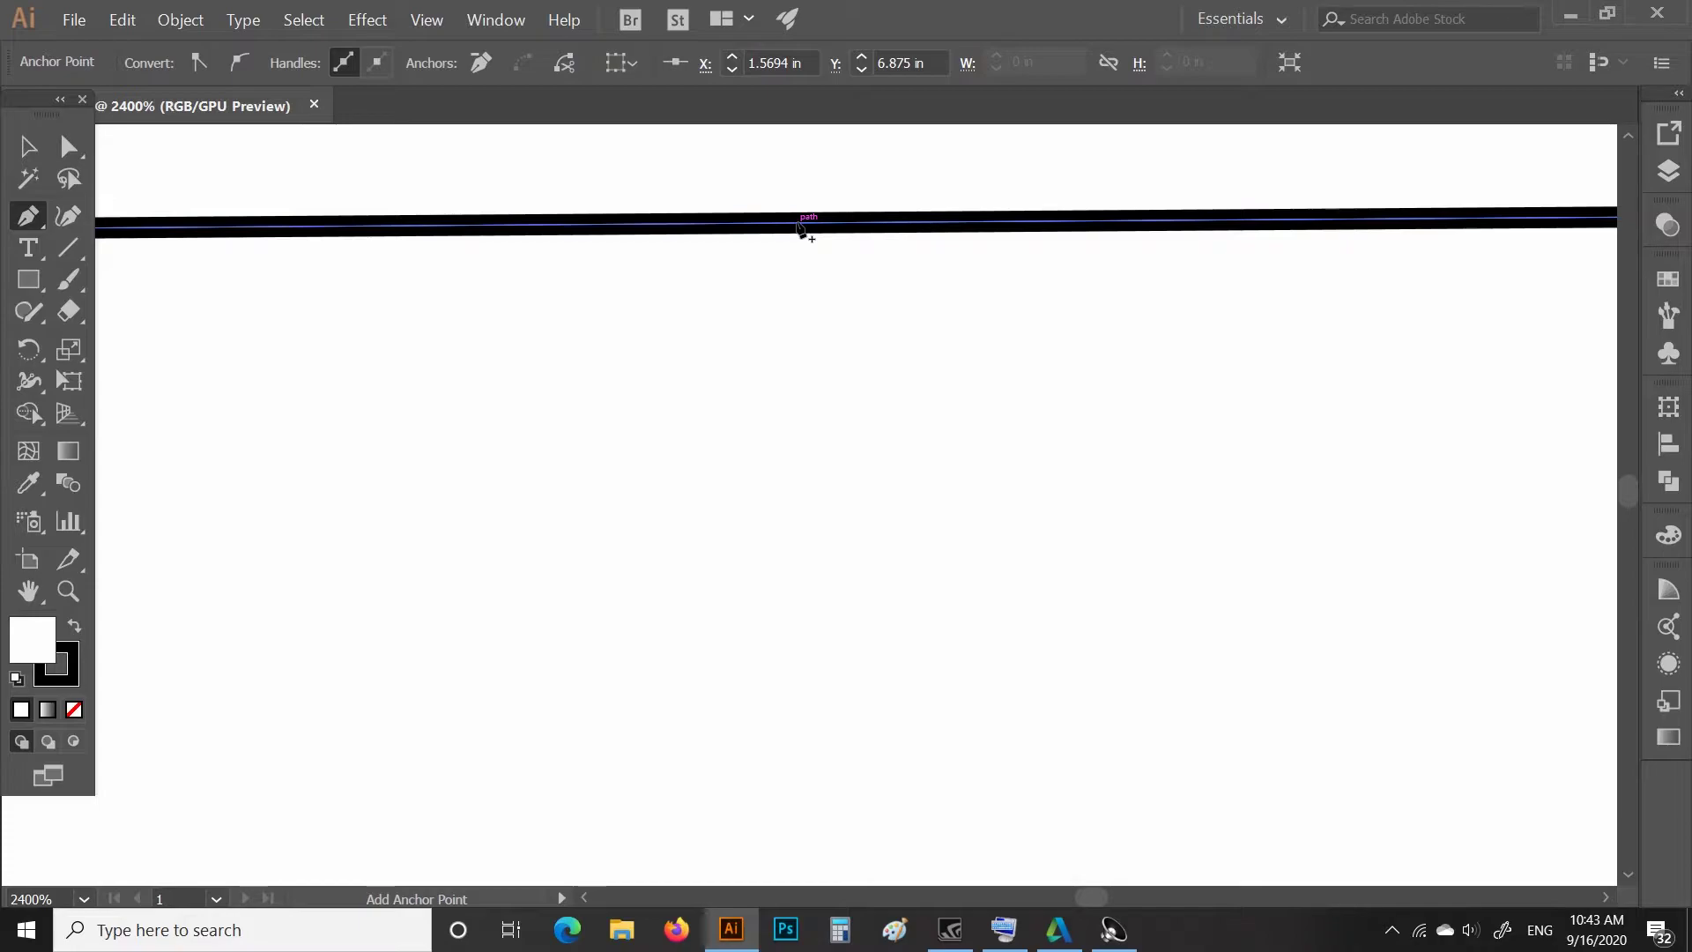
pyautogui.click(798, 225)
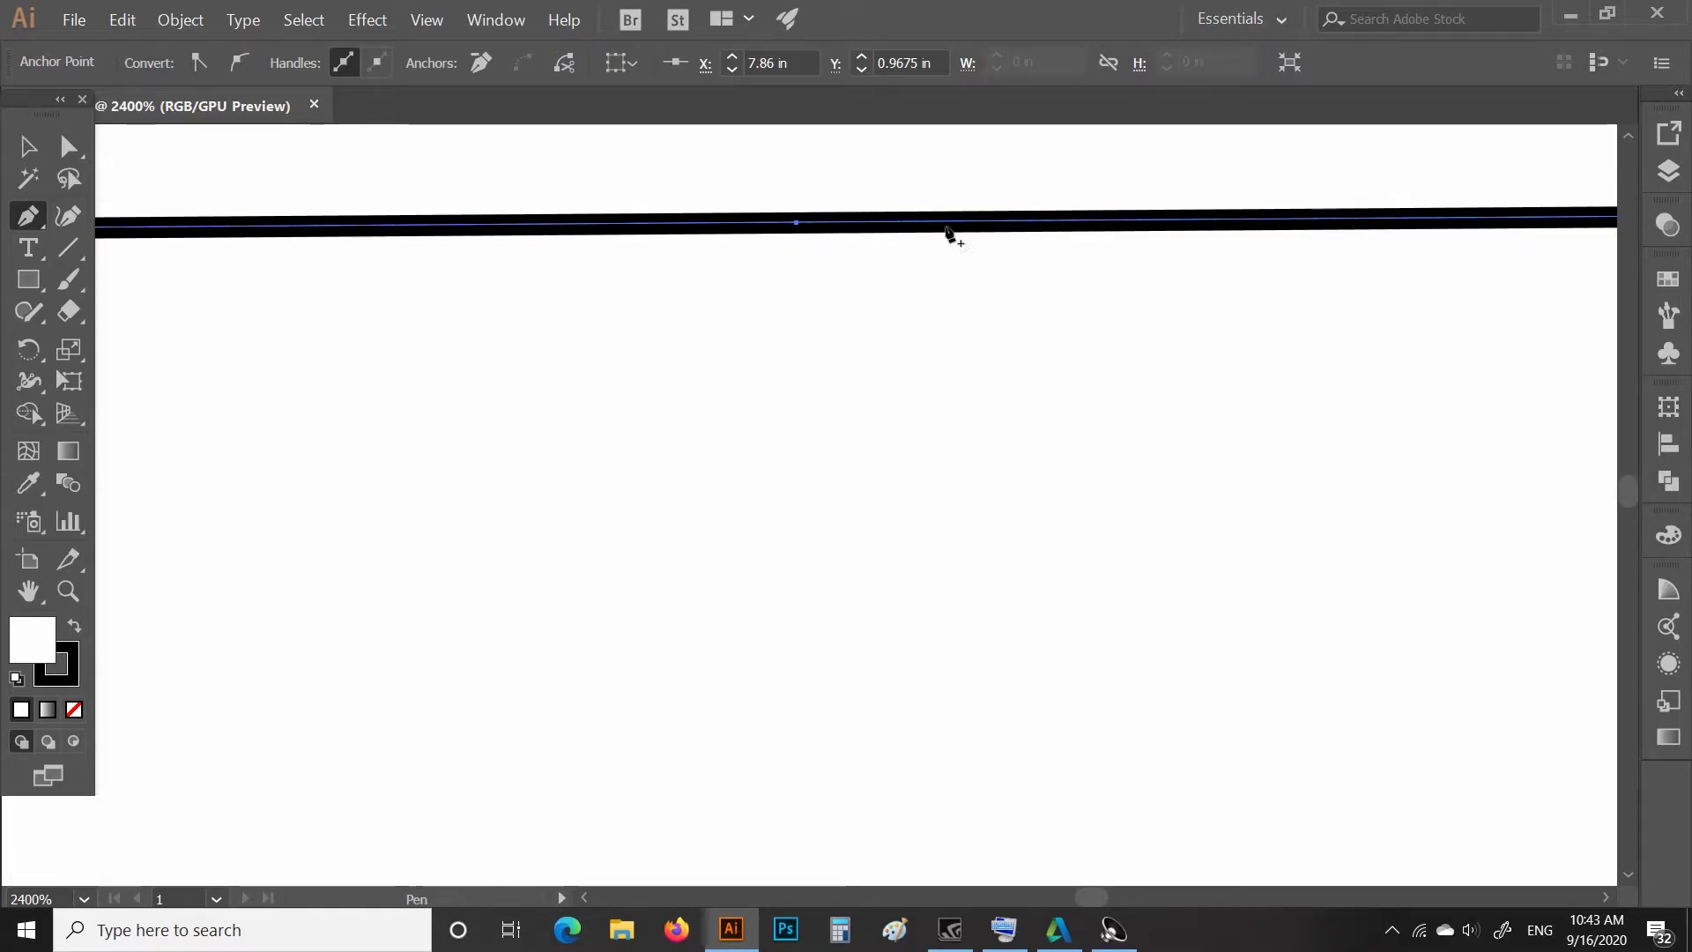
pyautogui.click(1056, 222)
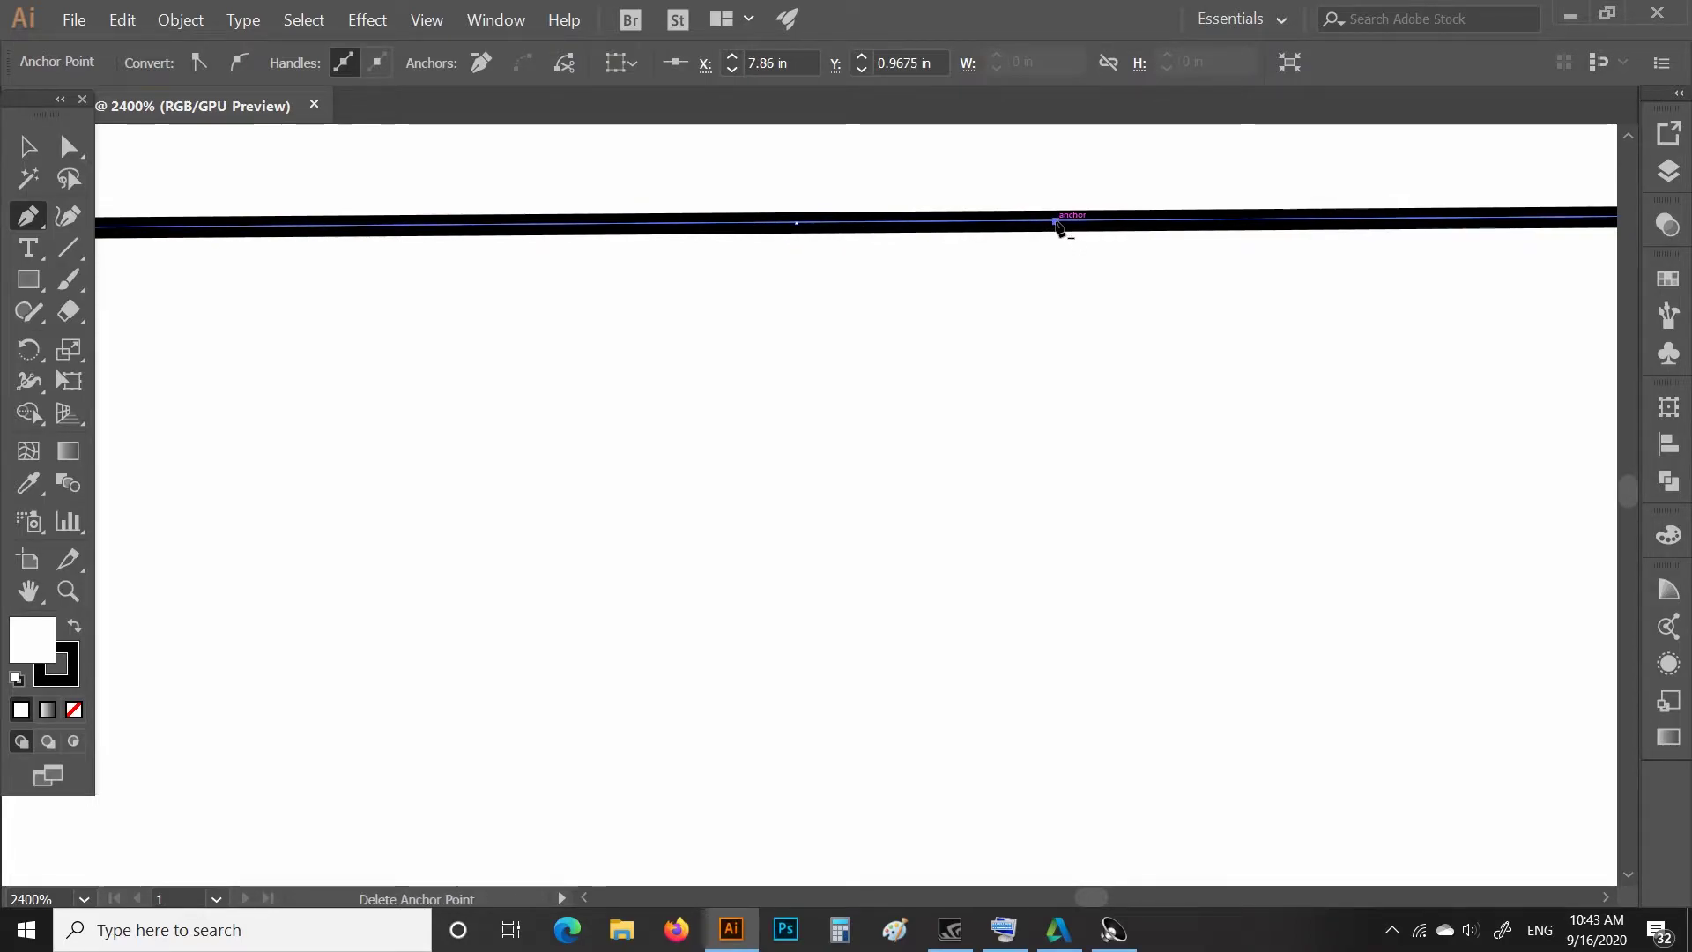
pyautogui.click(607, 223)
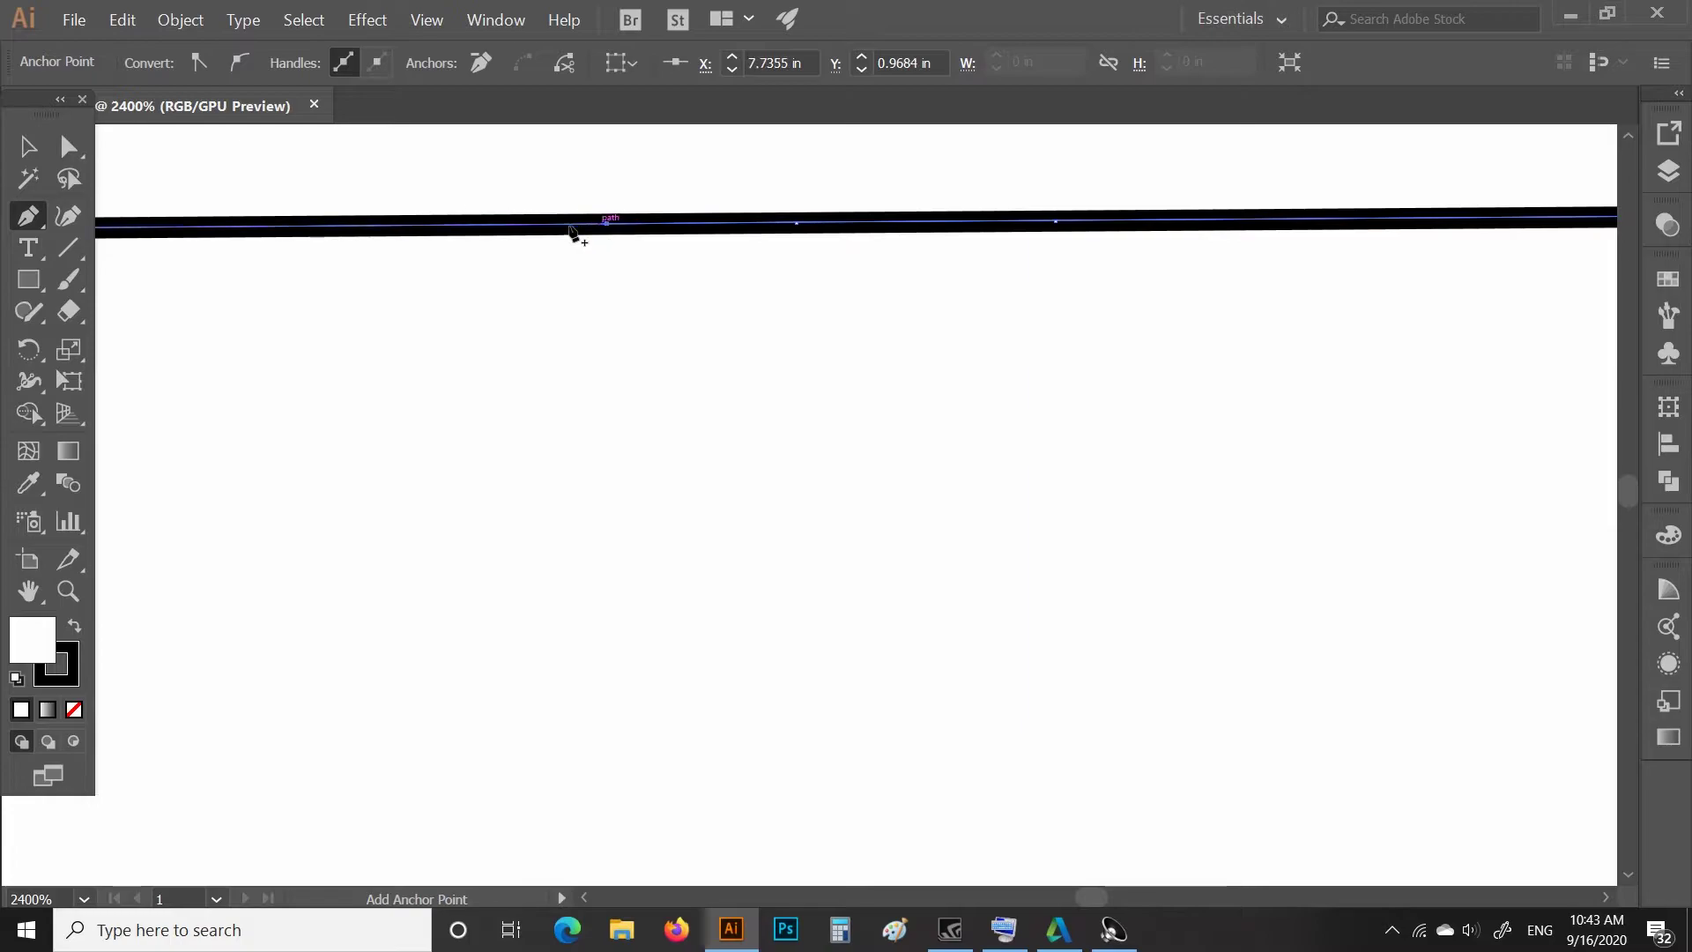
pyautogui.click(337, 226)
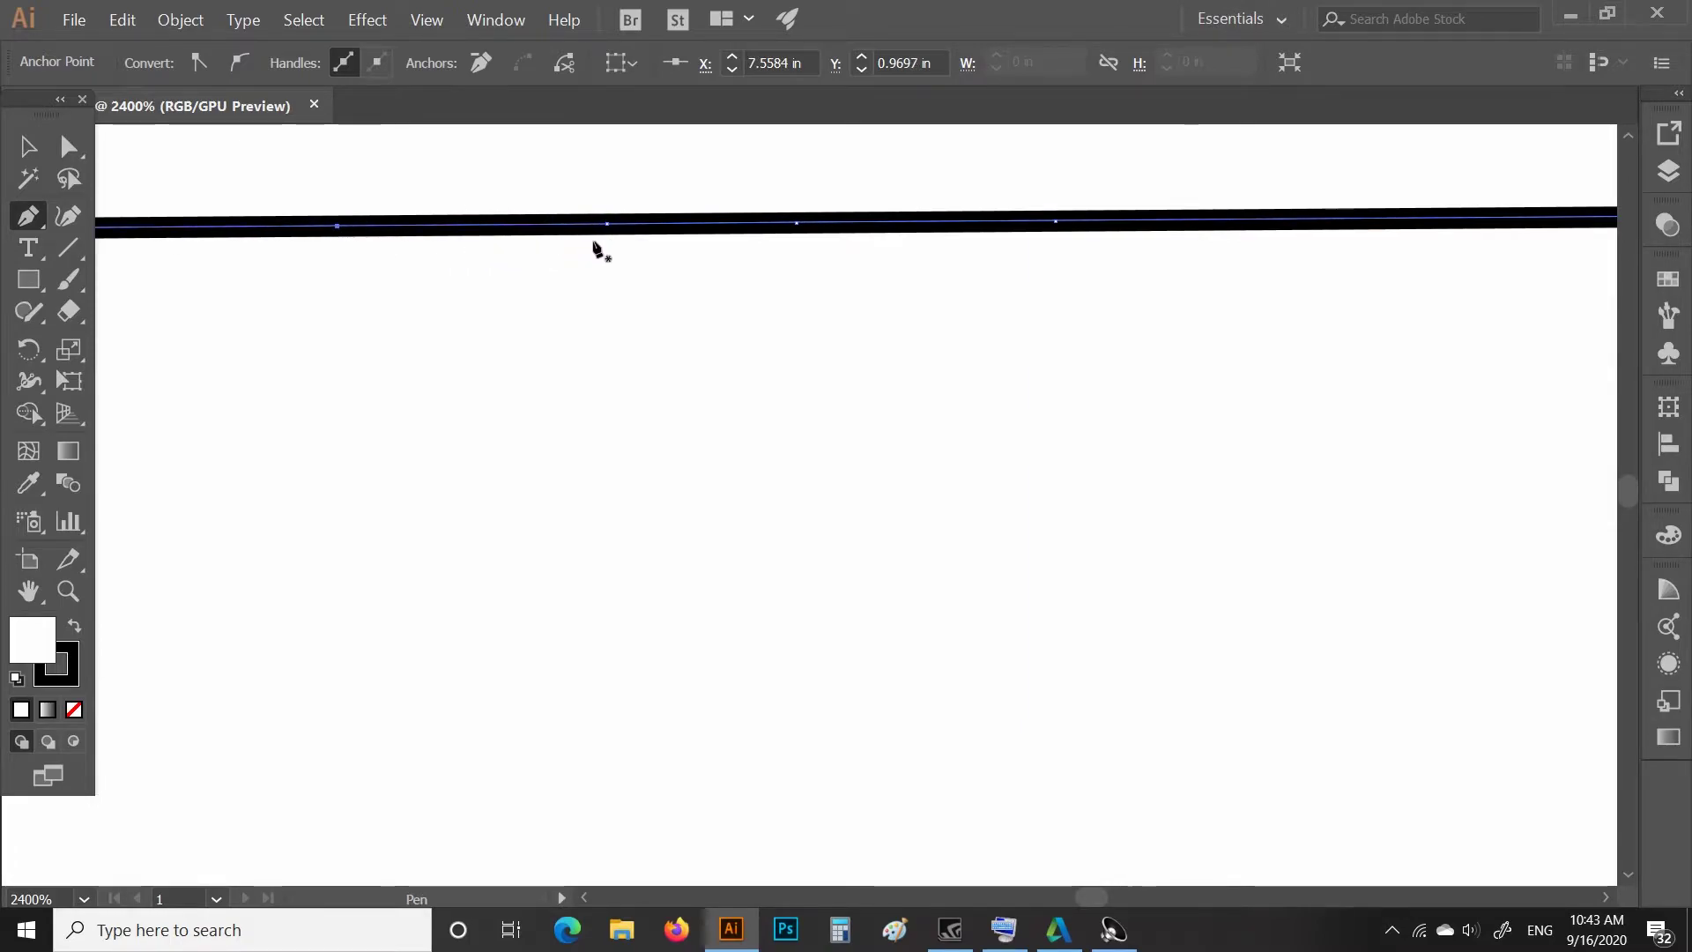
# Zoom out, pan to the artboard's left edge, and zoom back in.
pyautogui.keyDown('alt'); pyautogui.scroll(-1, 450, 281); pyautogui.keyUp('alt')
pyautogui.keyDown('alt'); pyautogui.scroll(-3, 449, 280); pyautogui.keyUp('alt')
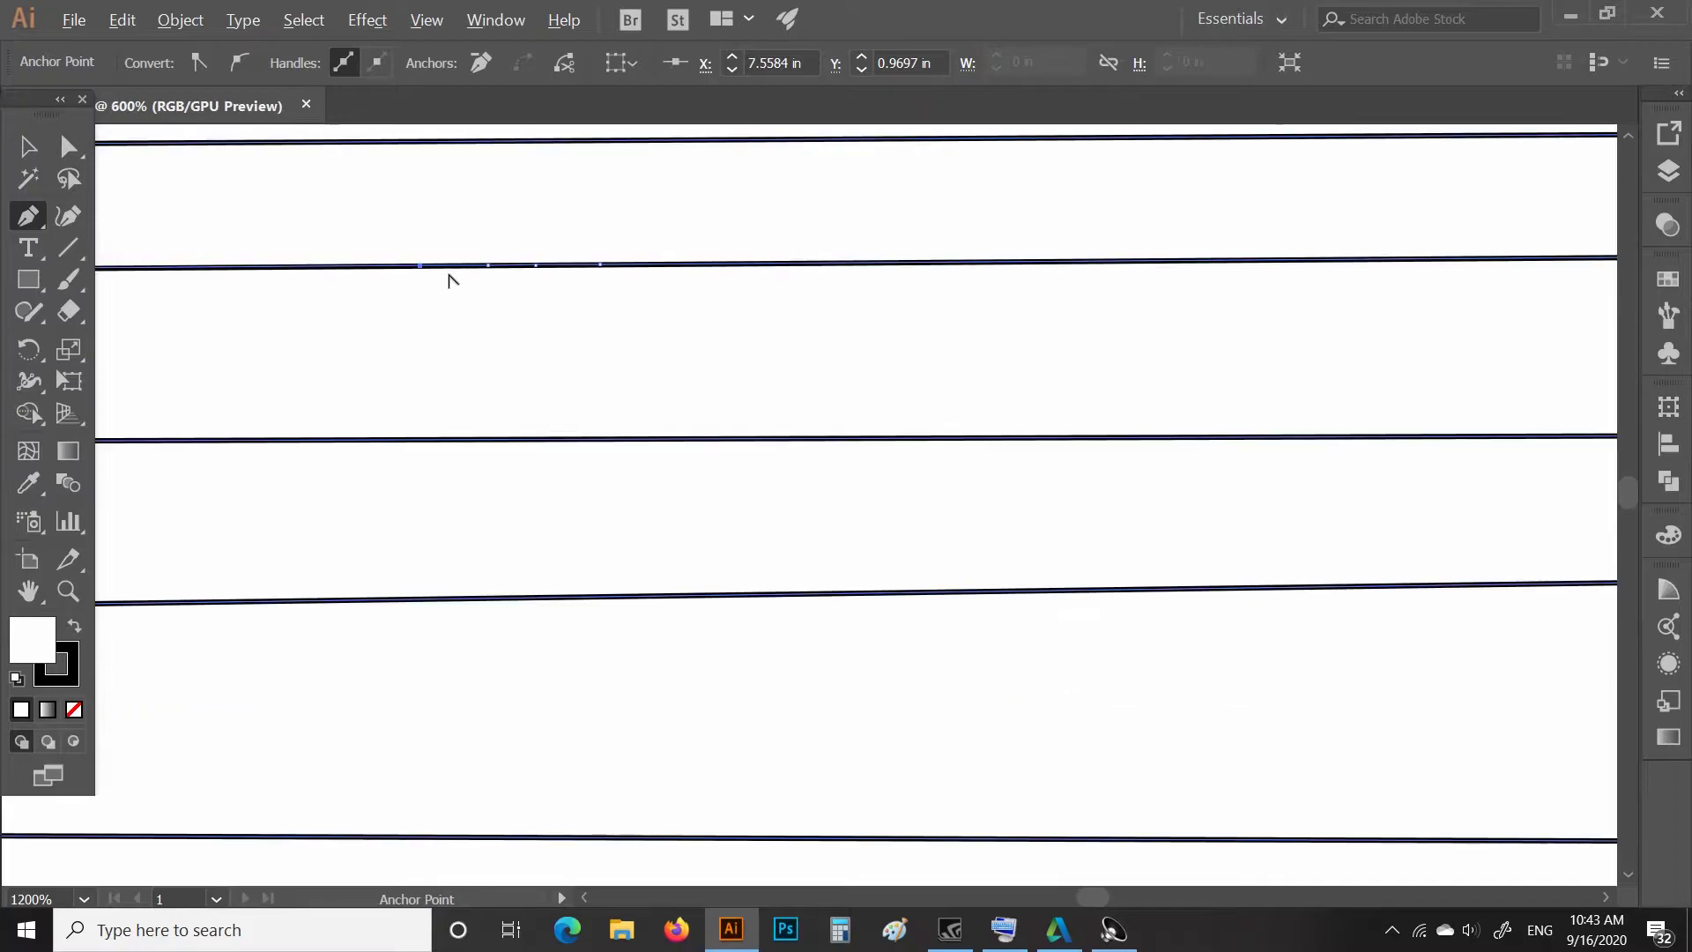
pyautogui.keyDown('alt'); pyautogui.scroll(-3, 450, 280); pyautogui.keyUp('alt')
pyautogui.keyDown('alt'); pyautogui.scroll(-2, 449, 280); pyautogui.keyUp('alt')
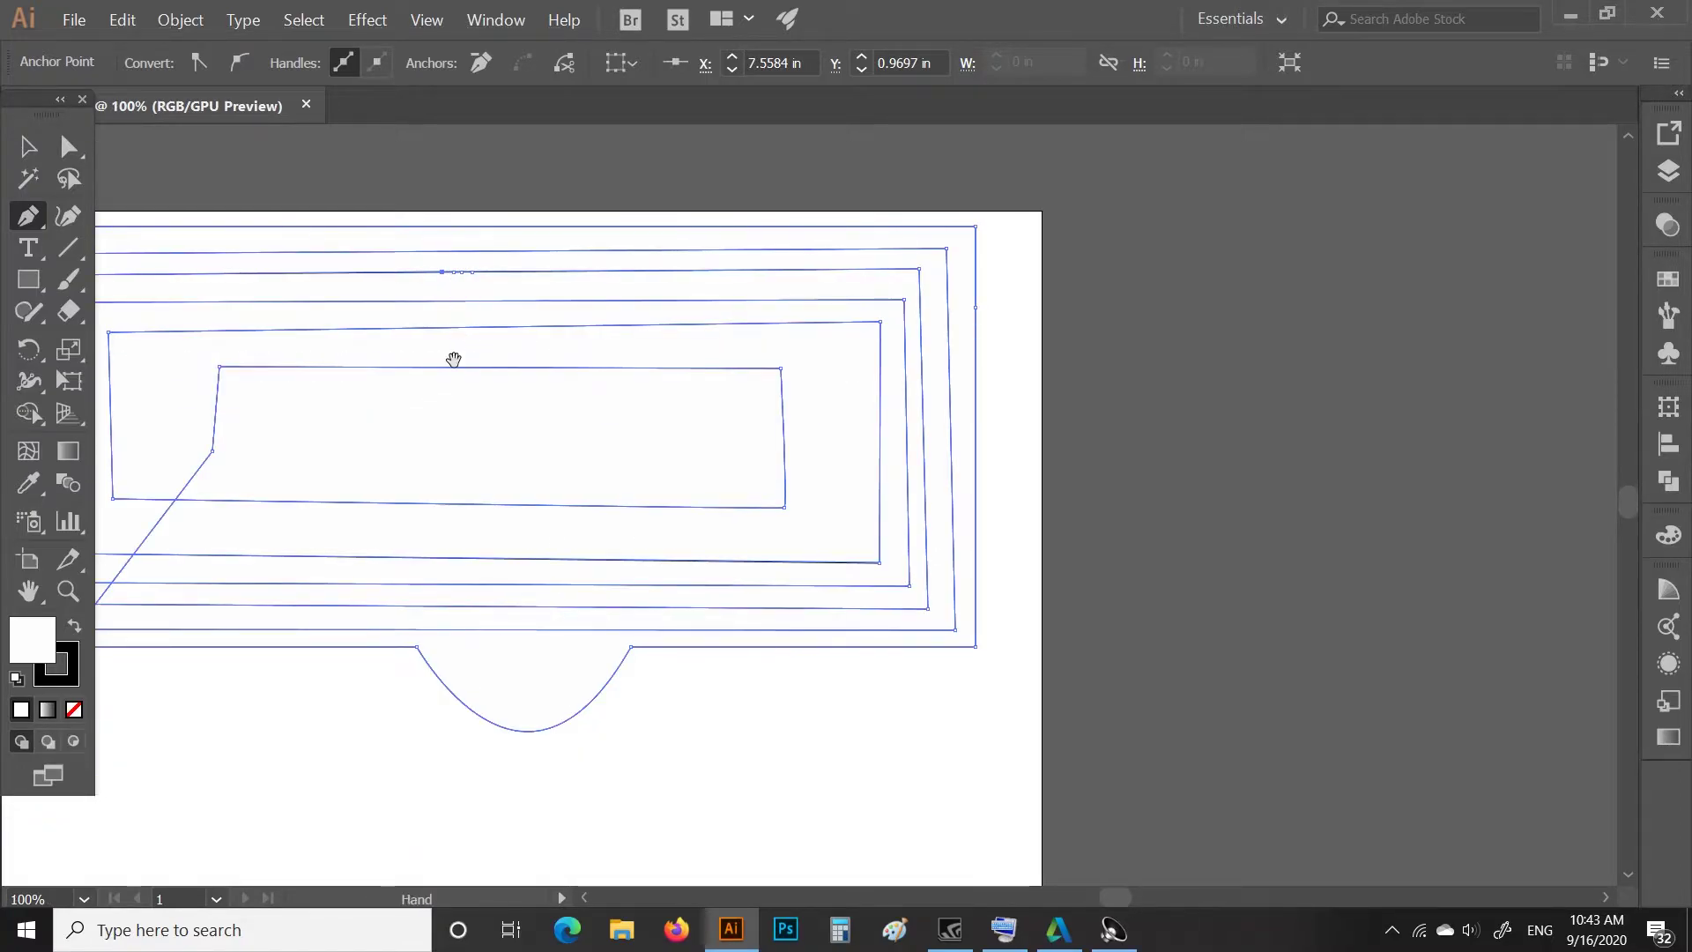
pyautogui.moveTo(453, 355); pyautogui.dragTo(691, 367)
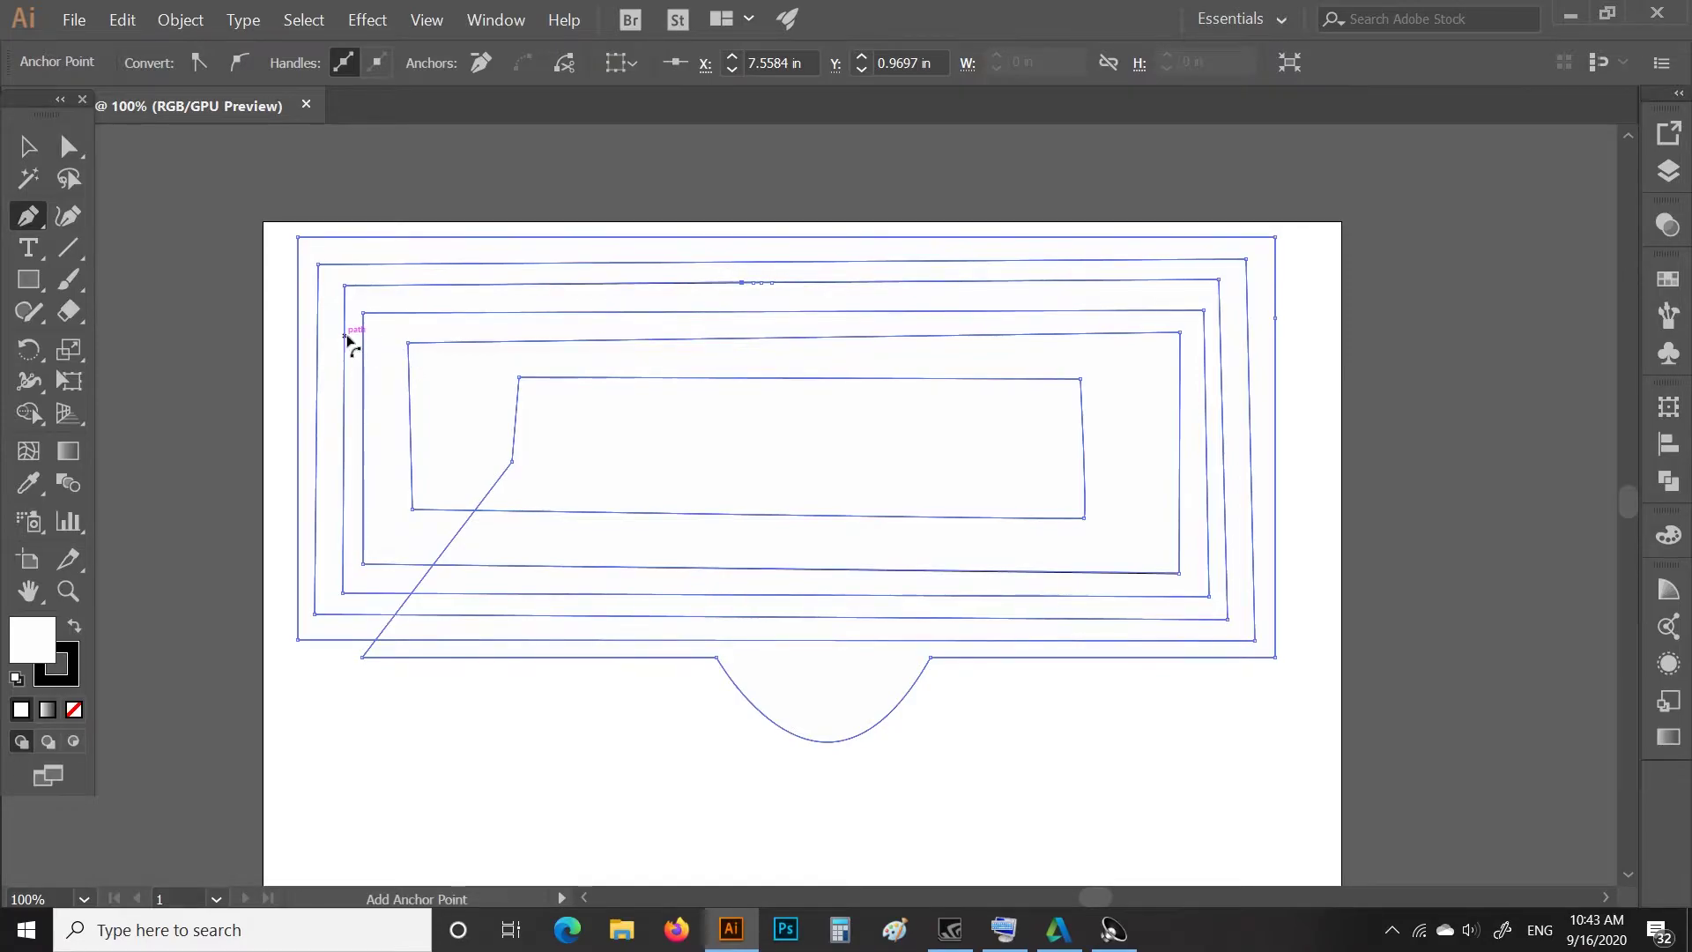
pyautogui.keyDown('alt'); pyautogui.scroll(3, 352, 344); pyautogui.keyUp('alt')
pyautogui.keyDown('alt'); pyautogui.scroll(1, 353, 342); pyautogui.keyUp('alt')
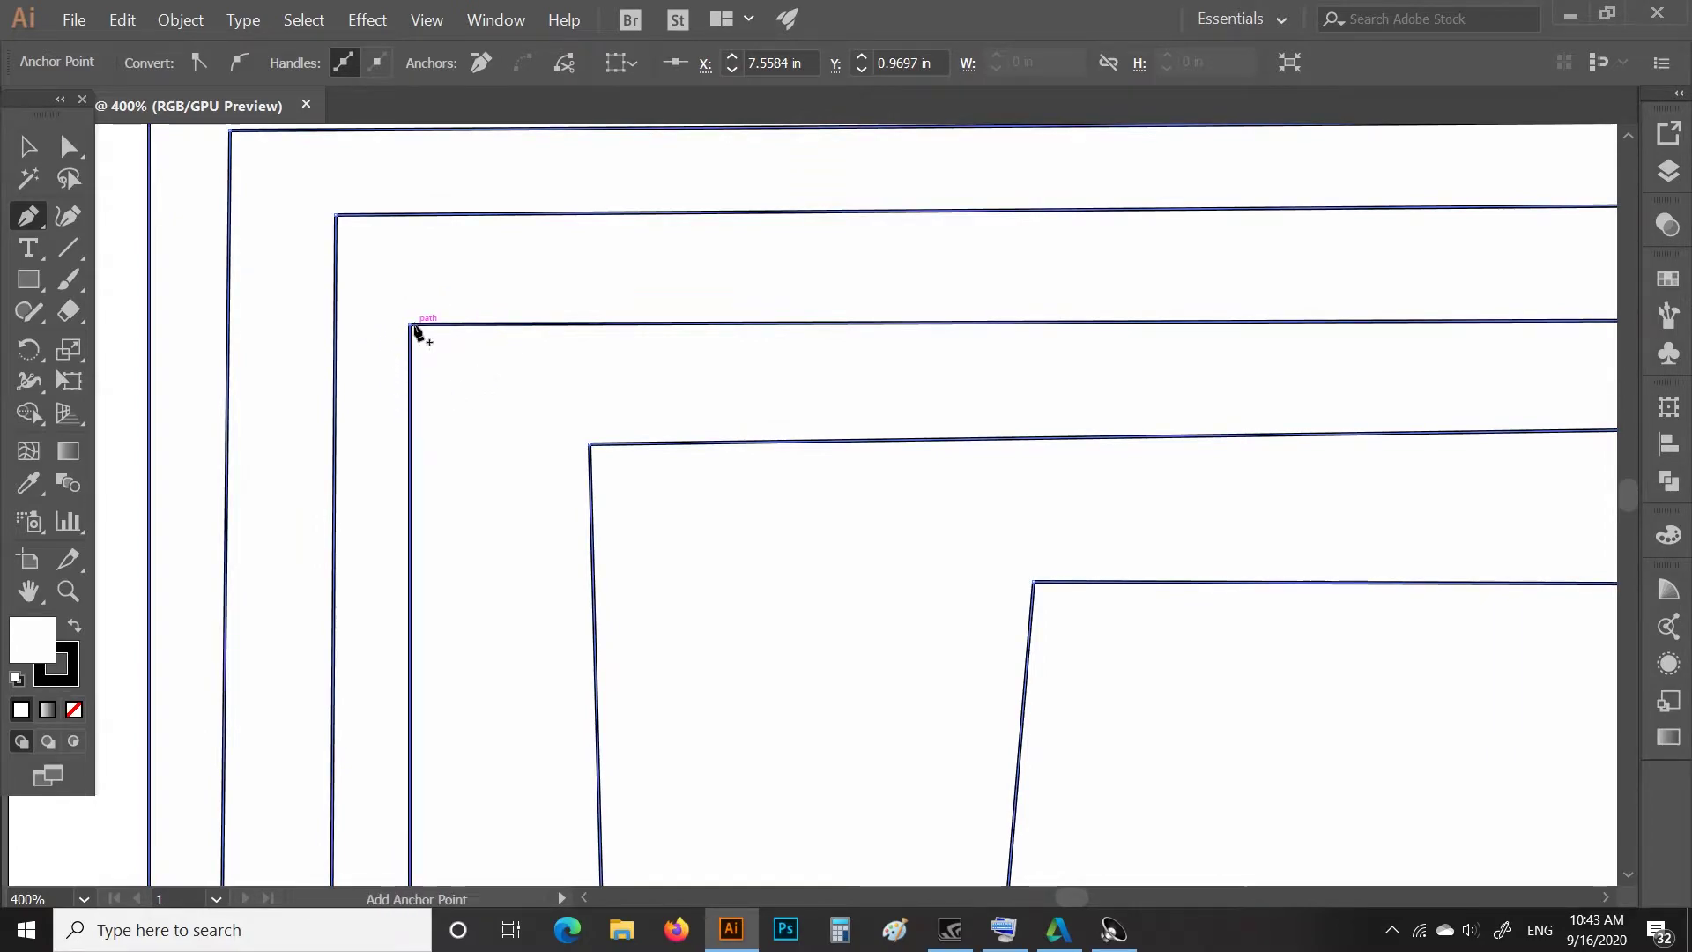
pyautogui.scroll(1, 408, 327)
pyautogui.scroll(2, 408, 326)
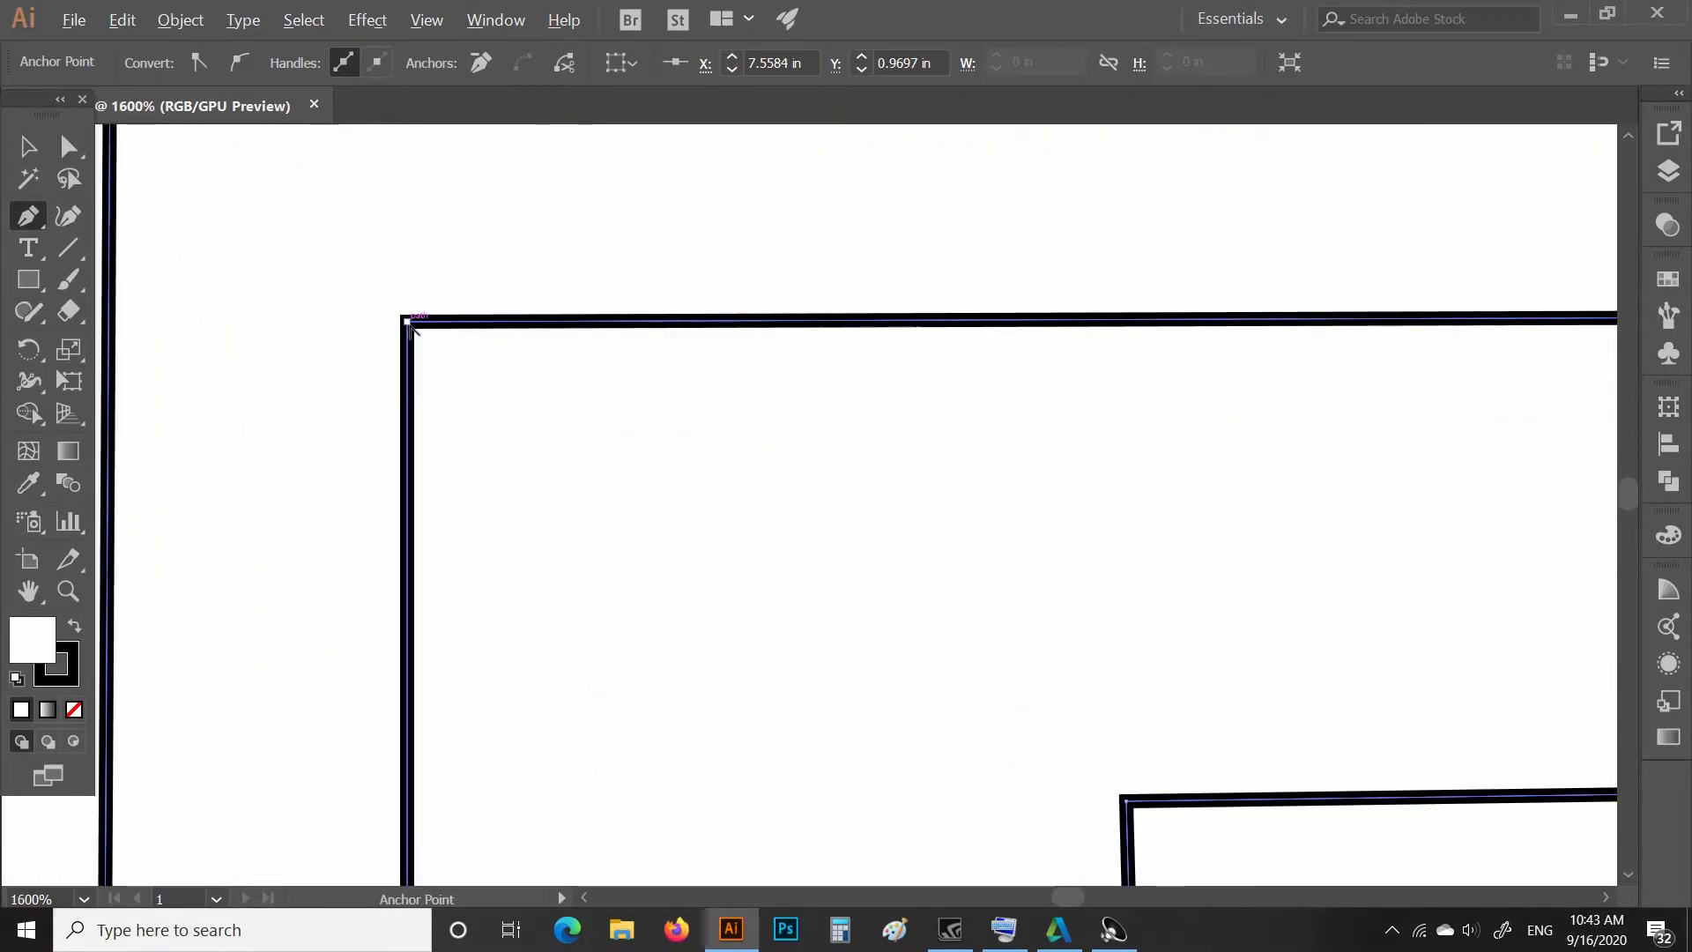
pyautogui.scroll(5, 408, 326)
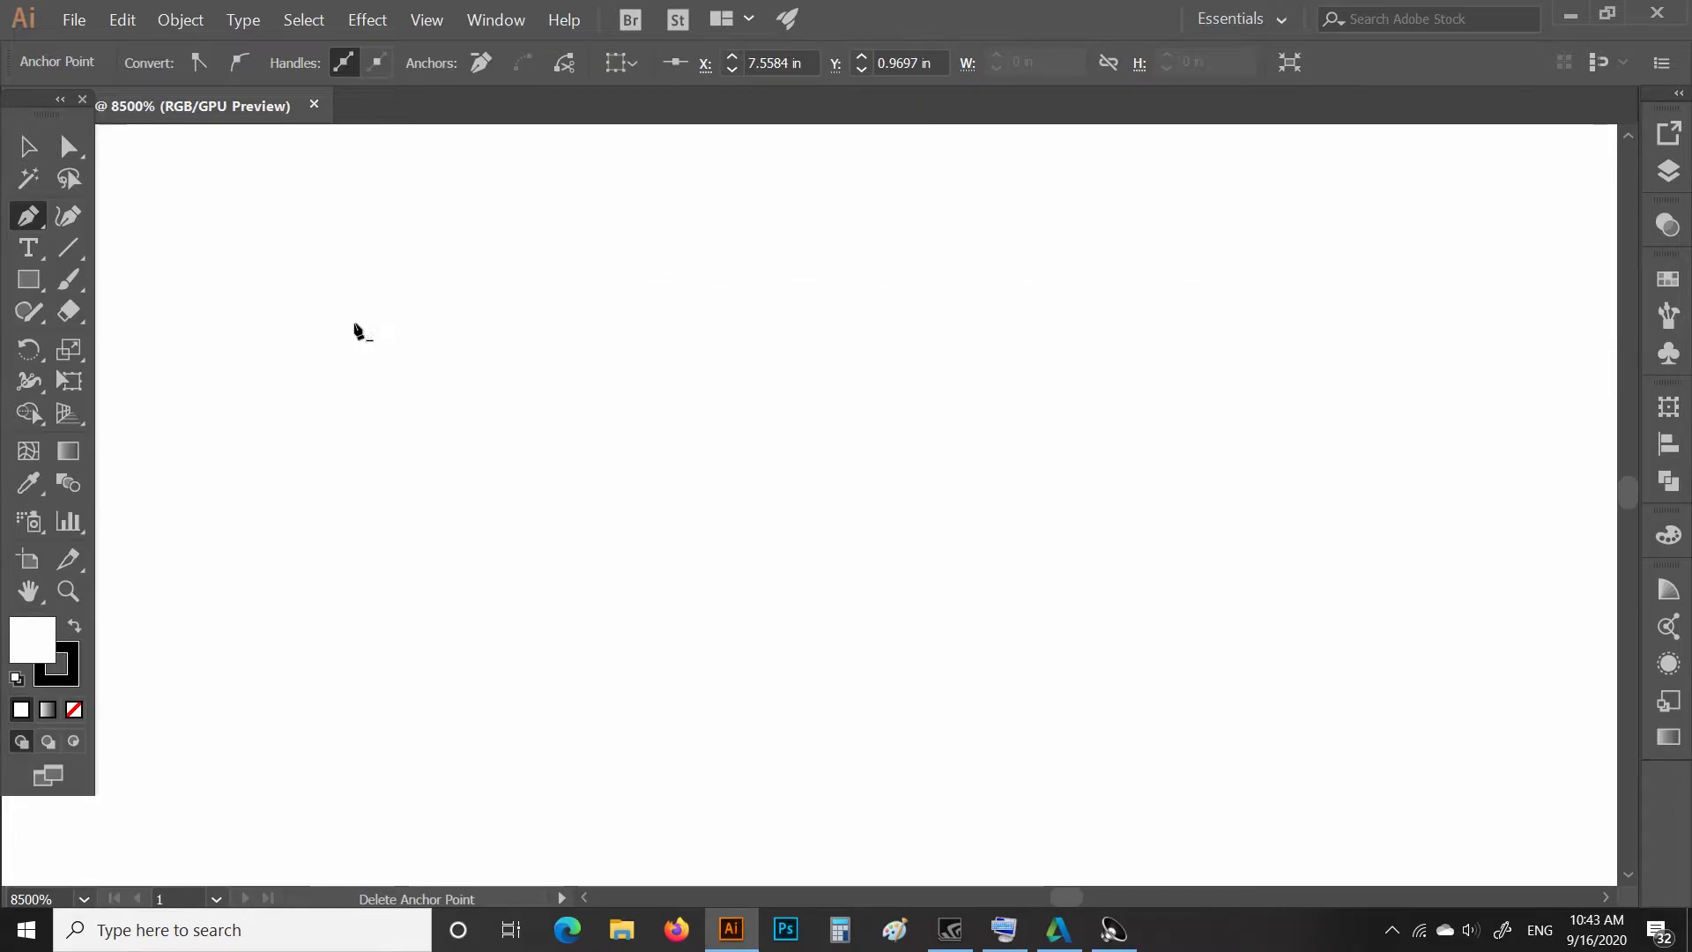
# Delete the top-left corner anchors of the outer rectangles, then select the Anchor Point tool.
pyautogui.click(355, 326)
pyautogui.hotkey('ctrl', '1')
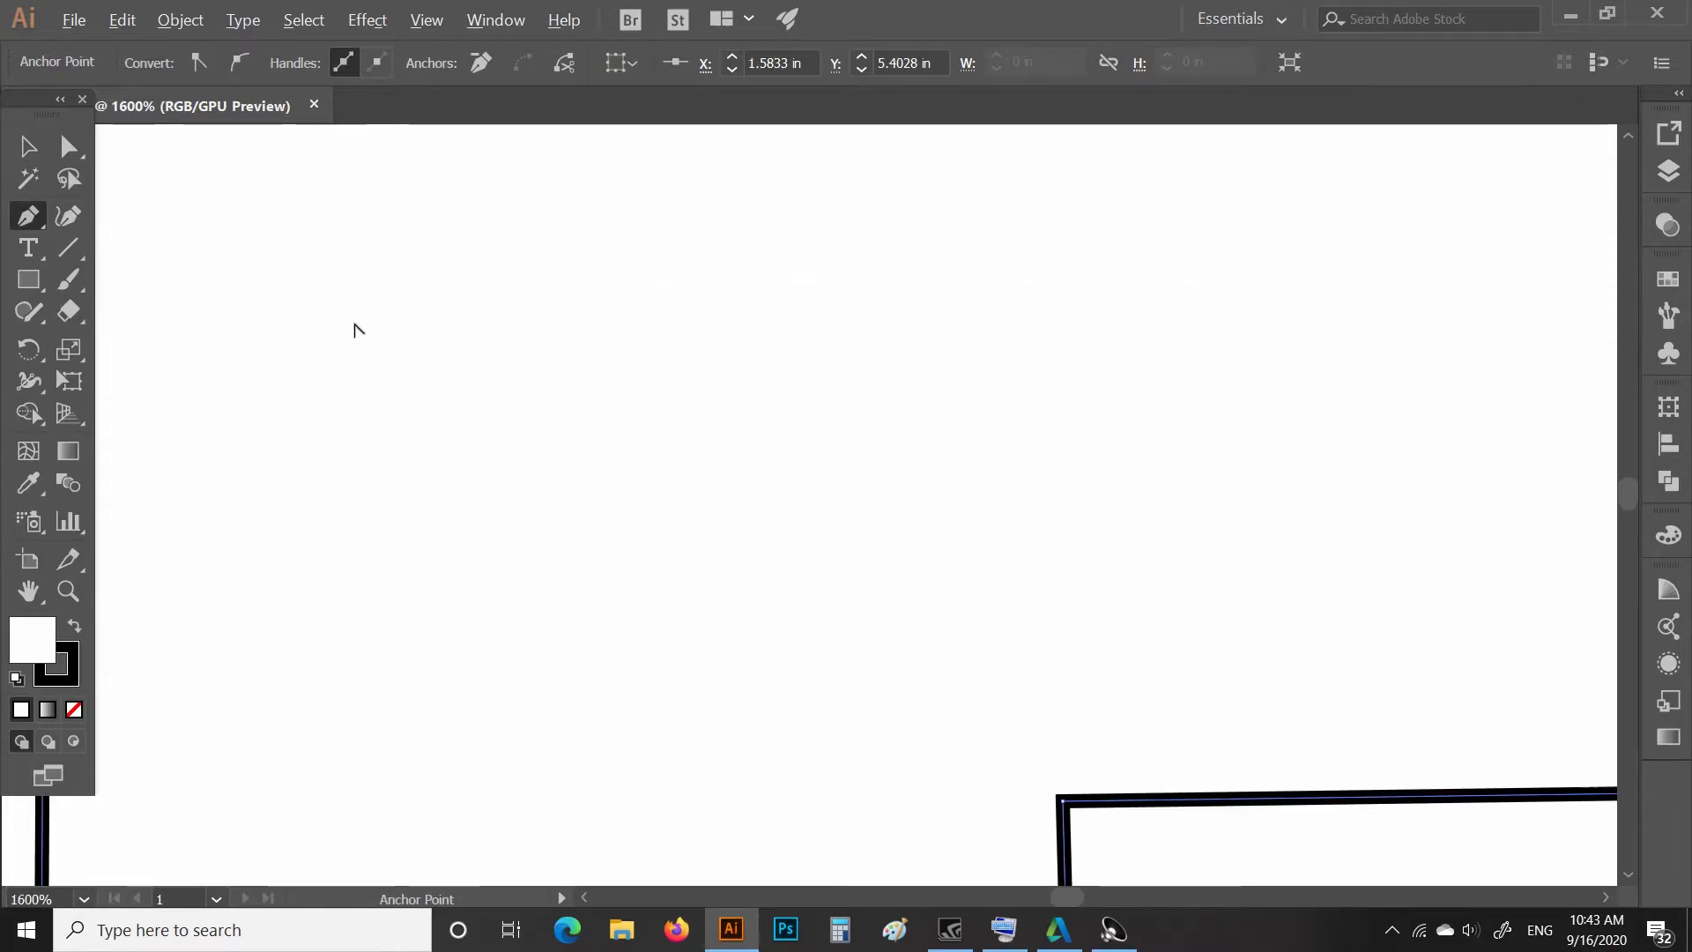
pyautogui.scroll(1, 357, 329)
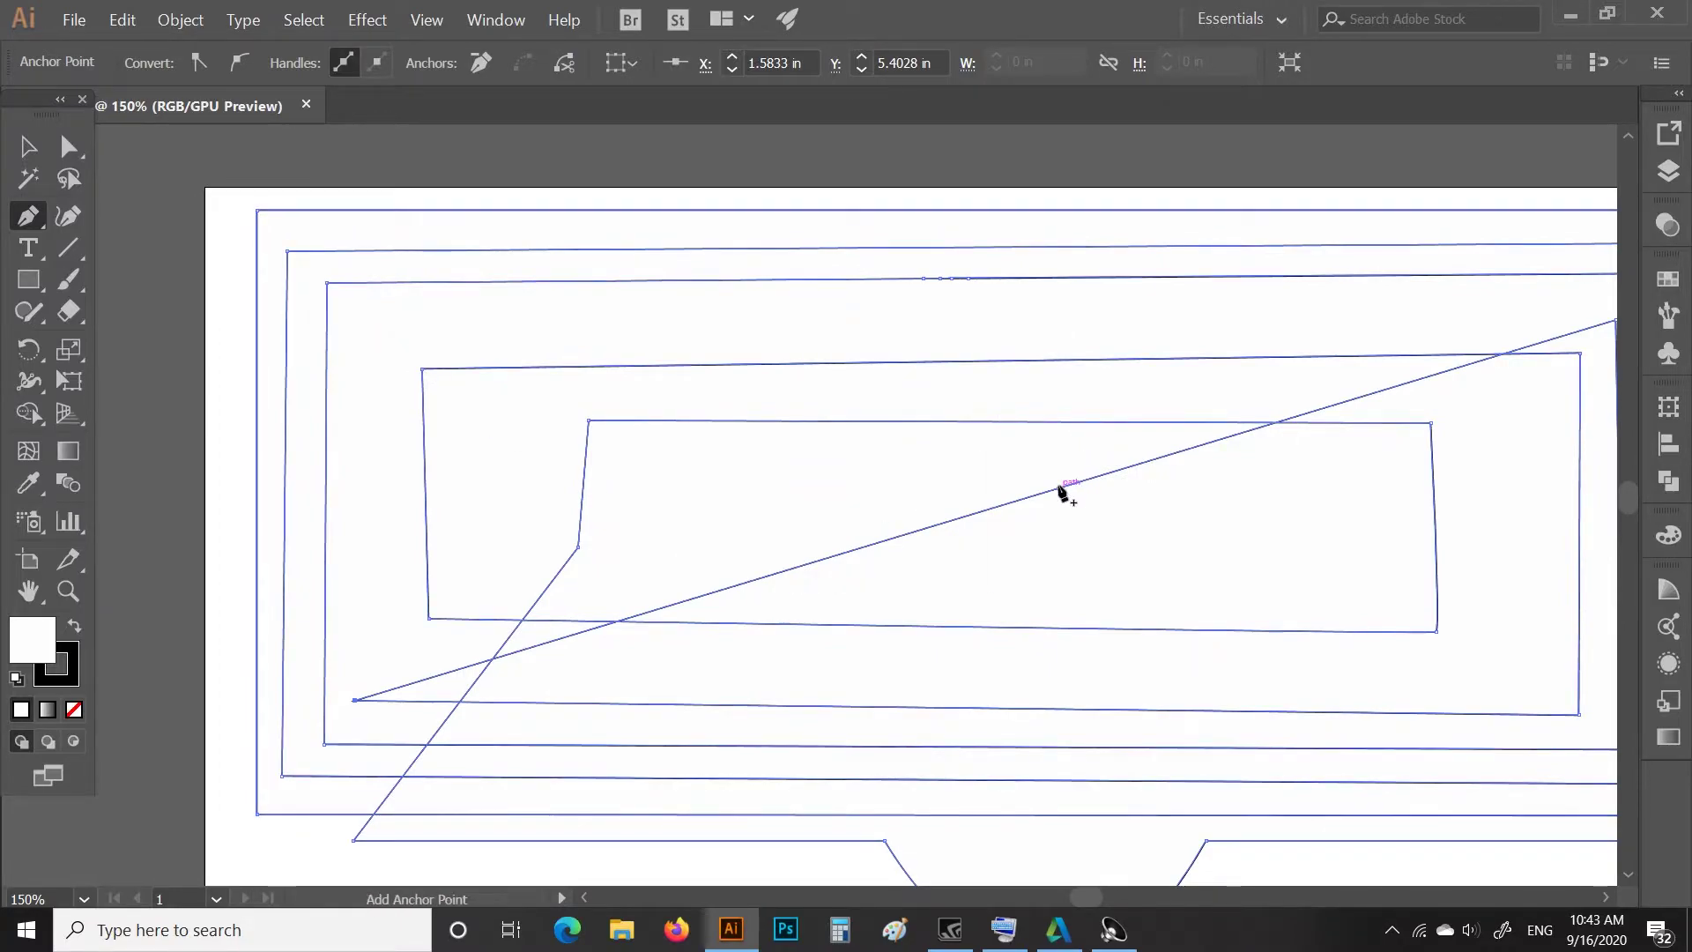
pyautogui.click(327, 284)
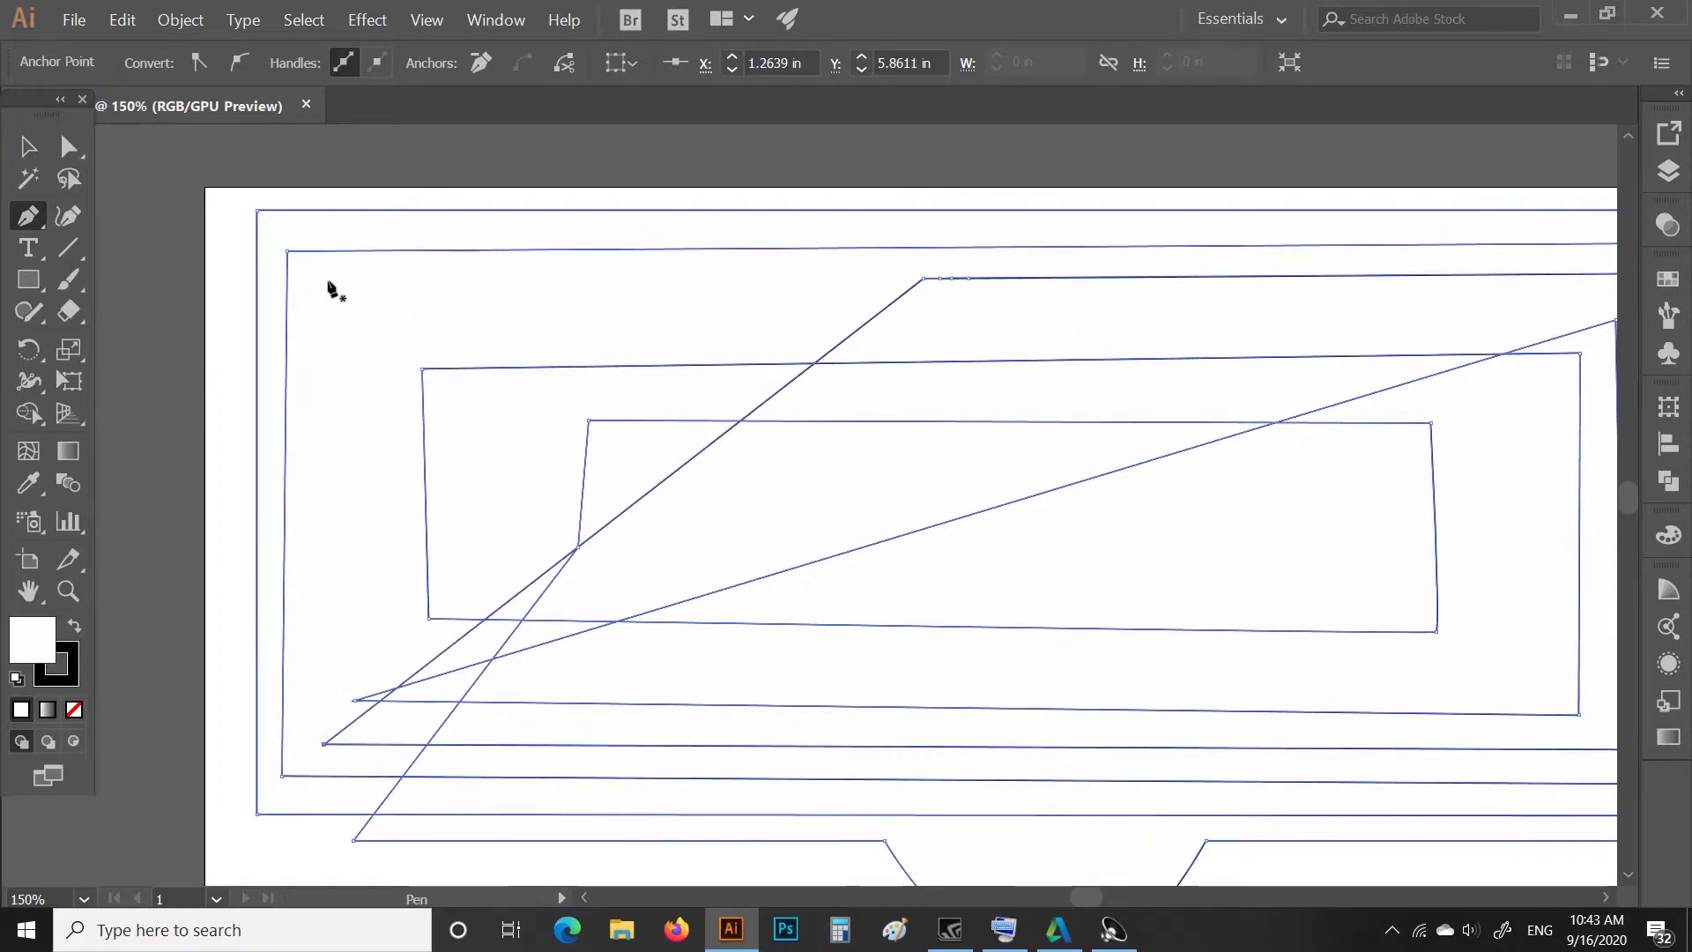
pyautogui.click(287, 253)
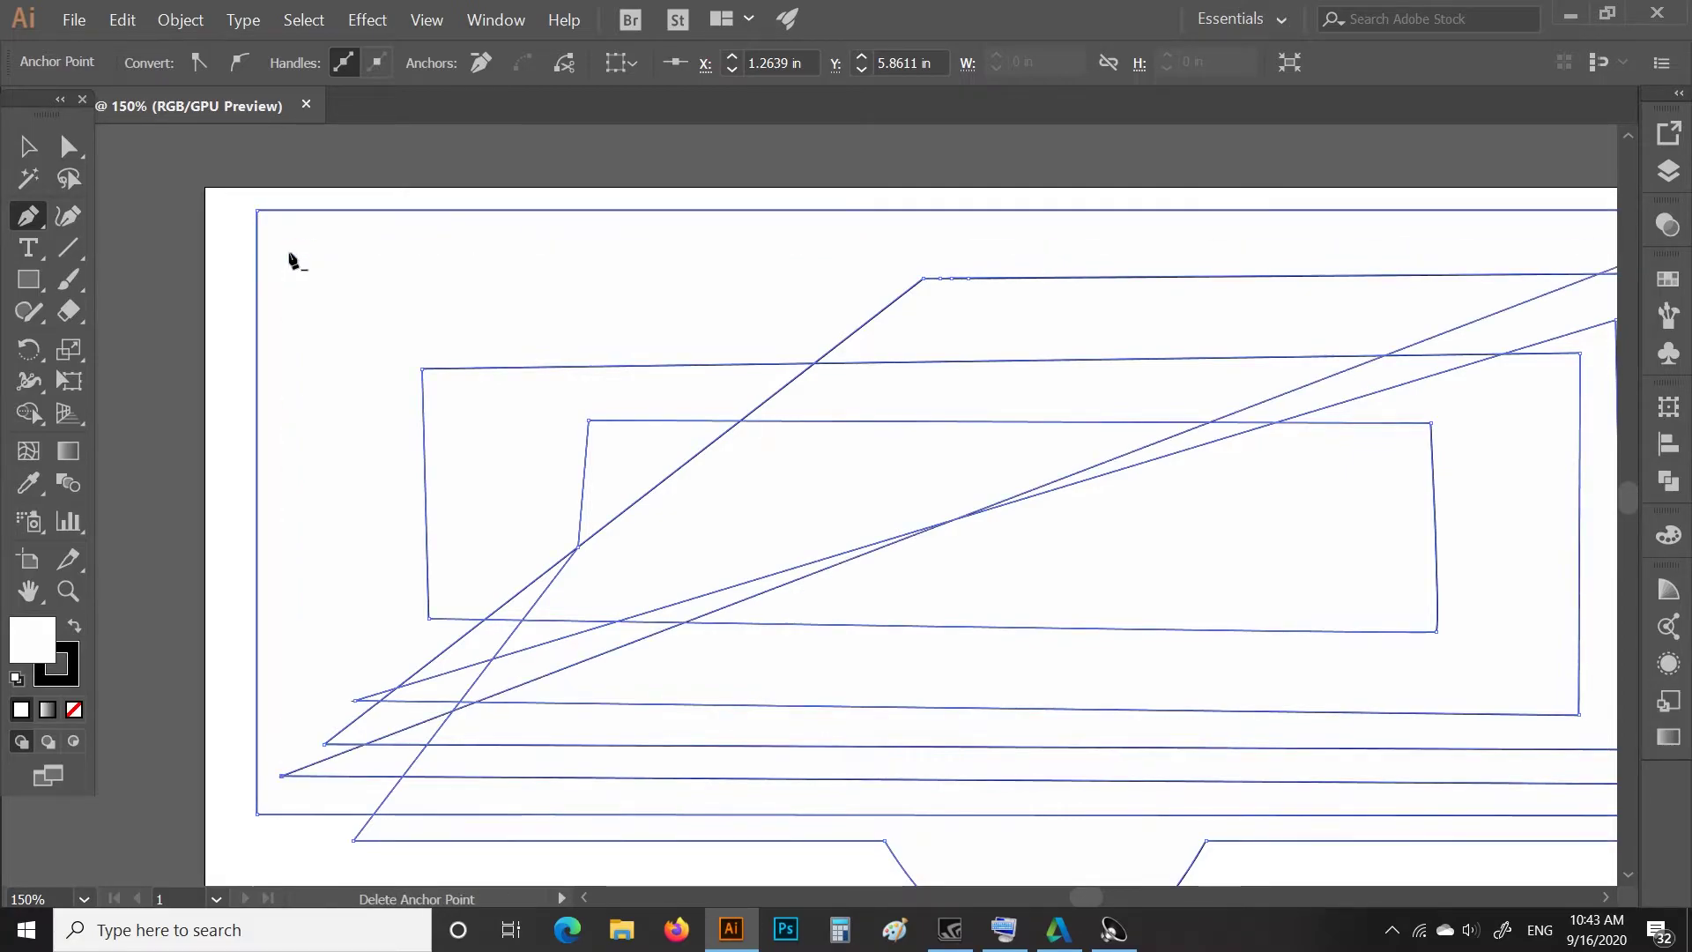
pyautogui.click(261, 212)
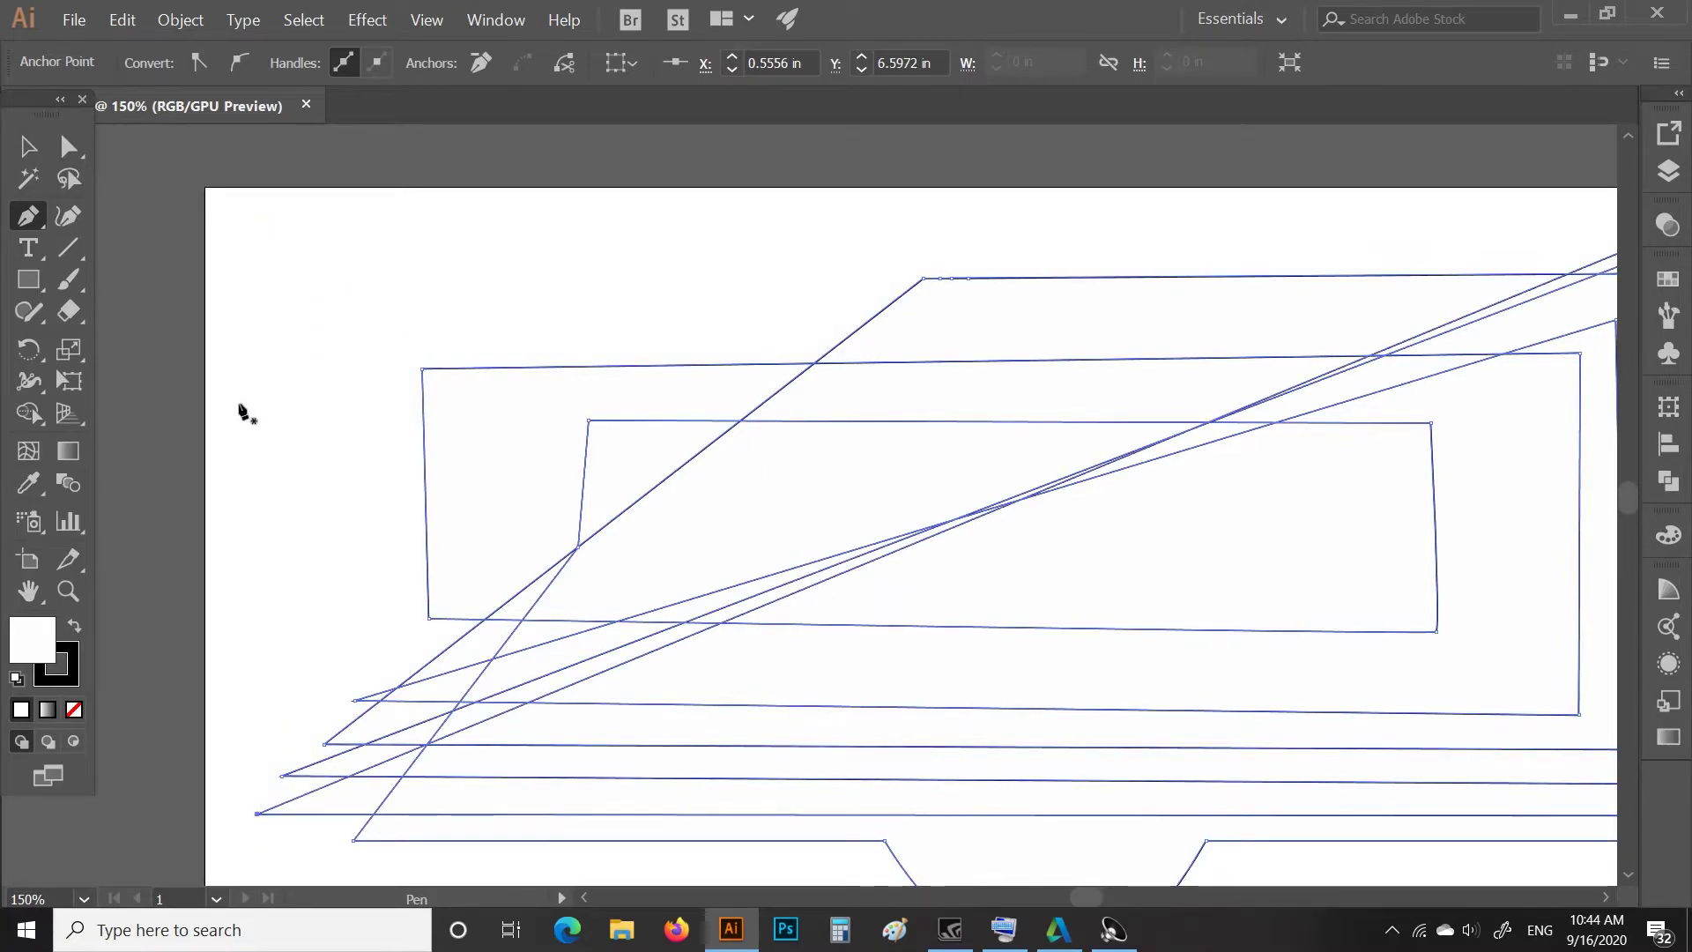
pyautogui.click(28, 218)
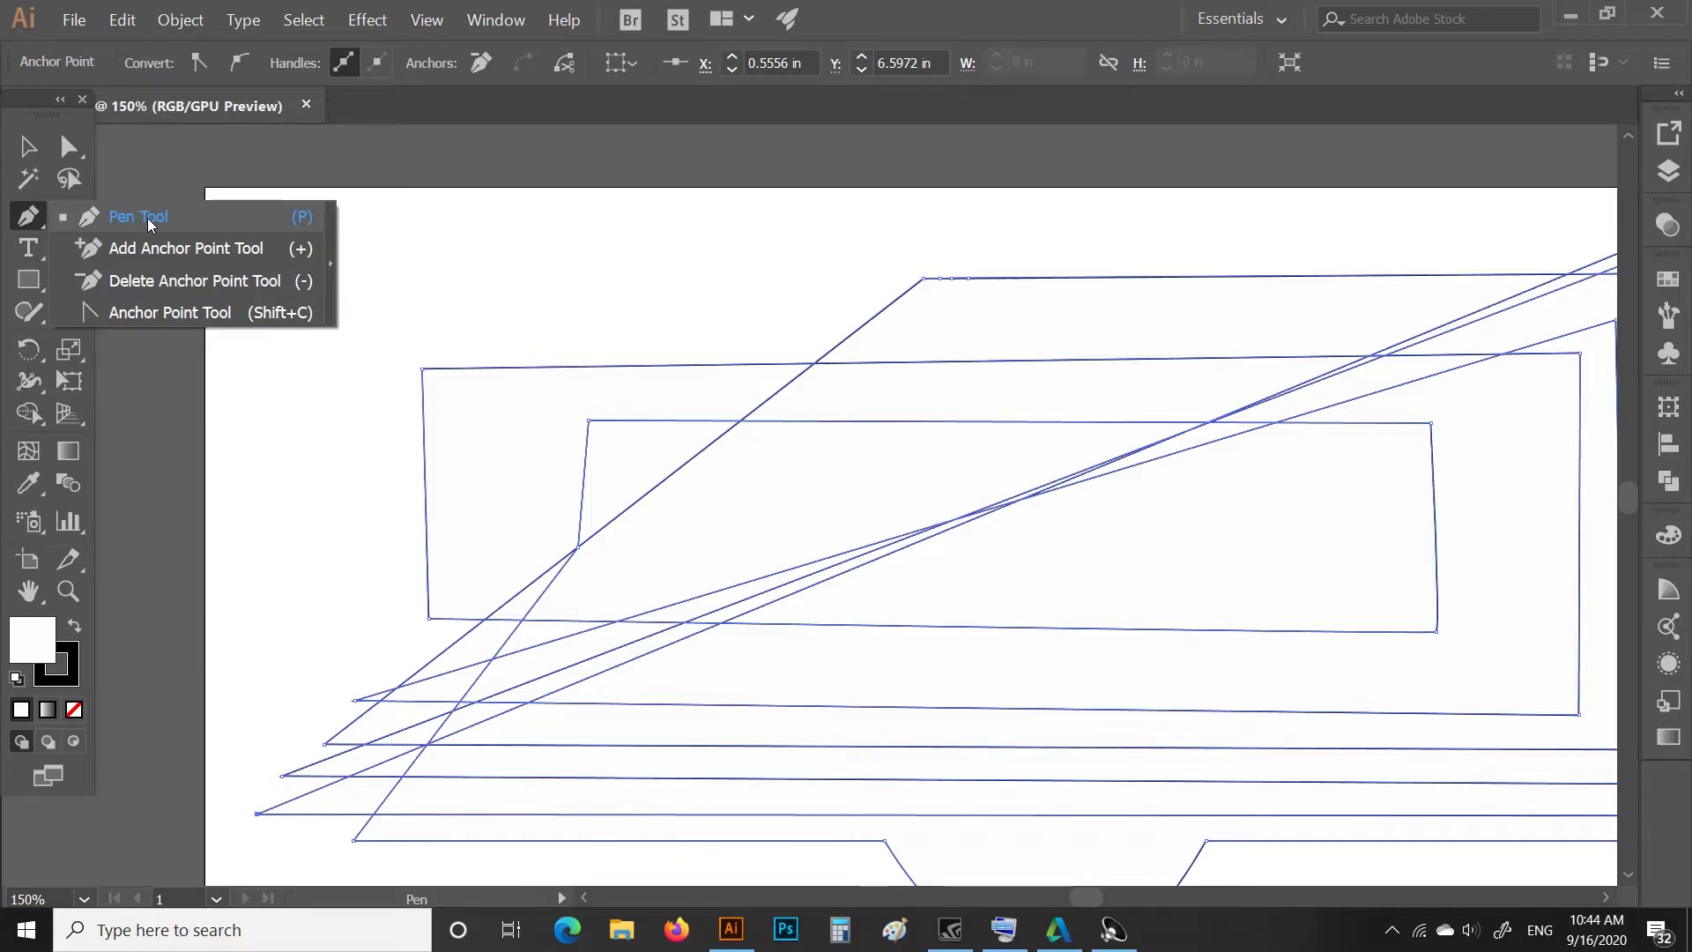
pyautogui.click(172, 315)
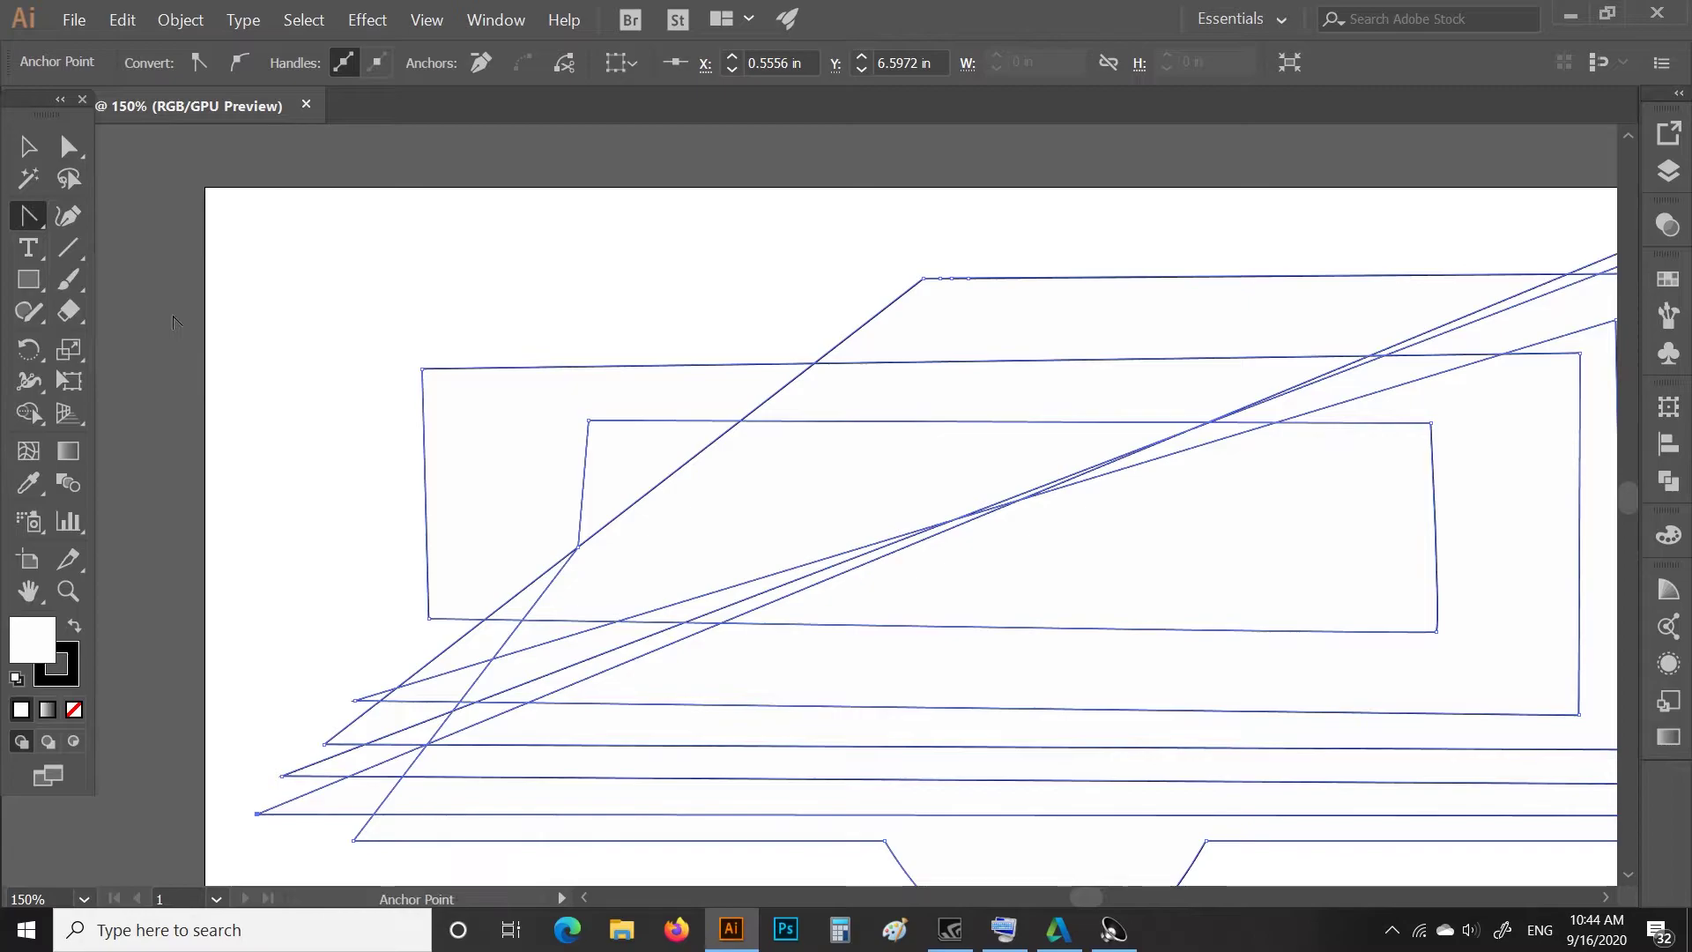
# Undo all the distorted spiral lines and bring the empty artboard into full view.
pyautogui.keyDown('ctrl'); pyautogui.click(289, 375); pyautogui.keyUp('ctrl')
pyautogui.hotkey('ctrl', 'z')
pyautogui.hotkey('ctrl', 'z')
pyautogui.hotkey('ctrl', 'z')
pyautogui.hotkey('ctrl', 'z')
pyautogui.hotkey('ctrl', 'z')
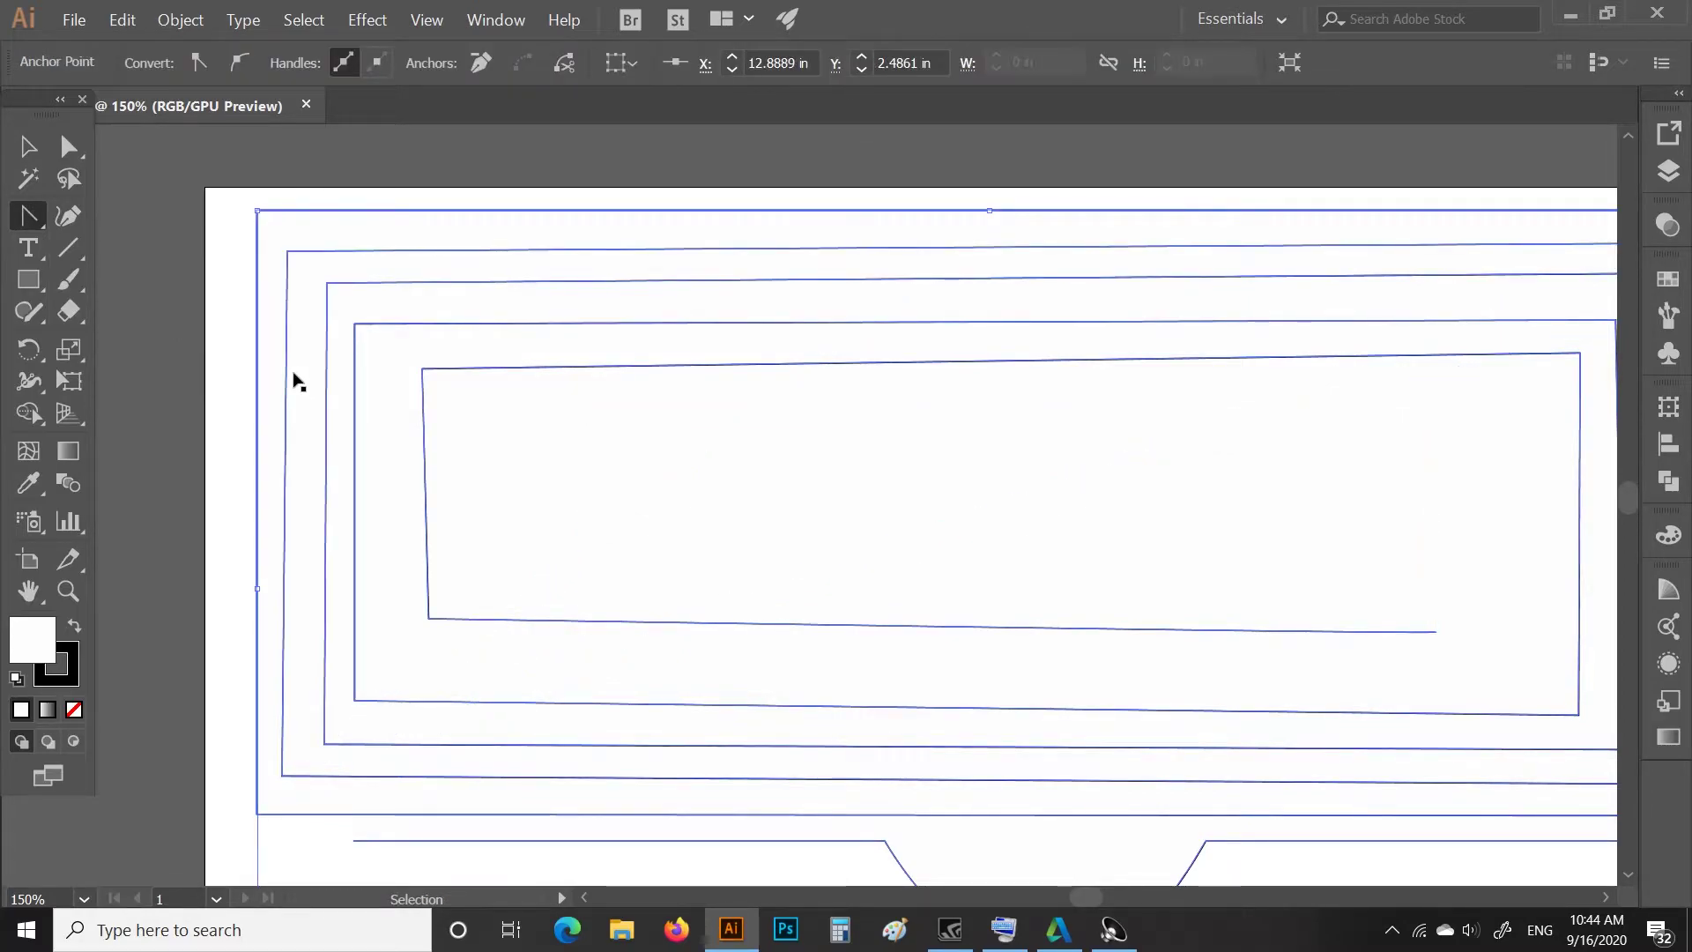
pyautogui.hotkey('ctrl', 'z')
pyautogui.hotkey('ctrl', 'z')
pyautogui.hotkey('ctrl', 'z')
pyautogui.hotkey('ctrl', 'z')
pyautogui.hotkey('ctrl', 'z')
pyautogui.hotkey('ctrl', 'z')
pyautogui.hotkey('ctrl', 'z')
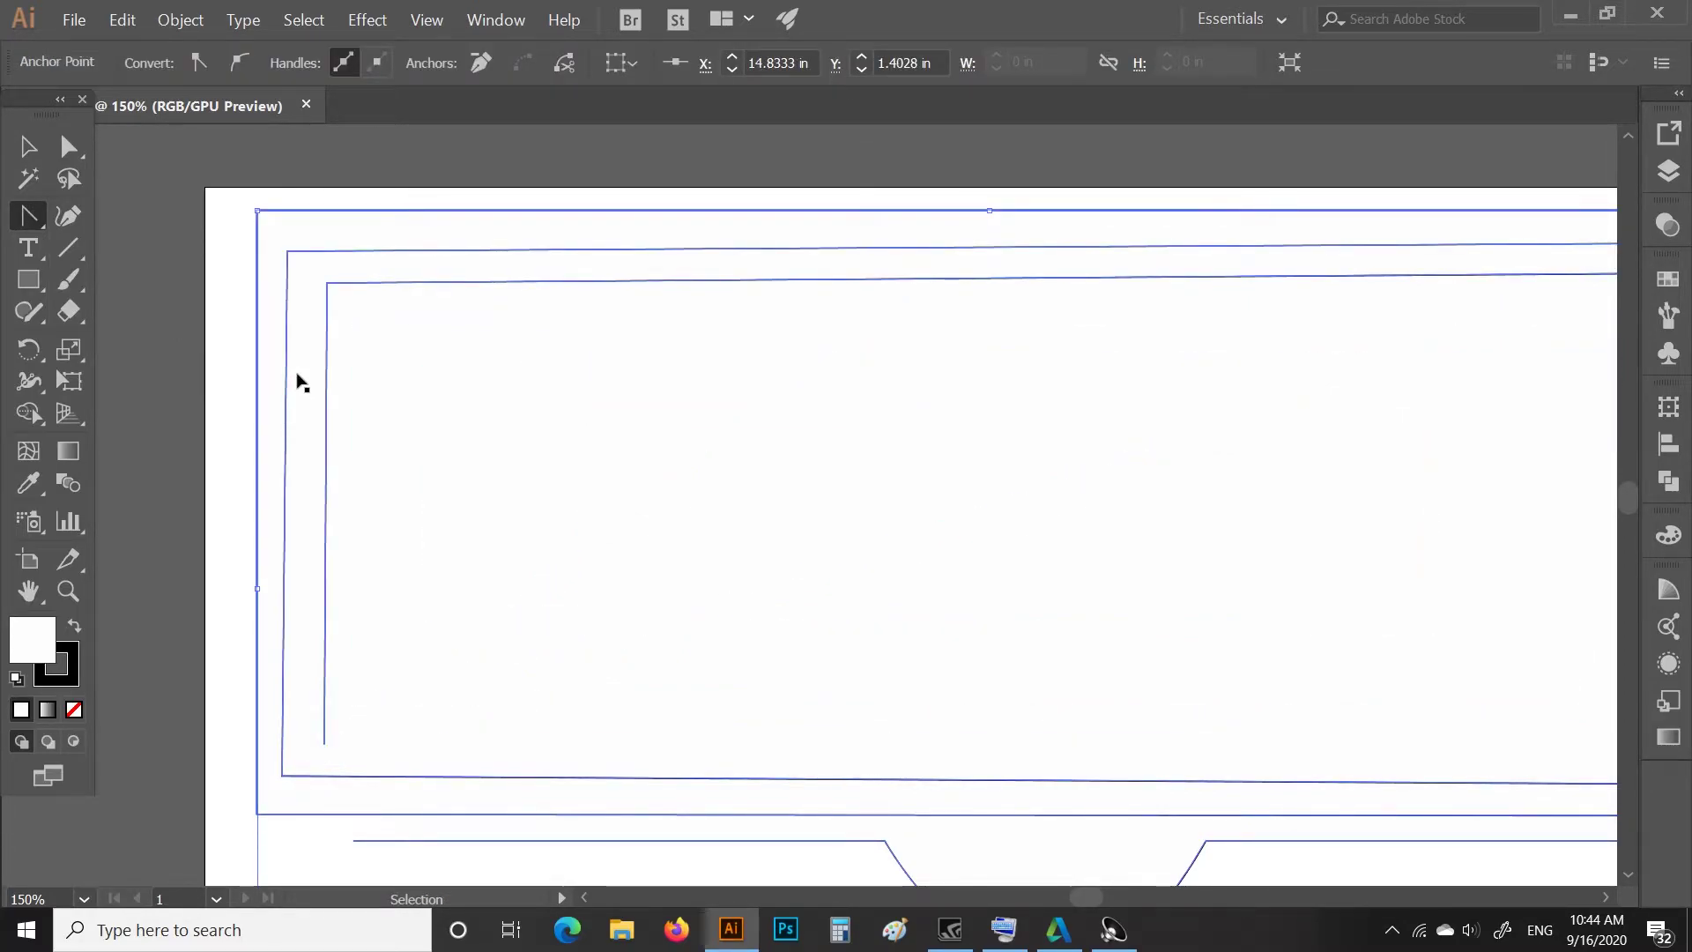
pyautogui.hotkey('ctrl', 'z')
pyautogui.hotkey('ctrl', 'z')
pyautogui.hotkey('ctrl', 'z')
pyautogui.hotkey('ctrl', 'z')
pyautogui.hotkey('ctrl', 'z')
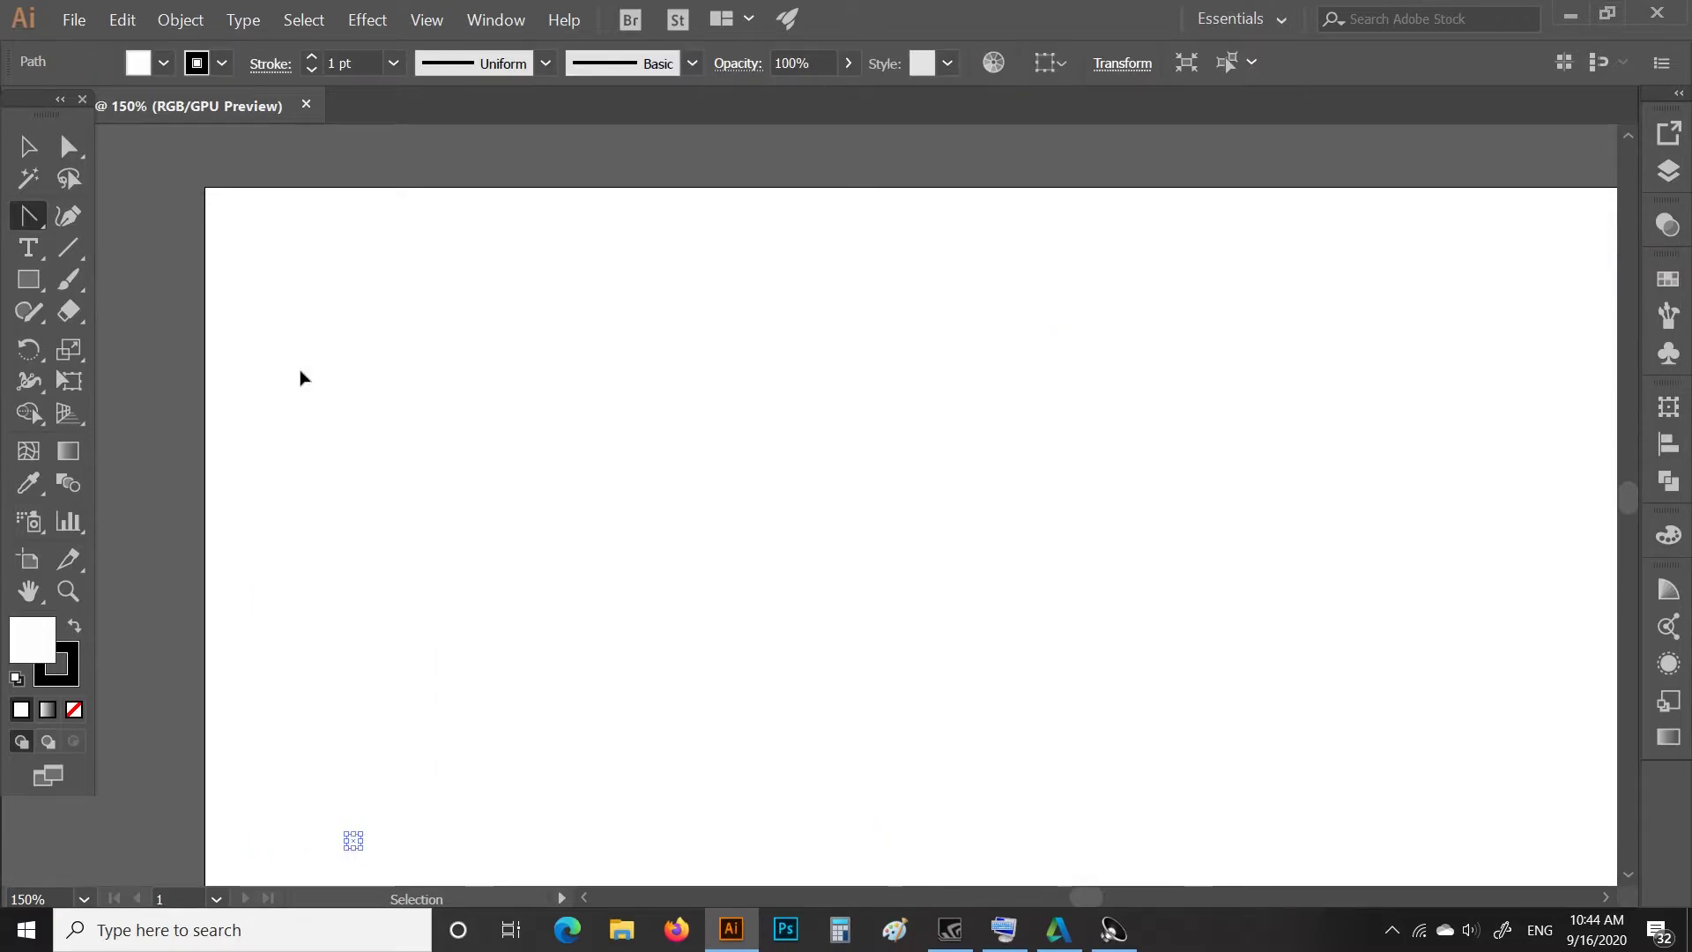
pyautogui.hotkey('ctrl', 'z')
pyautogui.moveTo(504, 495); pyautogui.dragTo(388, 415)
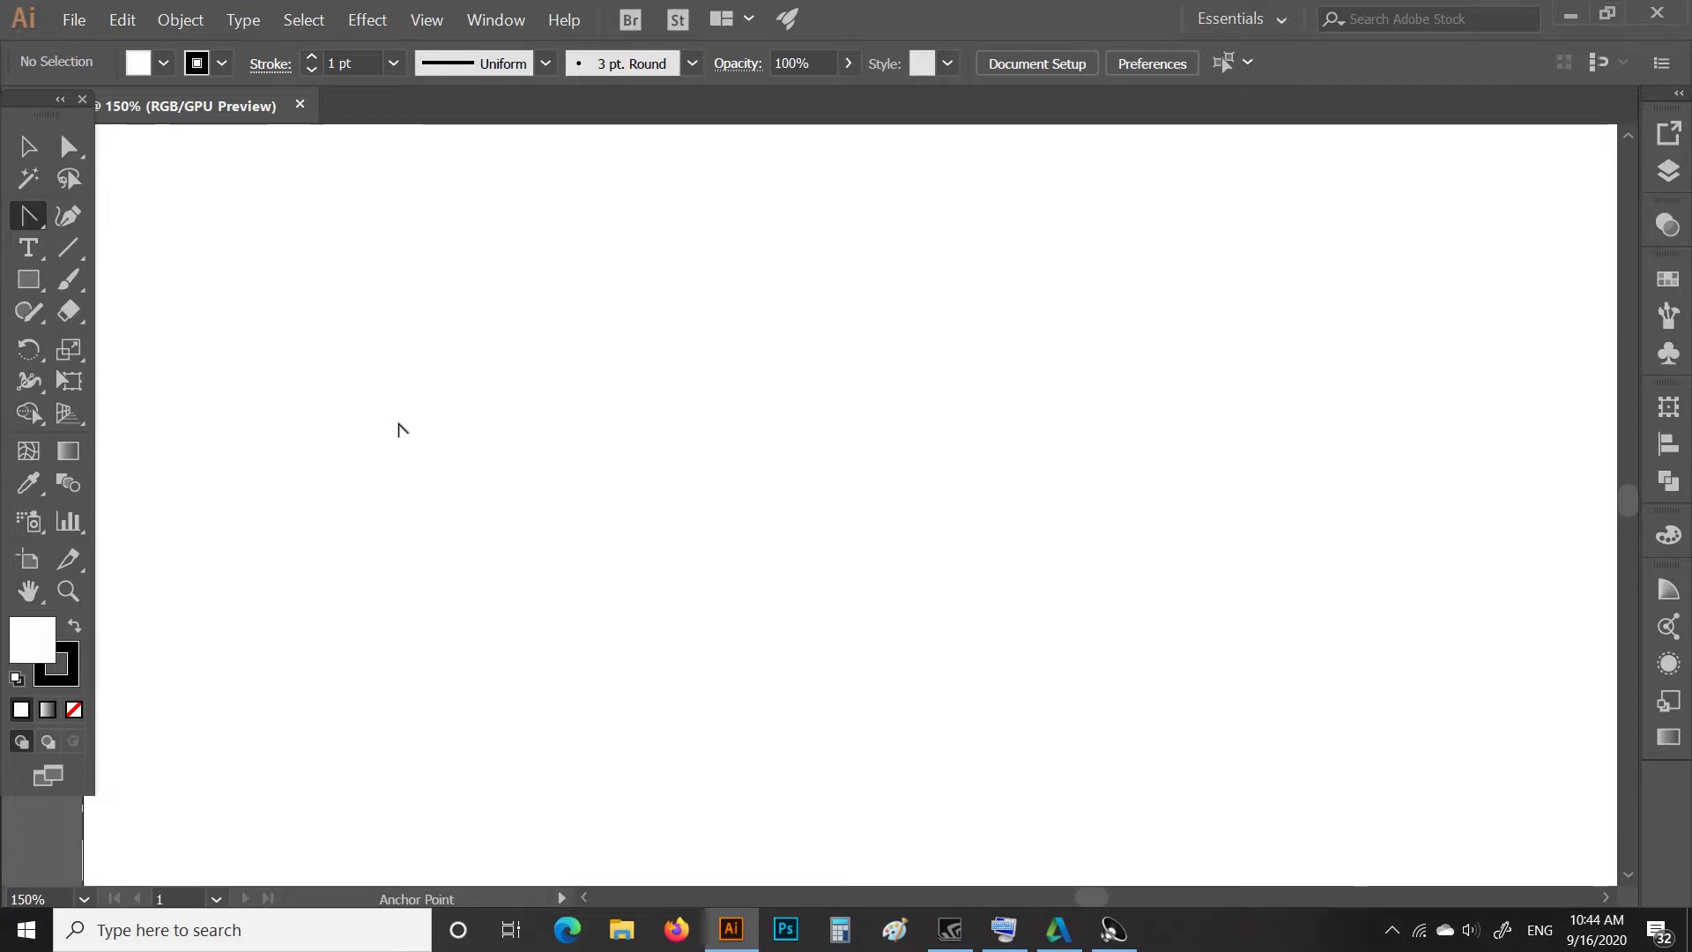
pyautogui.hotkey('ctrl', '-')
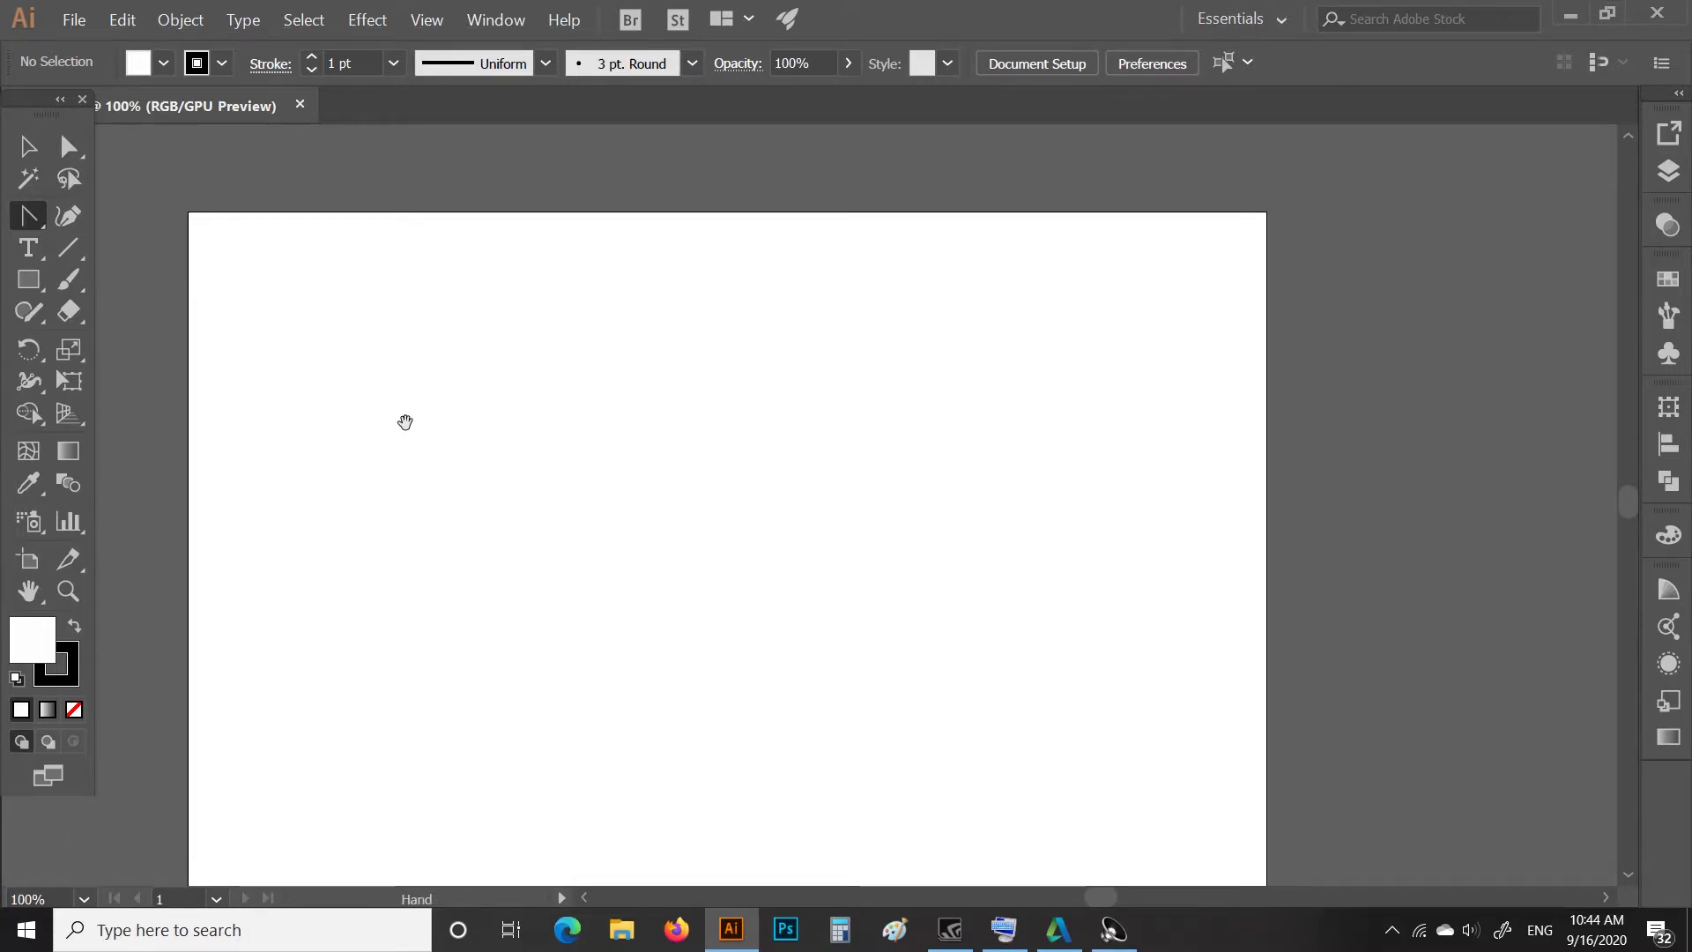
pyautogui.moveTo(404, 422); pyautogui.dragTo(401, 377)
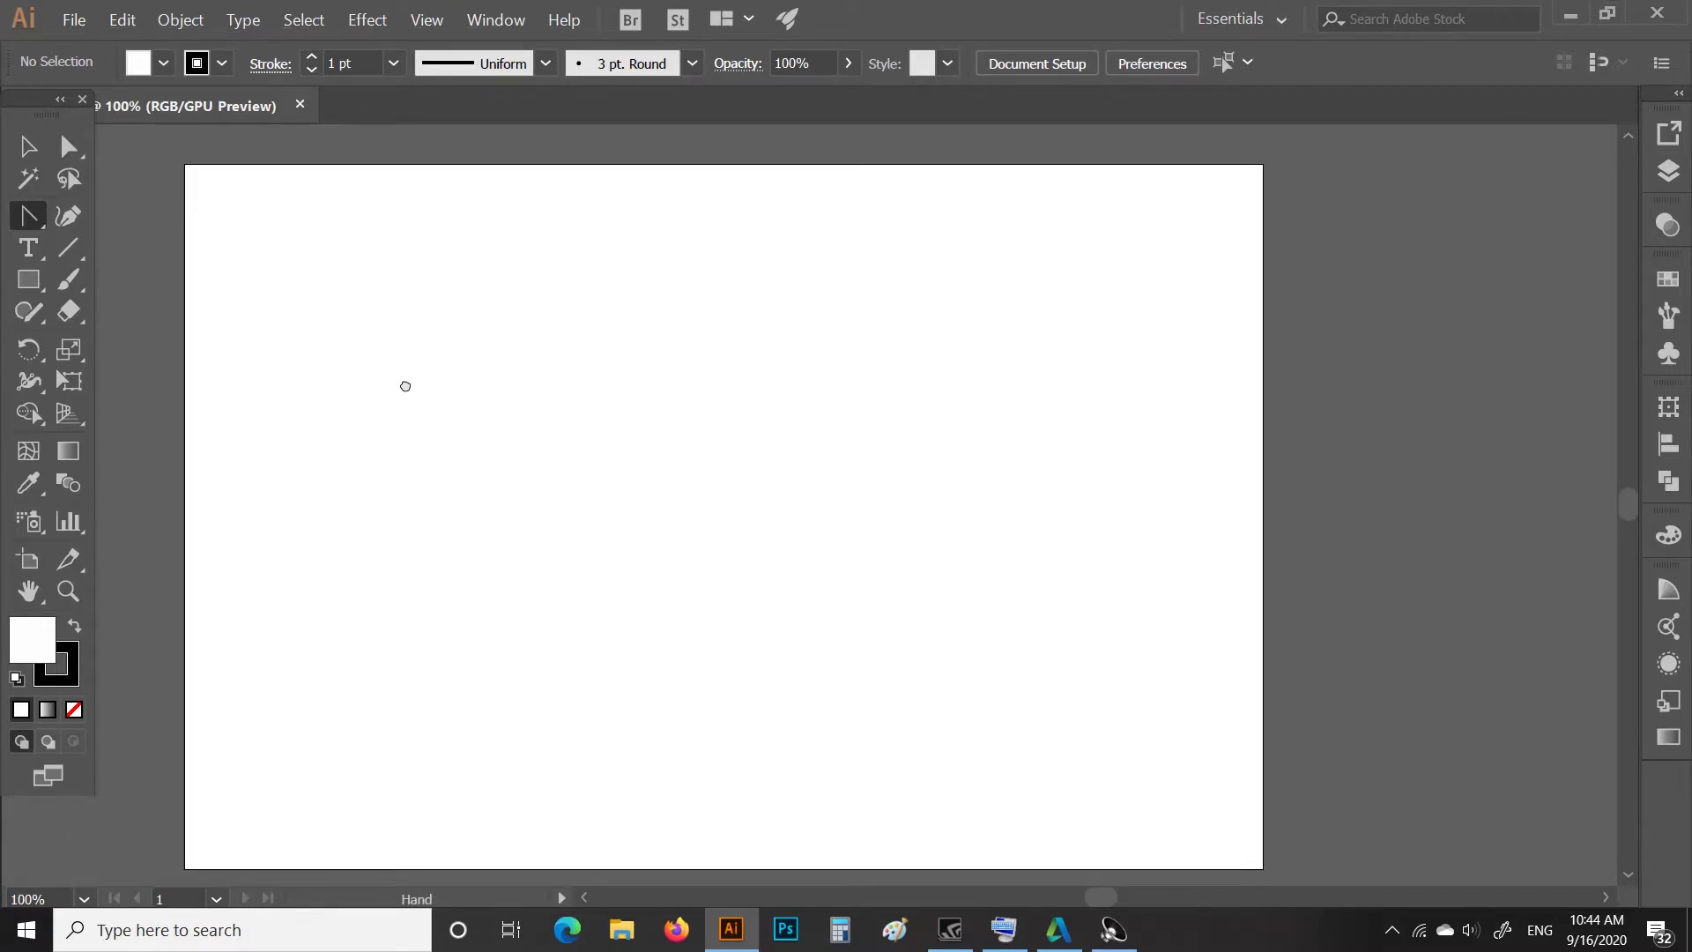
# Draw a large rectangle on the artboard's left half and select the Anchor Point tool.
pyautogui.click(29, 282)
pyautogui.moveTo(378, 254); pyautogui.dragTo(890, 719)
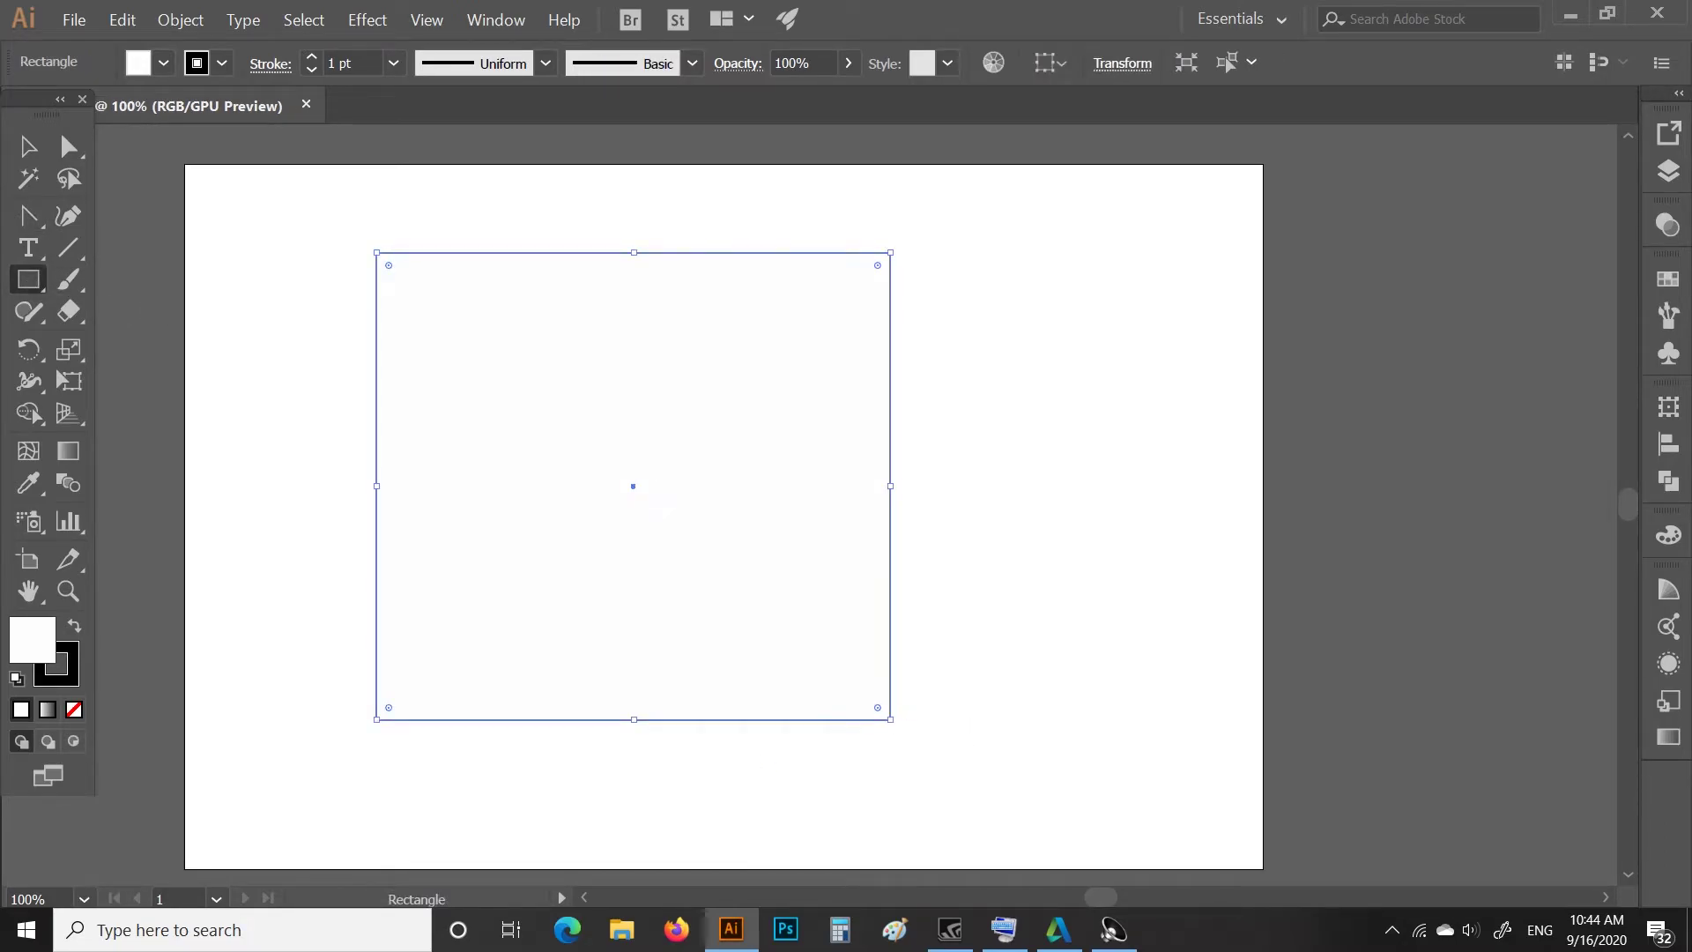
pyautogui.click(30, 215)
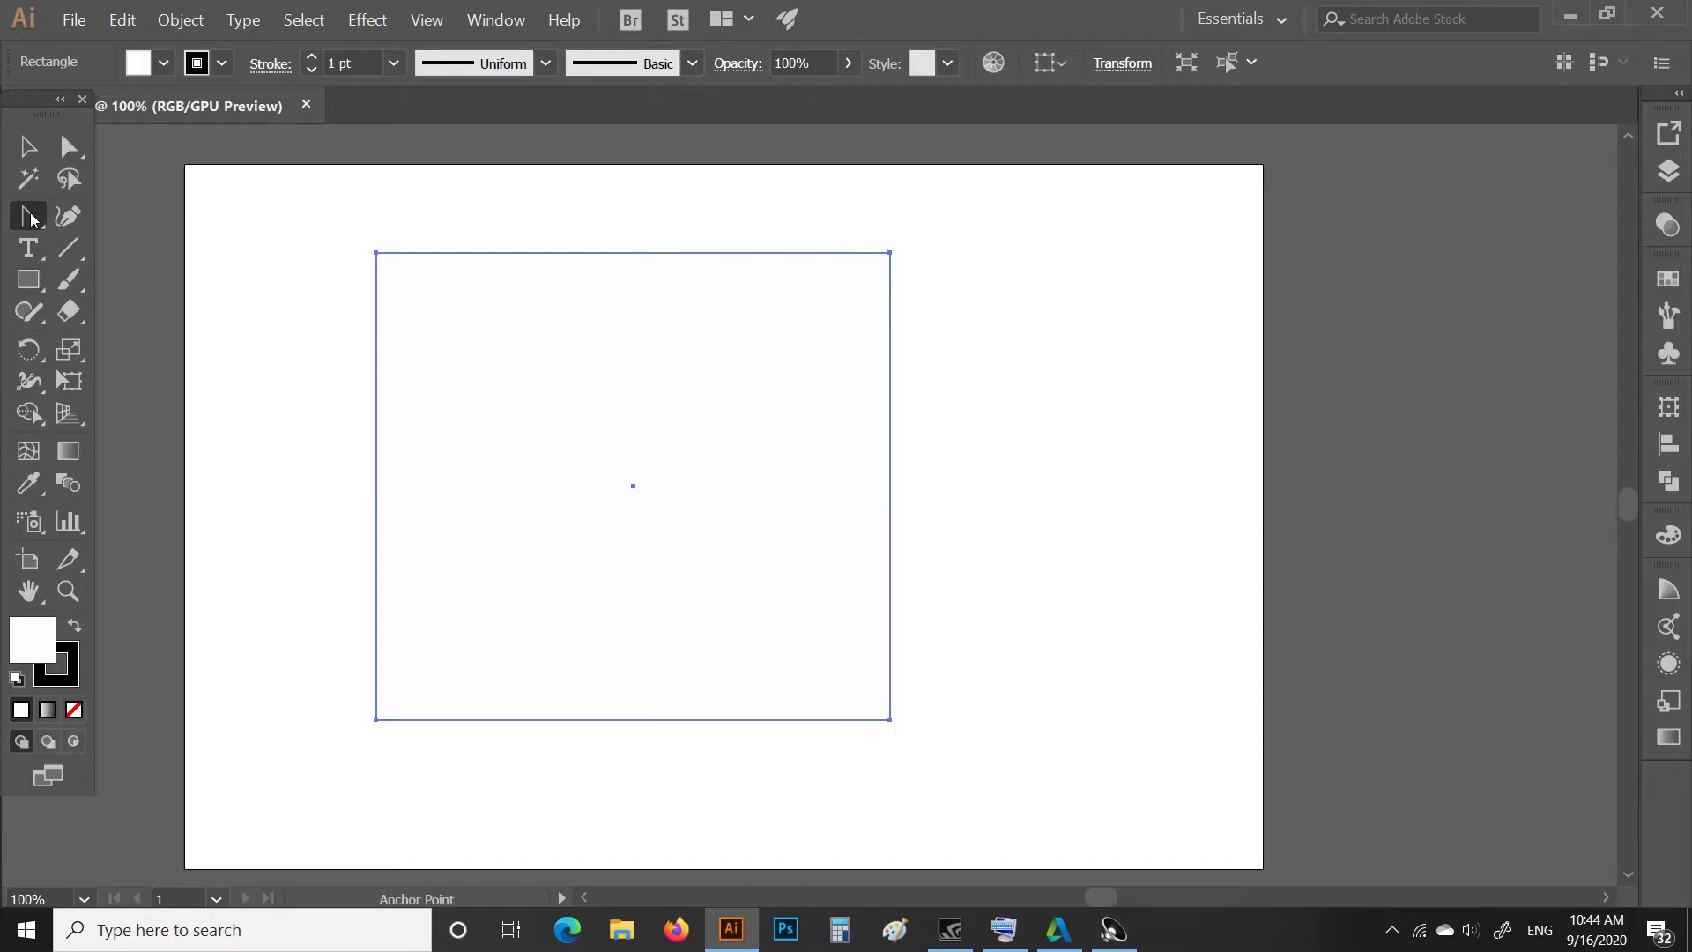
pyautogui.click(30, 216)
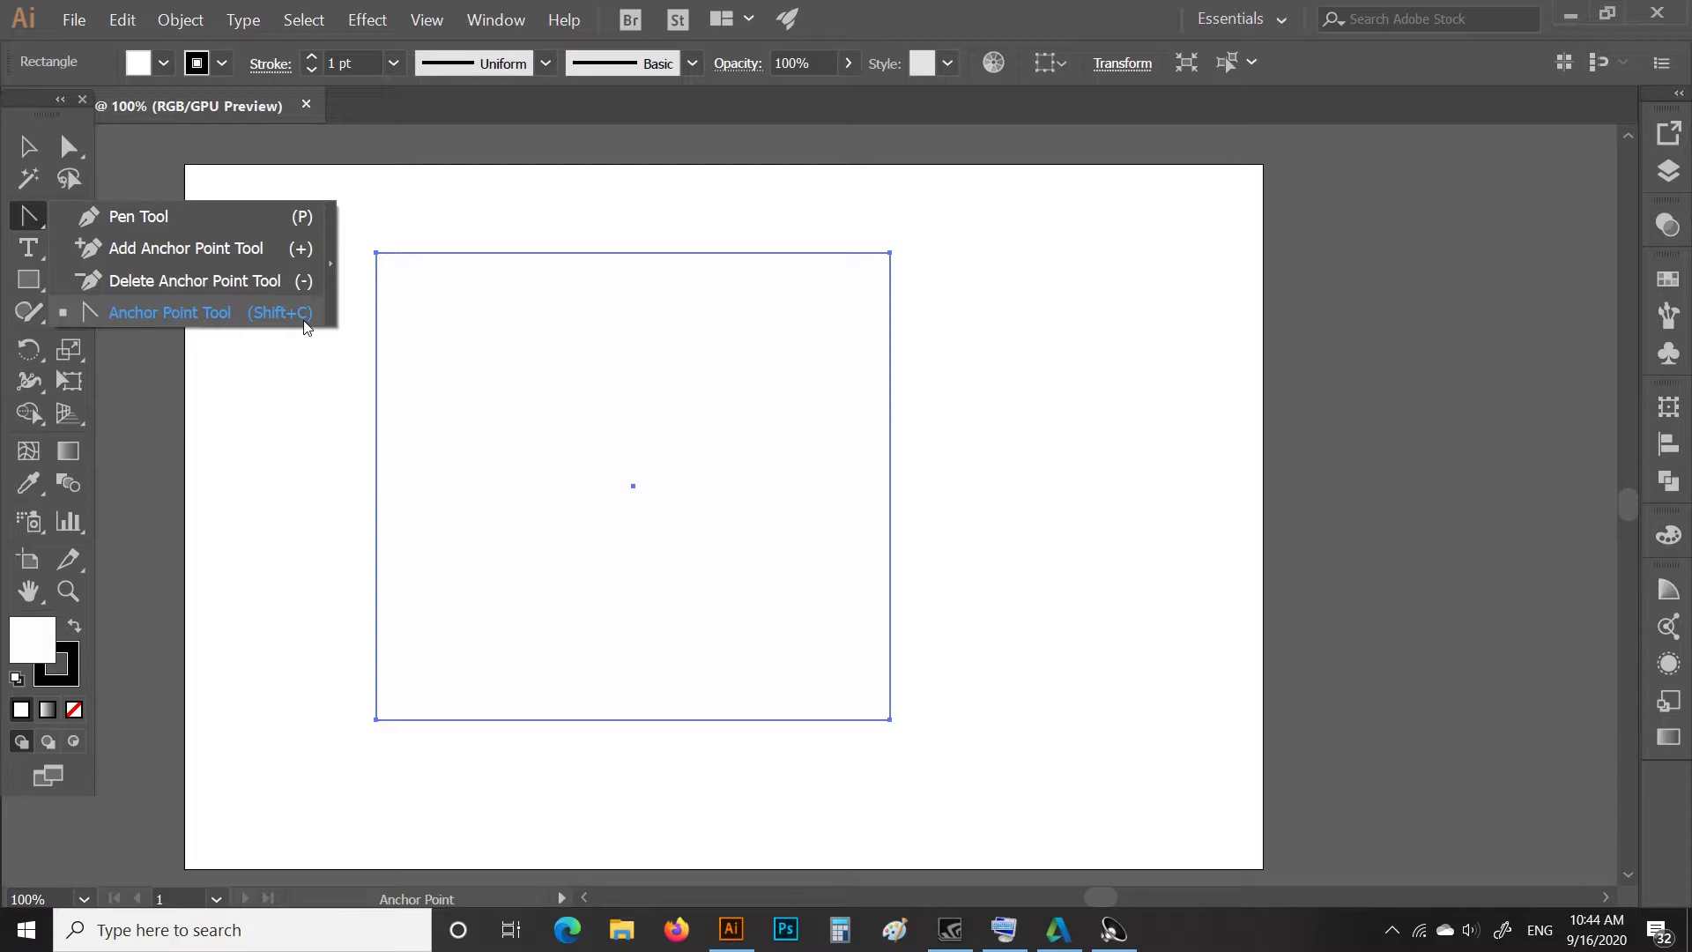
pyautogui.click(25, 221)
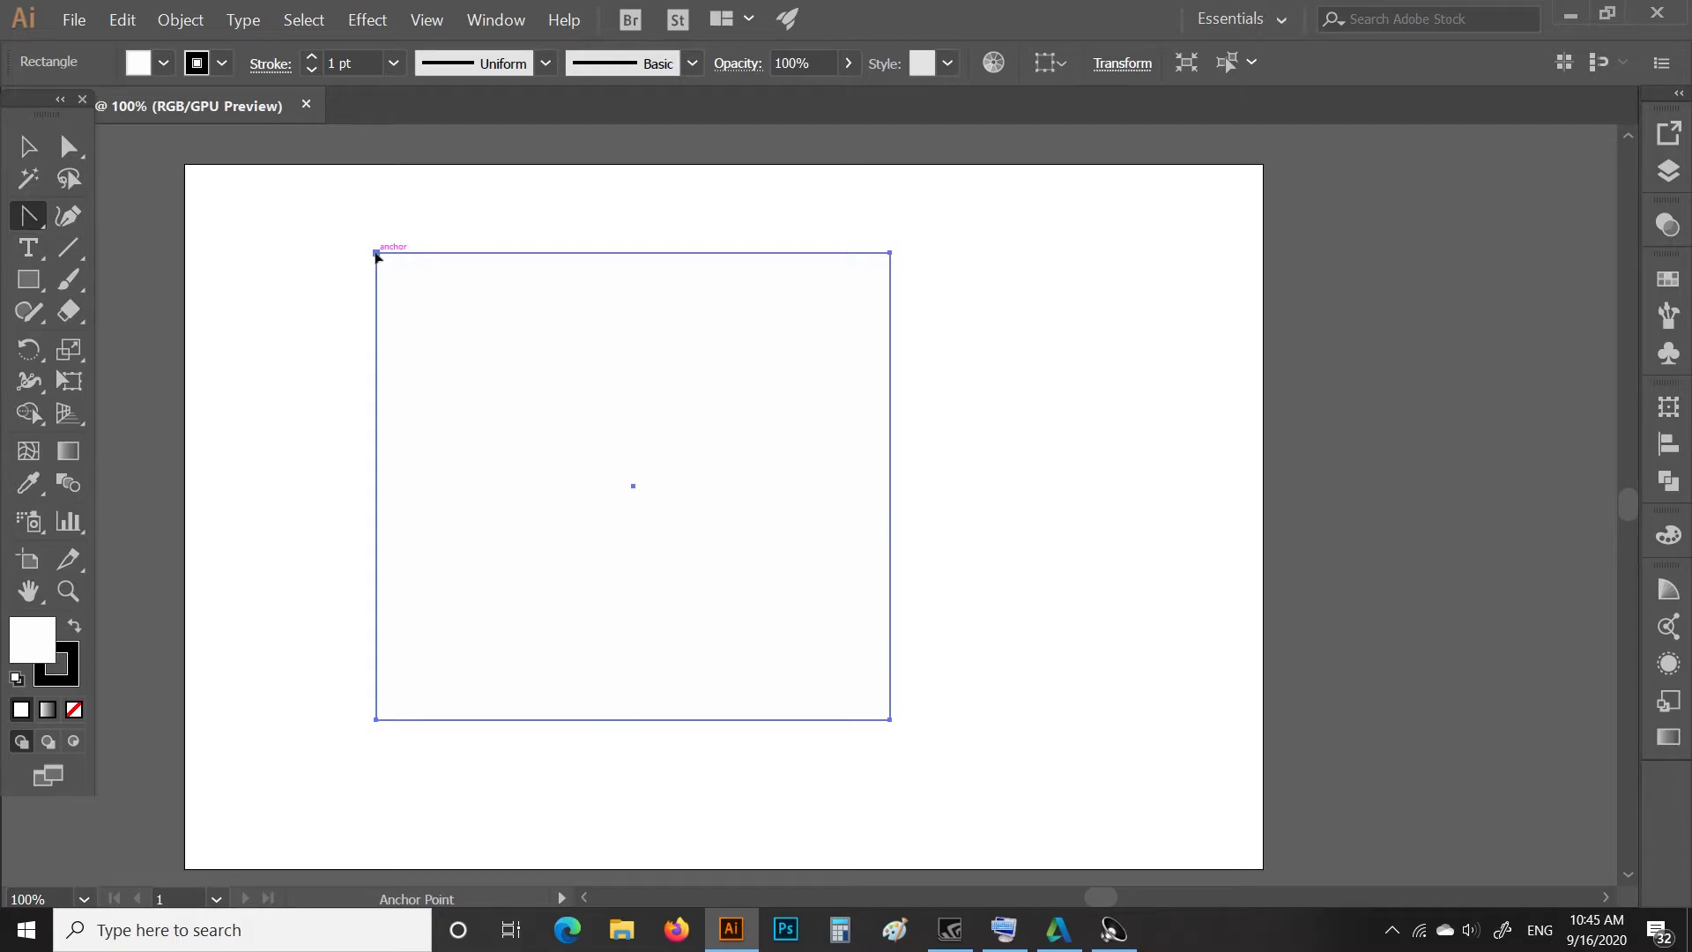
pyautogui.moveTo(377, 255); pyautogui.dragTo(543, 385)
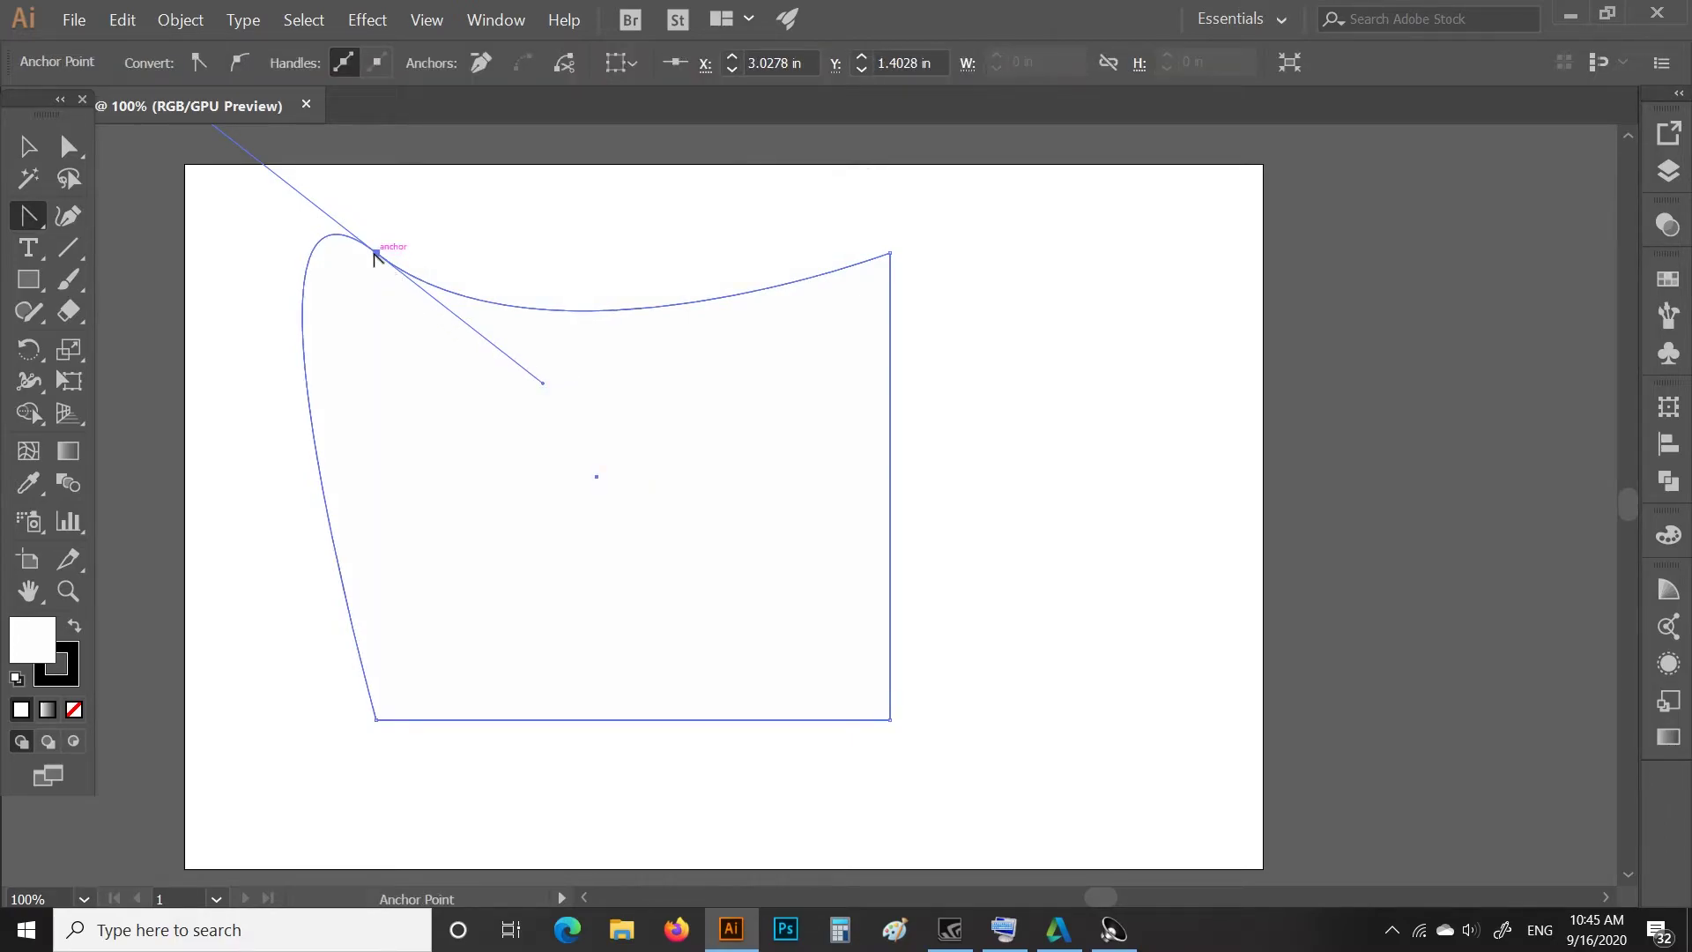
pyautogui.moveTo(890, 720)
pyautogui.mouseDown()
pyautogui.moveTo(648, 673)
pyautogui.moveTo(625, 593)
pyautogui.mouseUp()
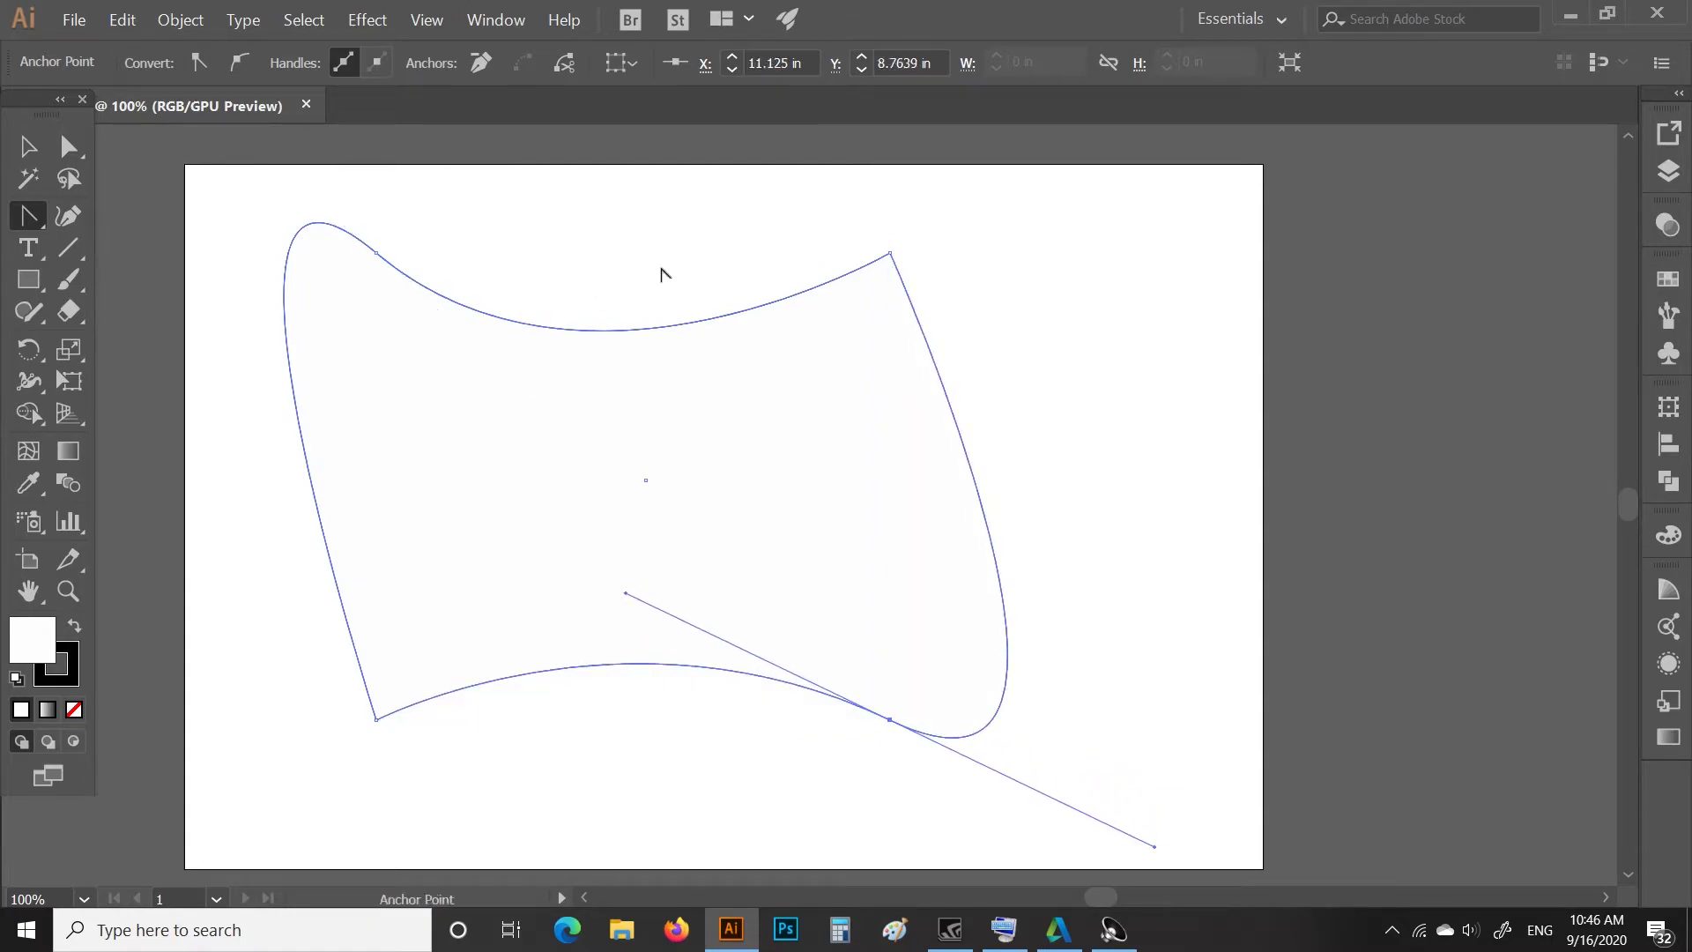
pyautogui.moveTo(890, 254); pyautogui.dragTo(741, 428)
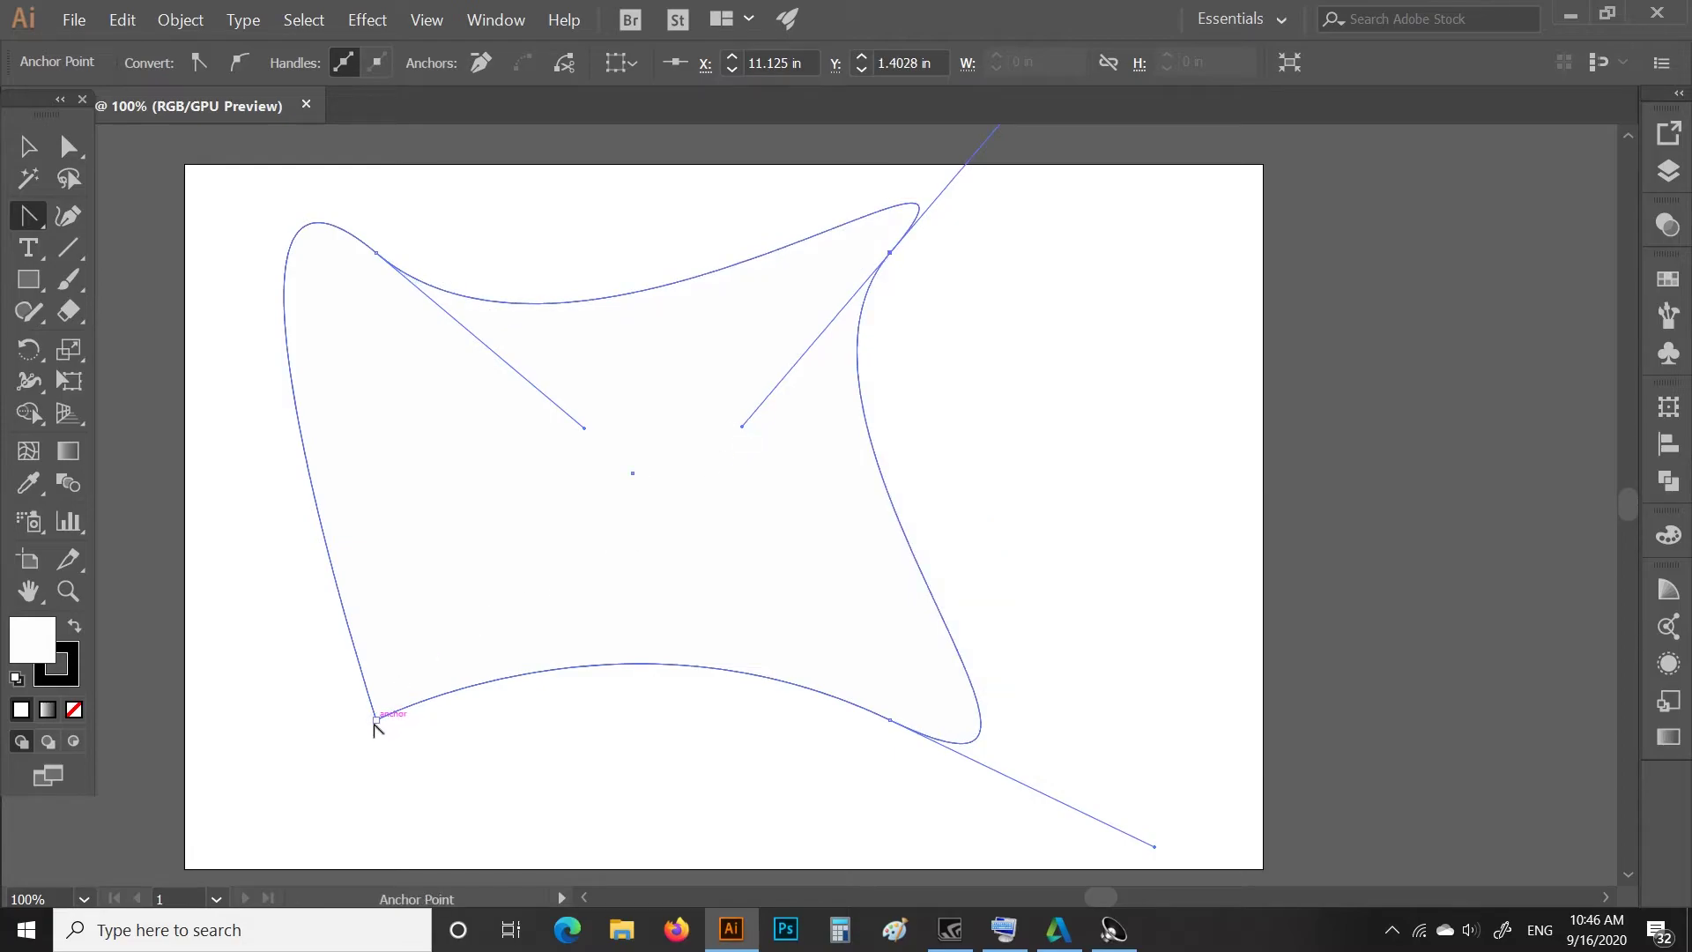
pyautogui.moveTo(376, 721)
pyautogui.mouseDown()
pyautogui.moveTo(547, 487)
pyautogui.moveTo(502, 559)
pyautogui.mouseUp()
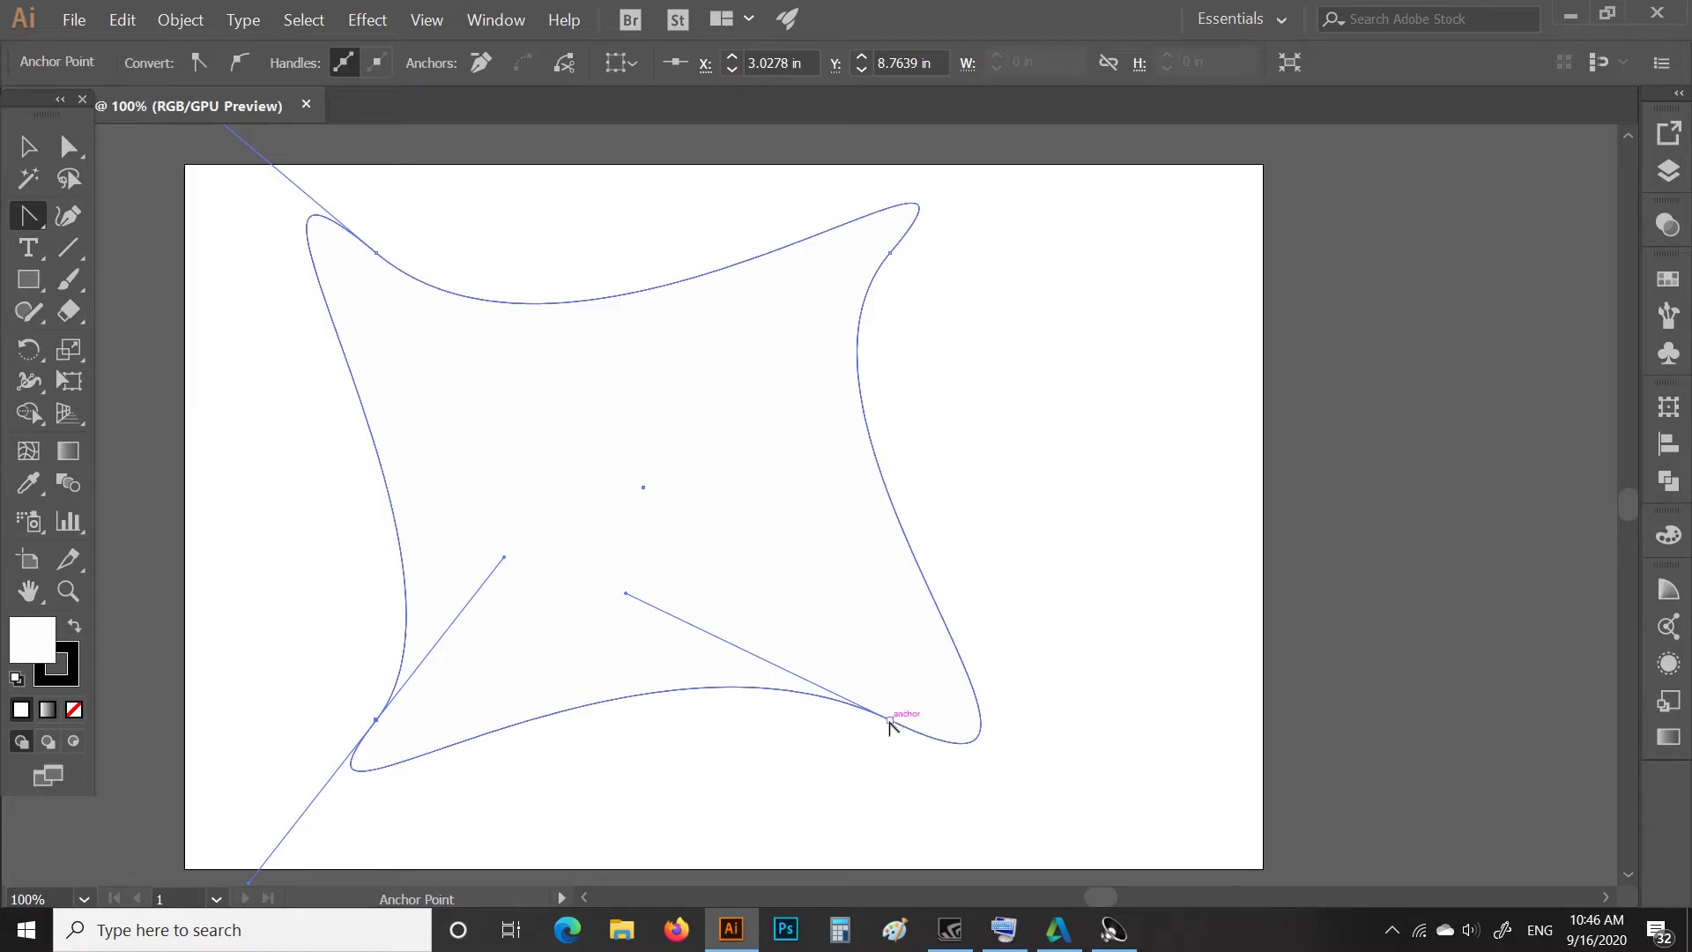
pyautogui.click(891, 720)
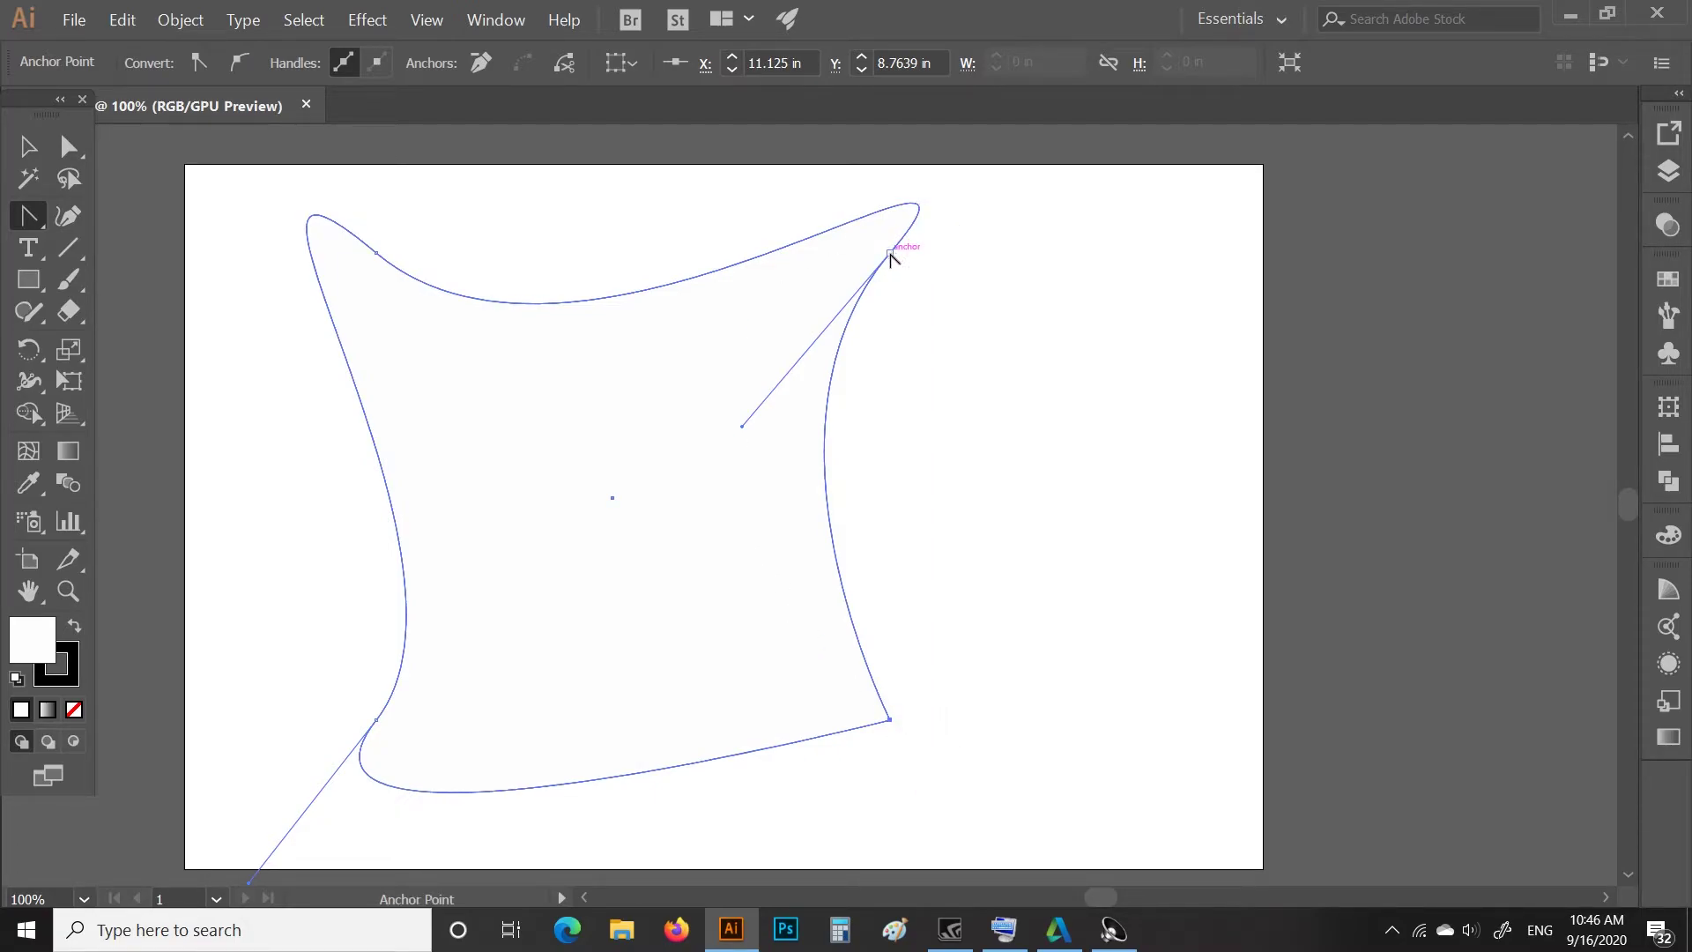
pyautogui.click(890, 254)
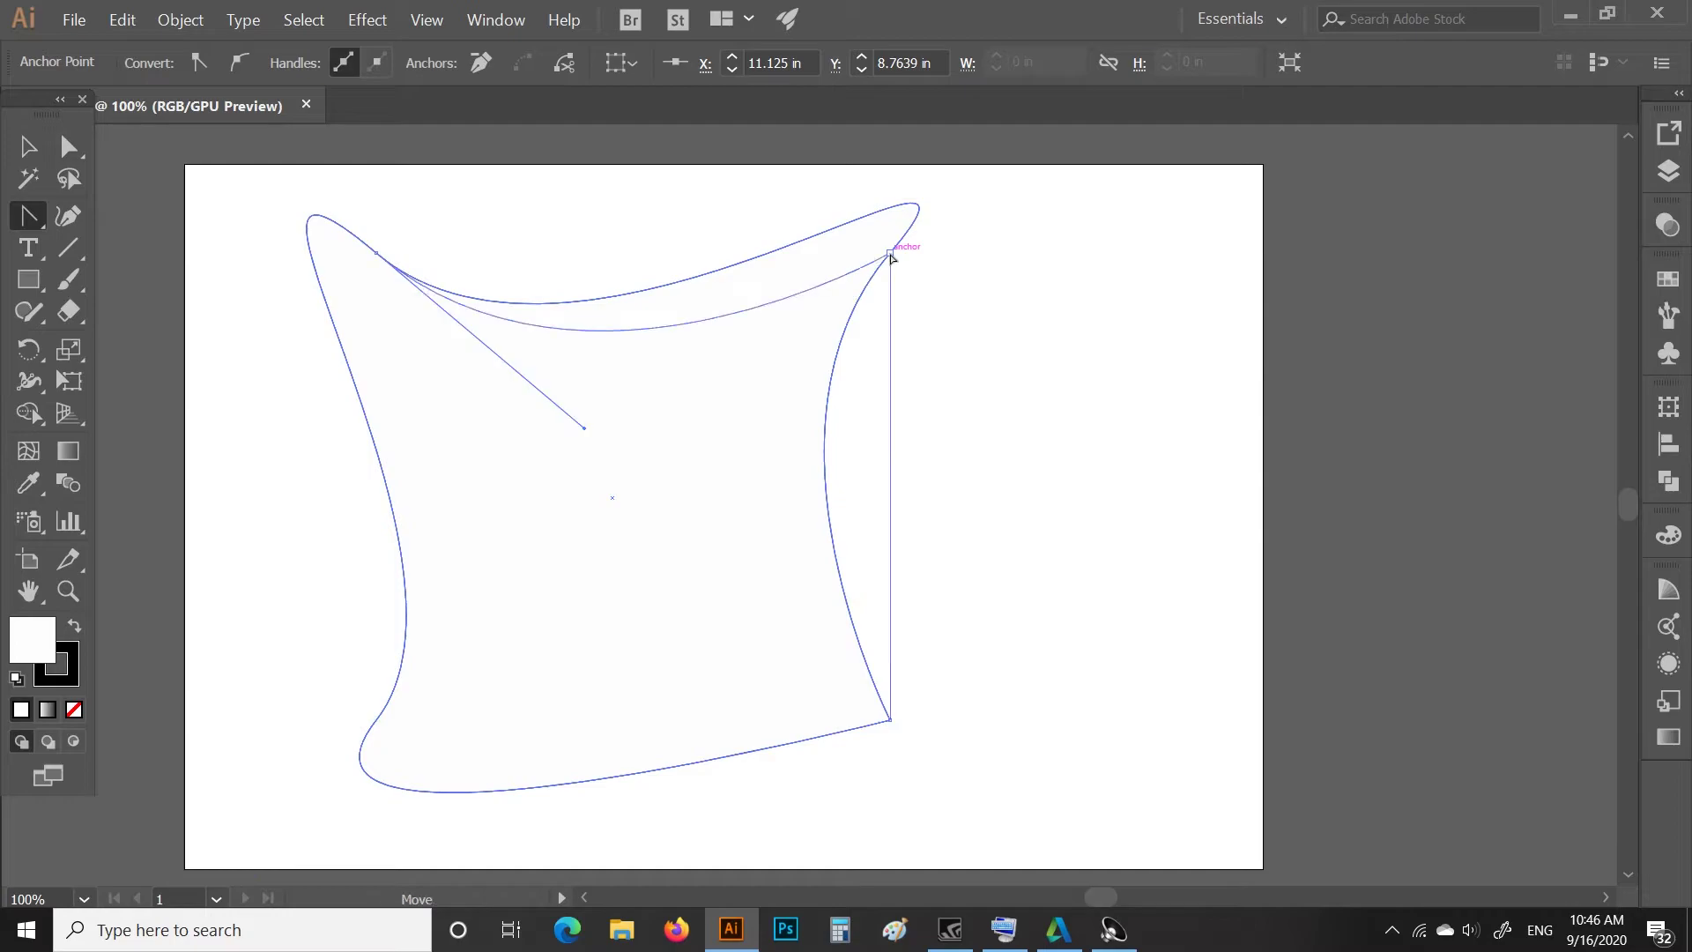
pyautogui.click(377, 255)
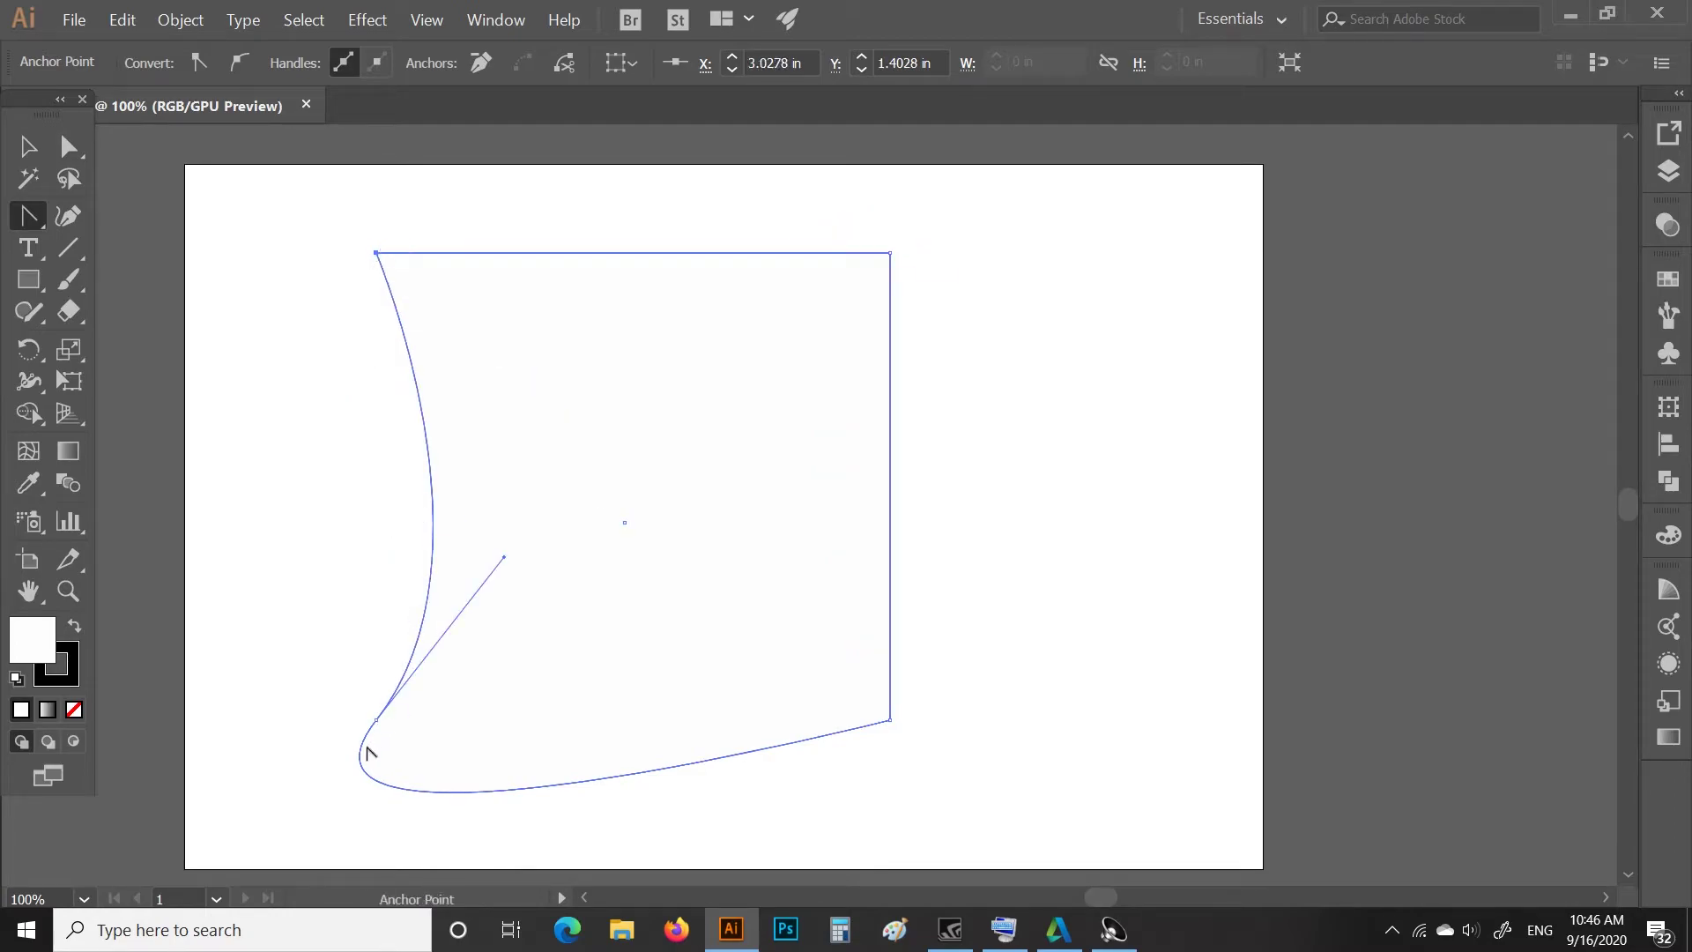
pyautogui.click(376, 721)
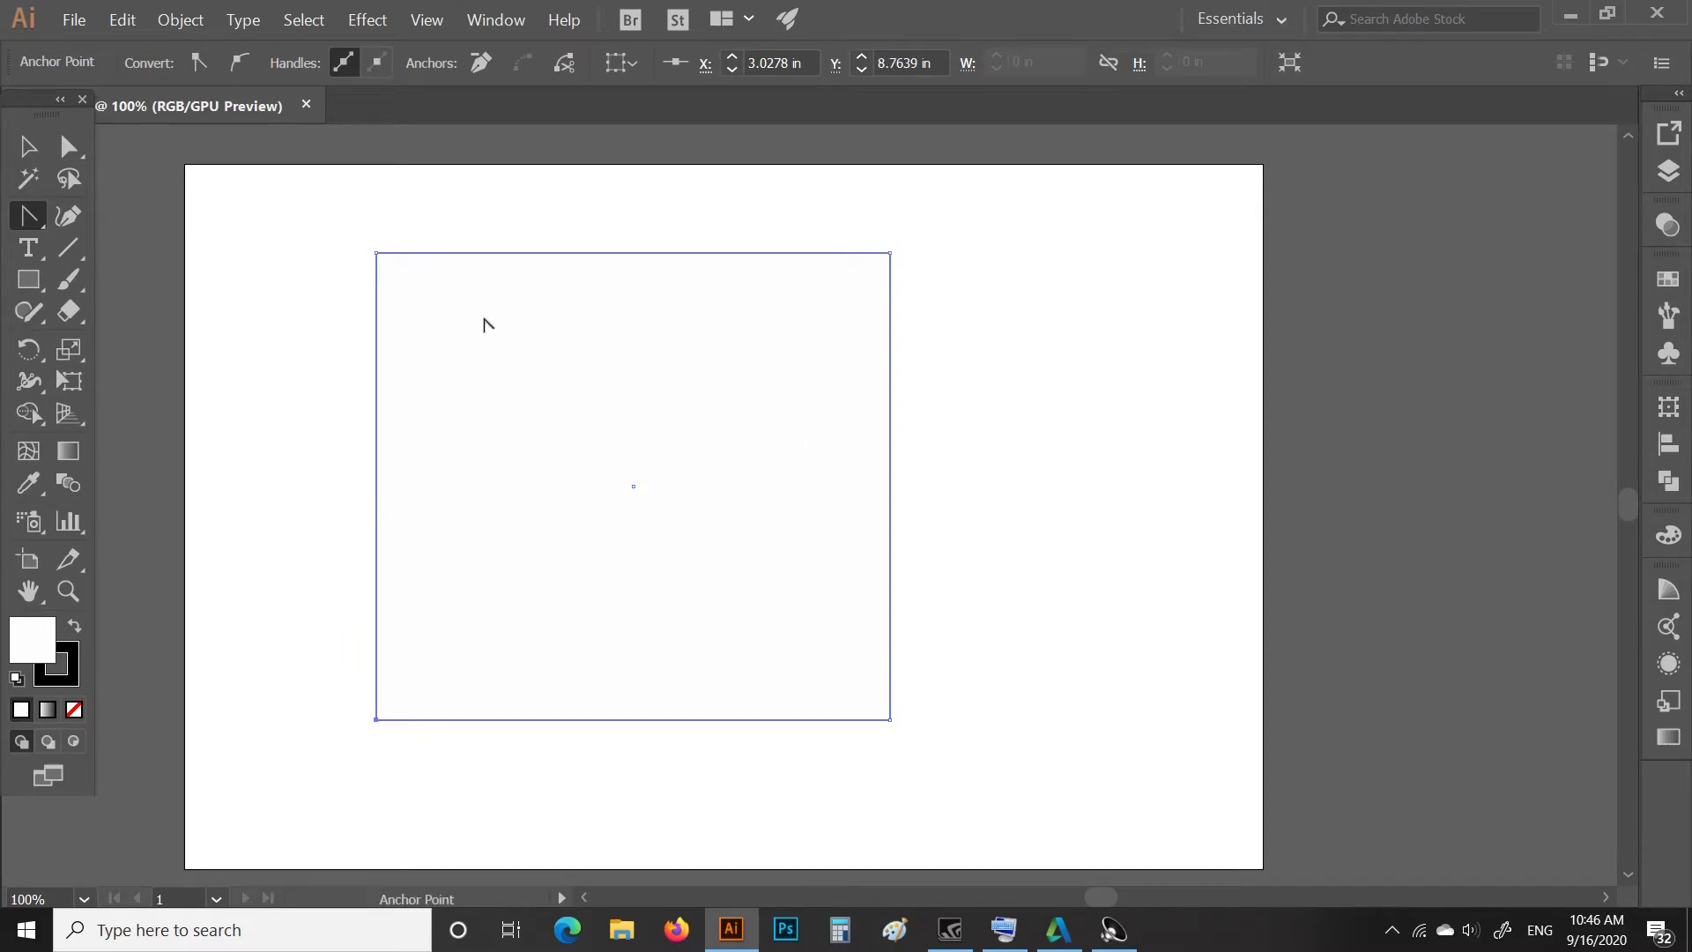
# Settle on the Curvature tool after trying the pen tools and undoing a stray anchor.
pyautogui.click(68, 216)
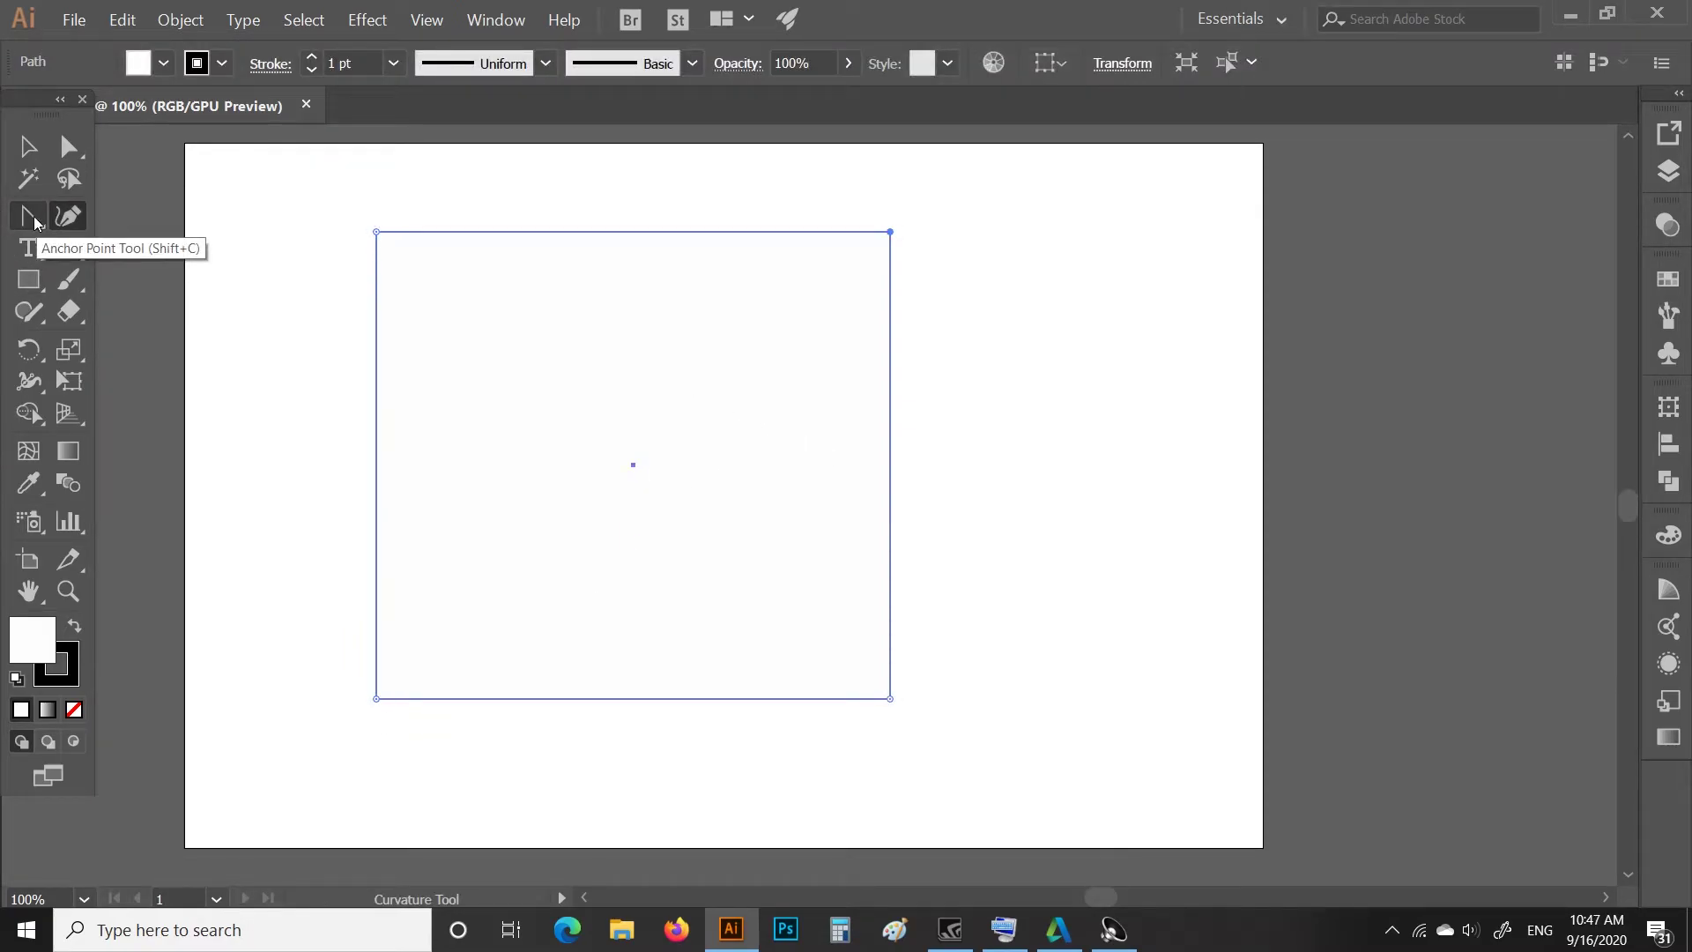
pyautogui.click(34, 221)
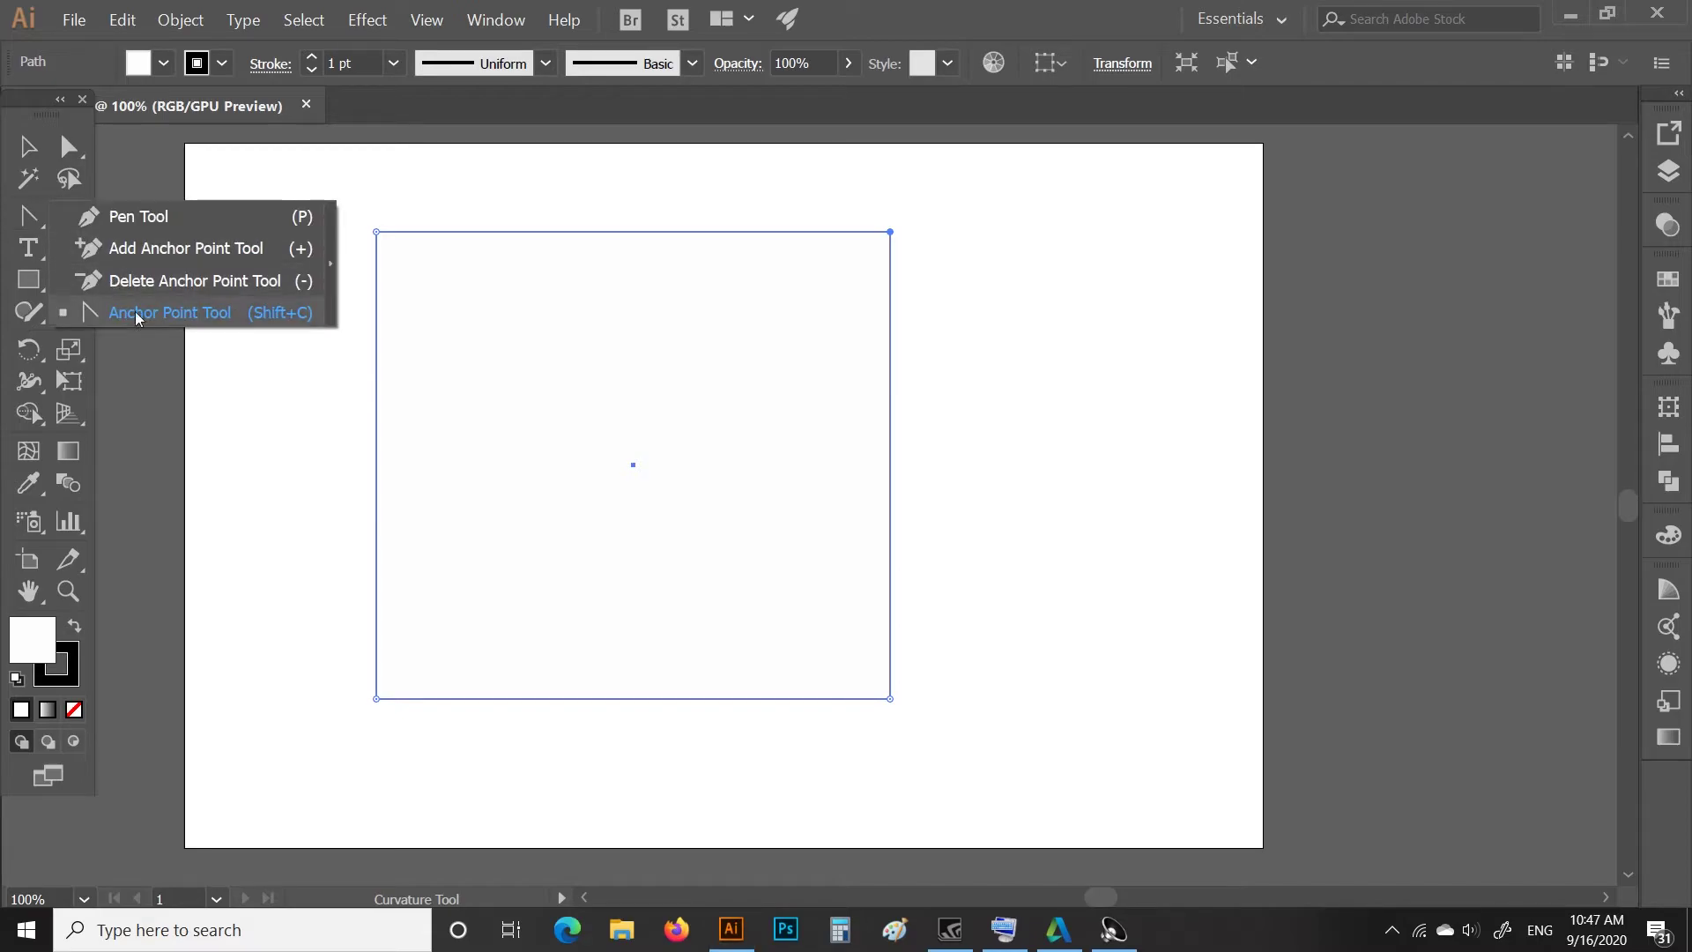
pyautogui.click(170, 363)
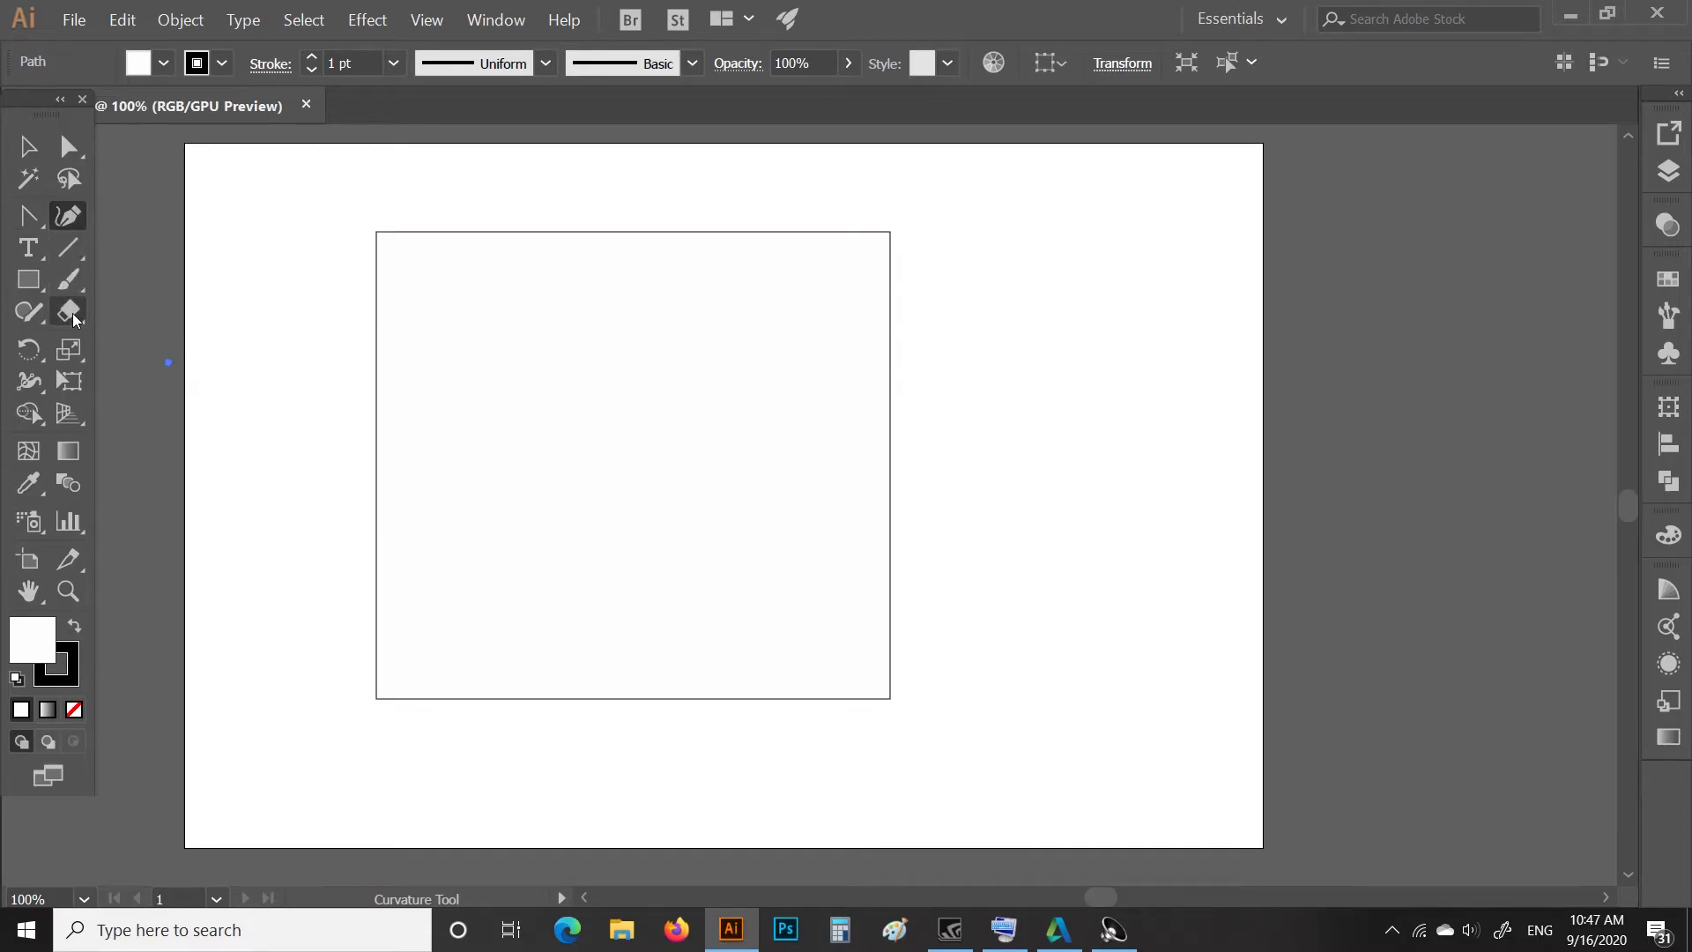
pyautogui.hotkey('ctrl', 'z')
pyautogui.click(23, 215)
pyautogui.click(114, 219)
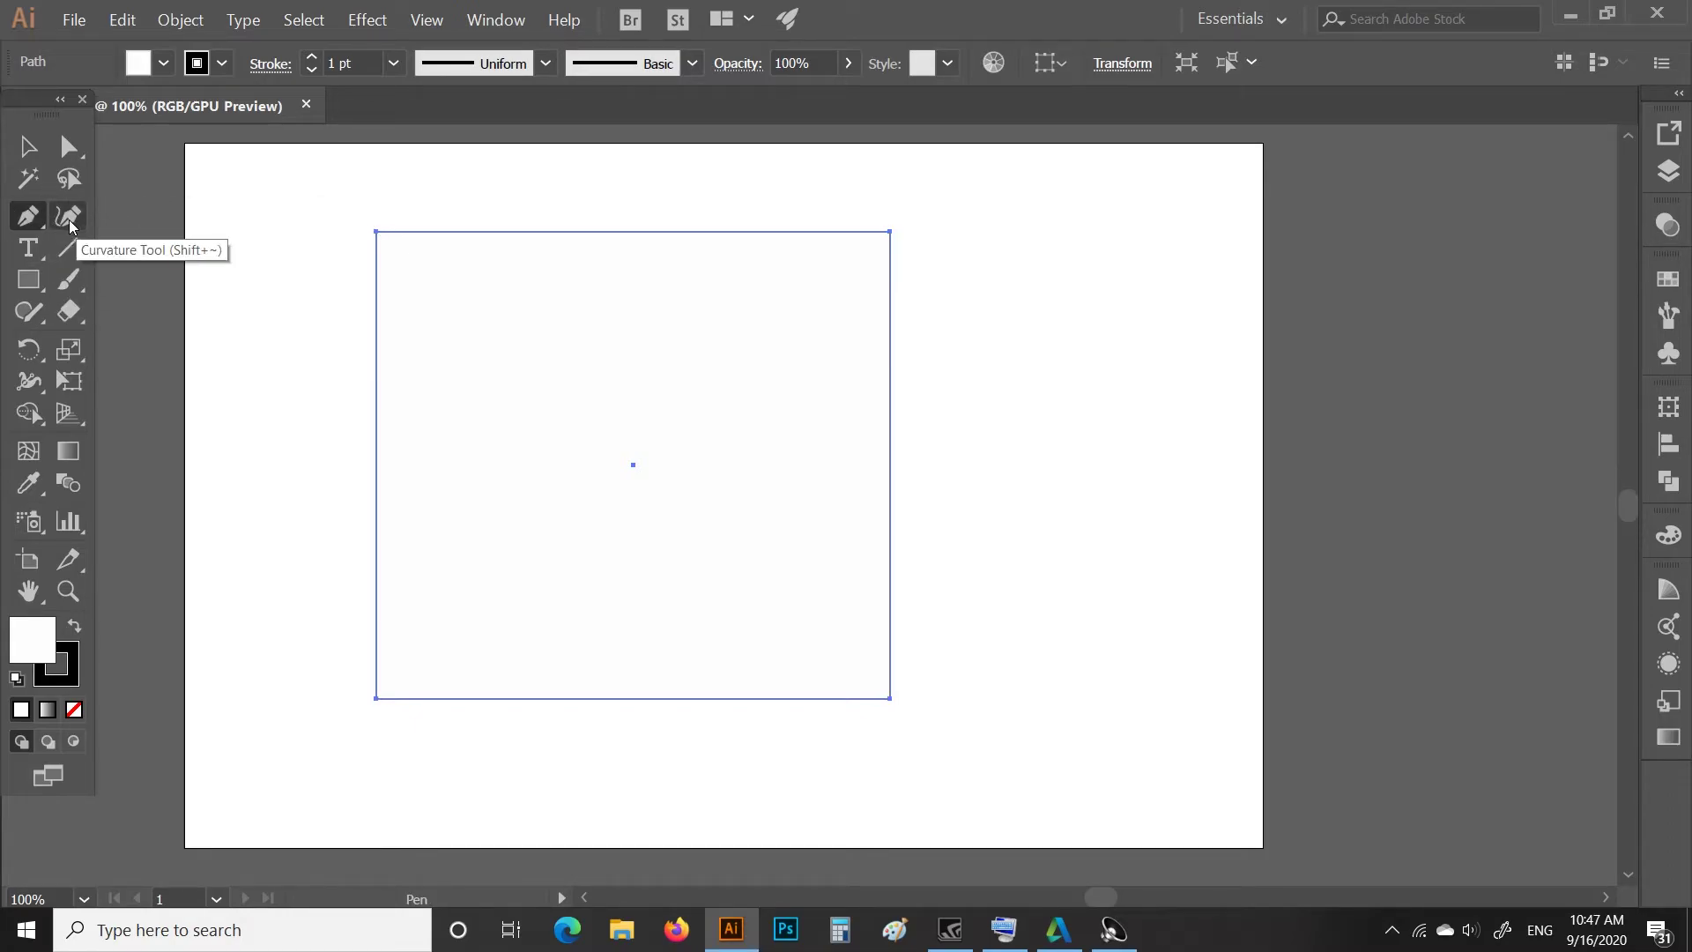
pyautogui.click(68, 218)
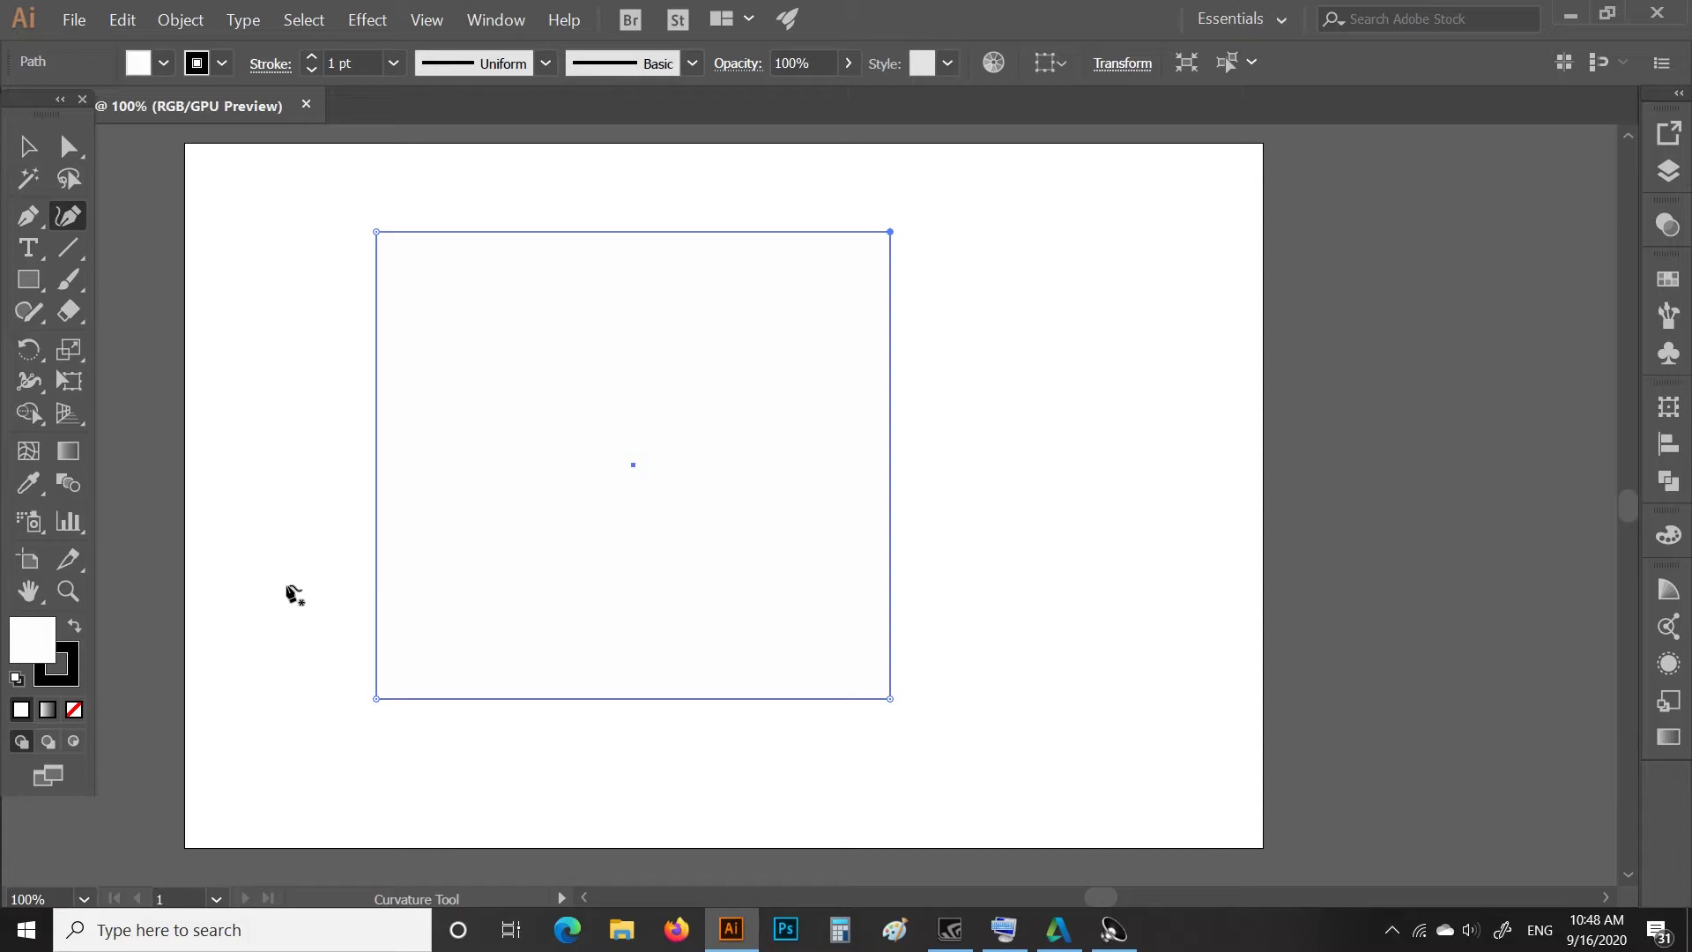
# Start a curved path below the rectangle, sweeping up and right into a circular loop.
pyautogui.click(433, 793)
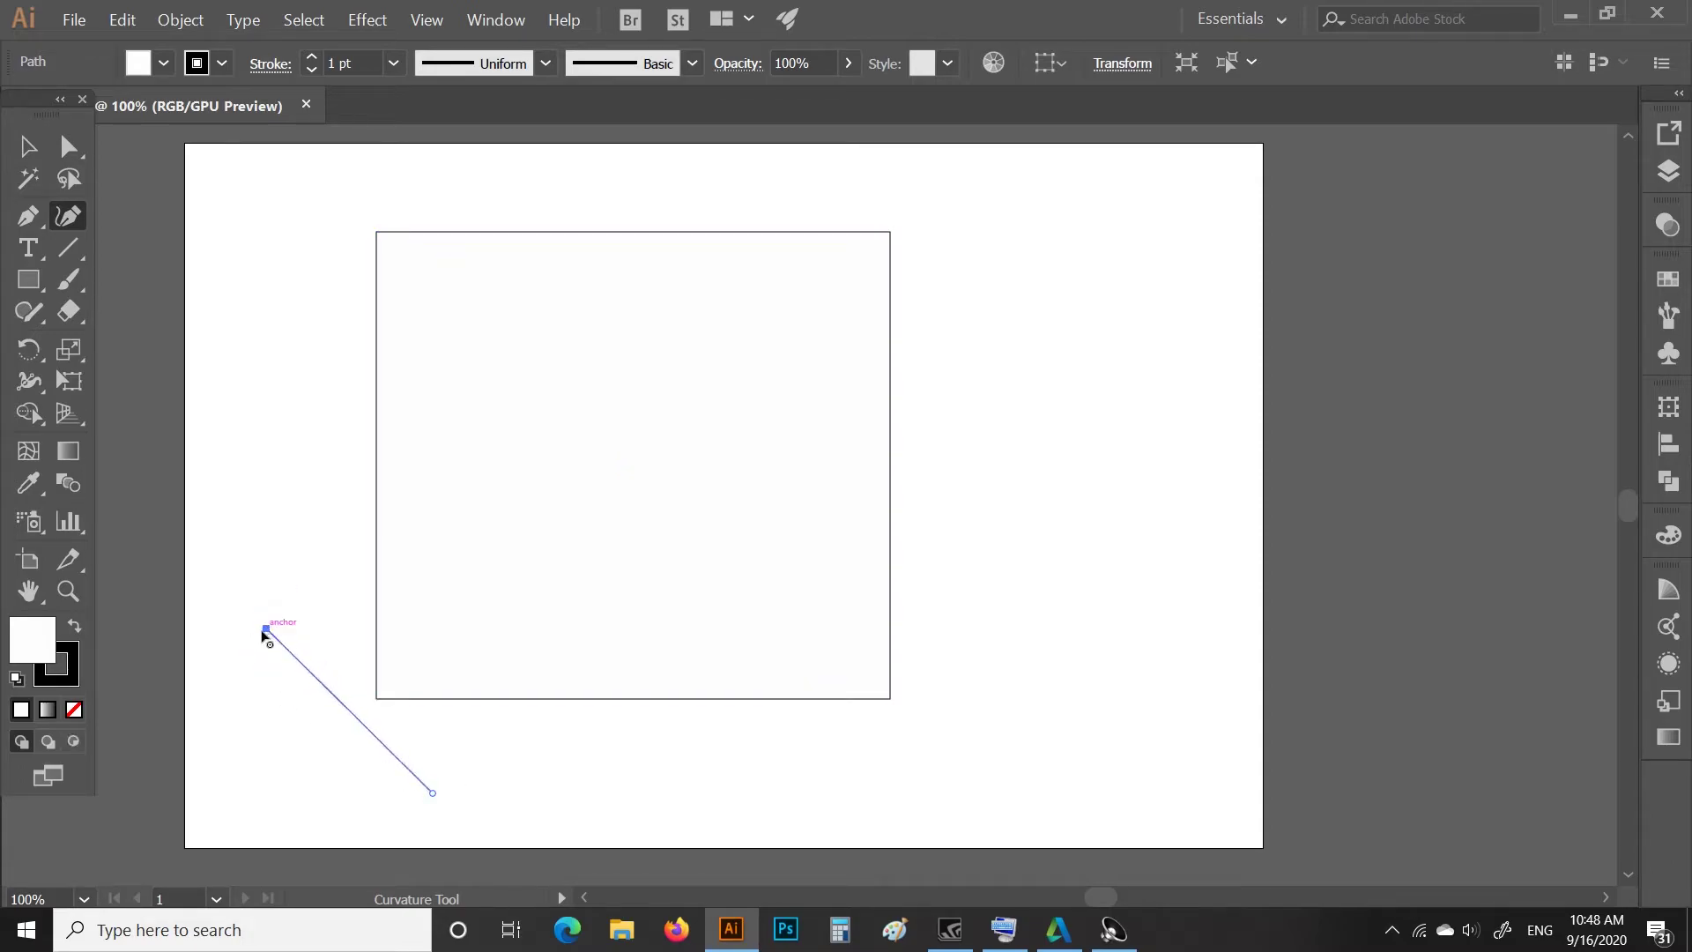
pyautogui.click(266, 629)
pyautogui.click(317, 504)
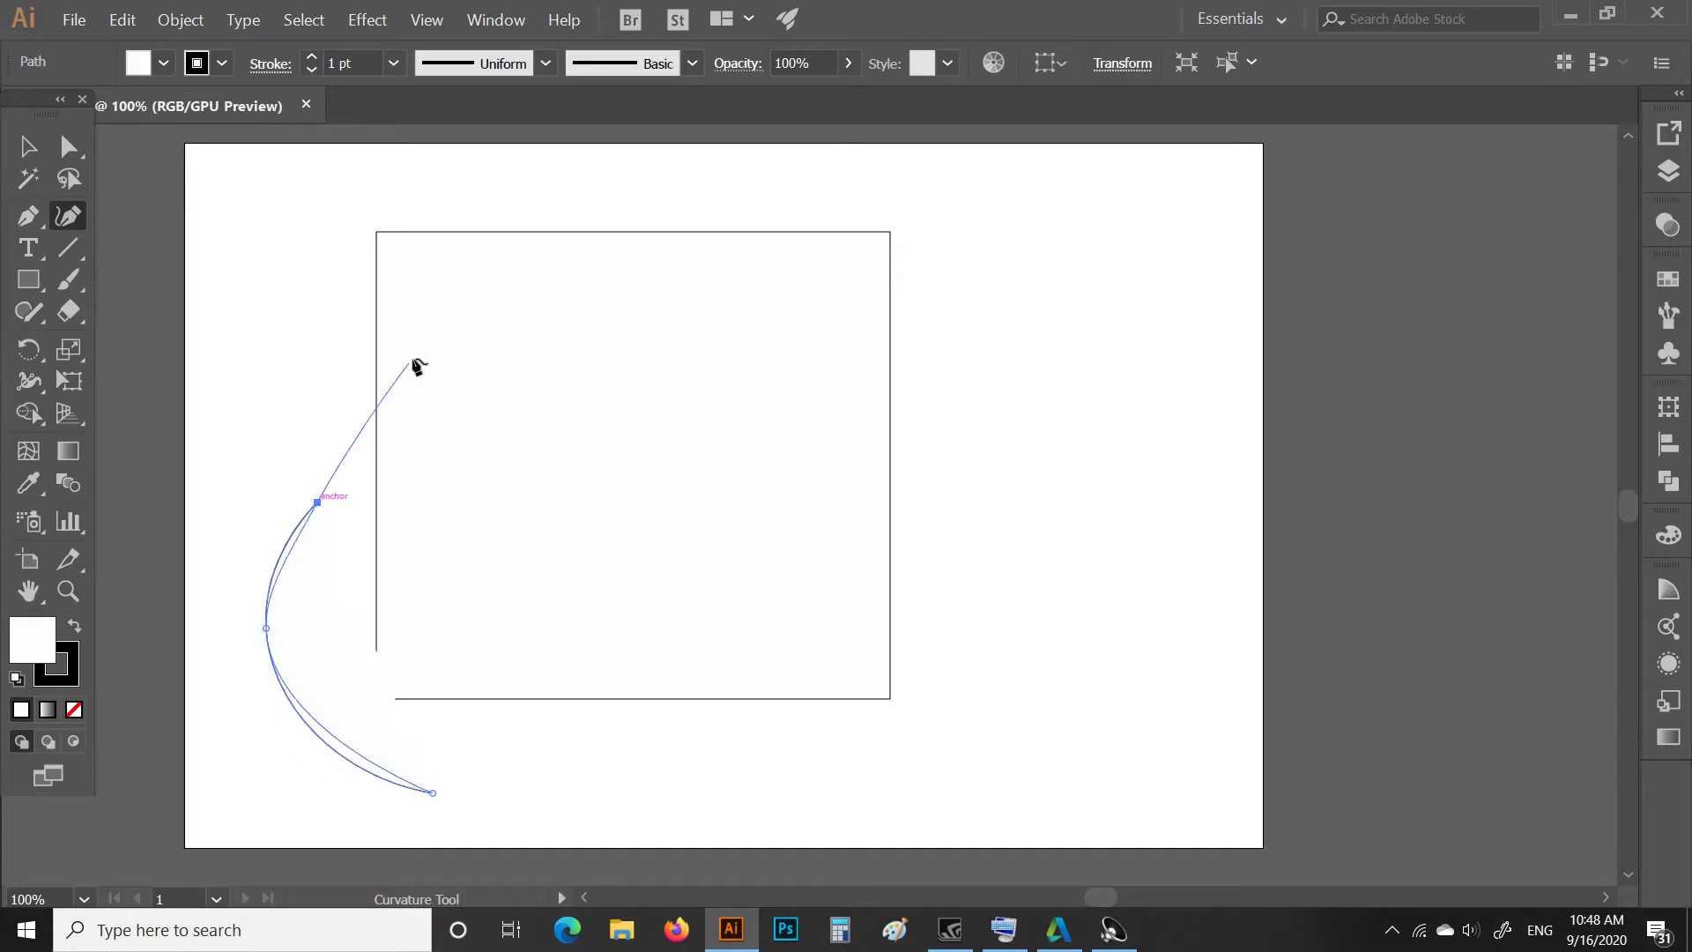
pyautogui.click(474, 330)
pyautogui.click(747, 389)
pyautogui.click(969, 468)
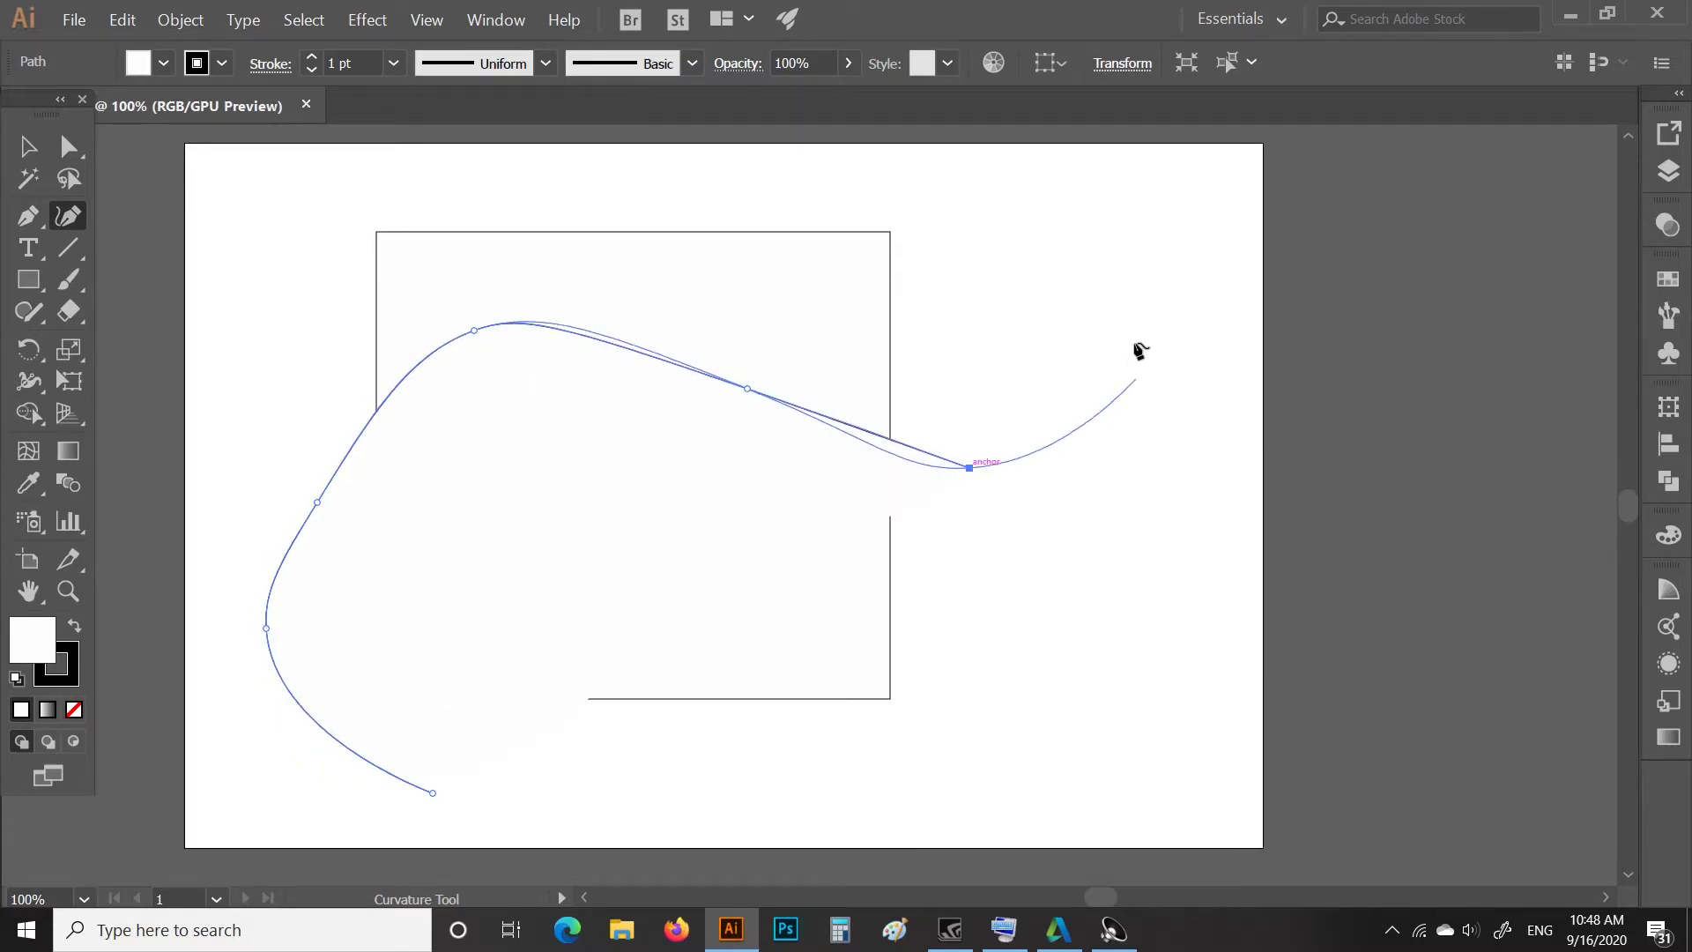
pyautogui.click(1134, 342)
pyautogui.click(1096, 193)
pyautogui.click(805, 173)
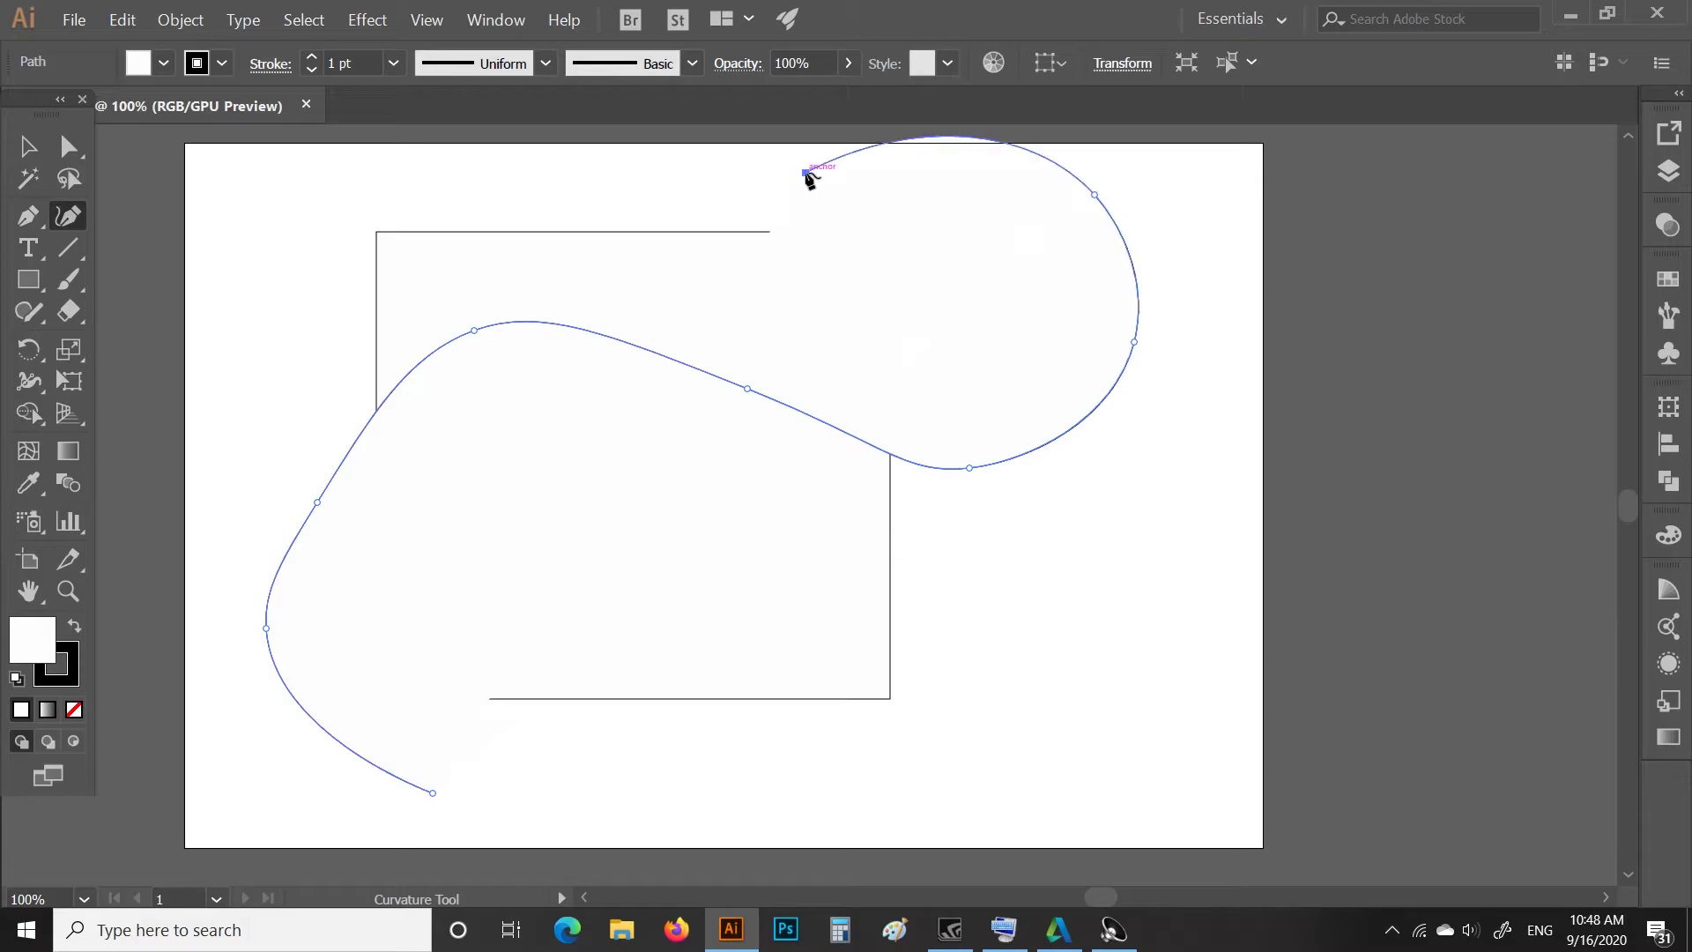
pyautogui.click(743, 538)
pyautogui.click(1113, 647)
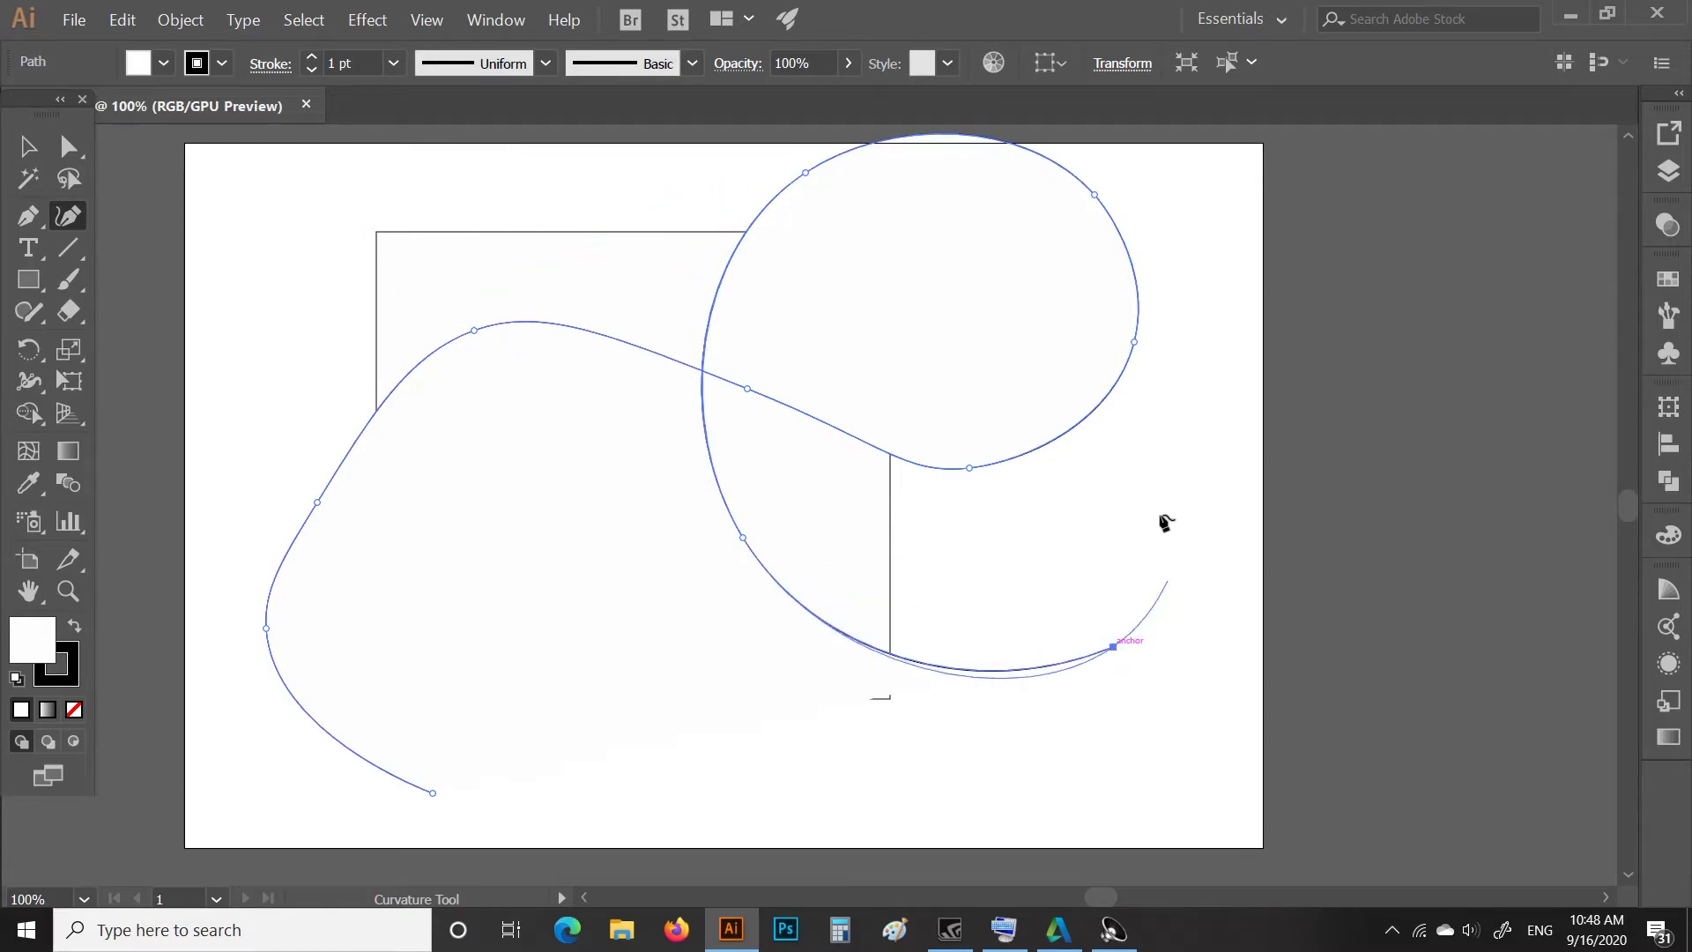
pyautogui.click(1213, 419)
pyautogui.click(1162, 215)
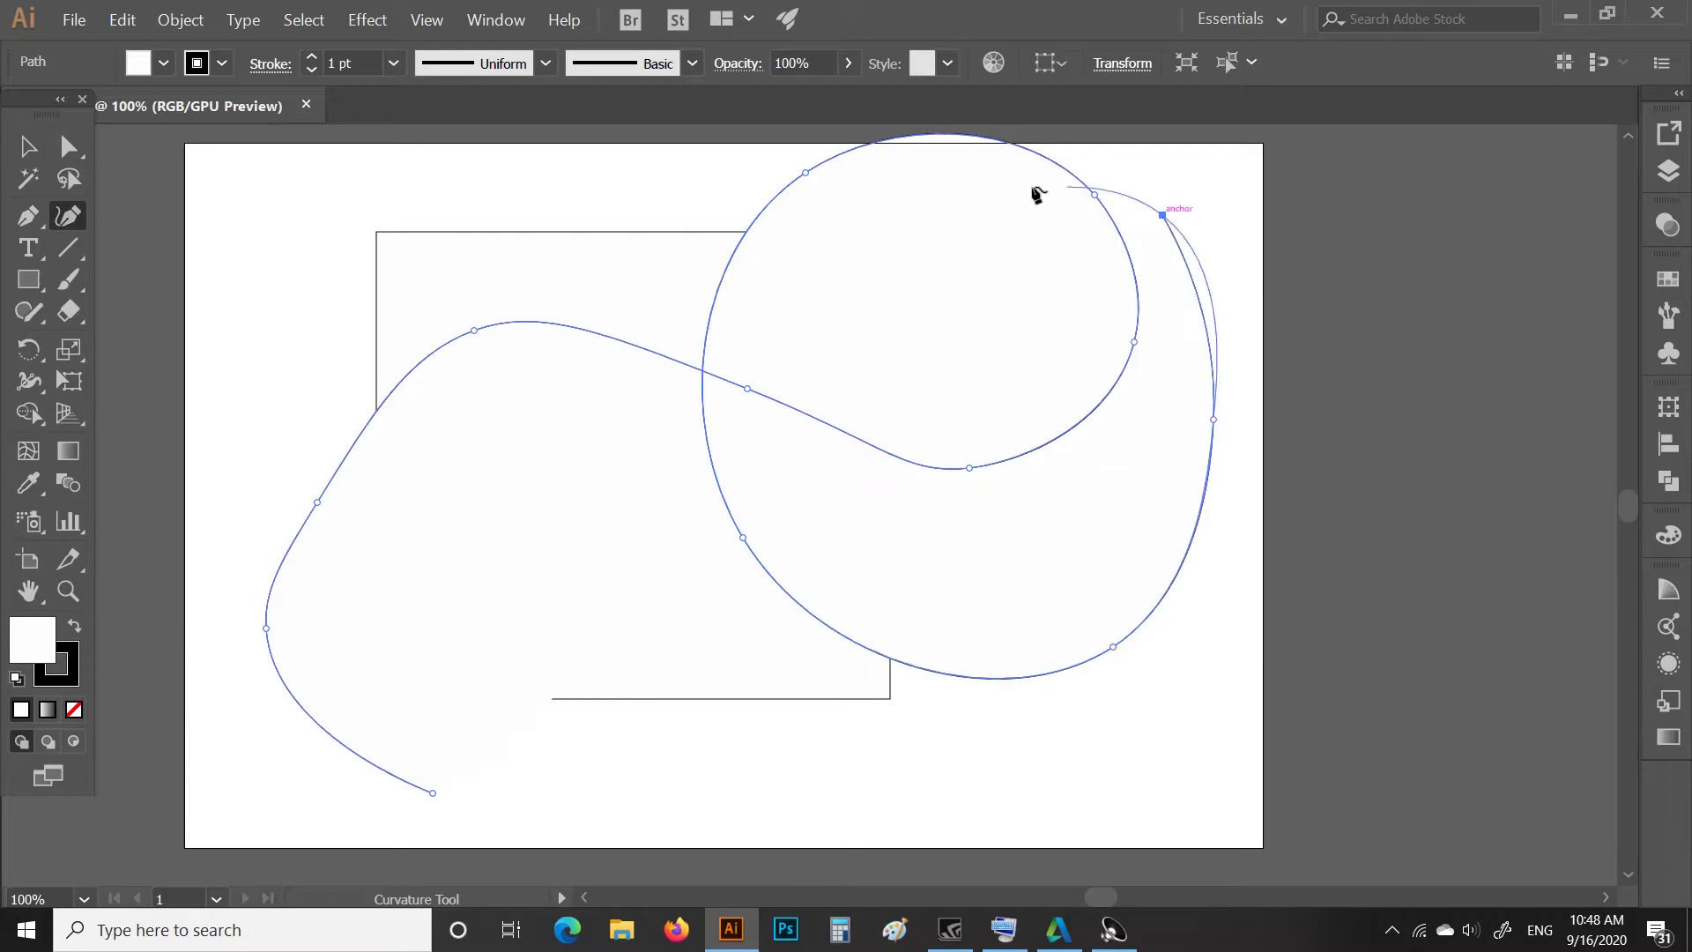
# Continue the curve around the circle, down to the bottom edge, and back up the left side.
pyautogui.click(968, 199)
pyautogui.click(686, 405)
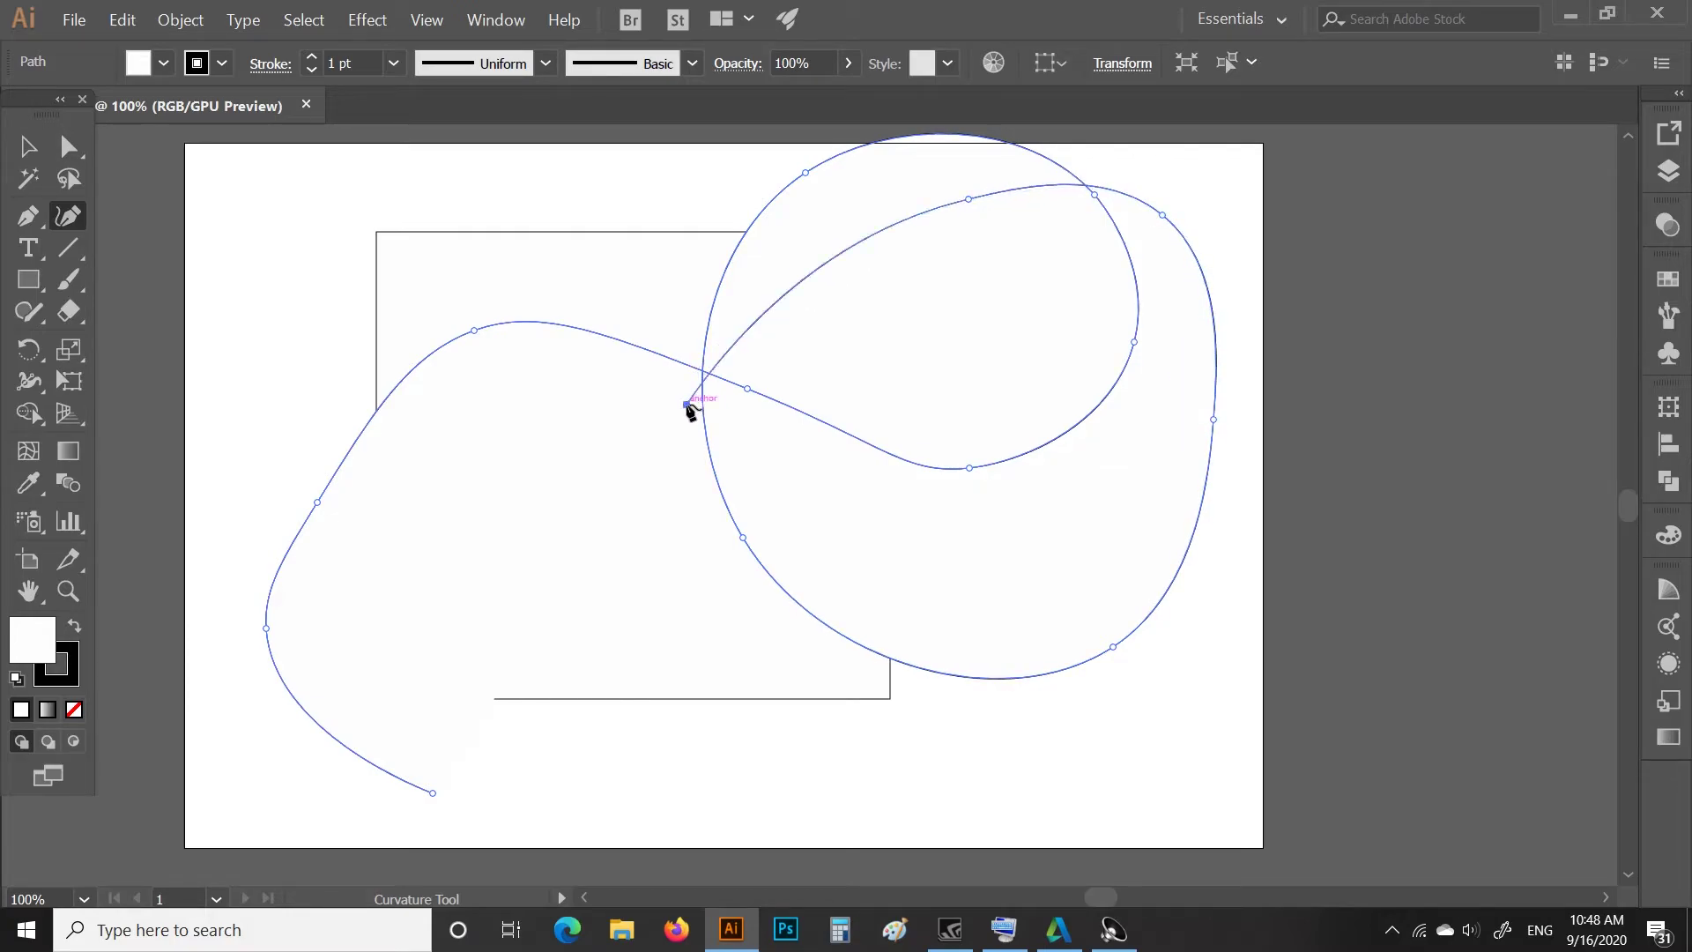
pyautogui.click(738, 643)
pyautogui.click(971, 847)
pyautogui.click(1183, 775)
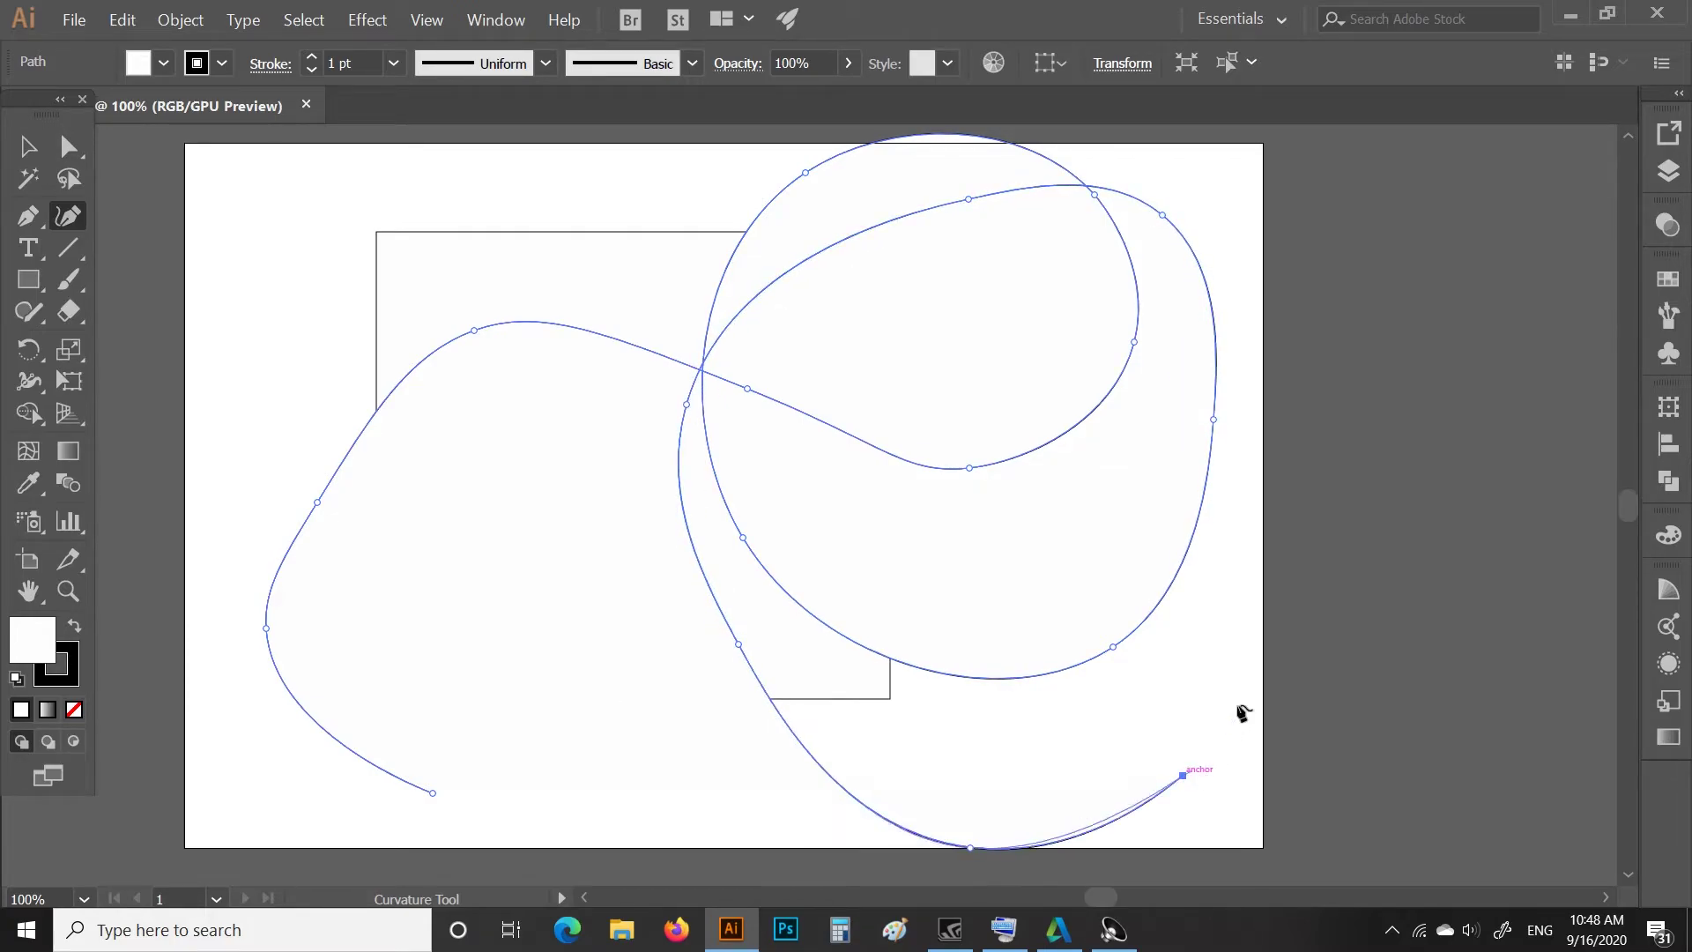
pyautogui.click(1288, 578)
pyautogui.click(1246, 358)
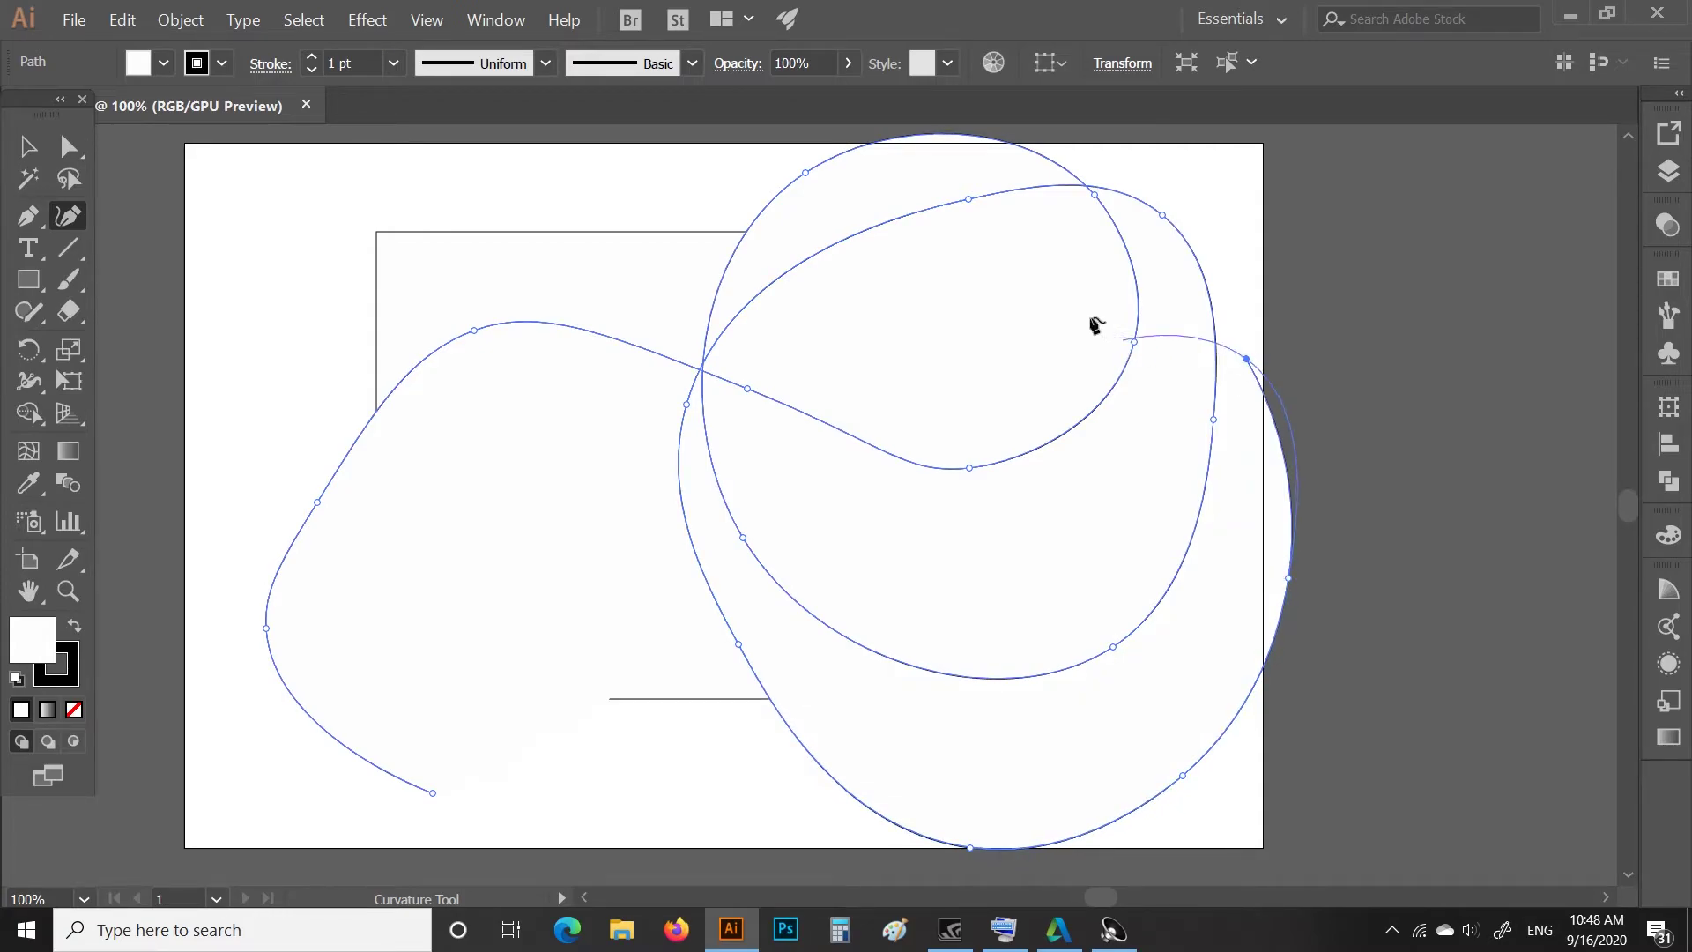
pyautogui.click(1025, 290)
pyautogui.click(817, 374)
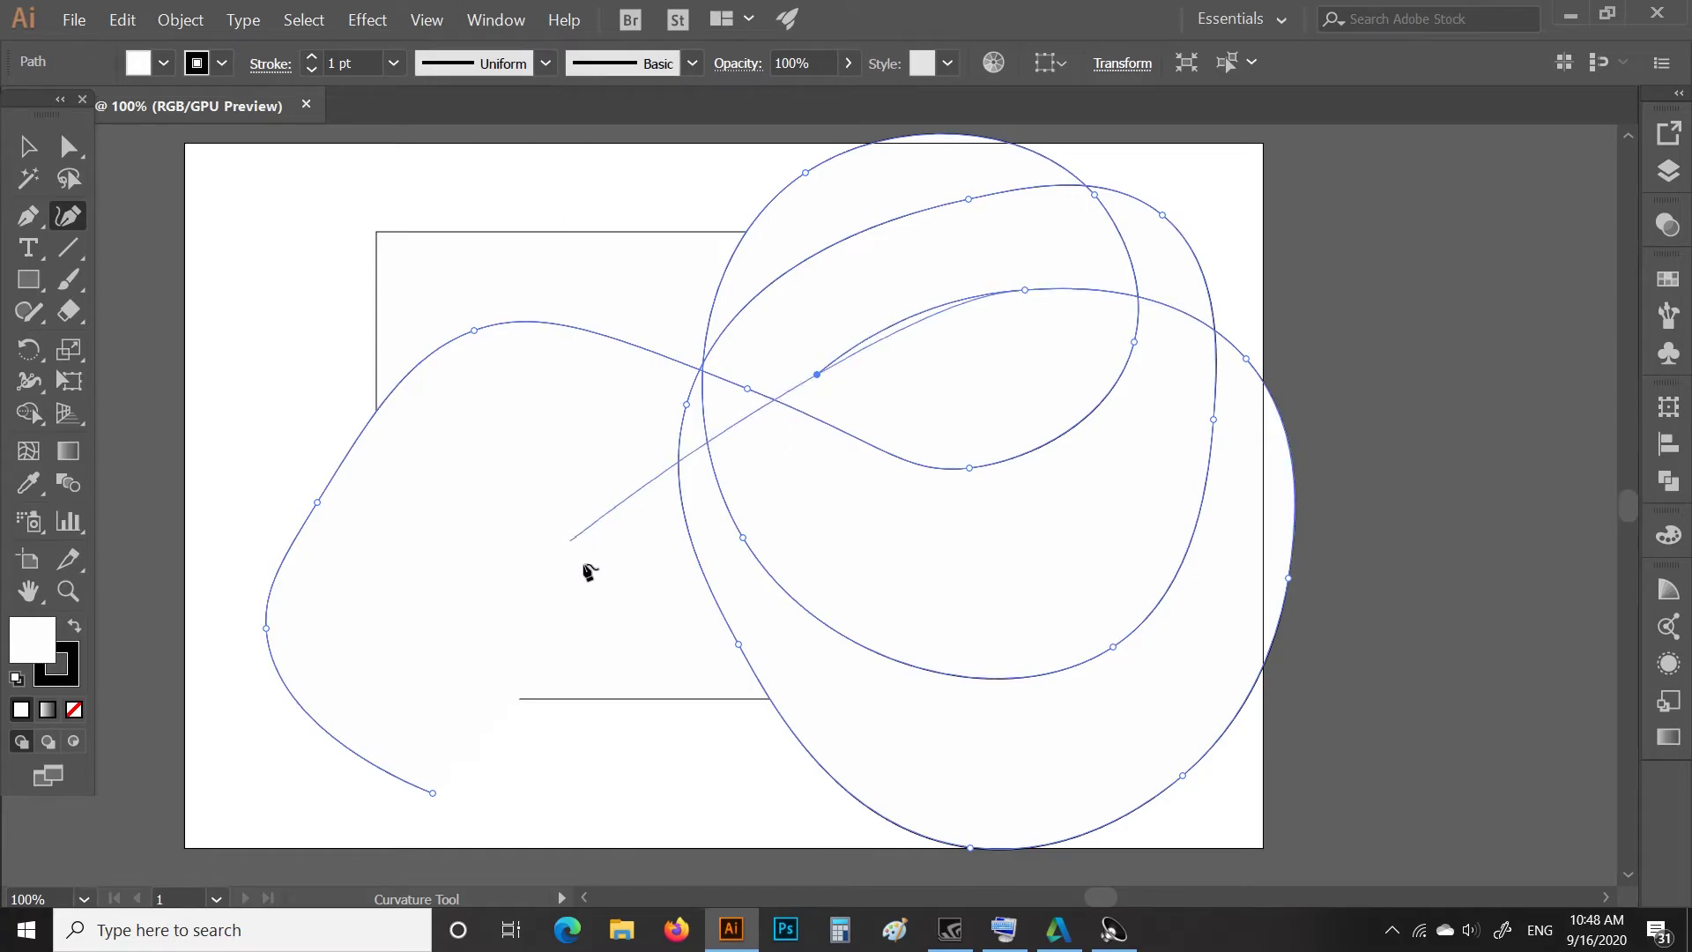
pyautogui.click(617, 622)
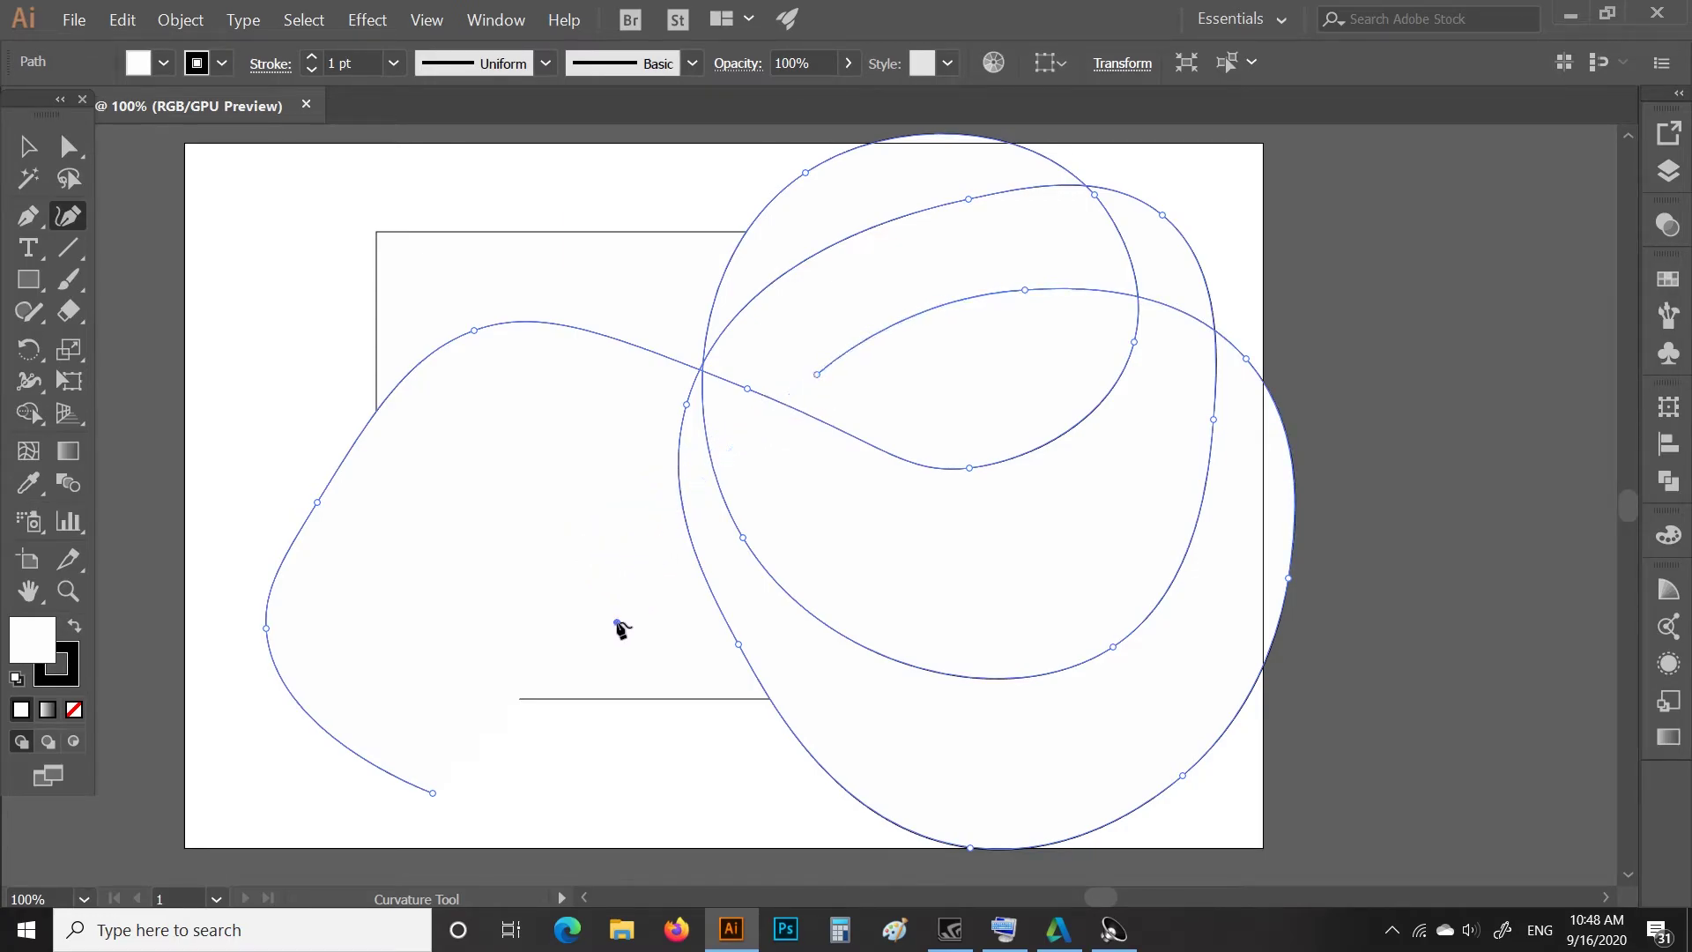
pyautogui.click(682, 811)
pyautogui.click(443, 729)
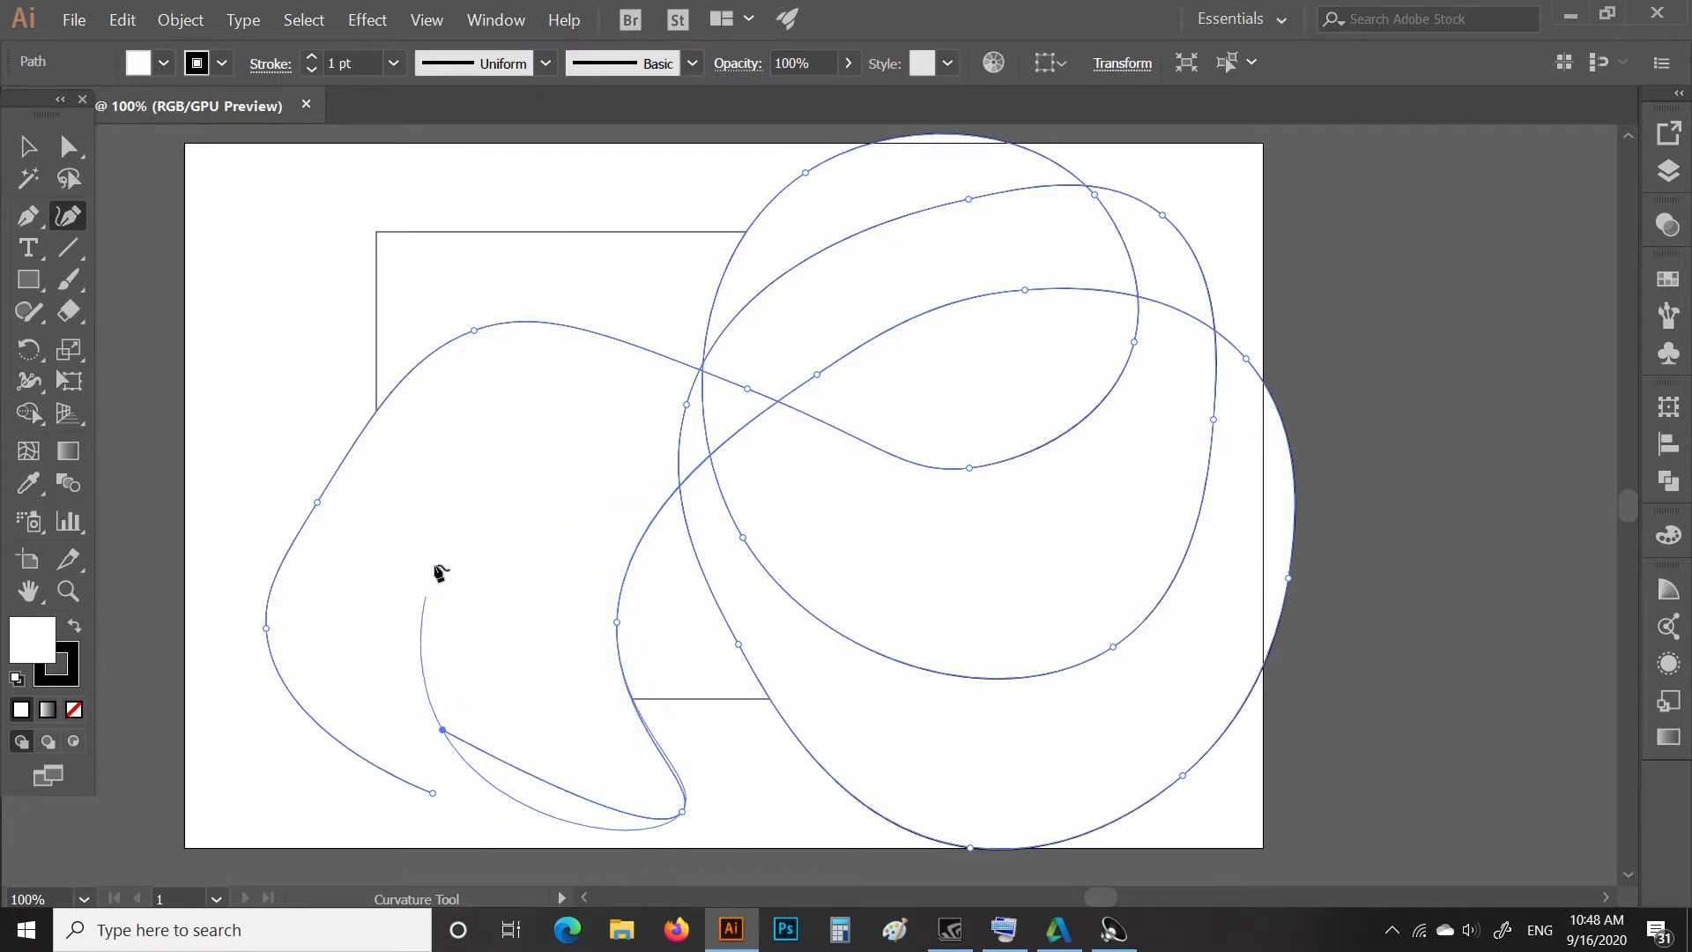
pyautogui.click(439, 541)
pyautogui.press('Escape')
# Draw more curves across the upper left, forming a small loop and bending down the middle.
pyautogui.click(600, 292)
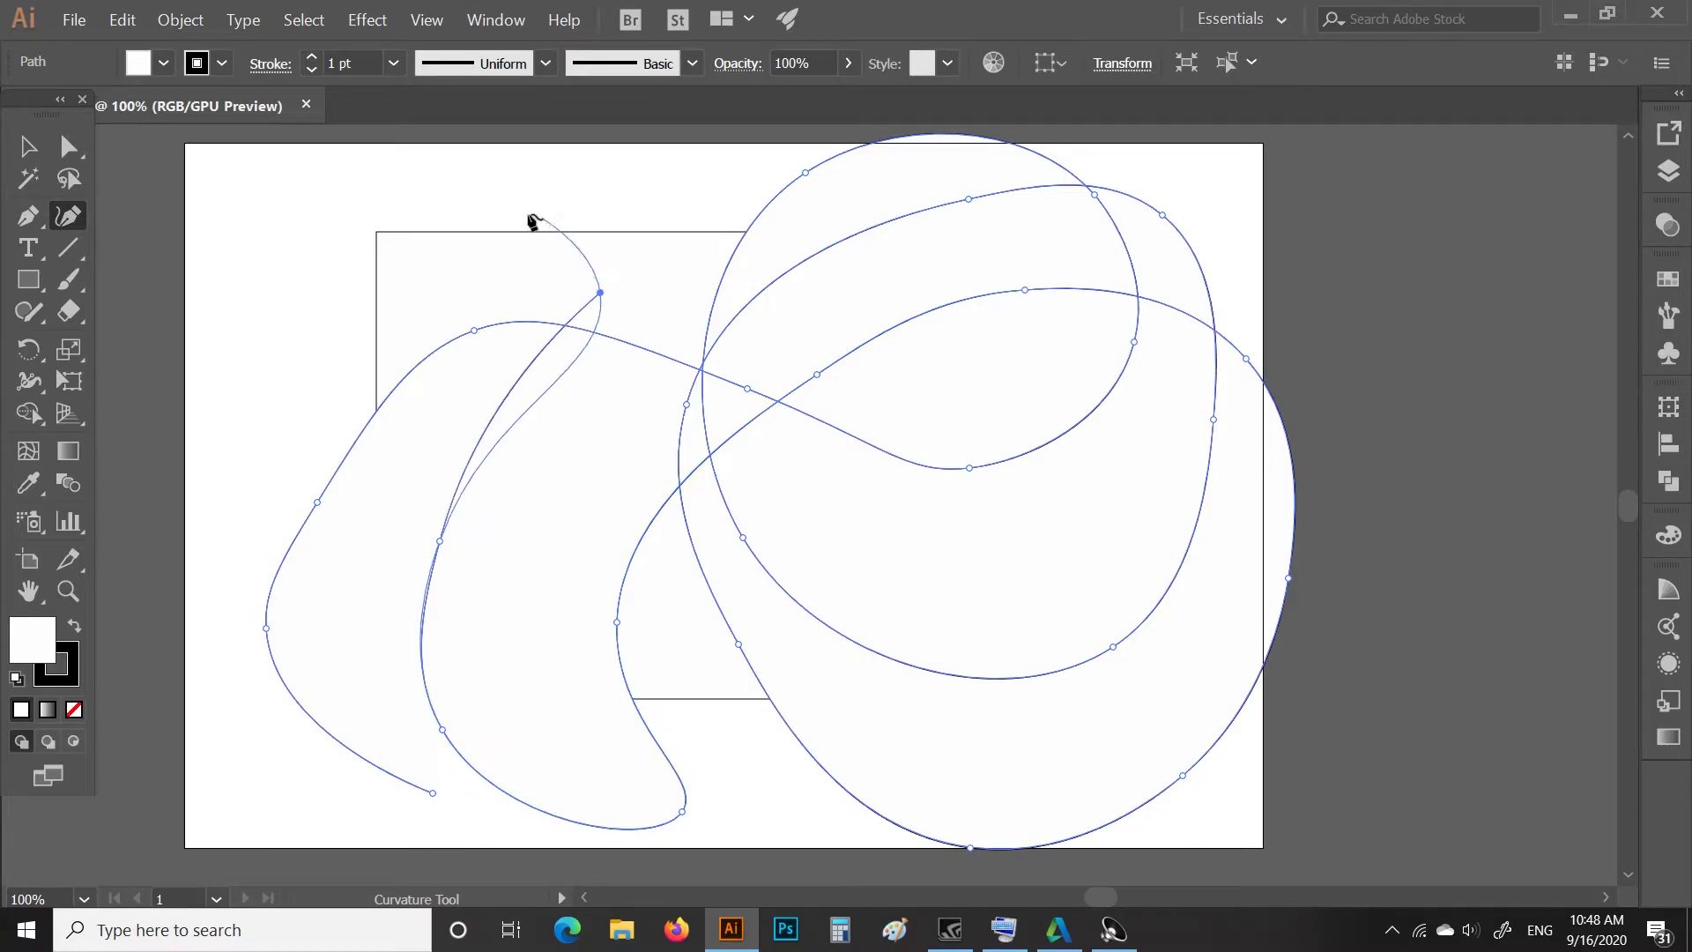
pyautogui.click(377, 204)
pyautogui.click(250, 268)
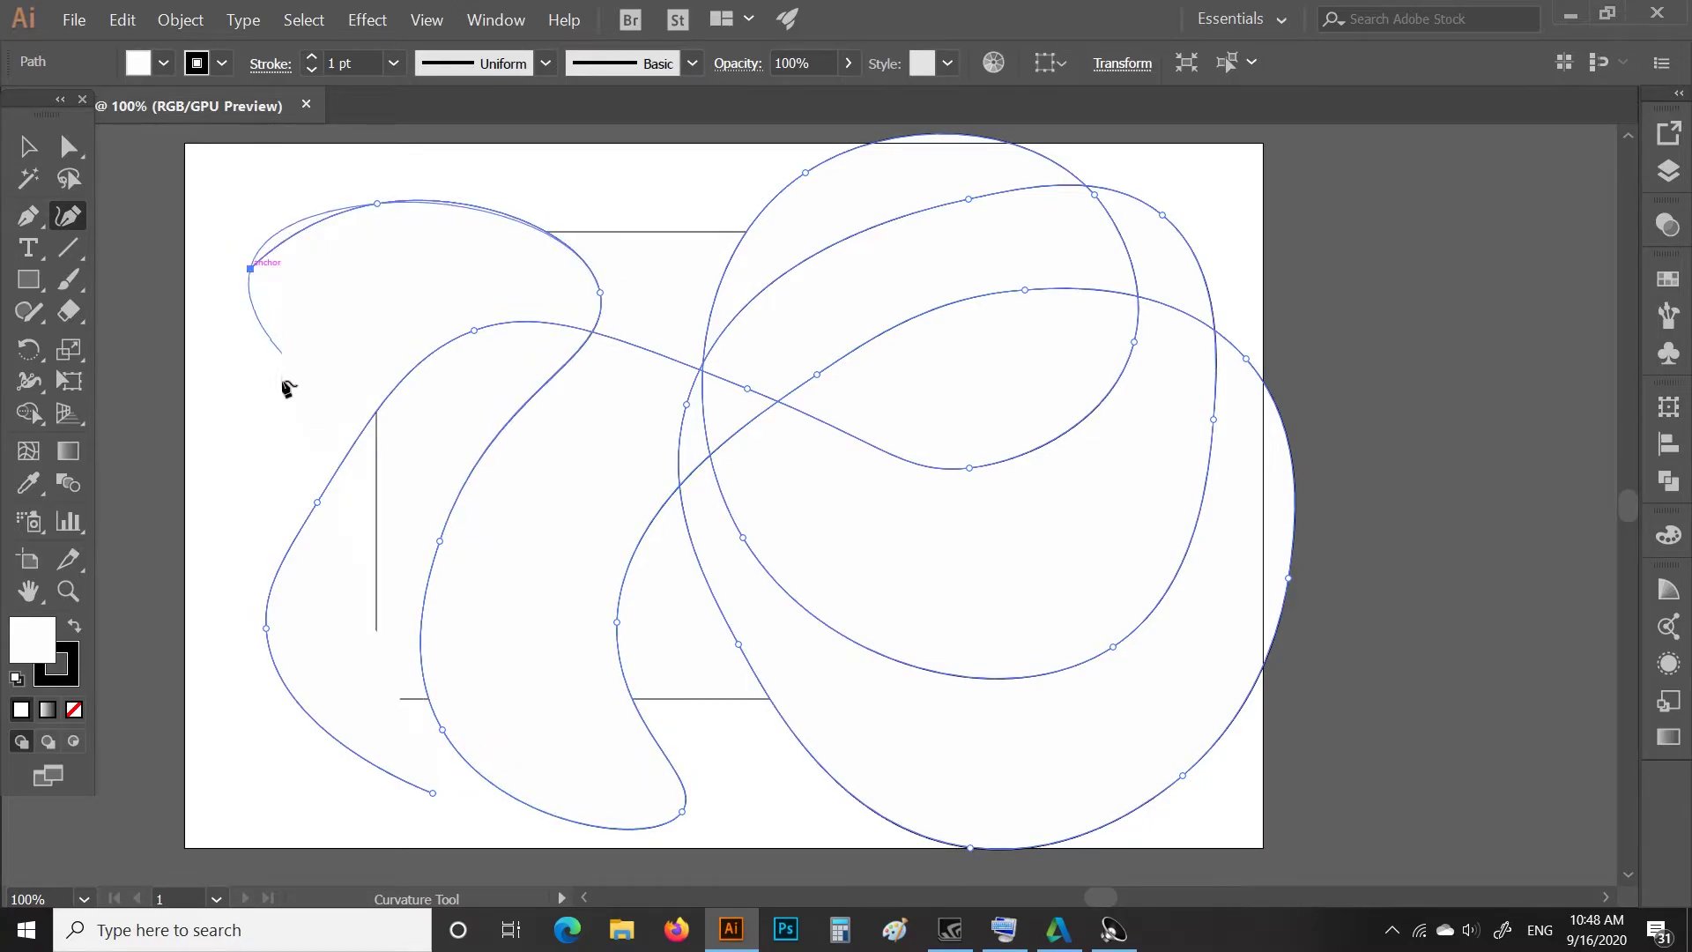
pyautogui.click(284, 394)
pyautogui.click(329, 535)
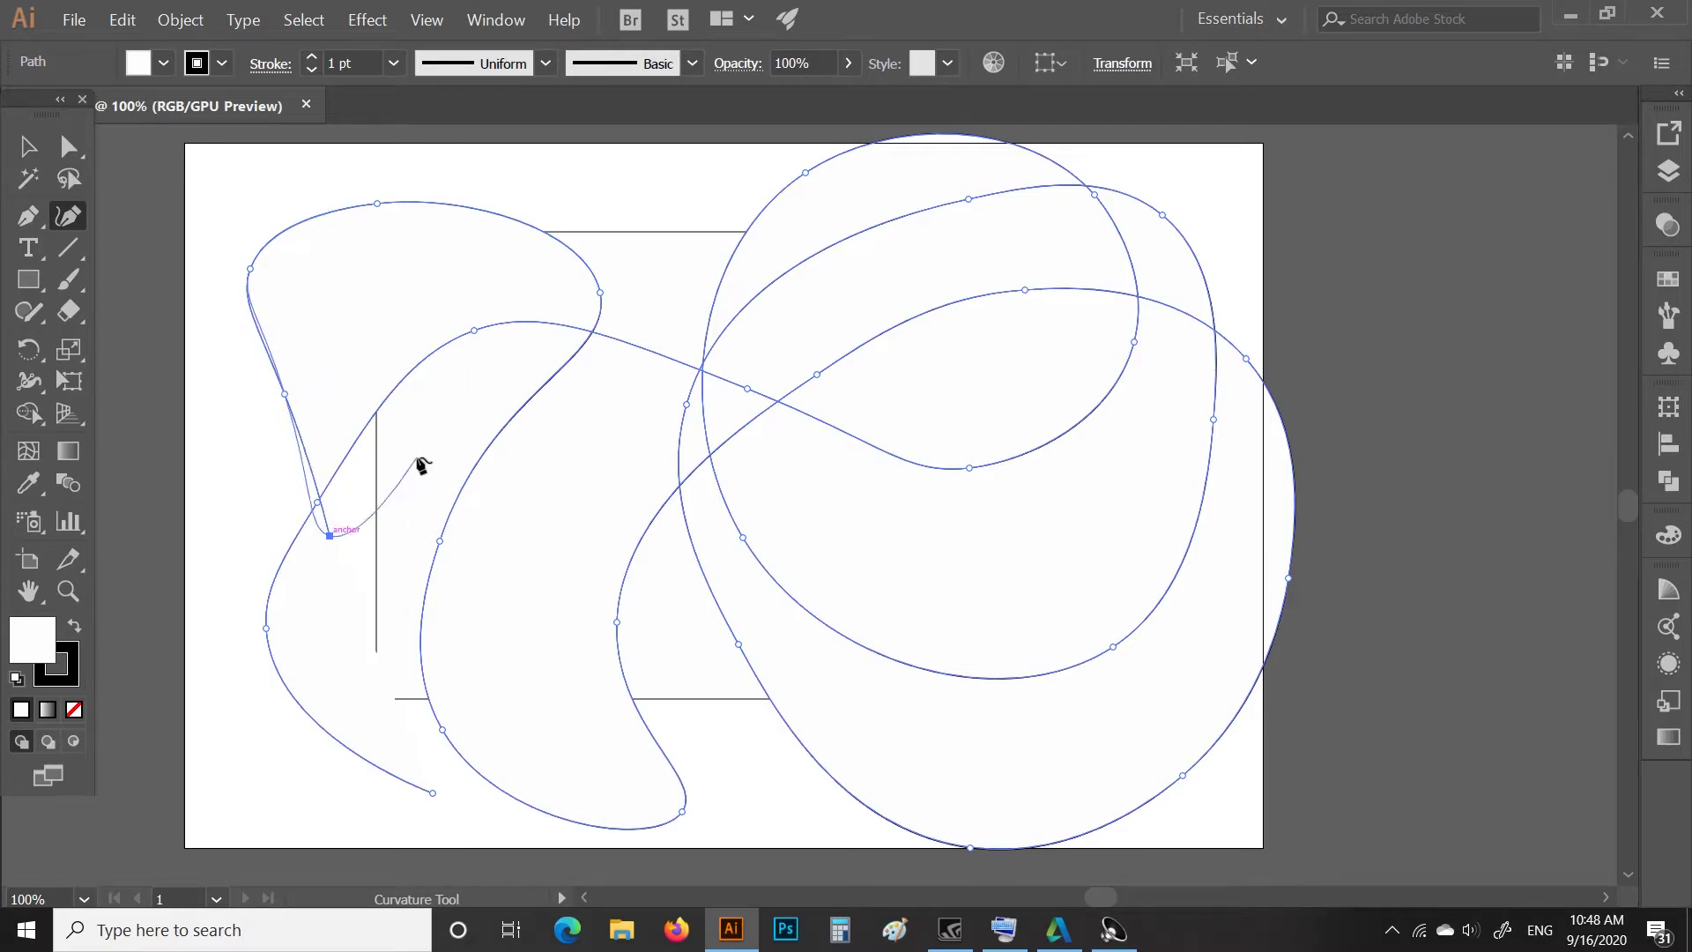
pyautogui.click(417, 457)
pyautogui.click(396, 285)
pyautogui.click(616, 218)
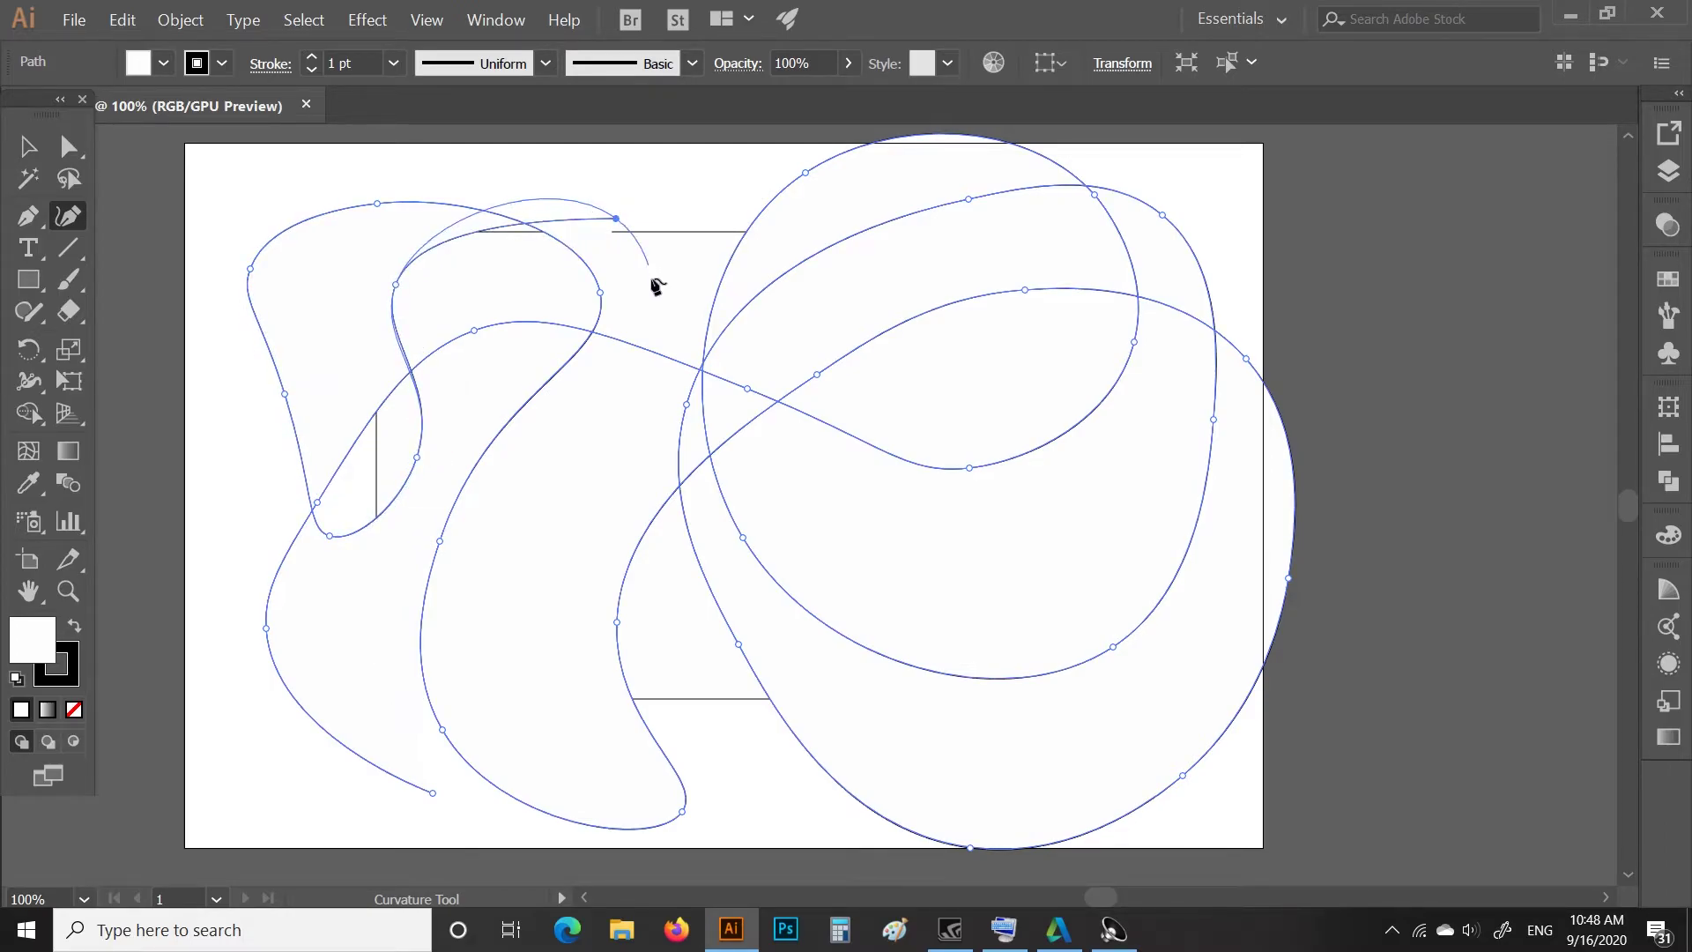
pyautogui.click(648, 297)
pyautogui.click(614, 420)
pyautogui.click(574, 541)
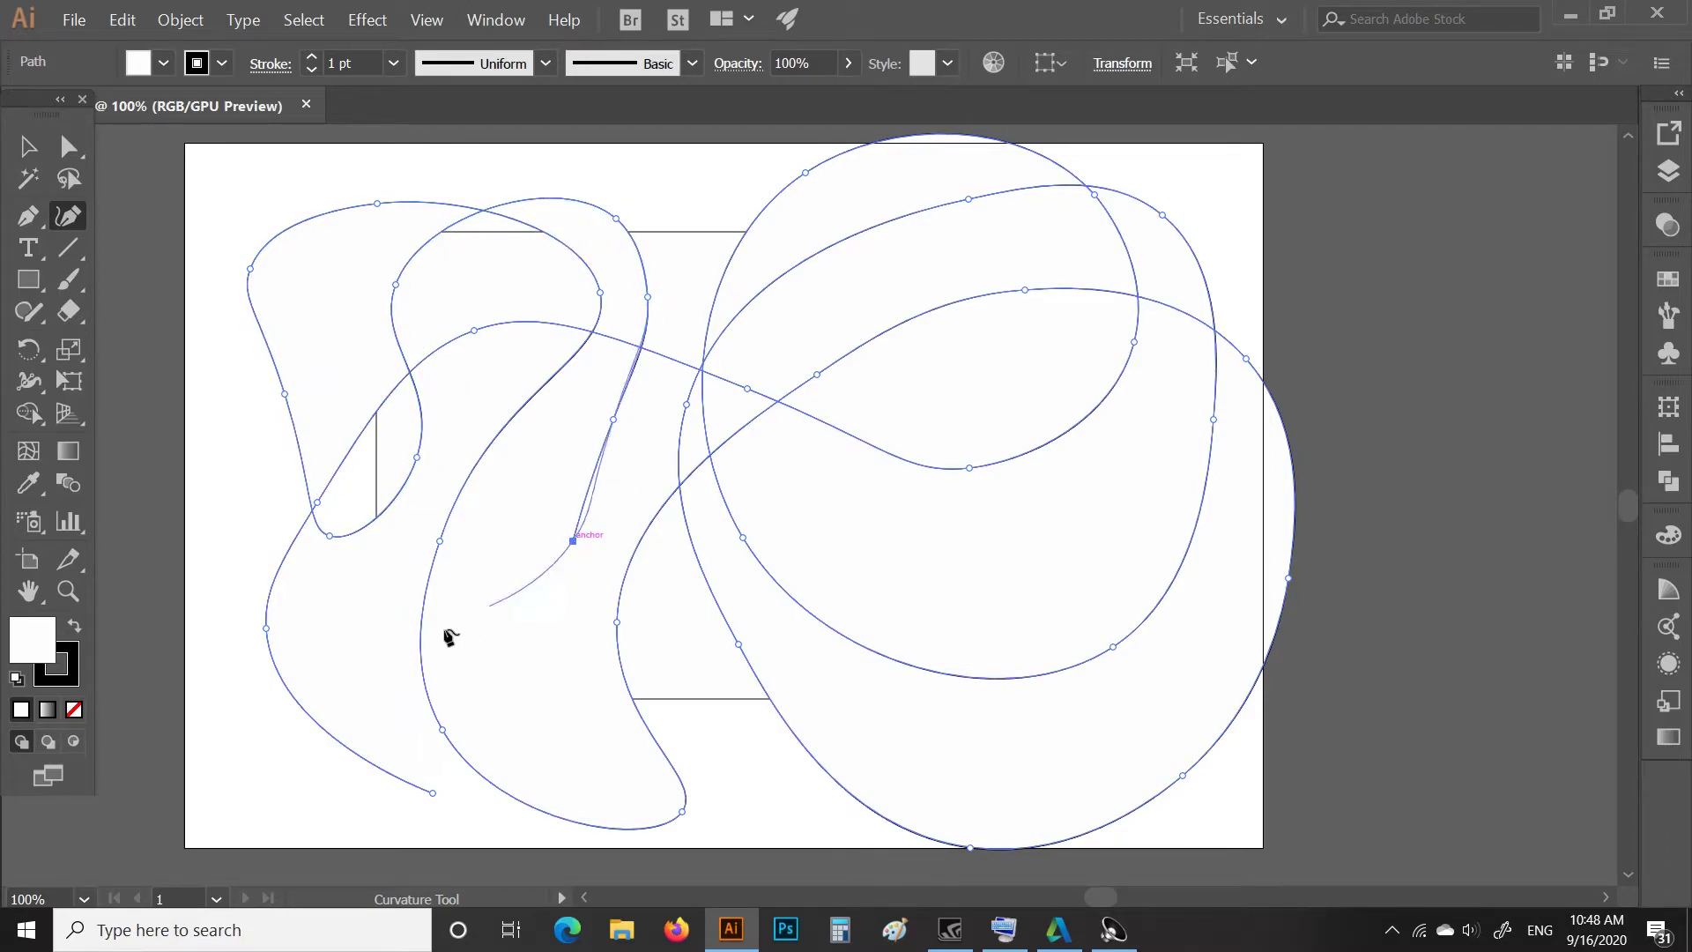
pyautogui.click(397, 652)
# Loop the path up to the top-left corner, down the left edge, and end along the lower curve.
pyautogui.click(227, 526)
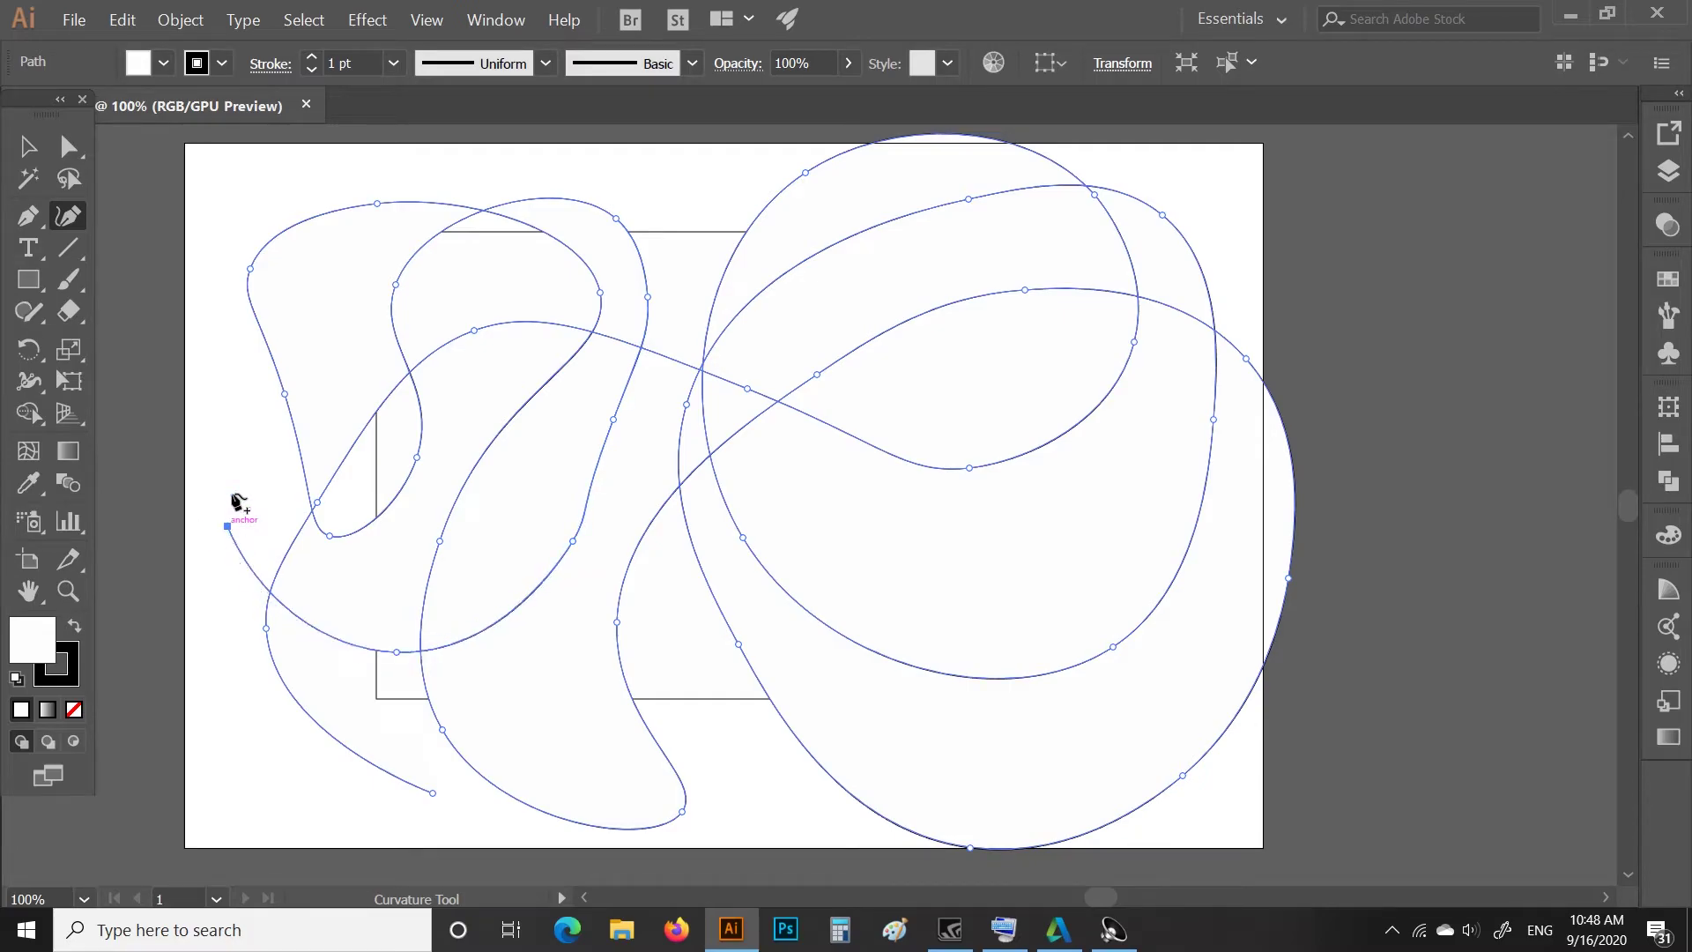
pyautogui.click(236, 447)
pyautogui.click(334, 345)
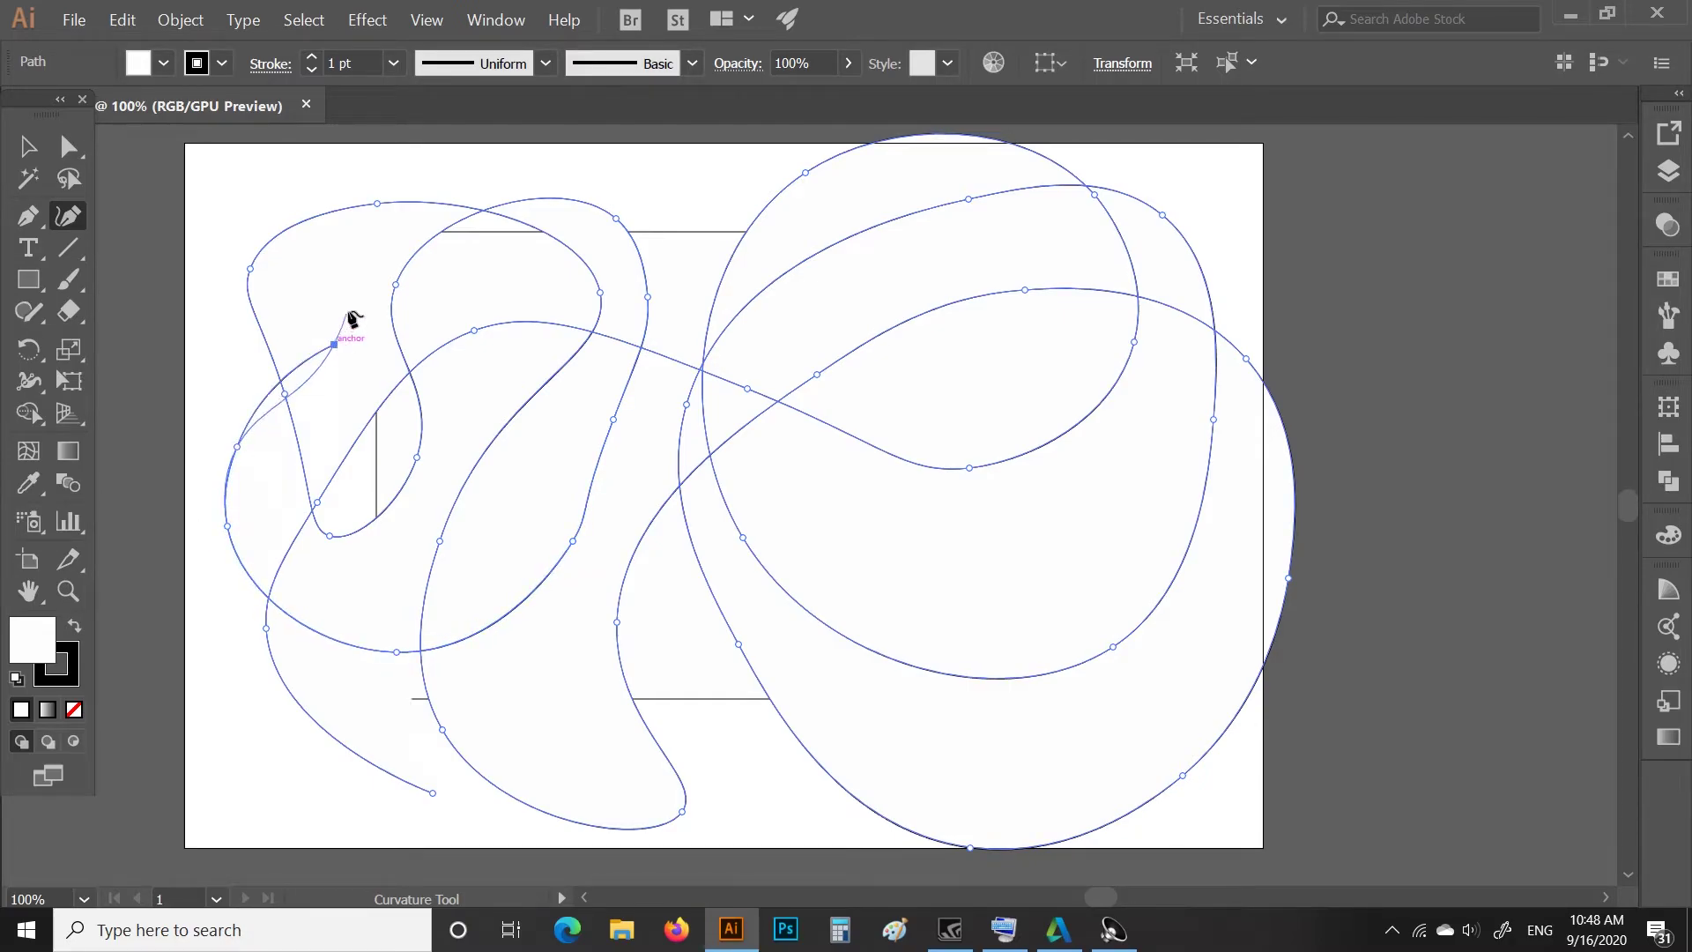
pyautogui.click(345, 256)
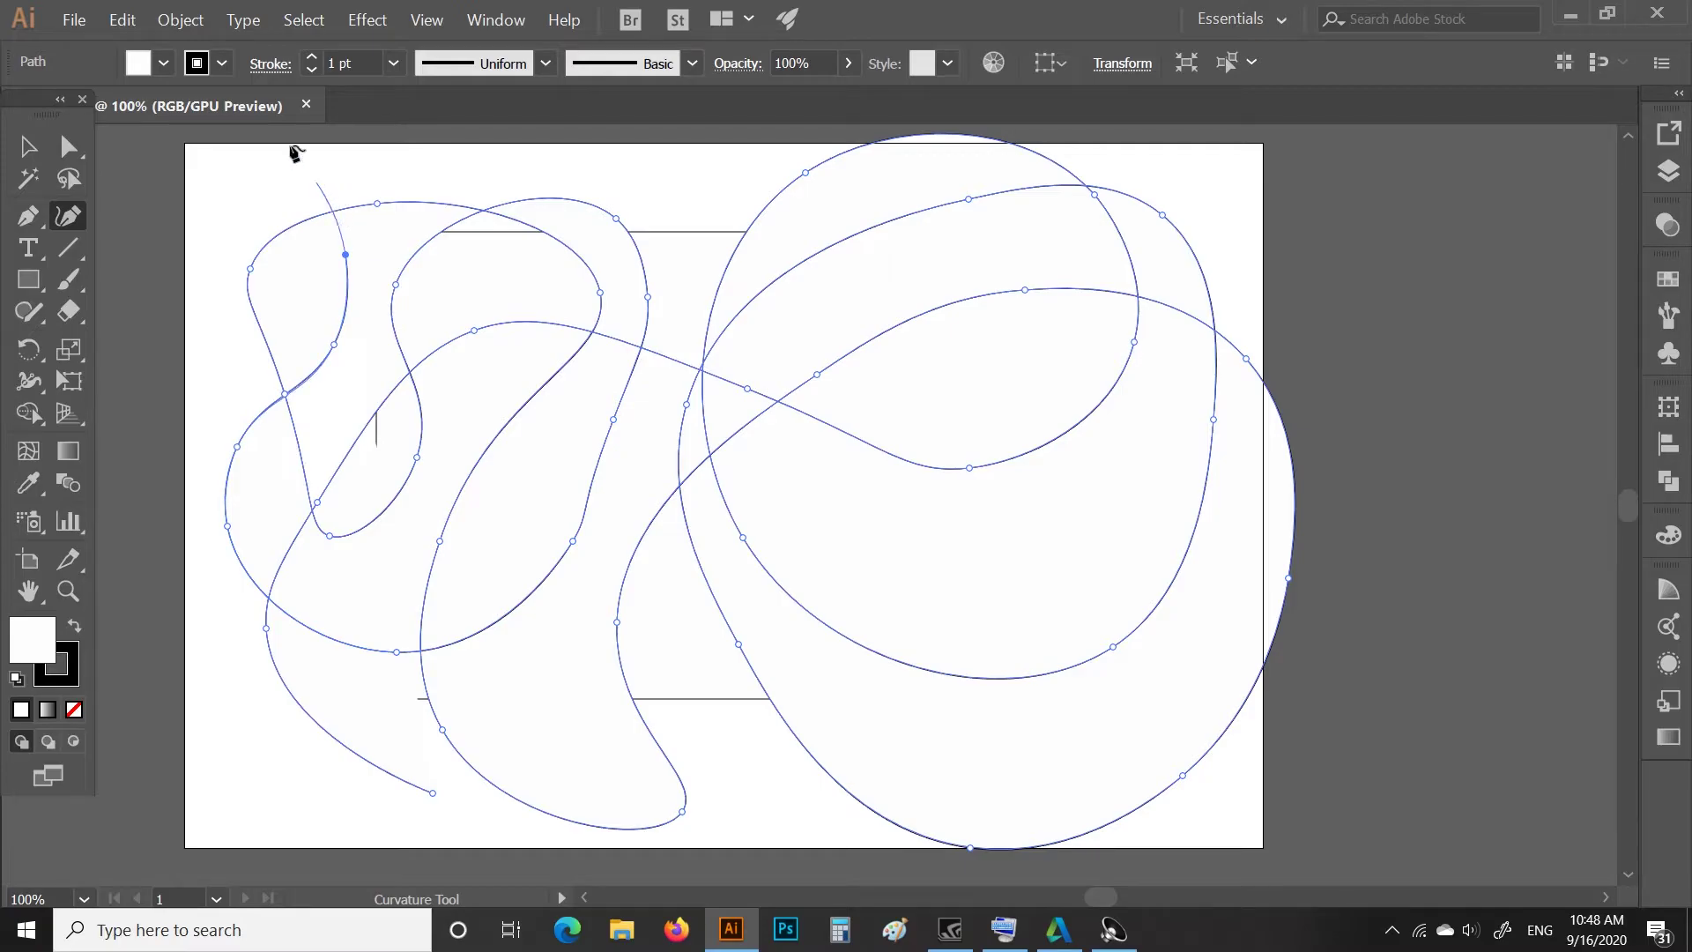
pyautogui.click(280, 179)
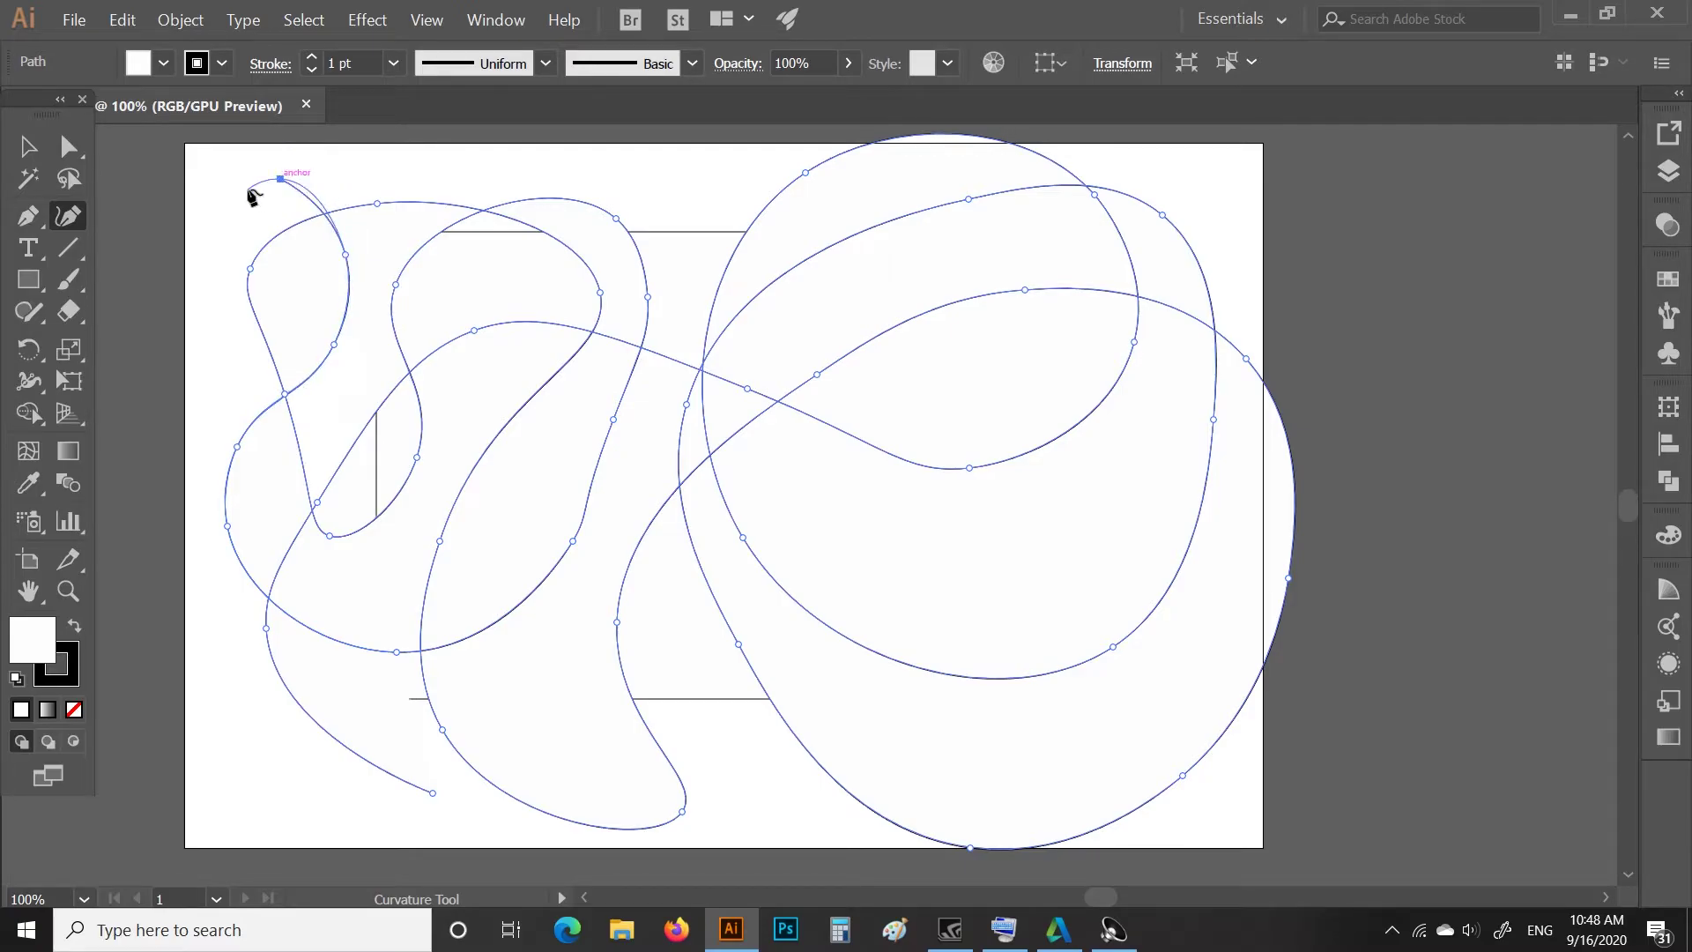
pyautogui.click(237, 189)
pyautogui.click(197, 307)
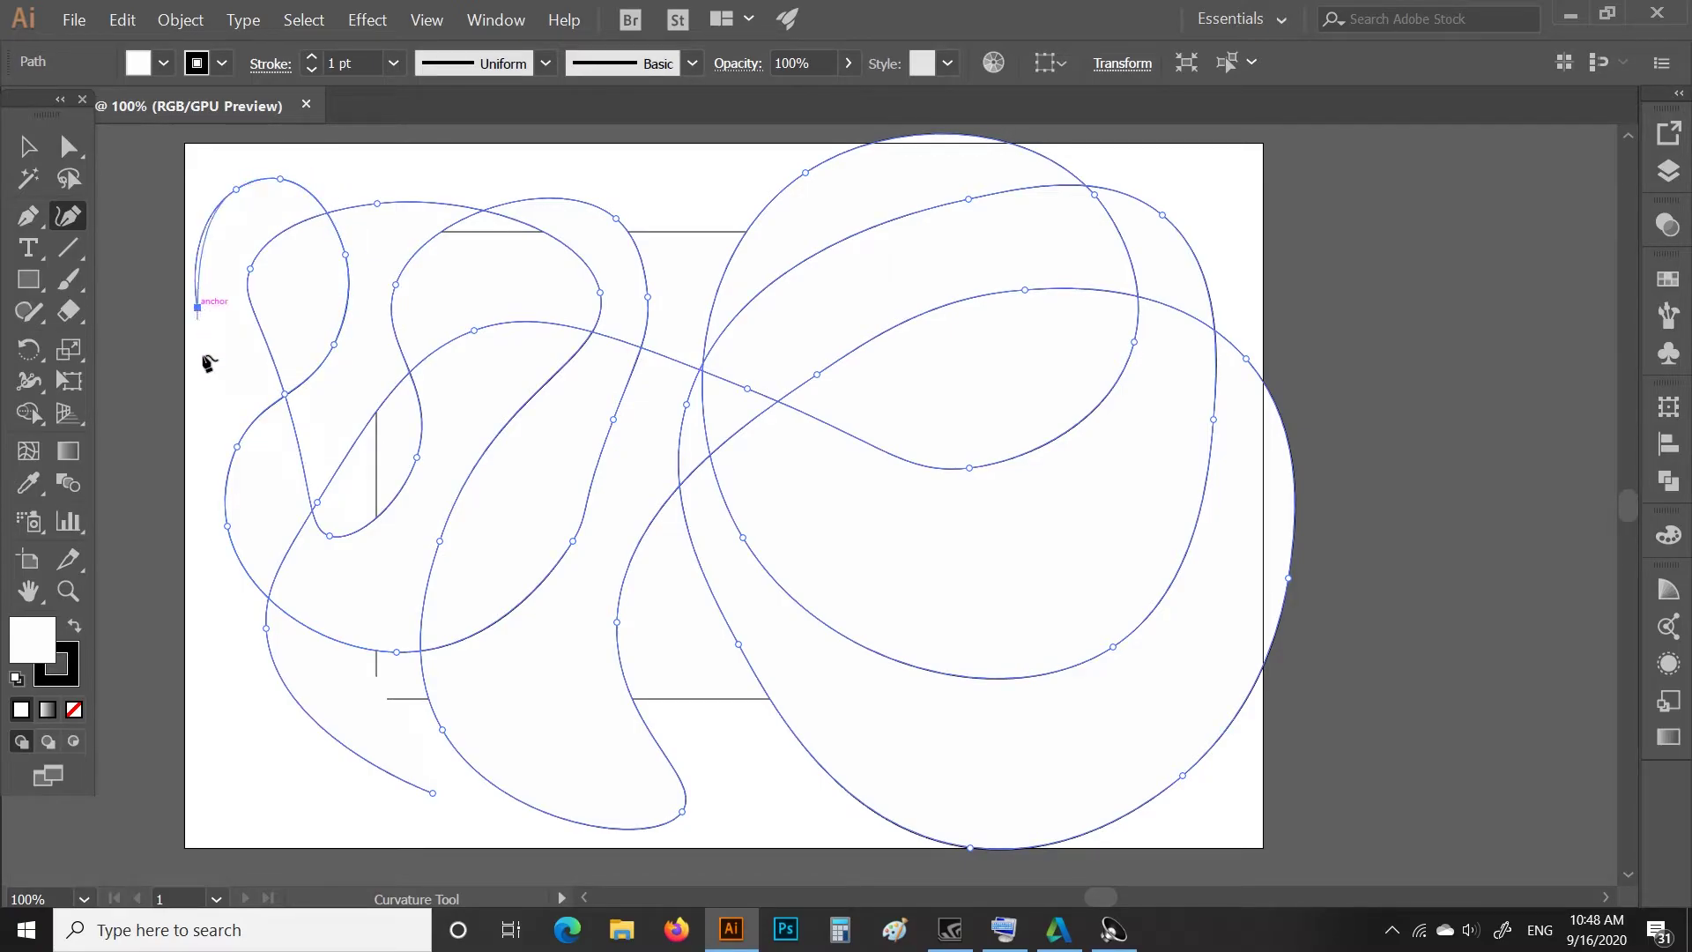
pyautogui.click(220, 388)
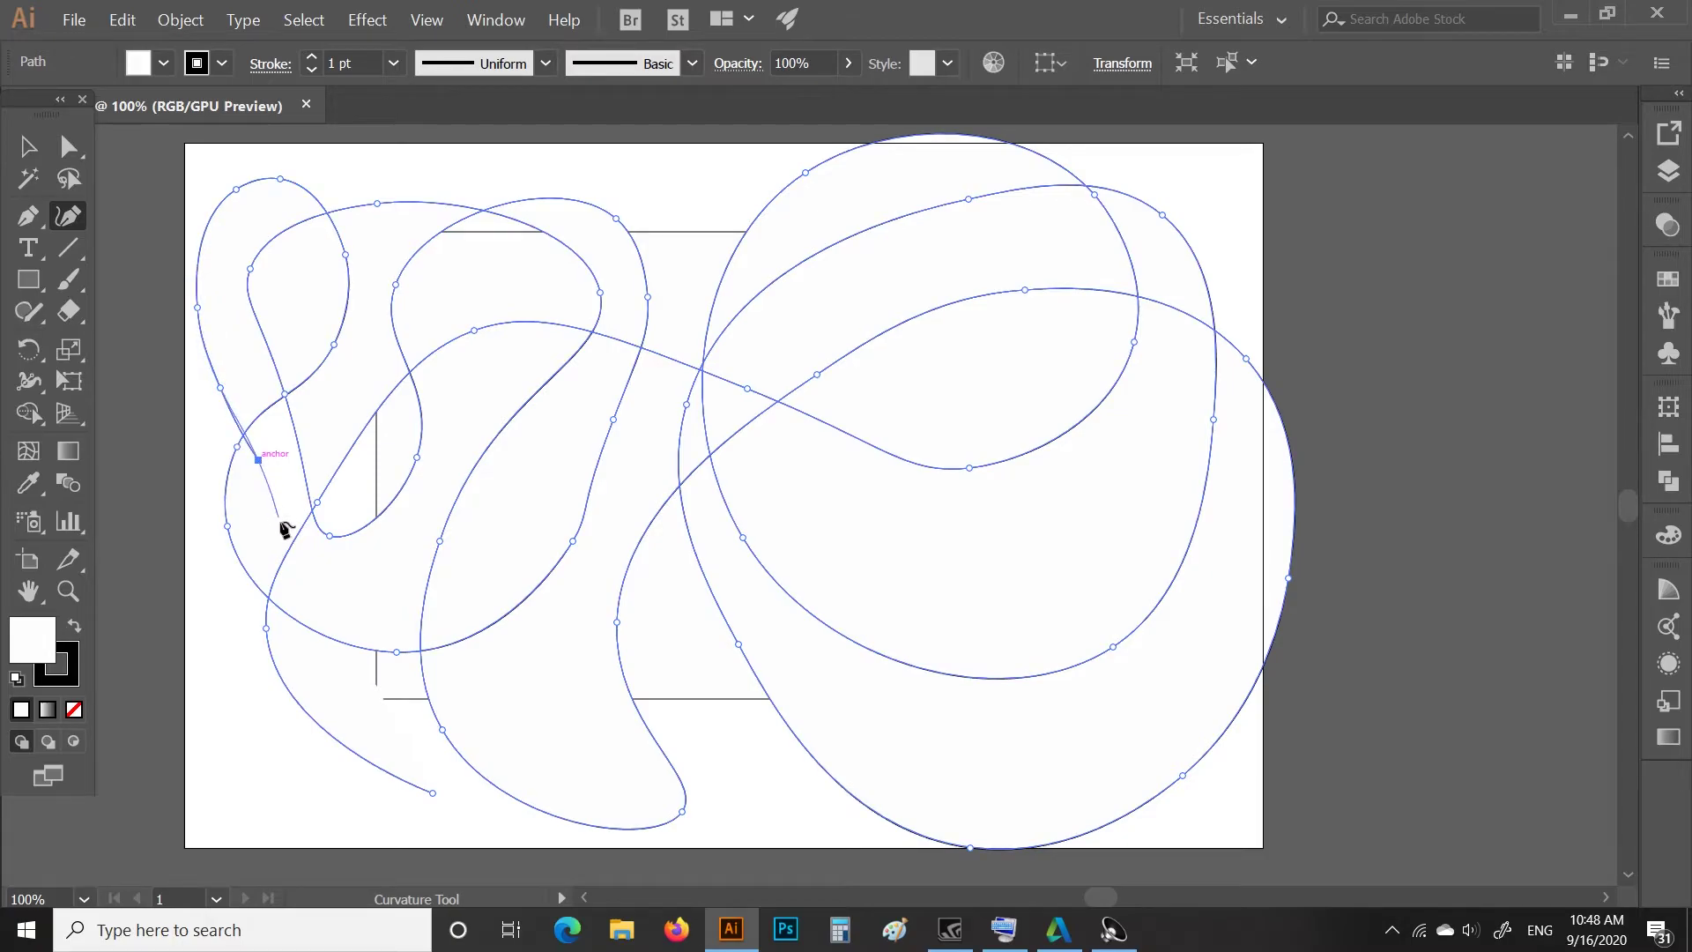
pyautogui.click(299, 581)
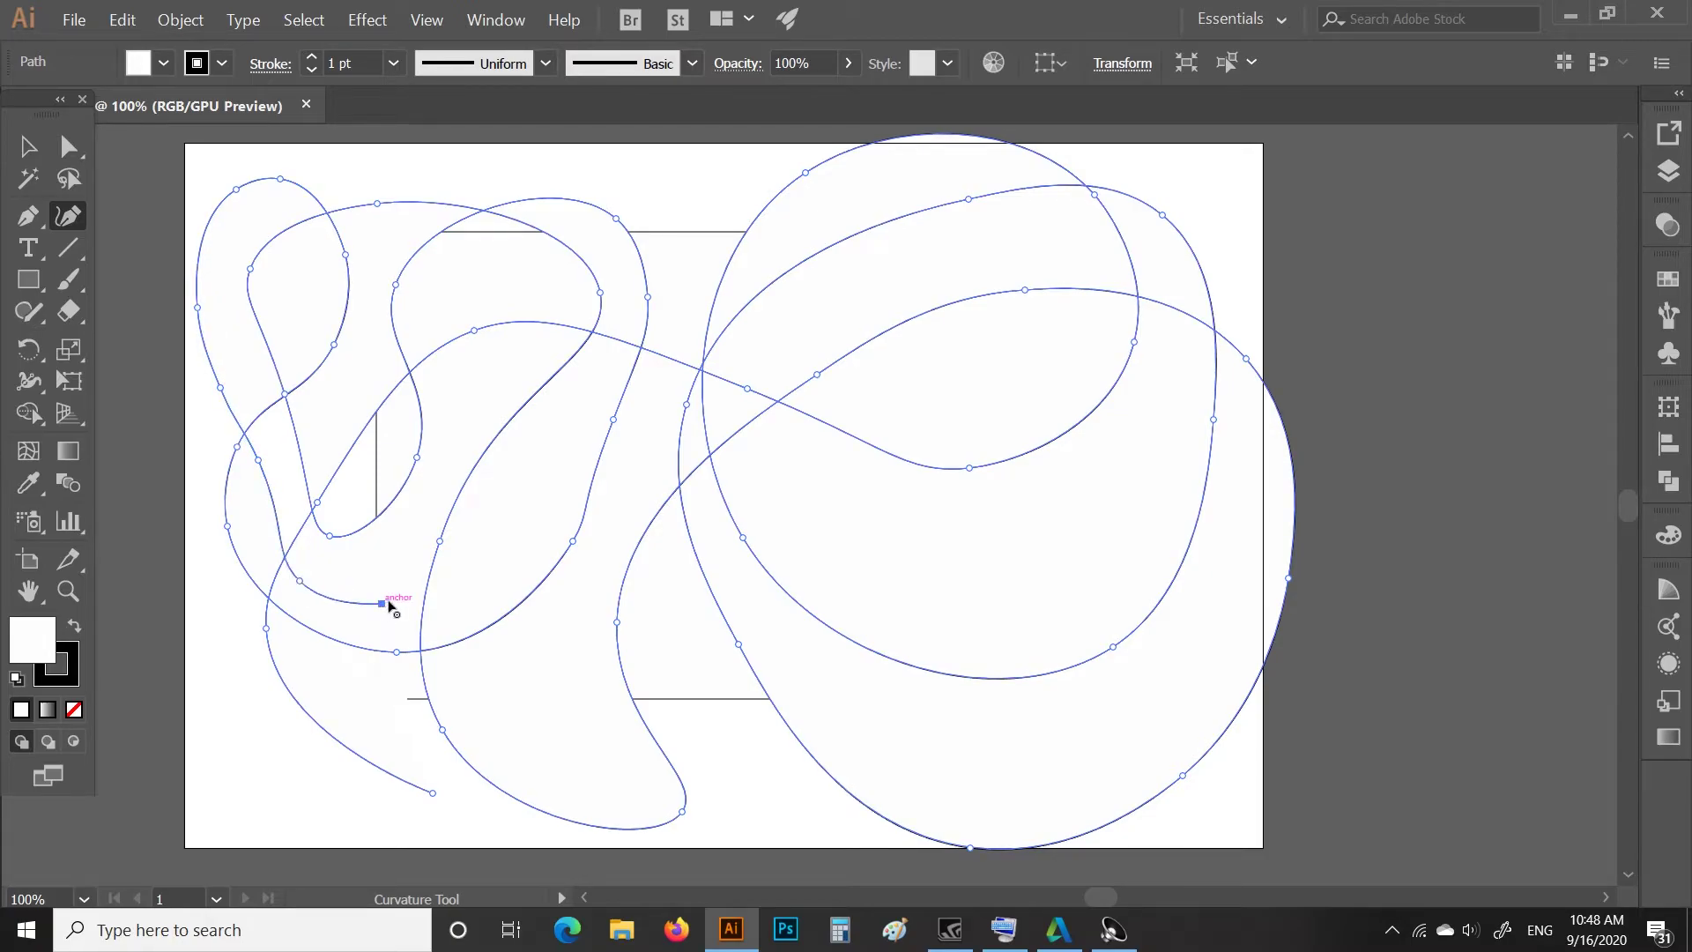
pyautogui.click(382, 604)
pyautogui.click(453, 589)
pyautogui.click(551, 482)
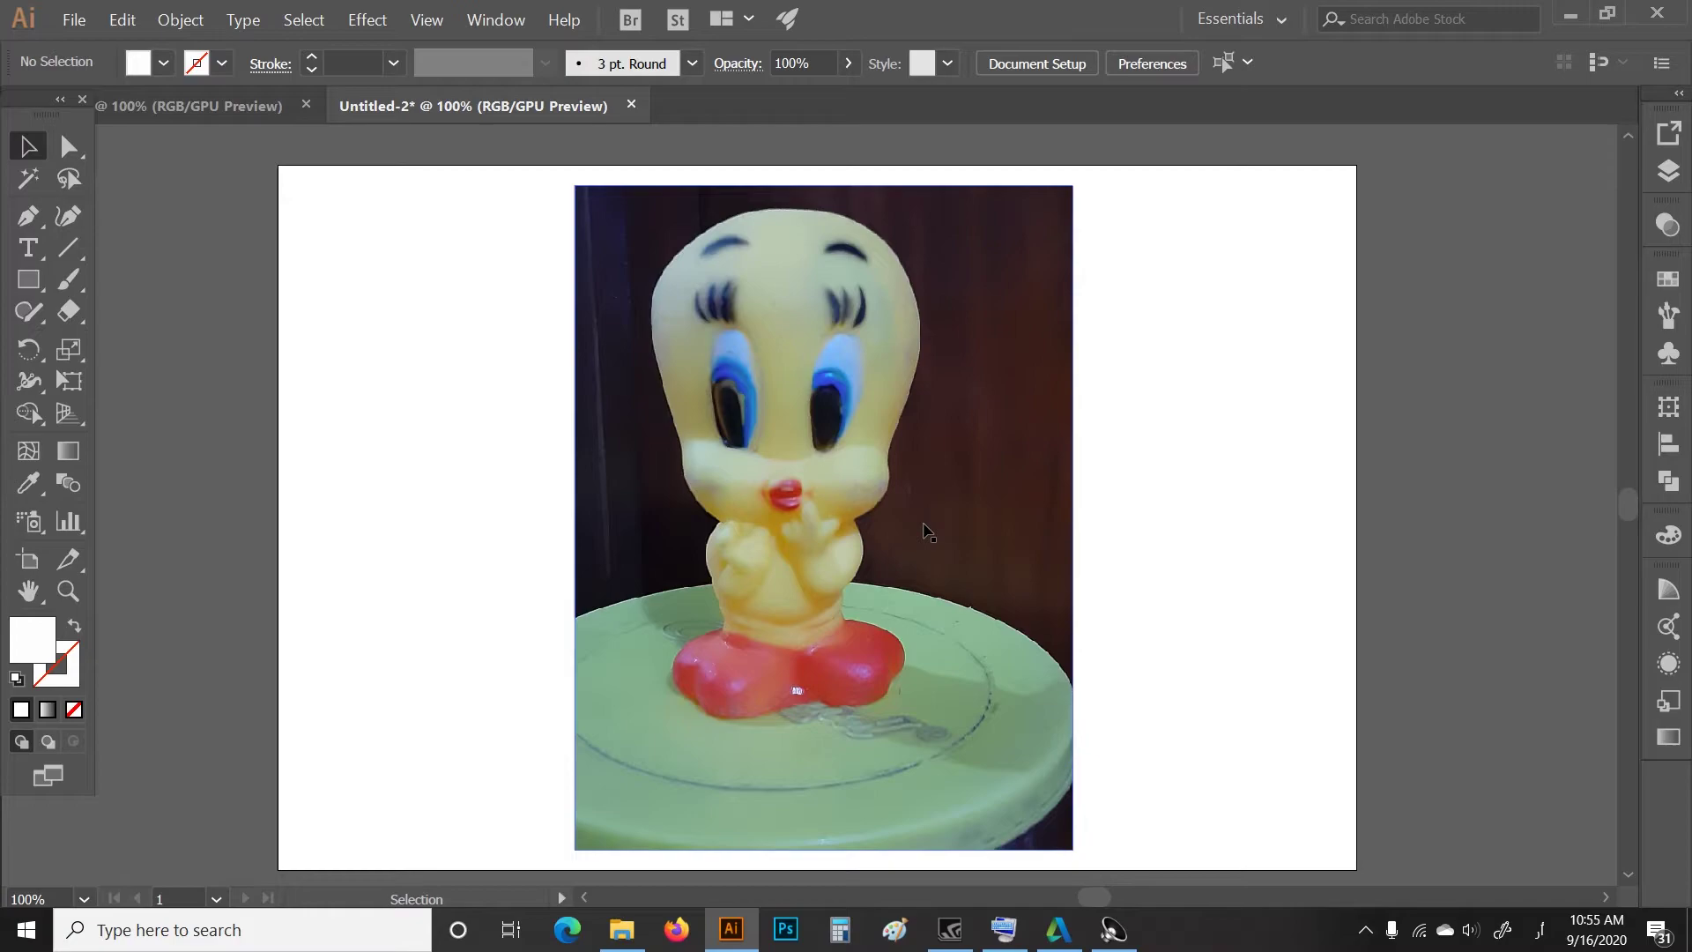
# Fade the selected Tweety photo to 36% opacity.
pyautogui.click(814, 504)
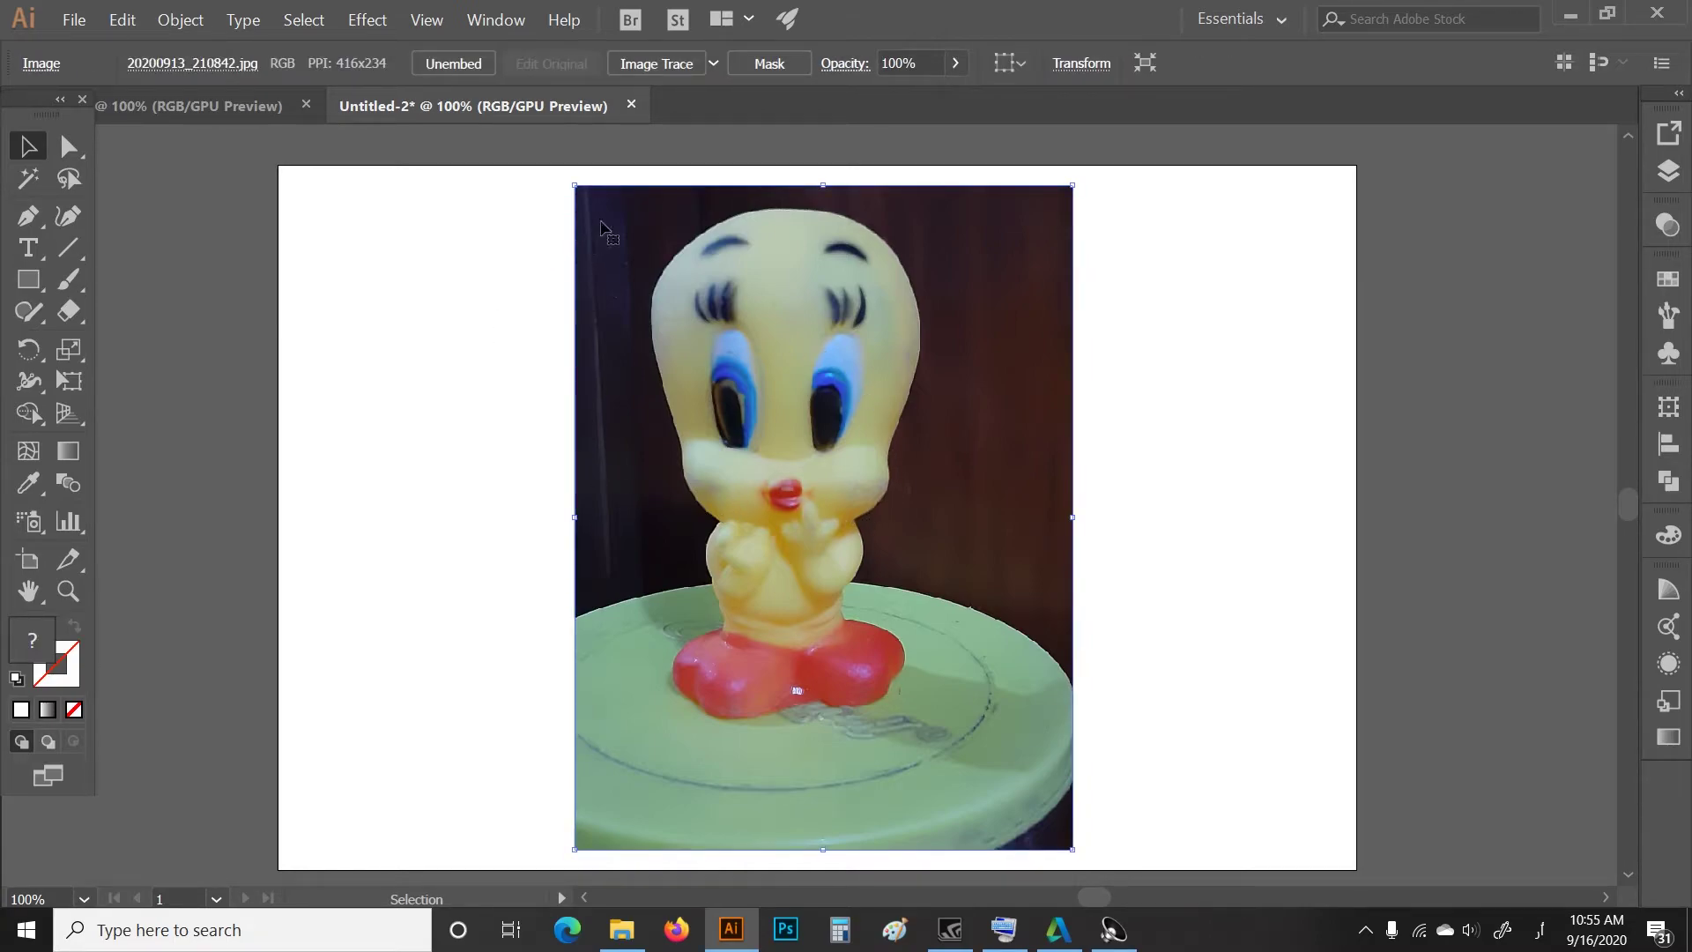
pyautogui.click(956, 63)
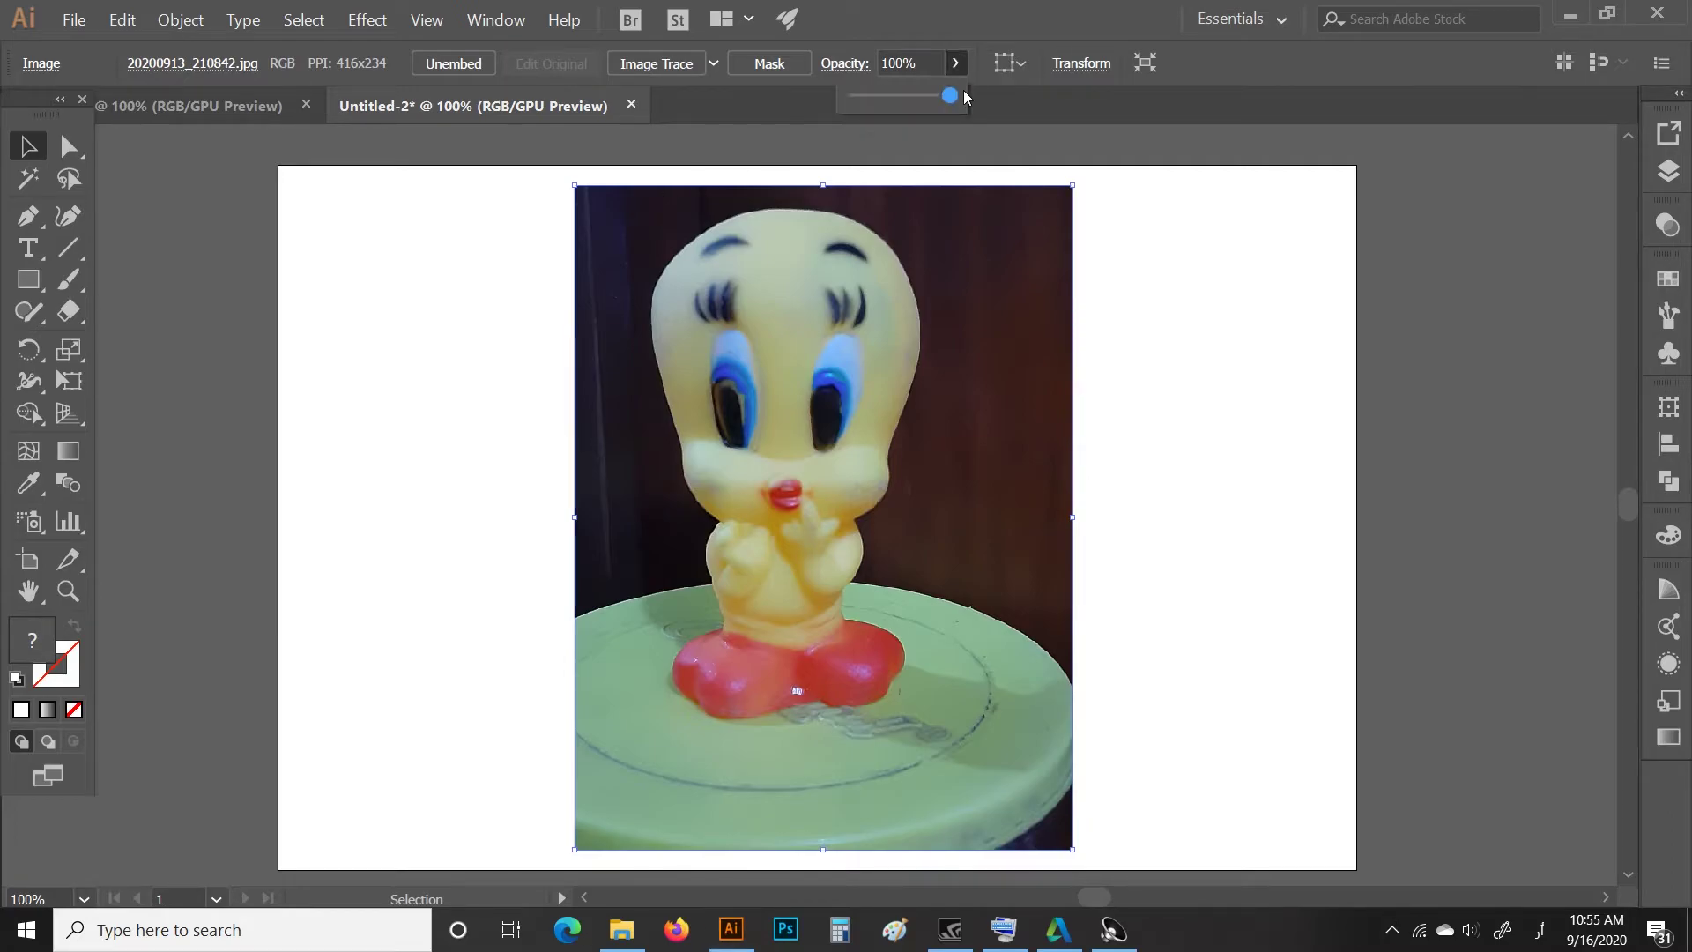
pyautogui.moveTo(952, 97); pyautogui.dragTo(907, 97)
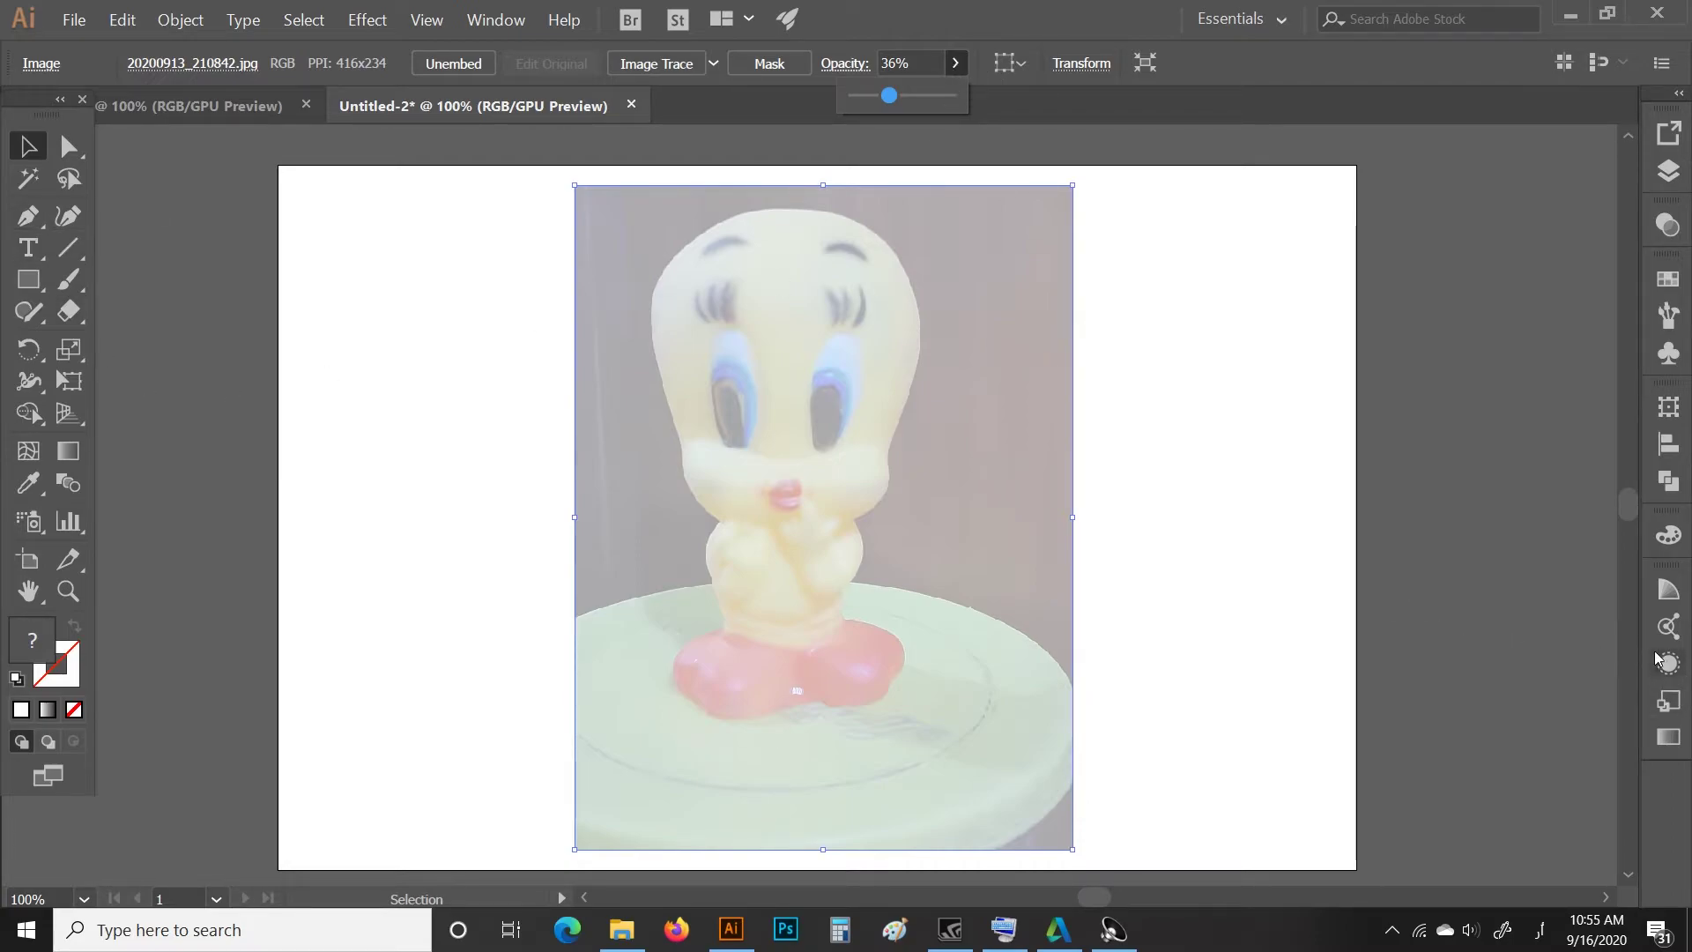
# Lock Layer 1 holding the photo and add a new layer on top.
pyautogui.click(1668, 170)
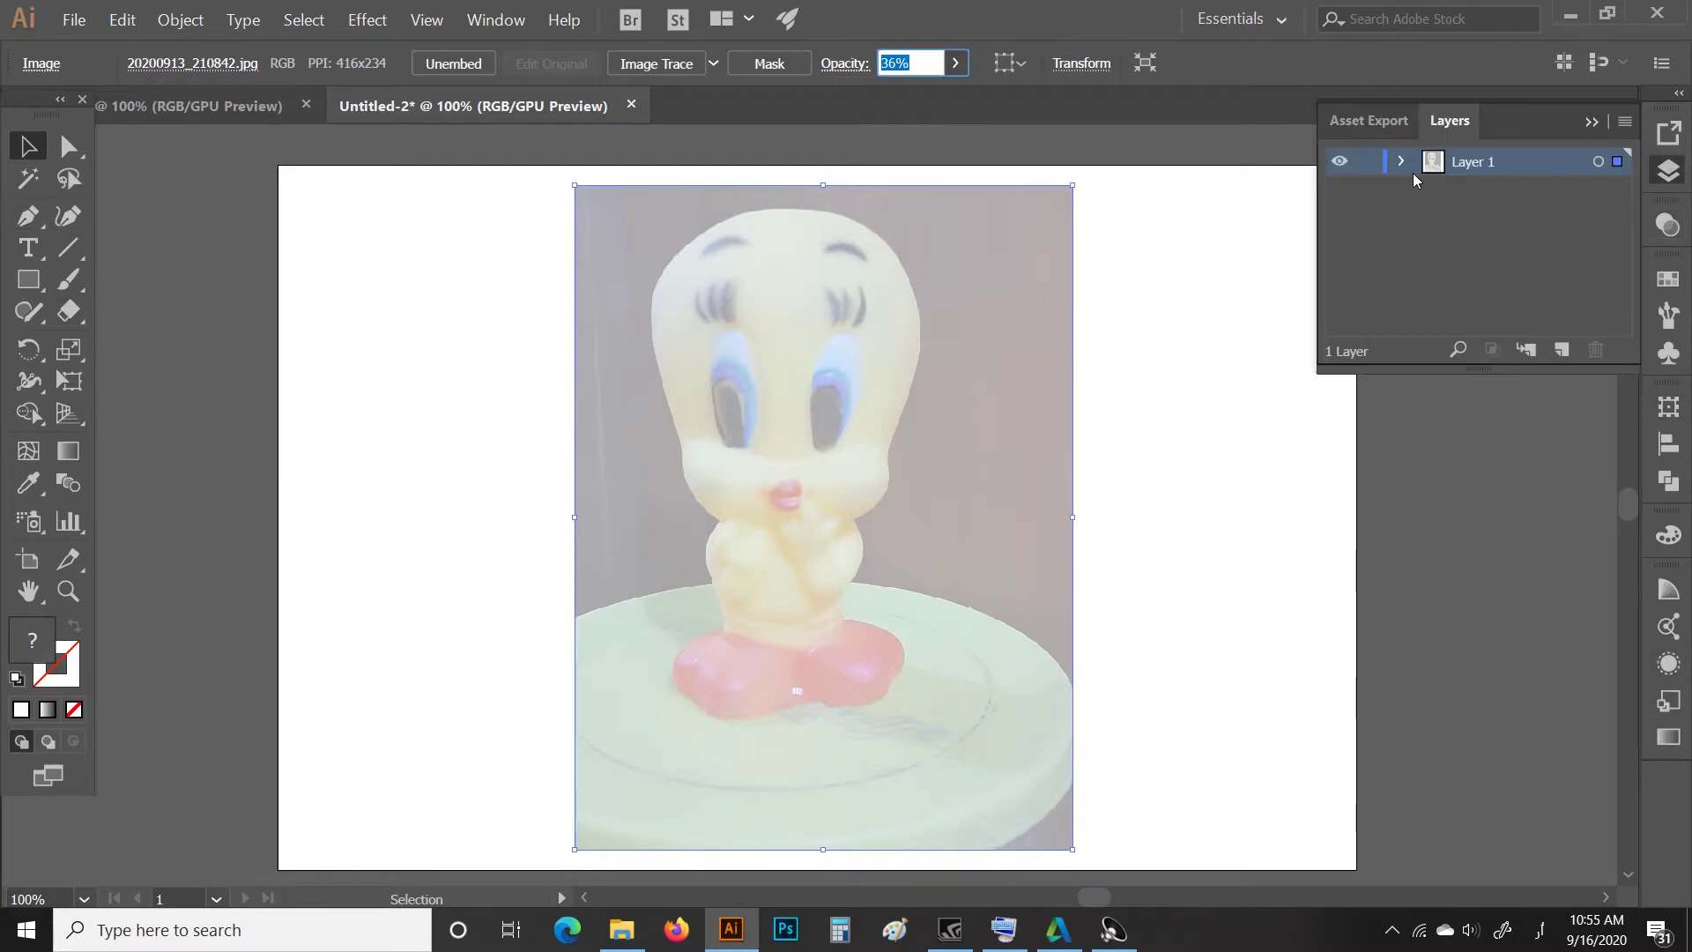
pyautogui.click(1372, 163)
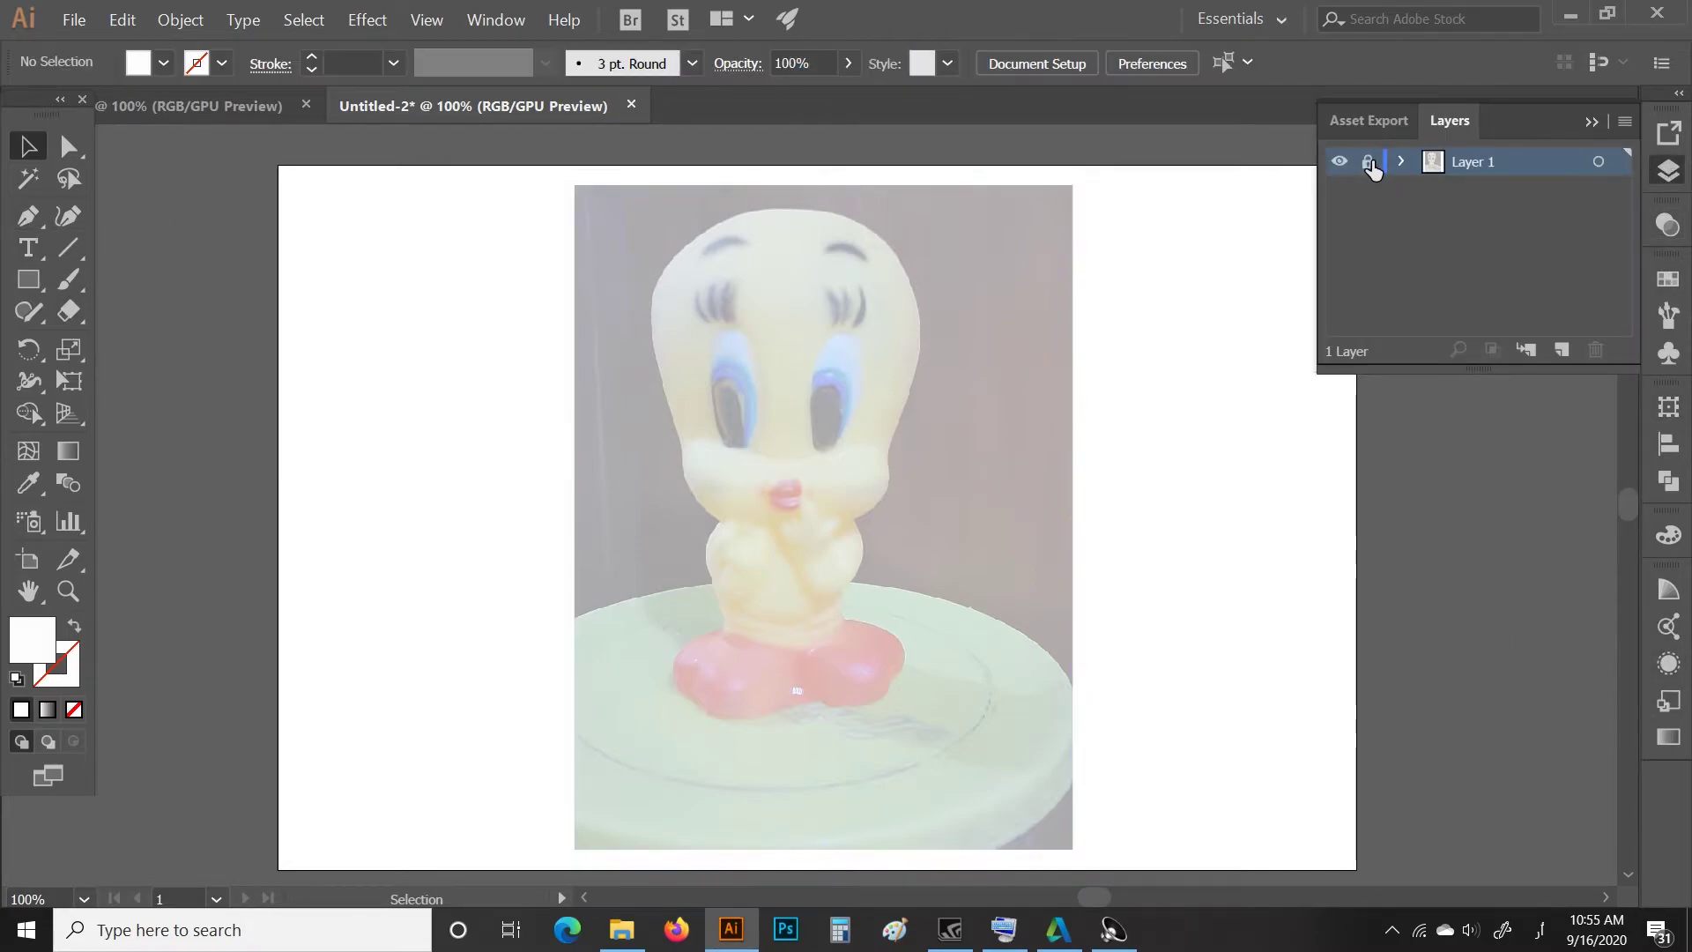
pyautogui.click(1560, 351)
pyautogui.click(1590, 122)
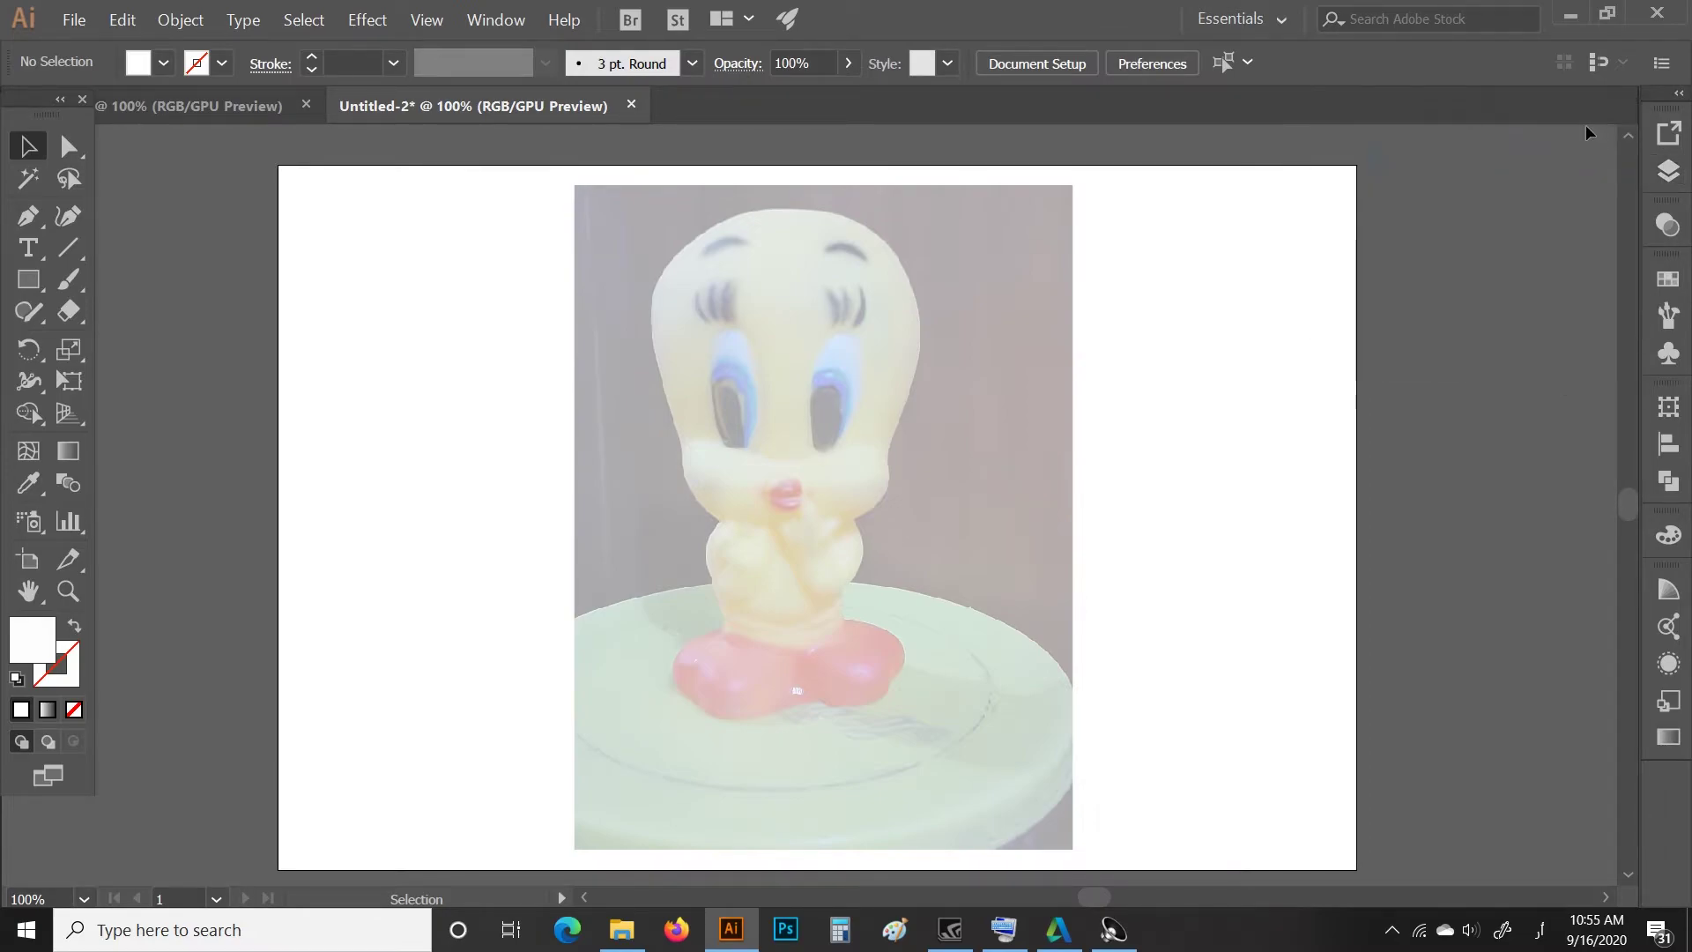
# Pen-trace from the head top to a curved anchor on its left edge, then reset default fill/stroke.
pyautogui.click(34, 223)
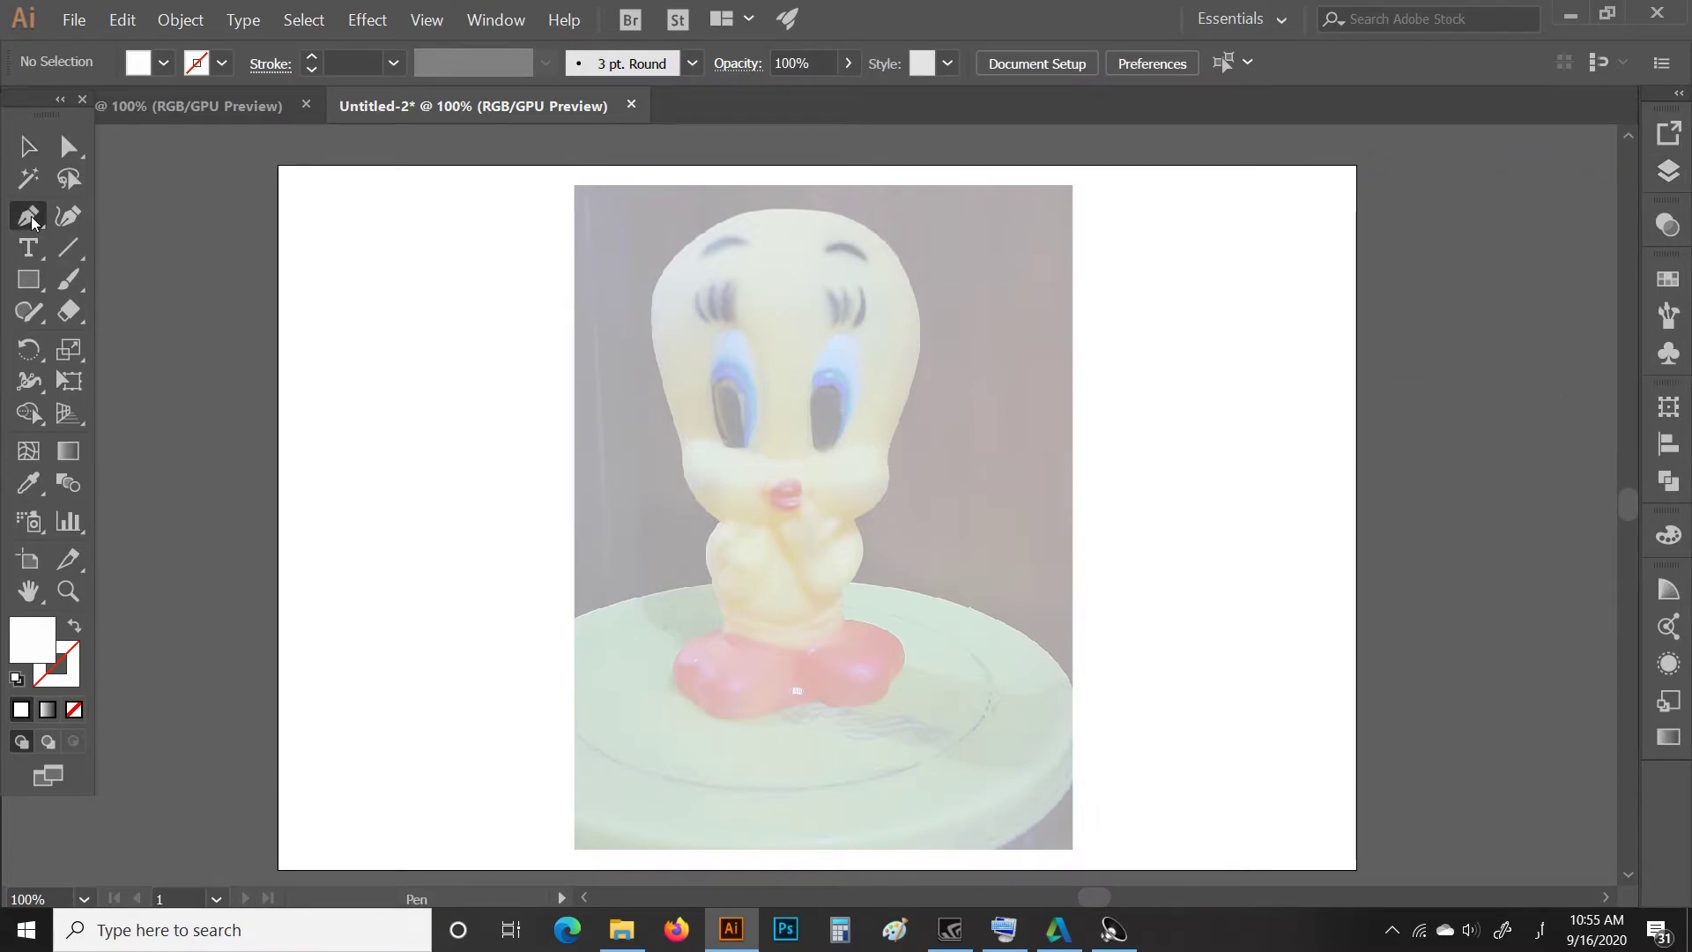
pyautogui.scroll(3, 701, 569)
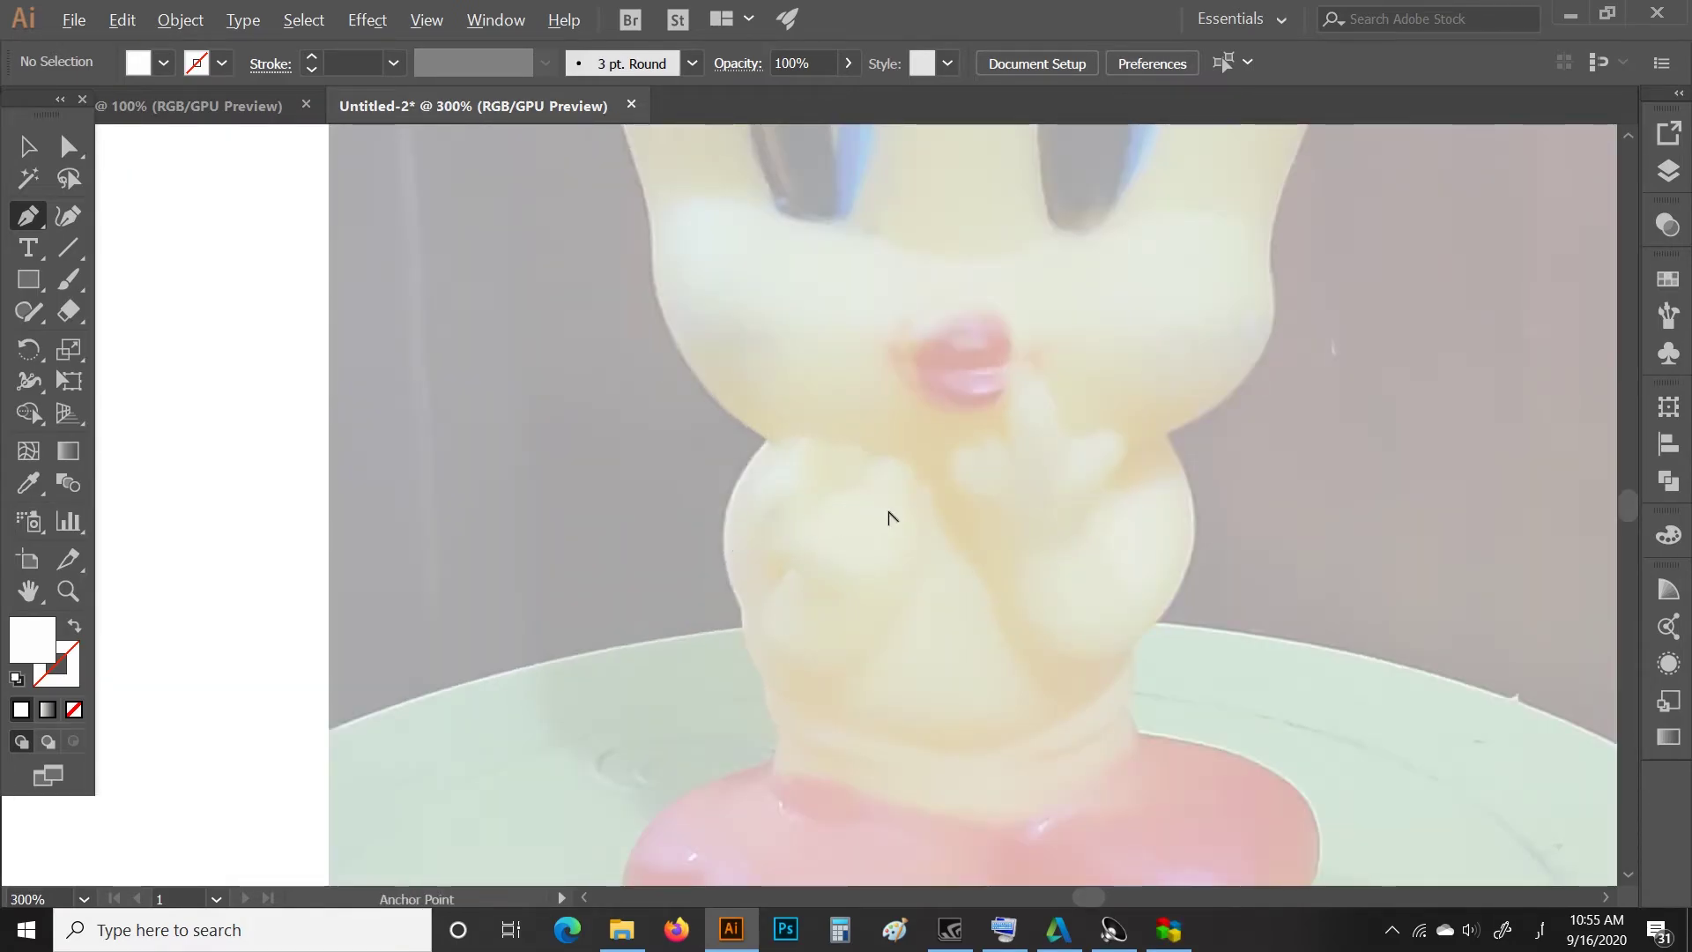
pyautogui.scroll(-1, 894, 520)
pyautogui.scroll(-1, 894, 520)
pyautogui.scroll(1, 916, 449)
pyautogui.scroll(3, 925, 412)
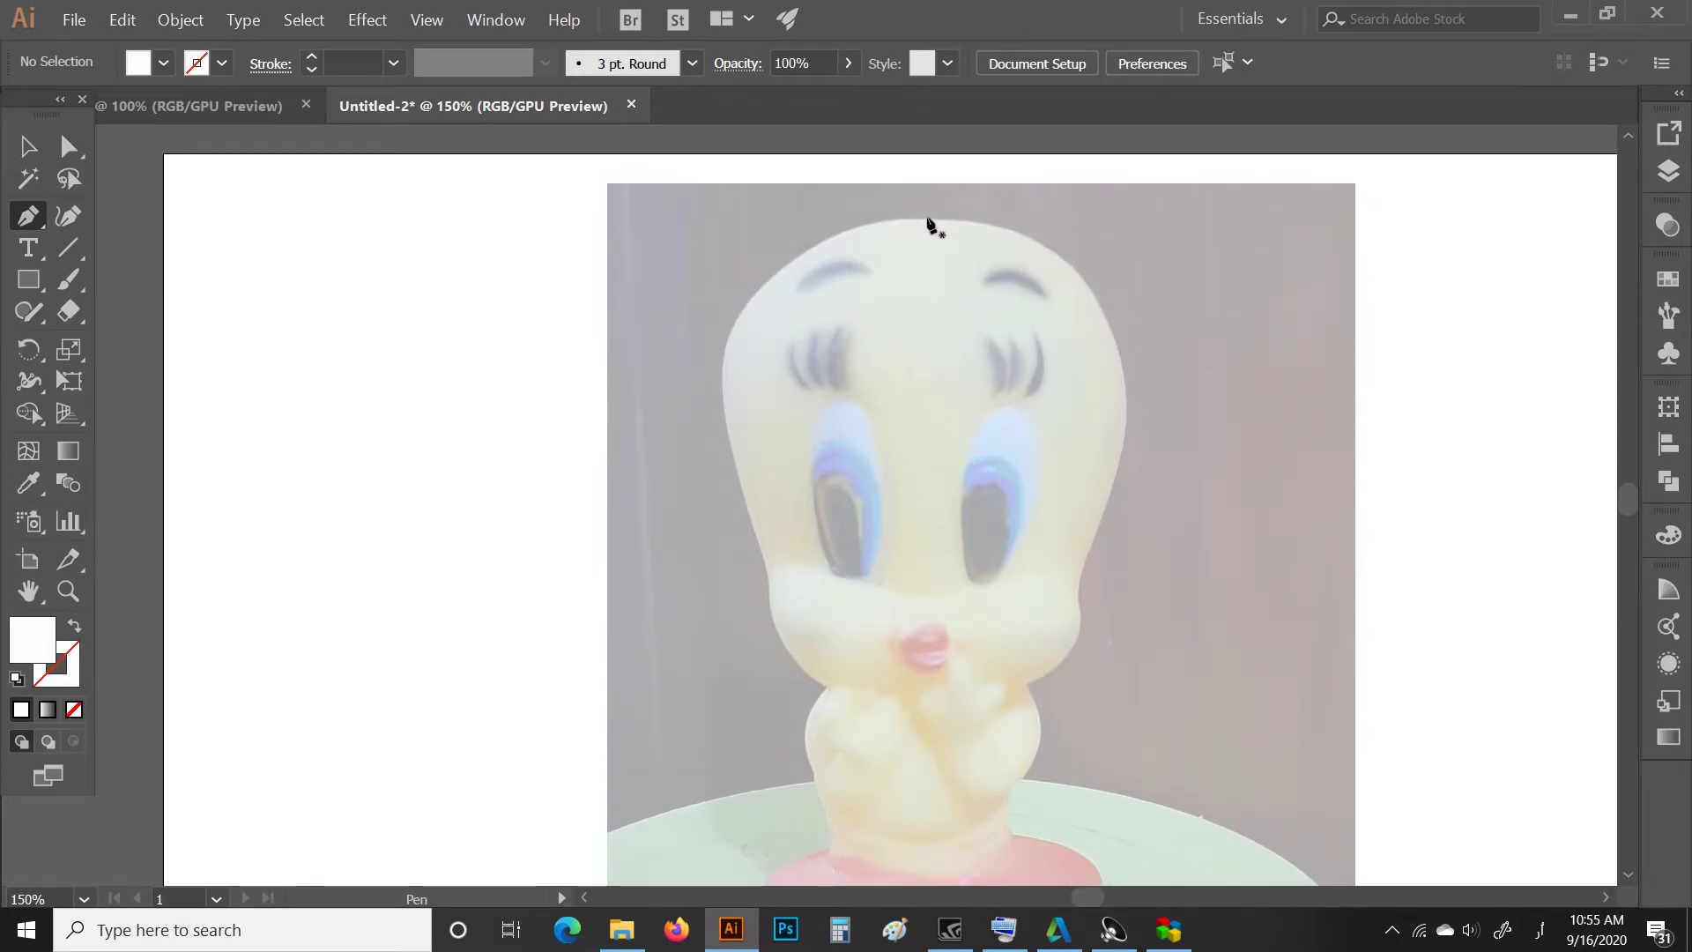
pyautogui.click(925, 219)
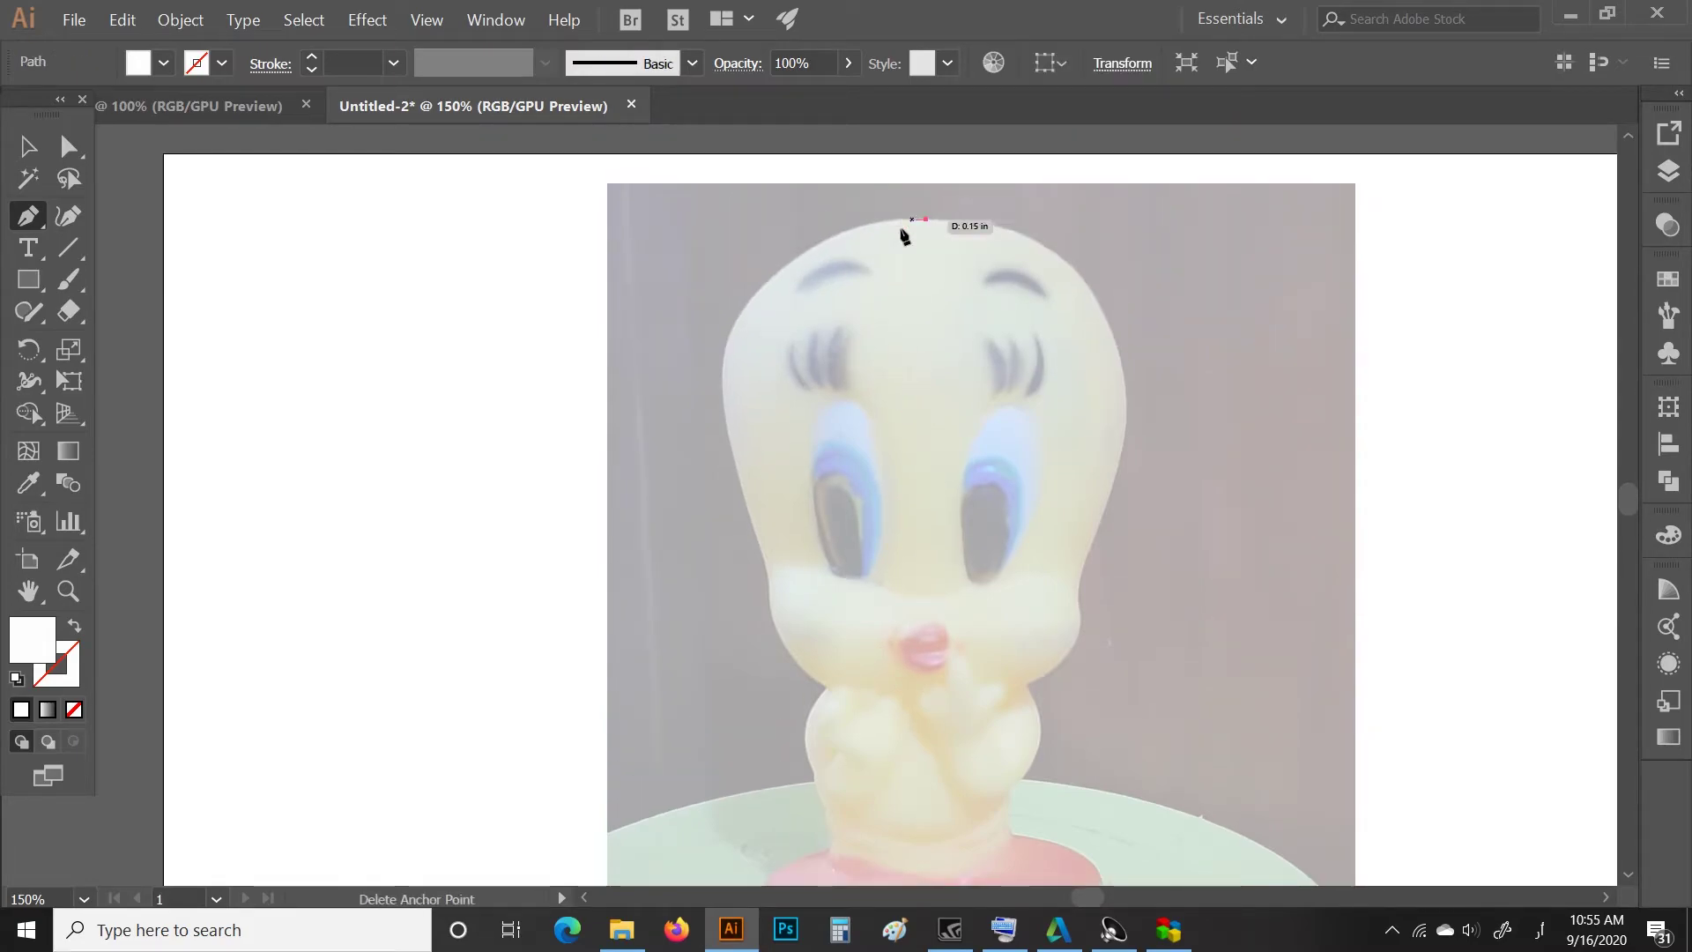
pyautogui.click(724, 416)
pyautogui.moveTo(728, 423)
pyautogui.mouseDown()
pyautogui.moveTo(757, 631)
pyautogui.moveTo(740, 616)
pyautogui.mouseUp()
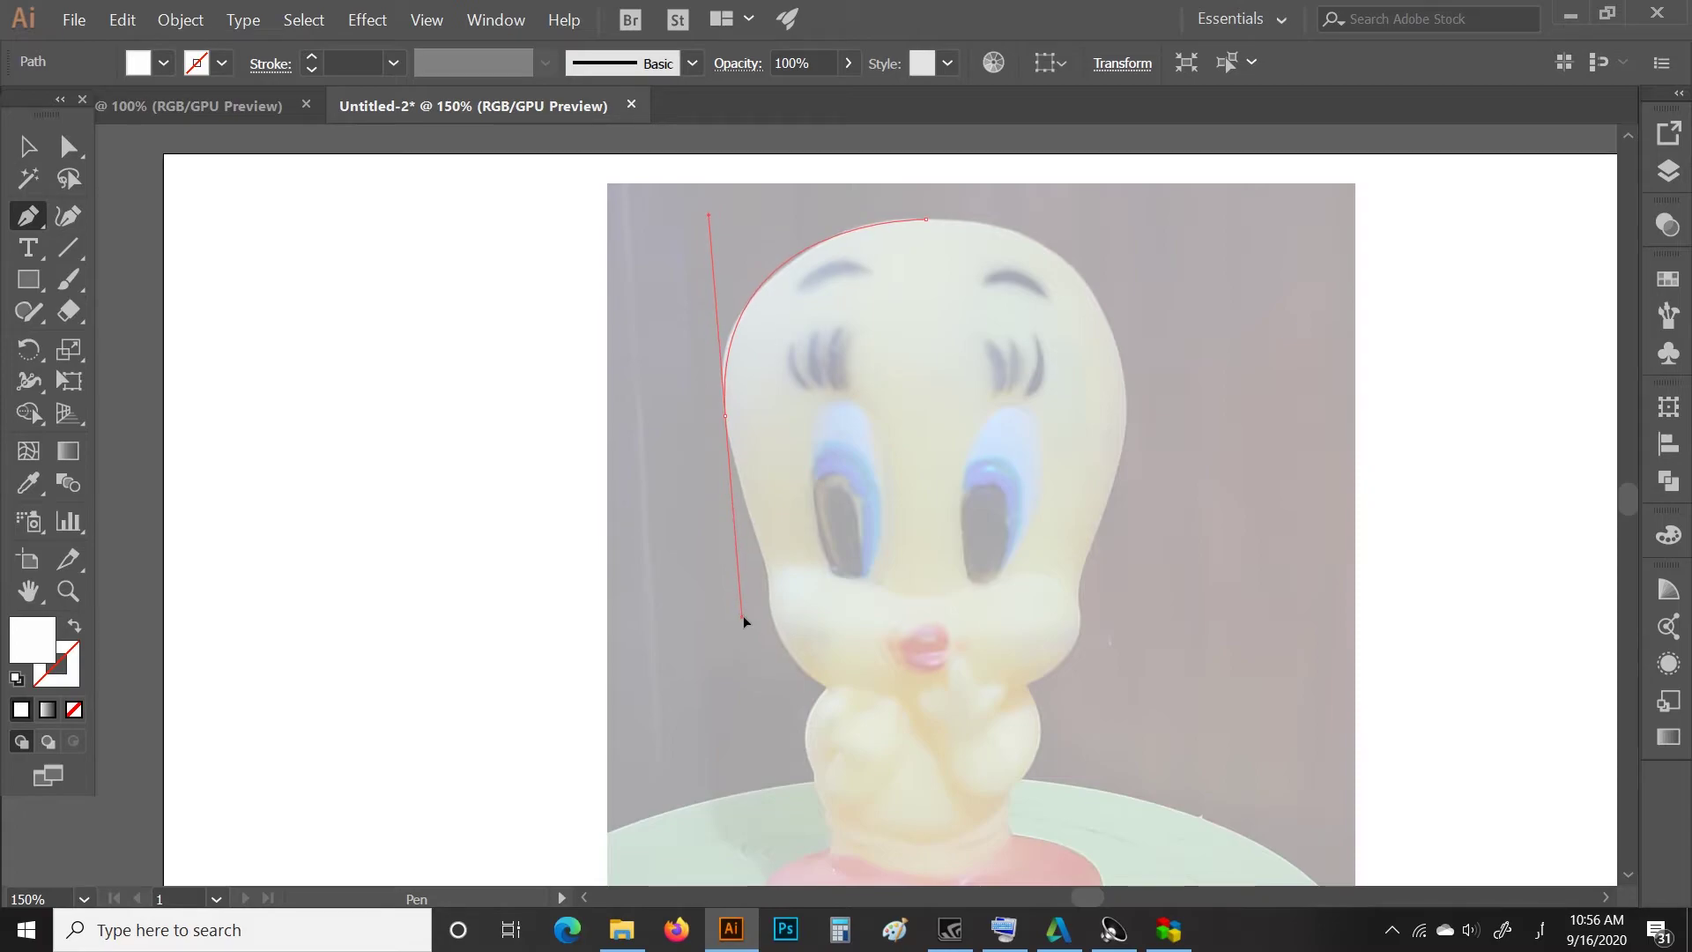
pyautogui.click(15, 680)
# Set fill to None and add a corner and a smooth anchor down Tweety's left cheek.
pyautogui.click(74, 710)
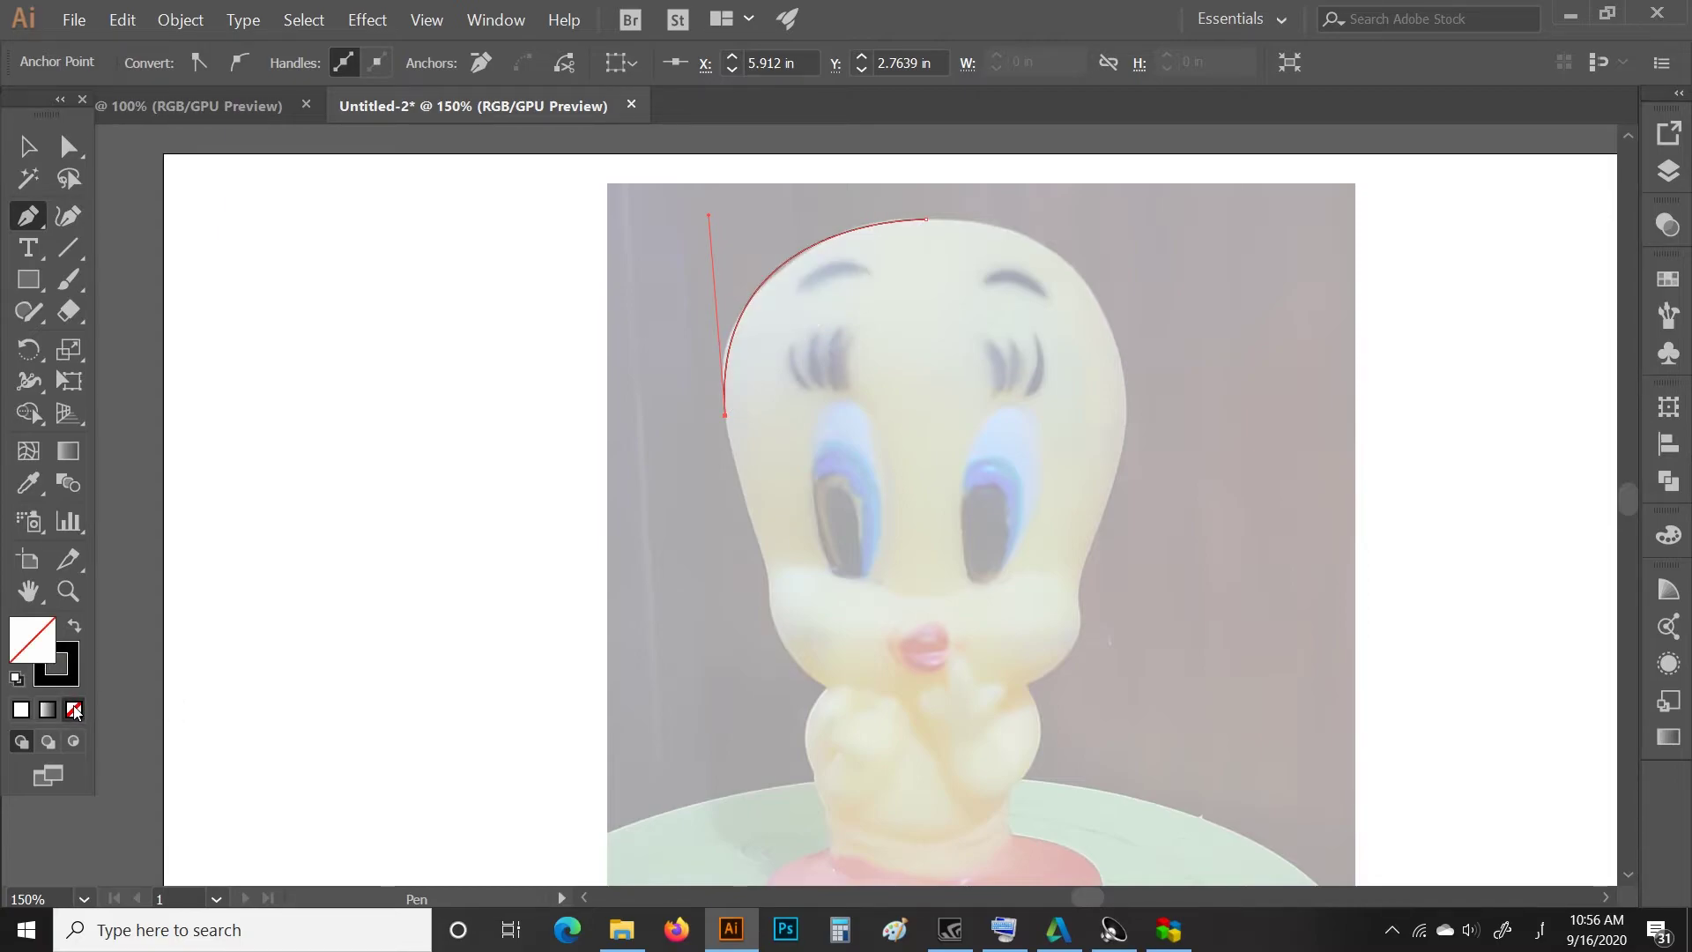
pyautogui.click(766, 571)
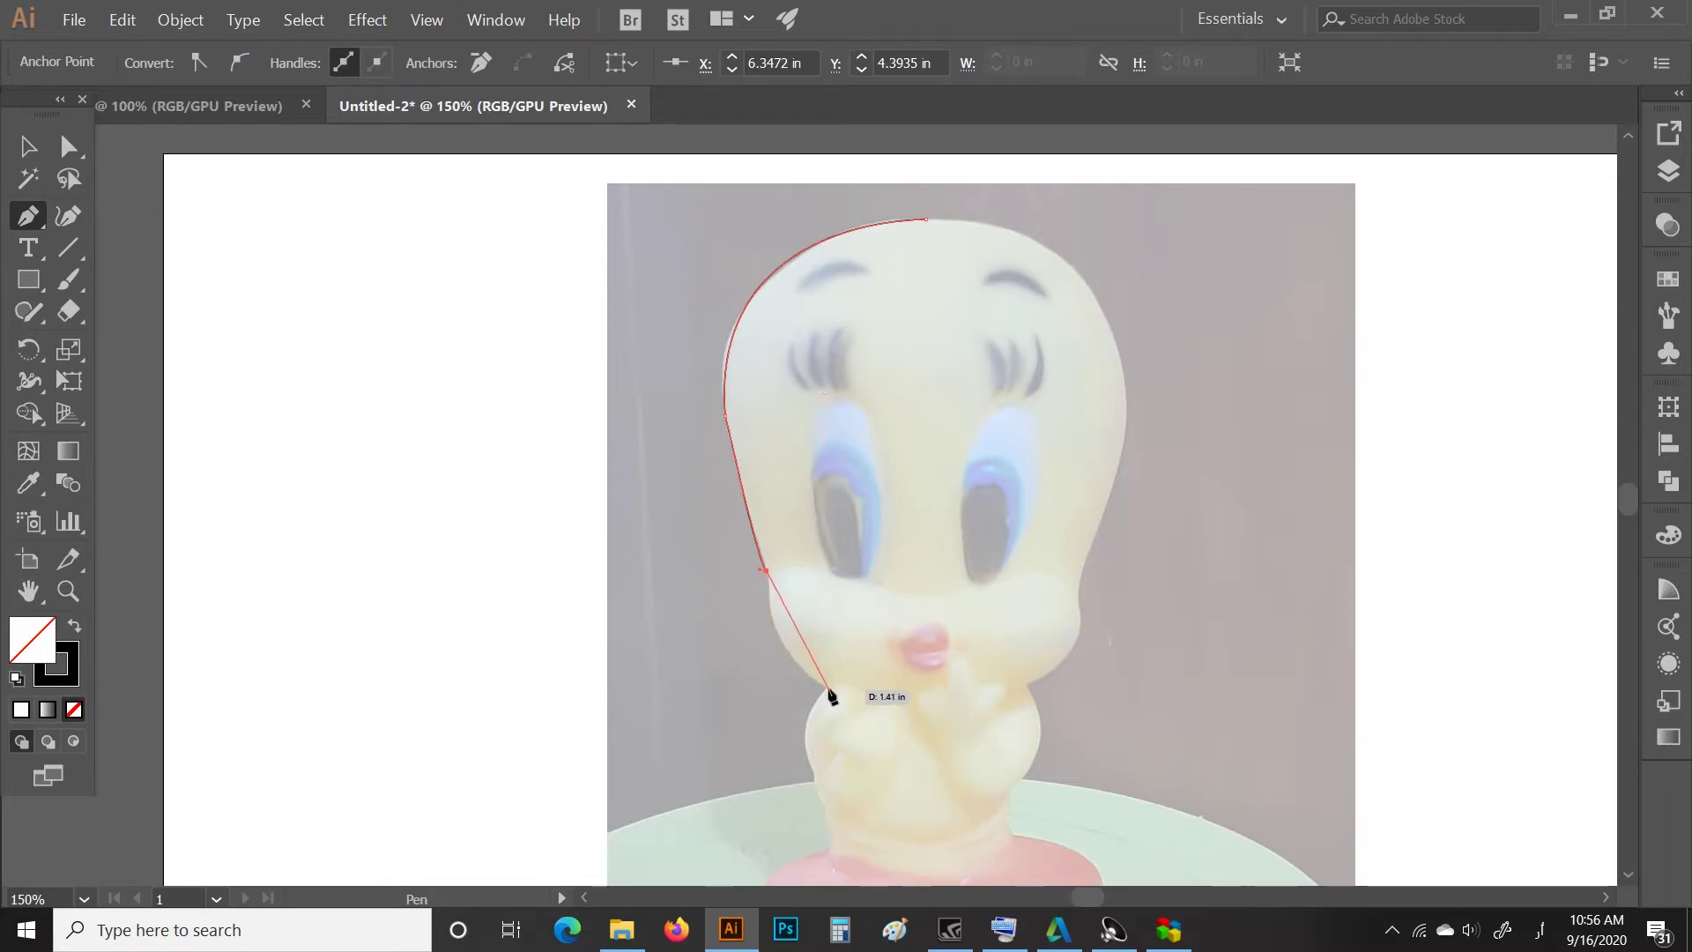
pyautogui.moveTo(825, 688)
pyautogui.mouseDown()
pyautogui.moveTo(886, 708)
pyautogui.moveTo(824, 688)
pyautogui.moveTo(837, 762)
pyautogui.moveTo(824, 748)
pyautogui.mouseUp()
pyautogui.scroll(-2, 825, 689)
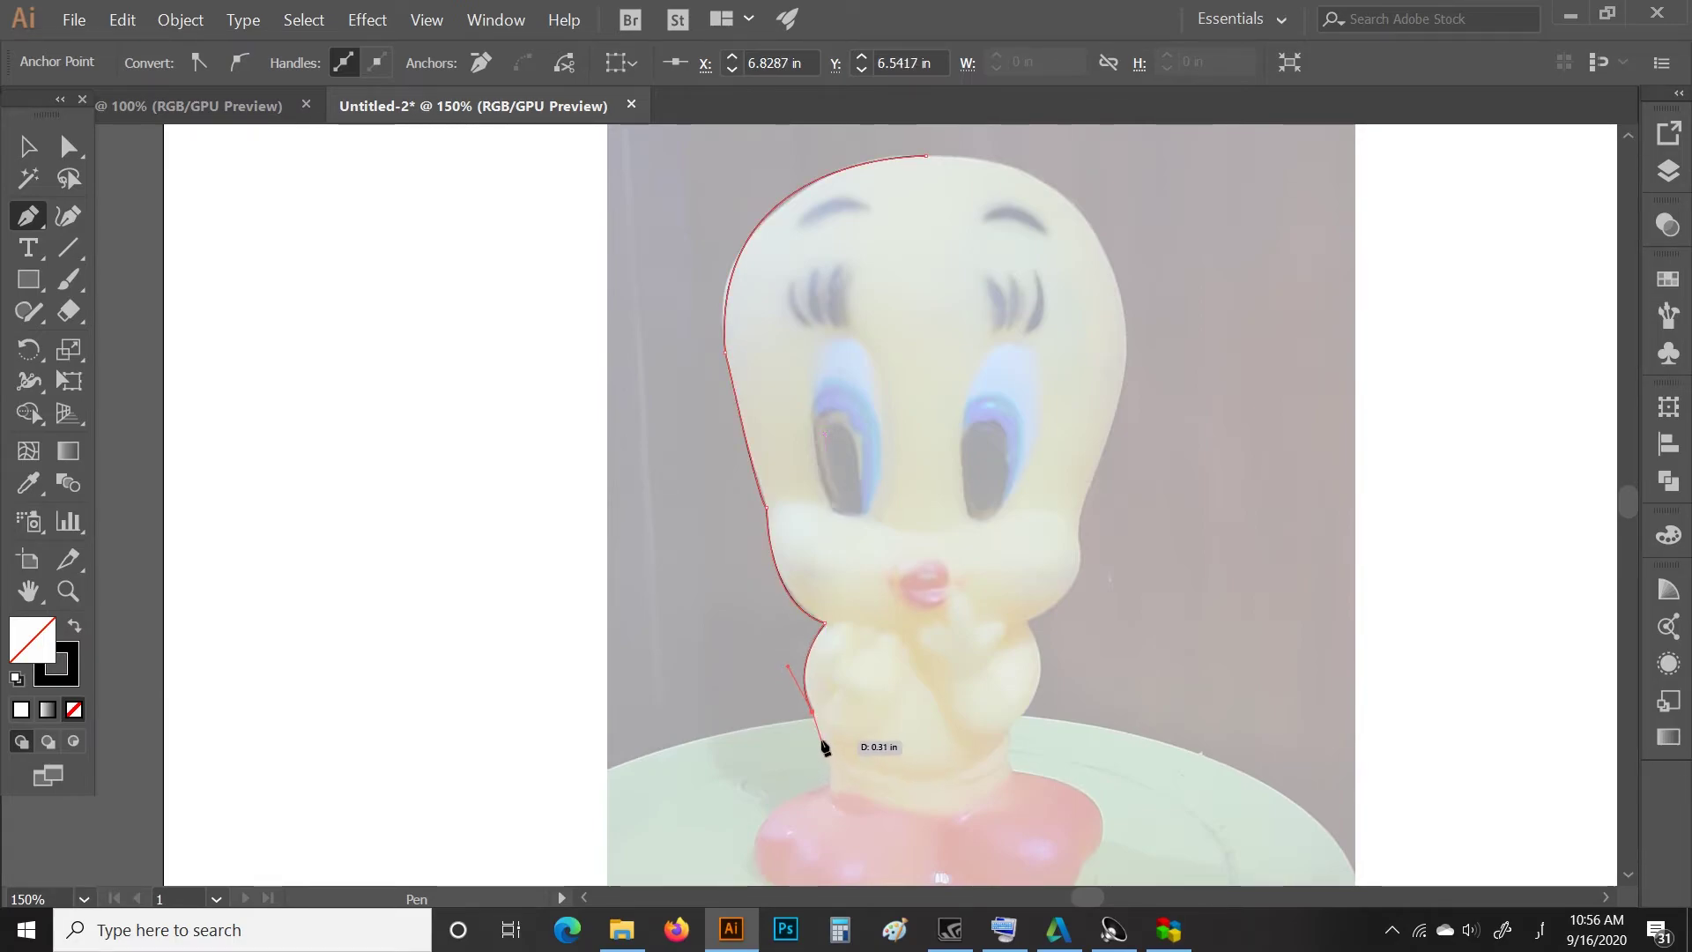
pyautogui.scroll(2, 824, 747)
pyautogui.scroll(1, 828, 749)
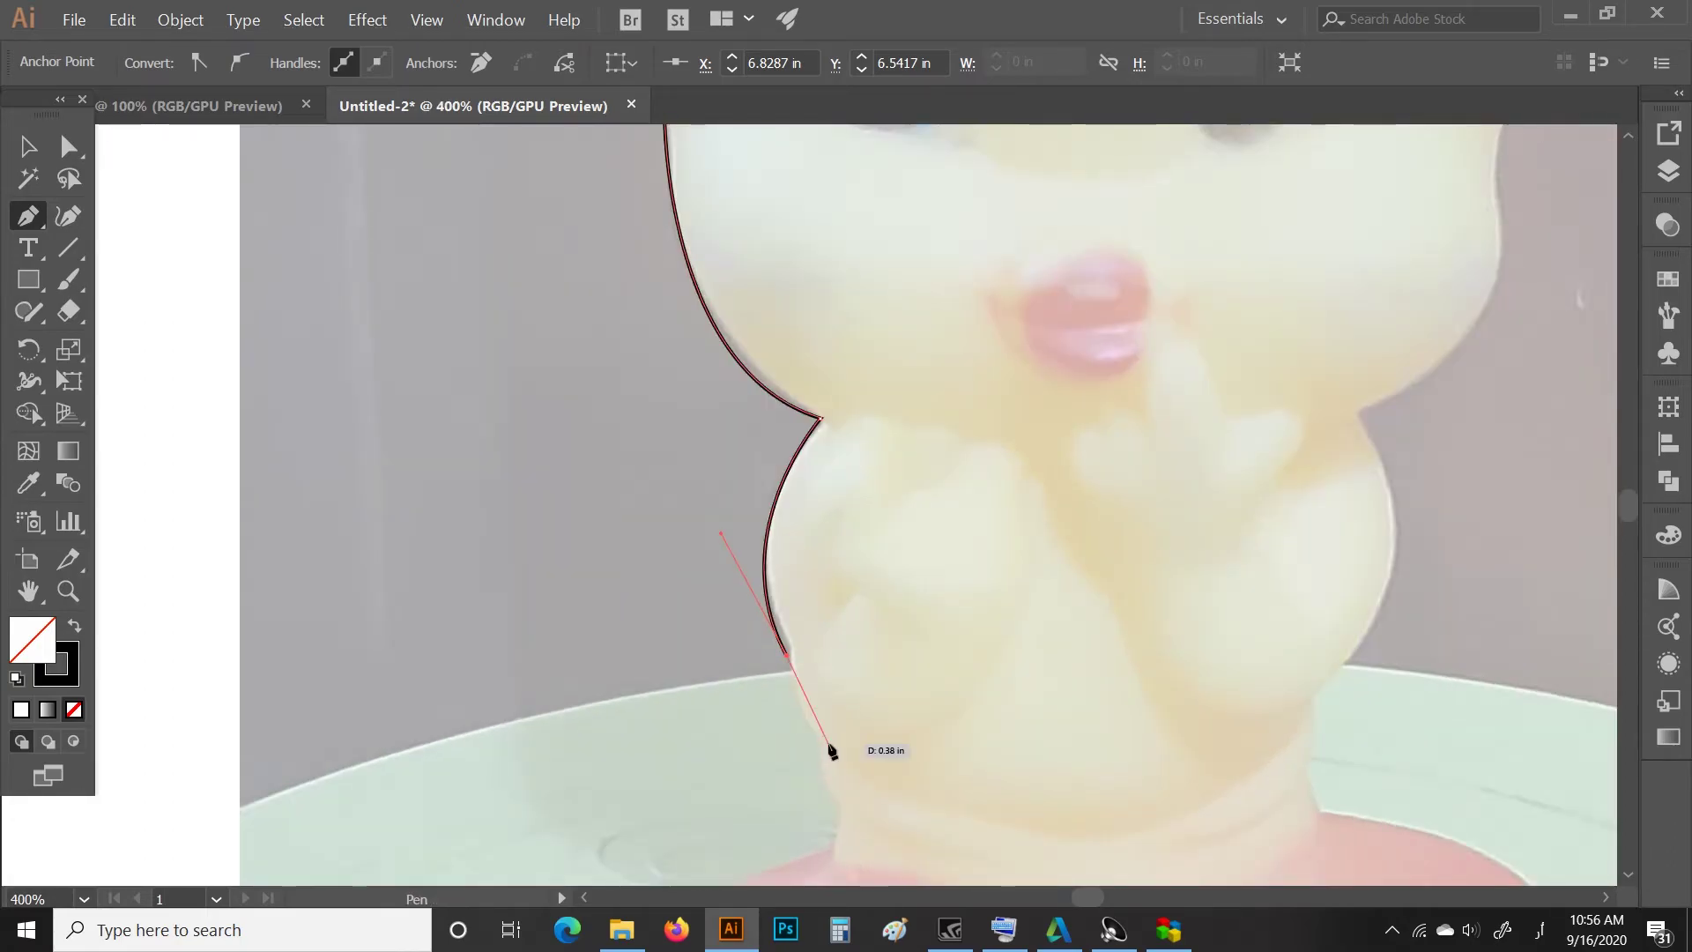
pyautogui.scroll(-2, 828, 749)
pyautogui.scroll(1, 822, 699)
pyautogui.moveTo(822, 699)
pyautogui.mouseDown()
pyautogui.moveTo(745, 423)
pyautogui.moveTo(871, 710)
pyautogui.moveTo(820, 599)
pyautogui.moveTo(909, 651)
pyautogui.mouseUp()
pyautogui.scroll(-1, 784, 493)
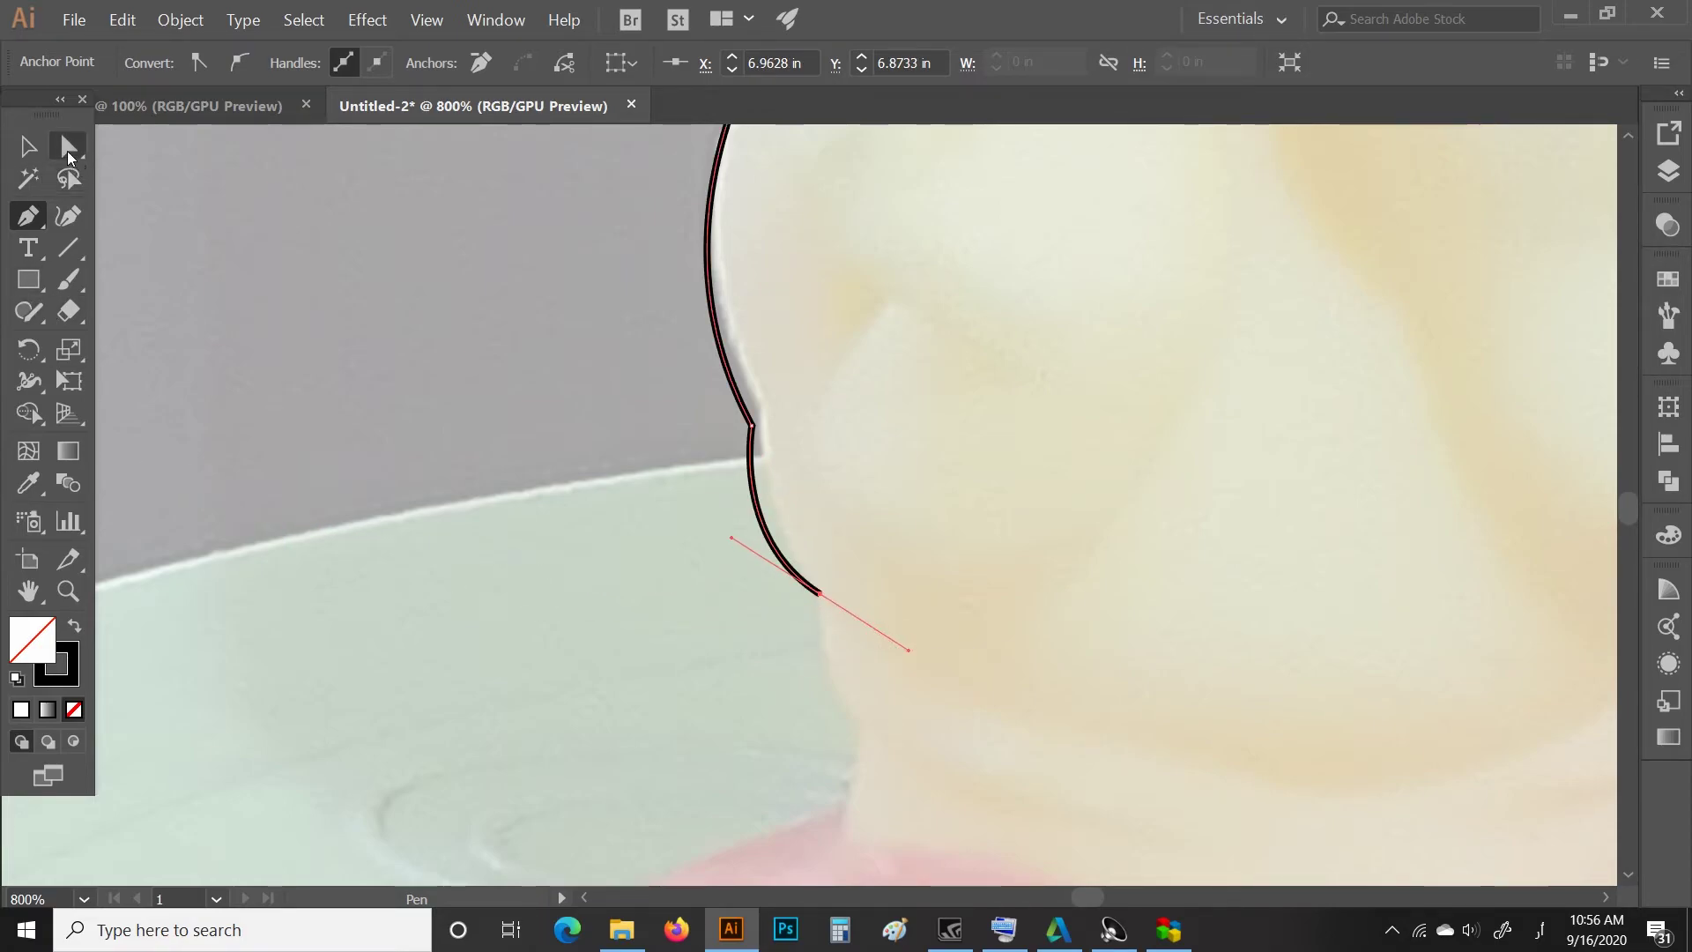
pyautogui.click(70, 156)
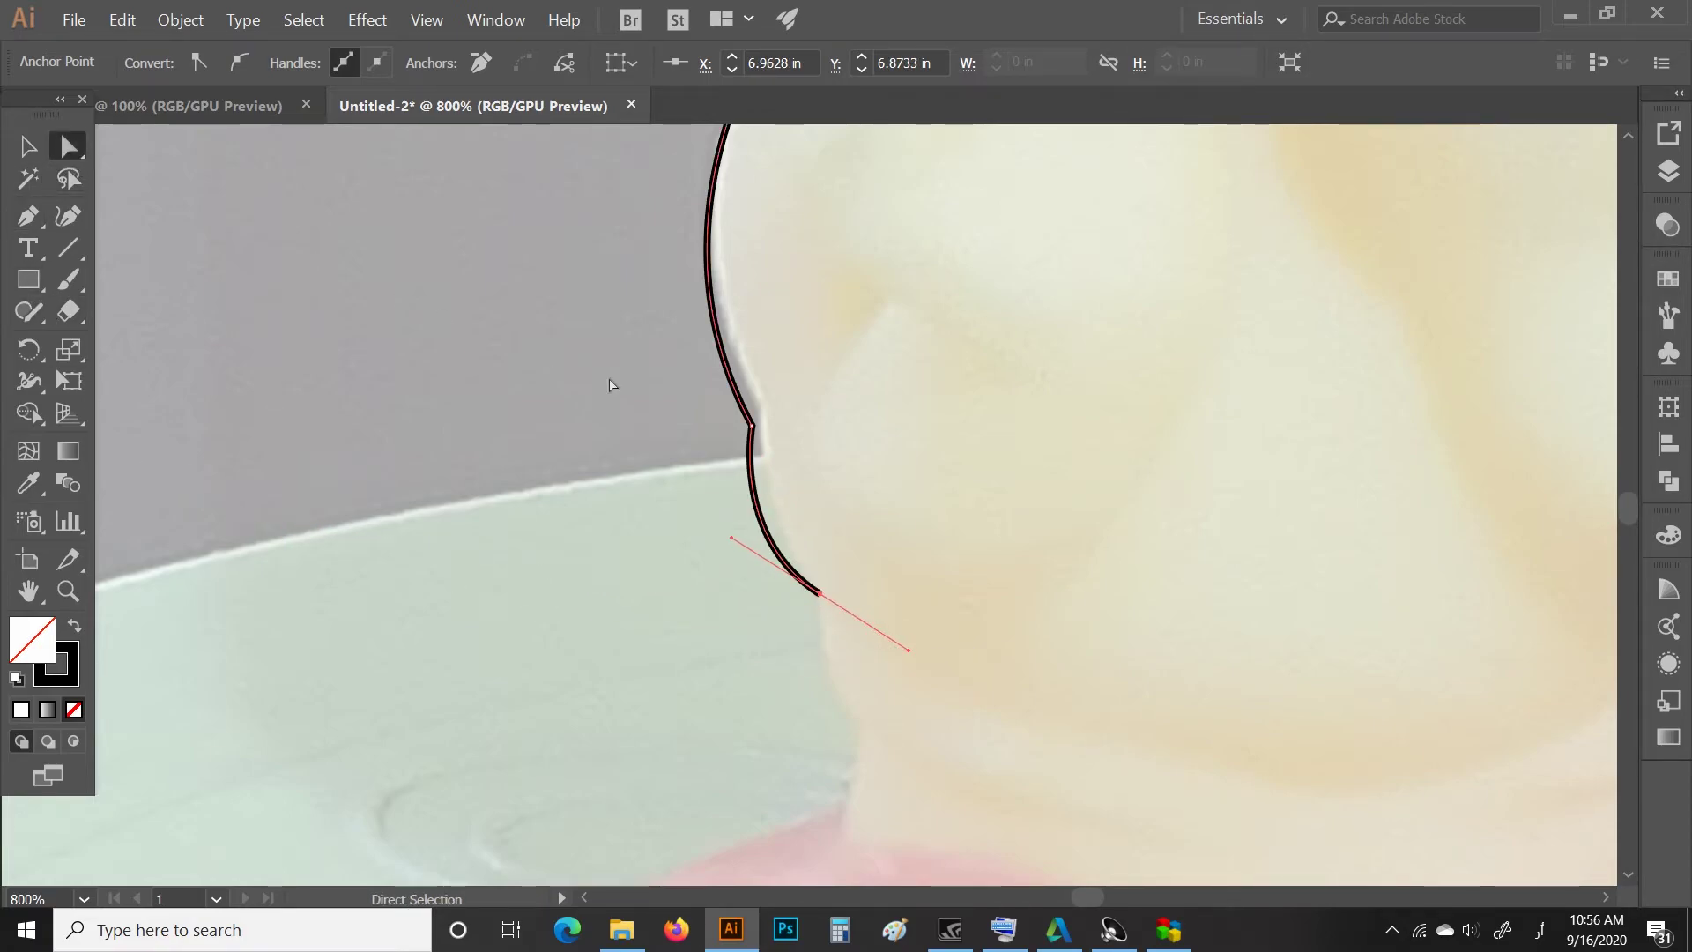
# Try repositioning the cheek and bottom anchors with Direct Selection, then undo both moves.
pyautogui.click(752, 426)
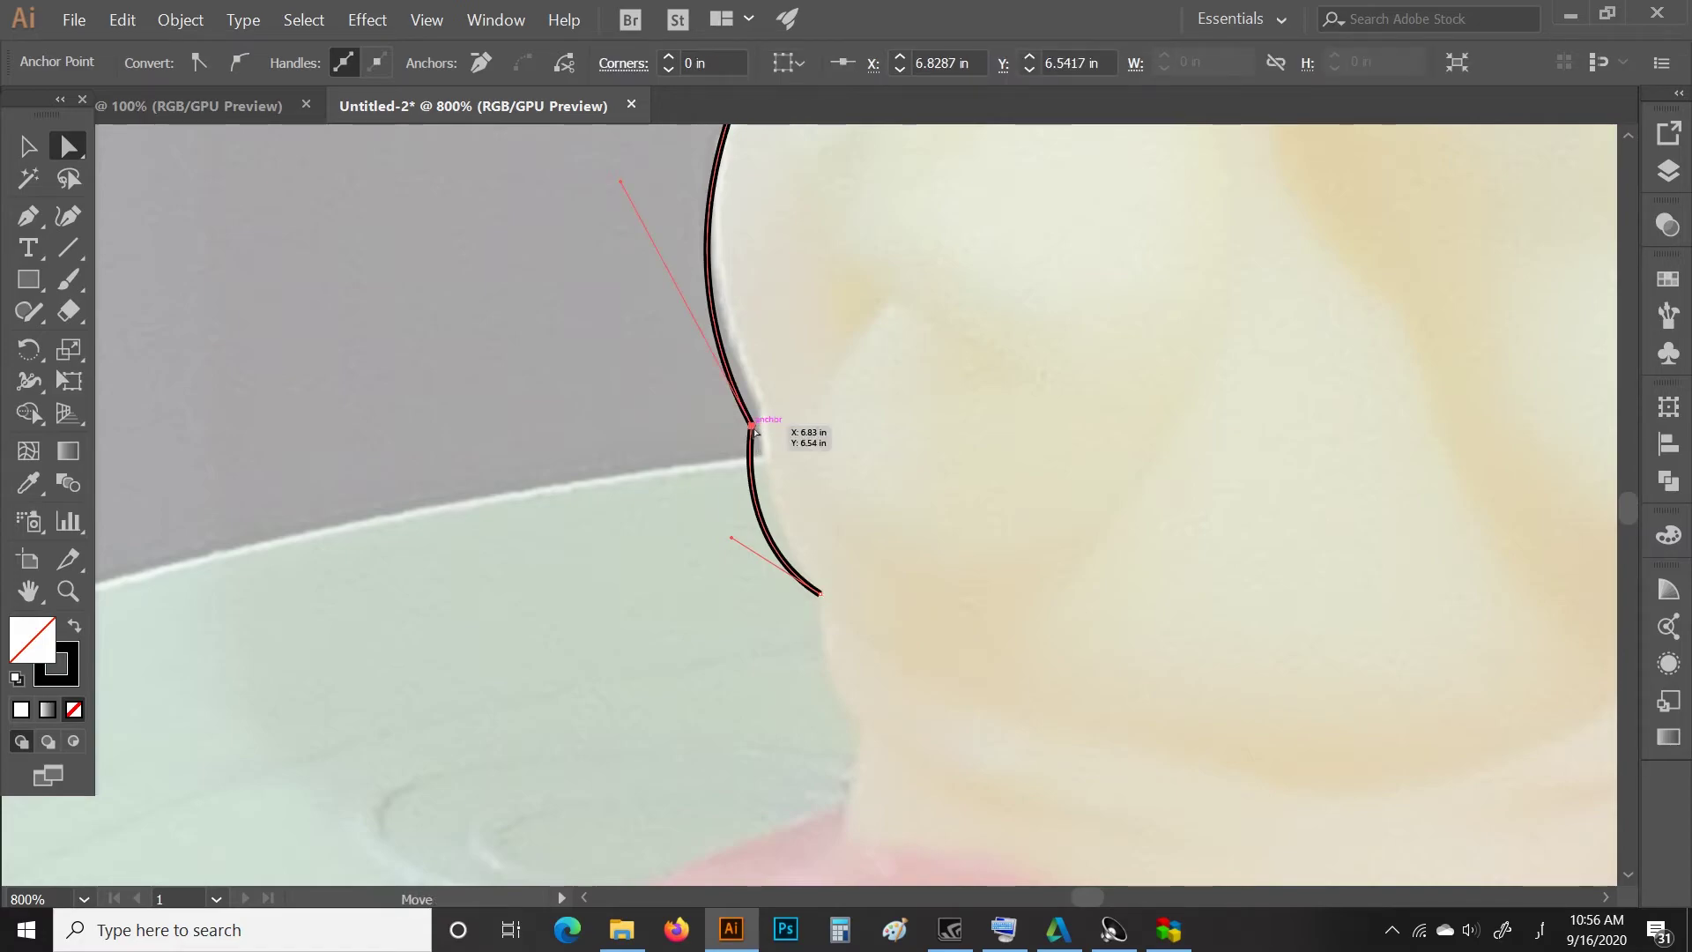
pyautogui.moveTo(752, 428); pyautogui.dragTo(766, 420)
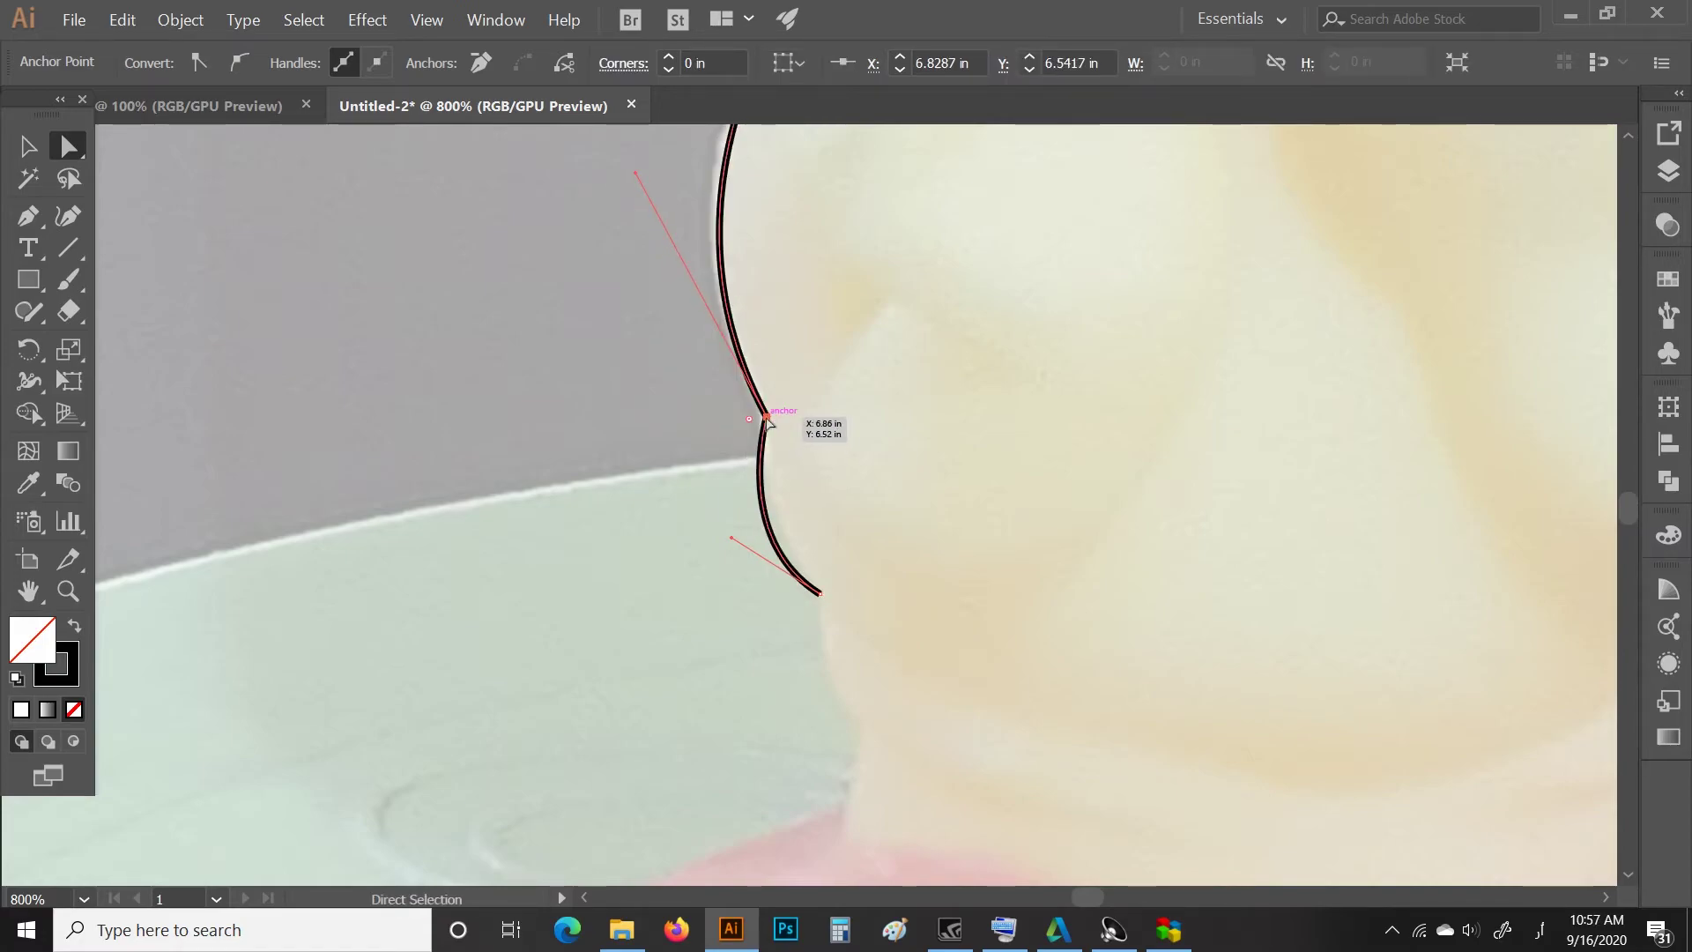
pyautogui.click(820, 595)
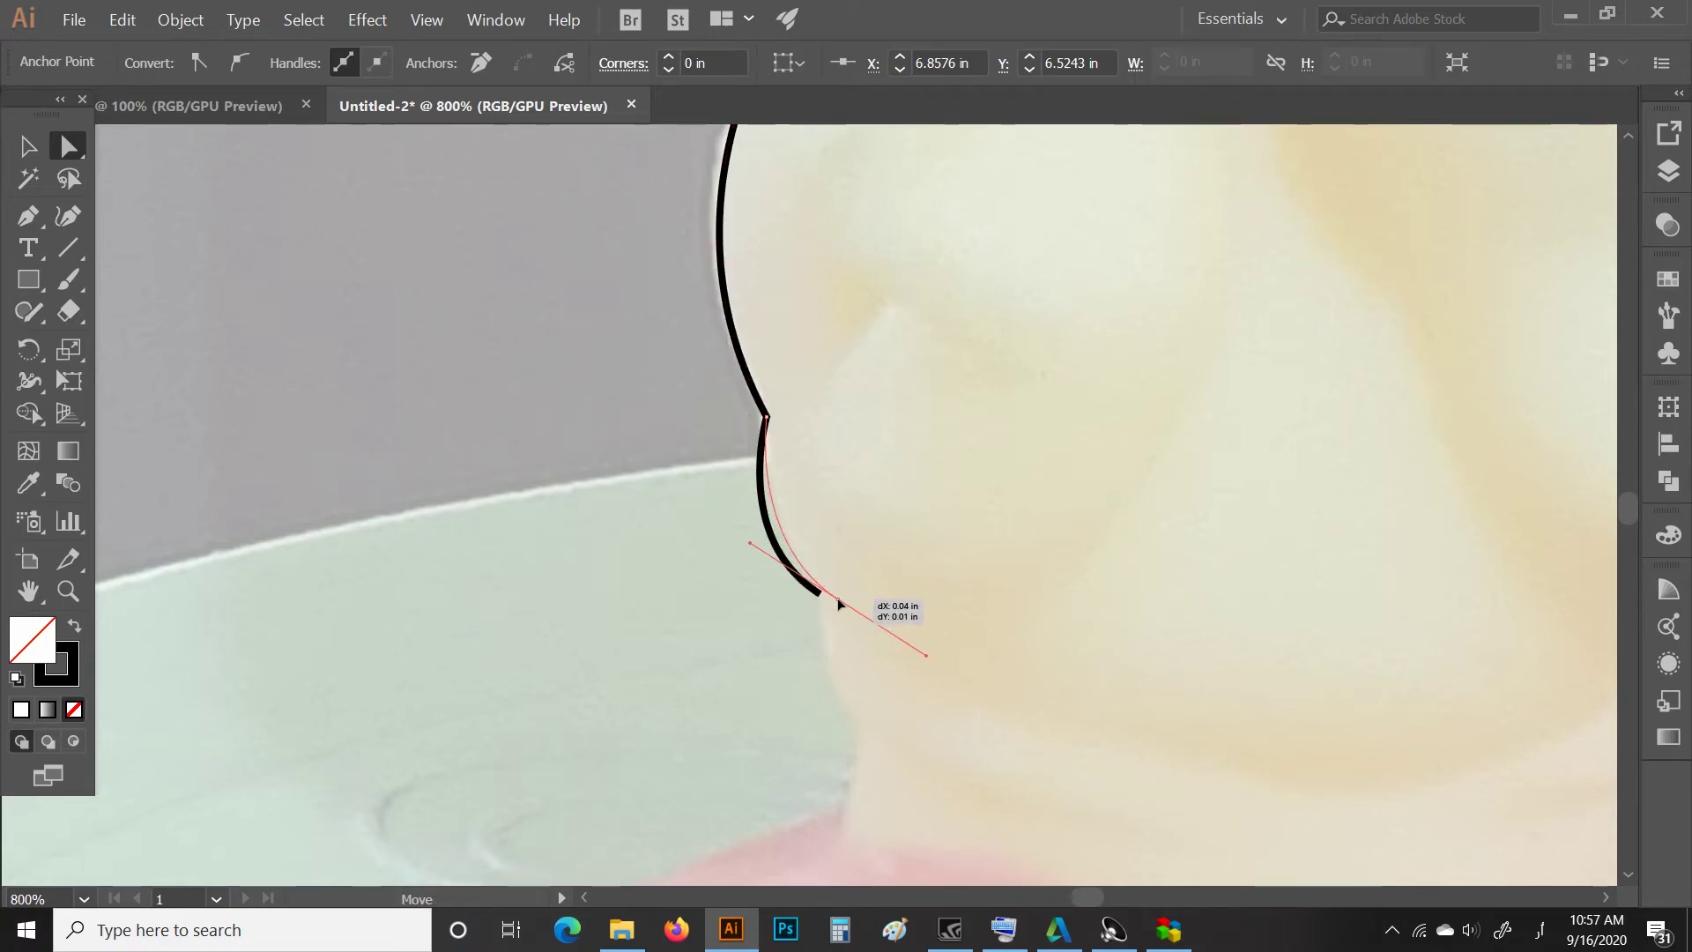
pyautogui.moveTo(819, 597); pyautogui.dragTo(831, 593)
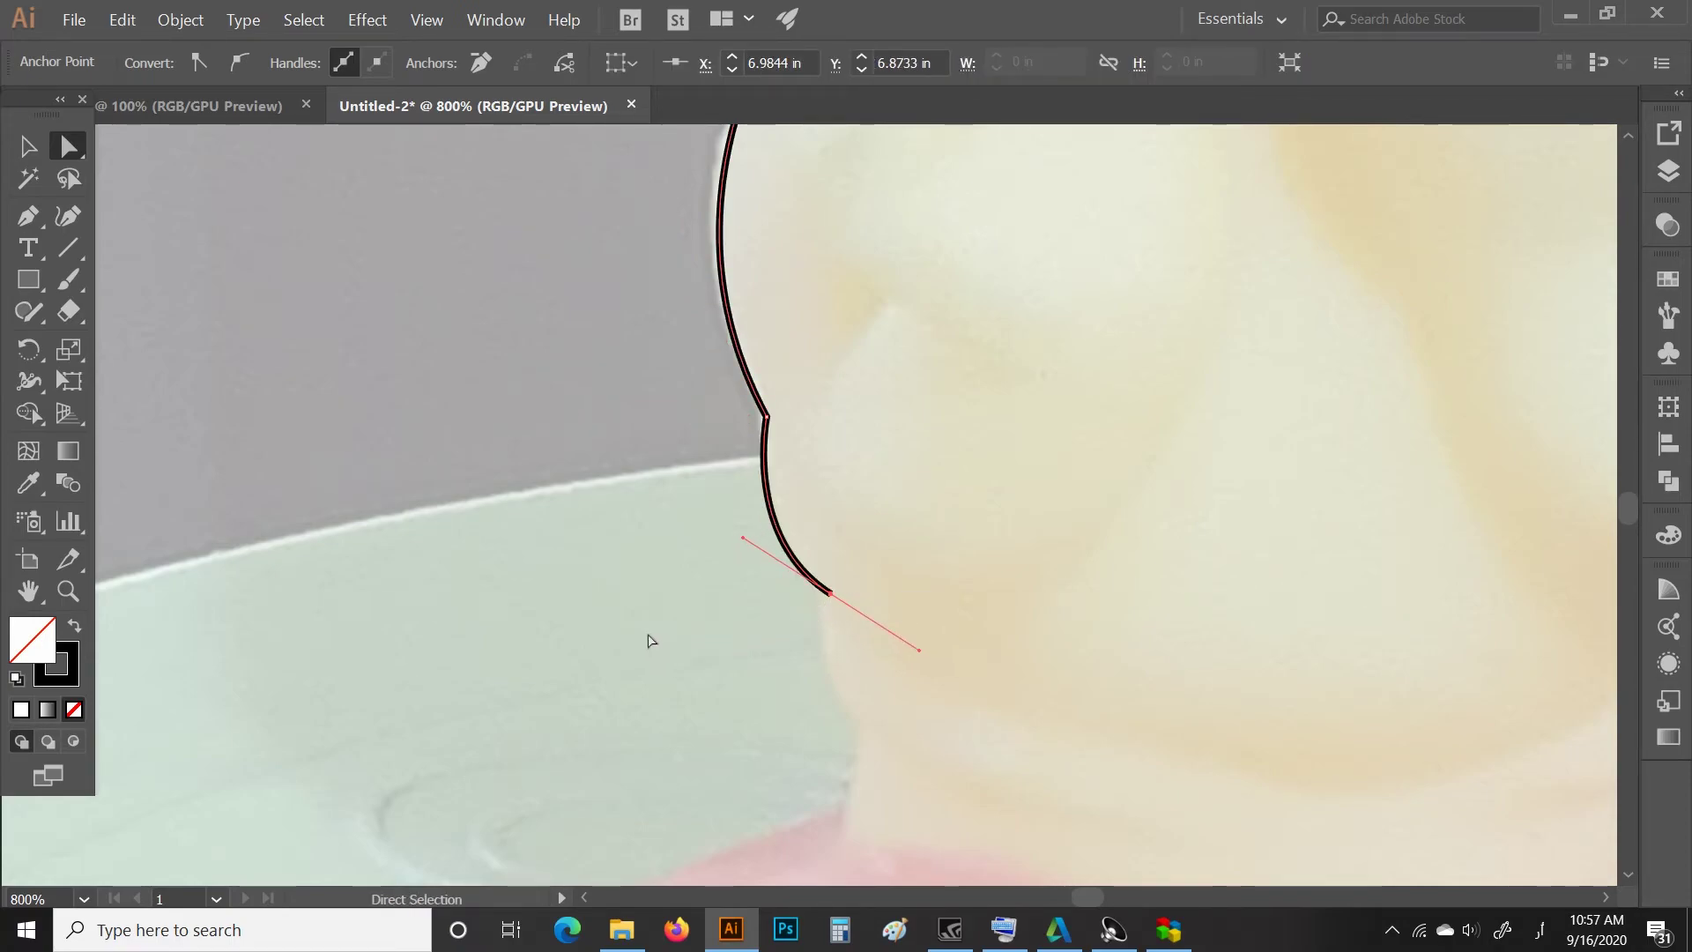
pyautogui.click(23, 220)
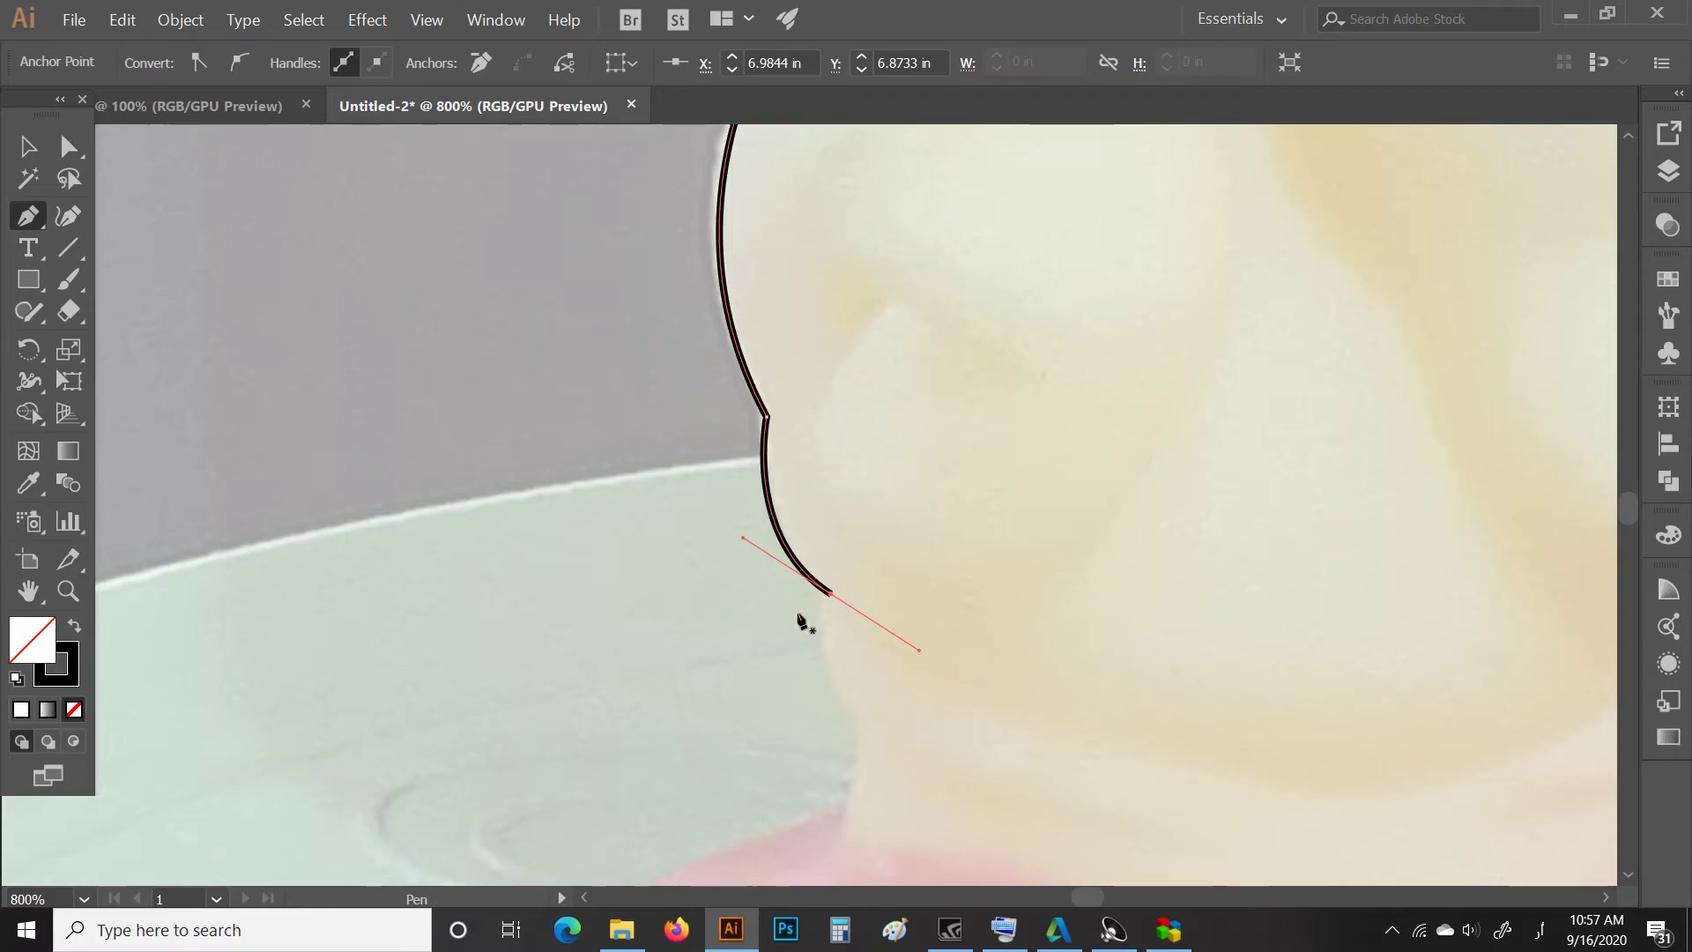
pyautogui.scroll(-2, 820, 622)
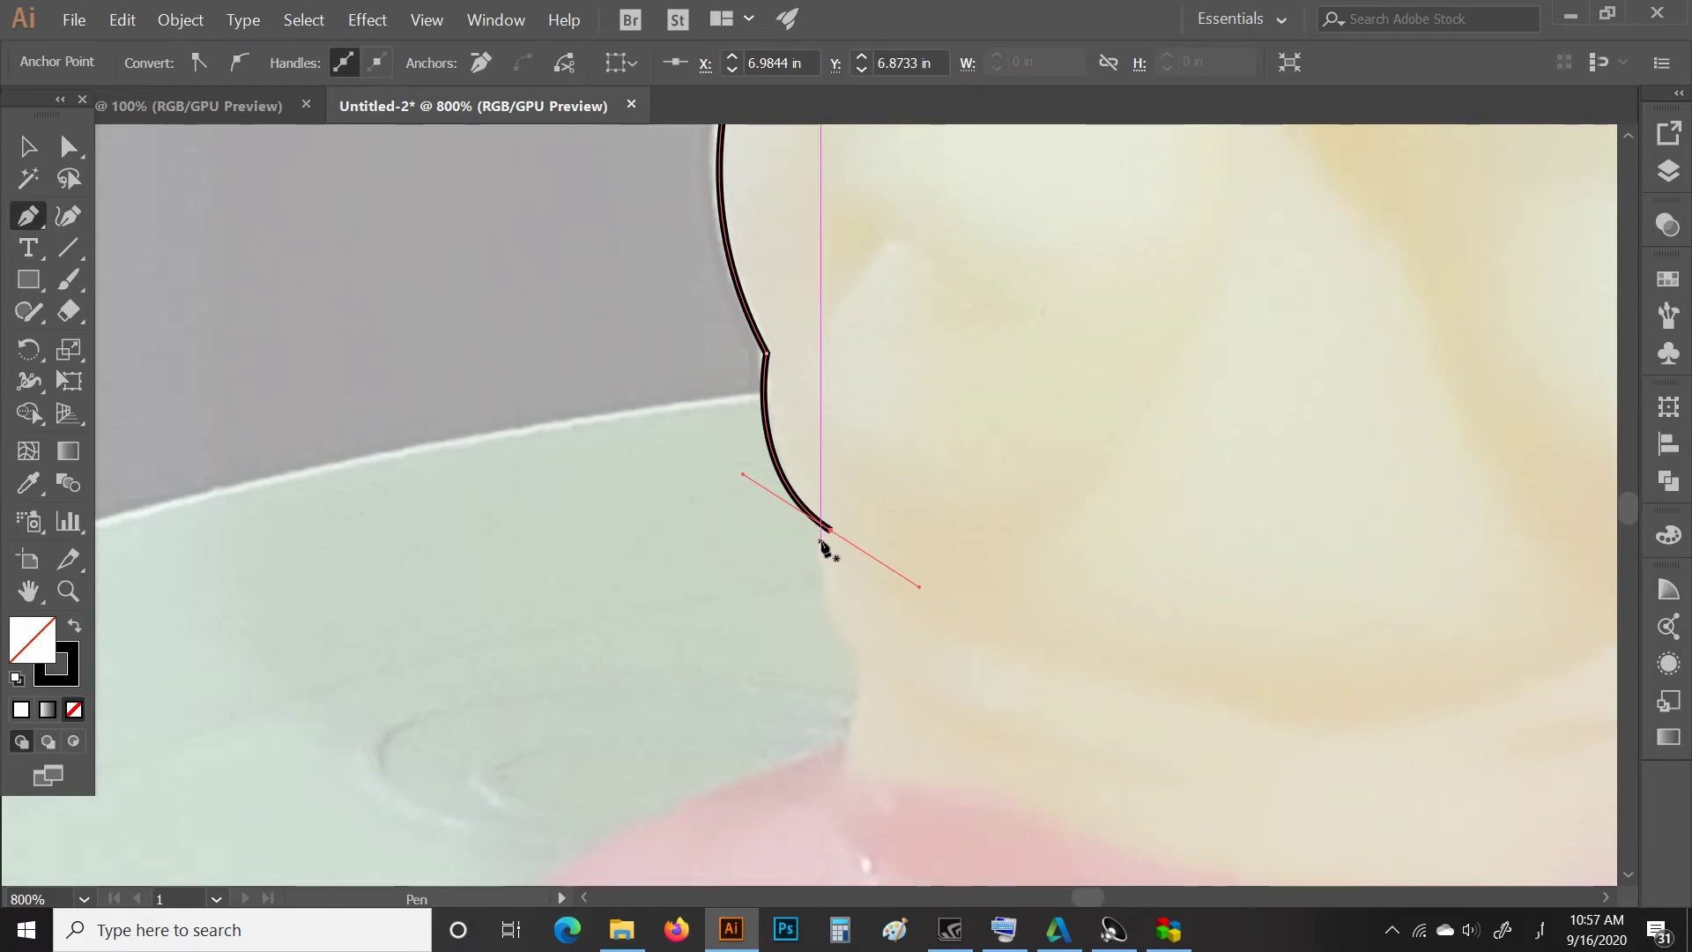
pyautogui.press('Left')
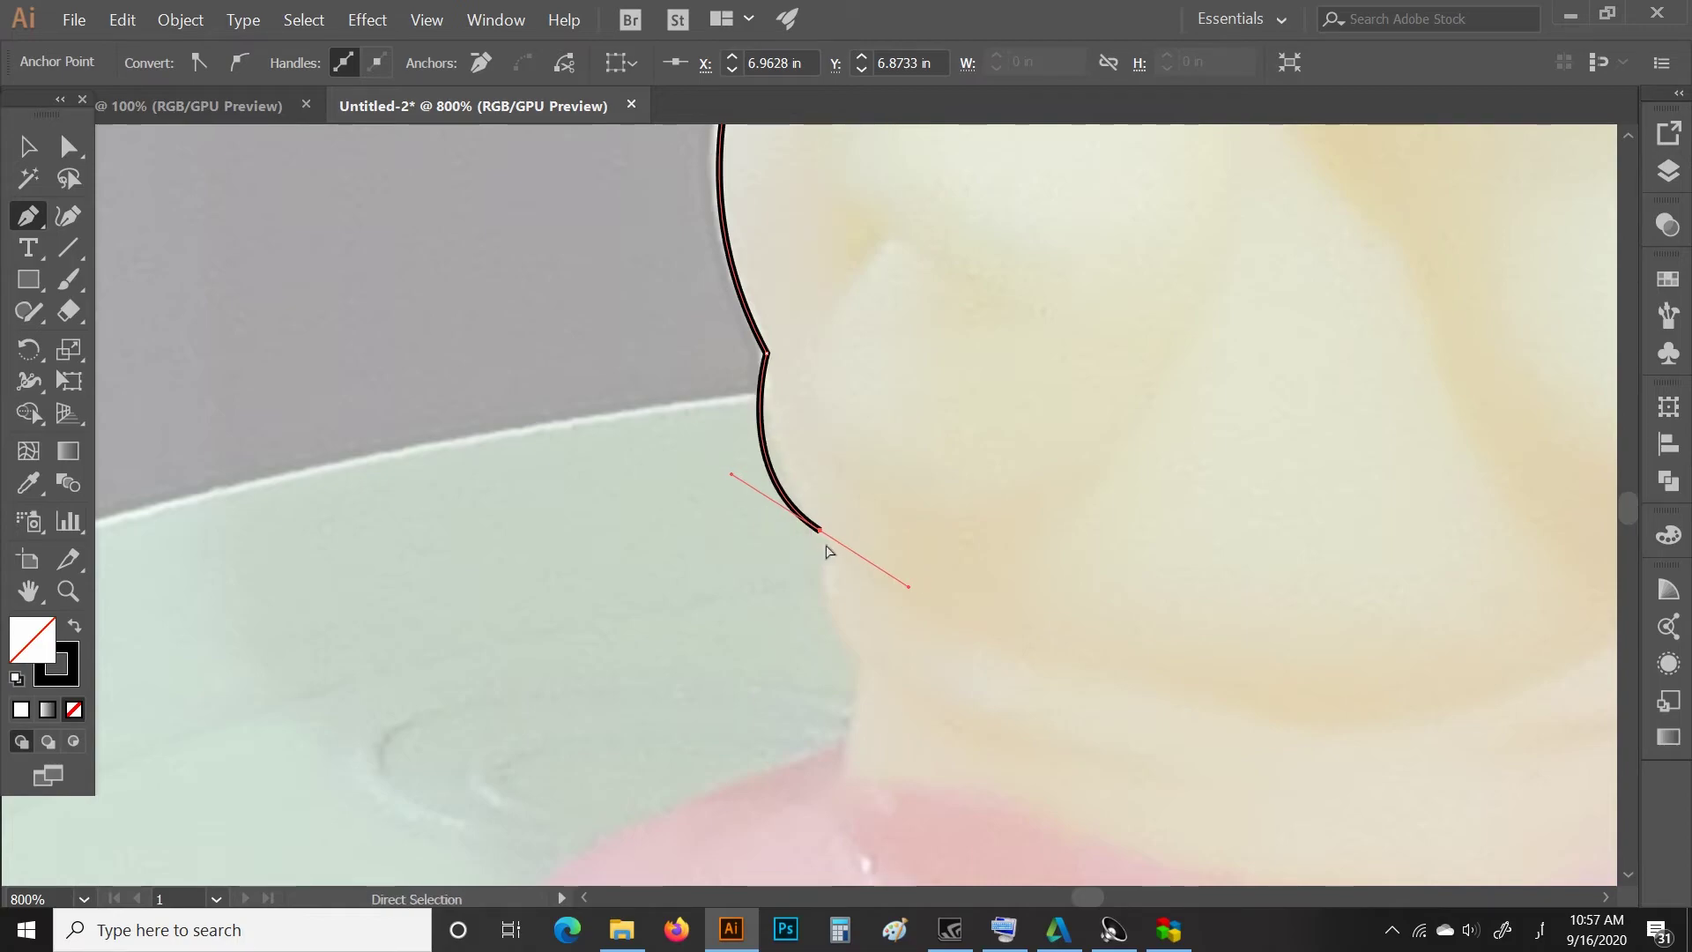
pyautogui.hotkey('ctrl', 'z')
pyautogui.hotkey('ctrl', 'z')
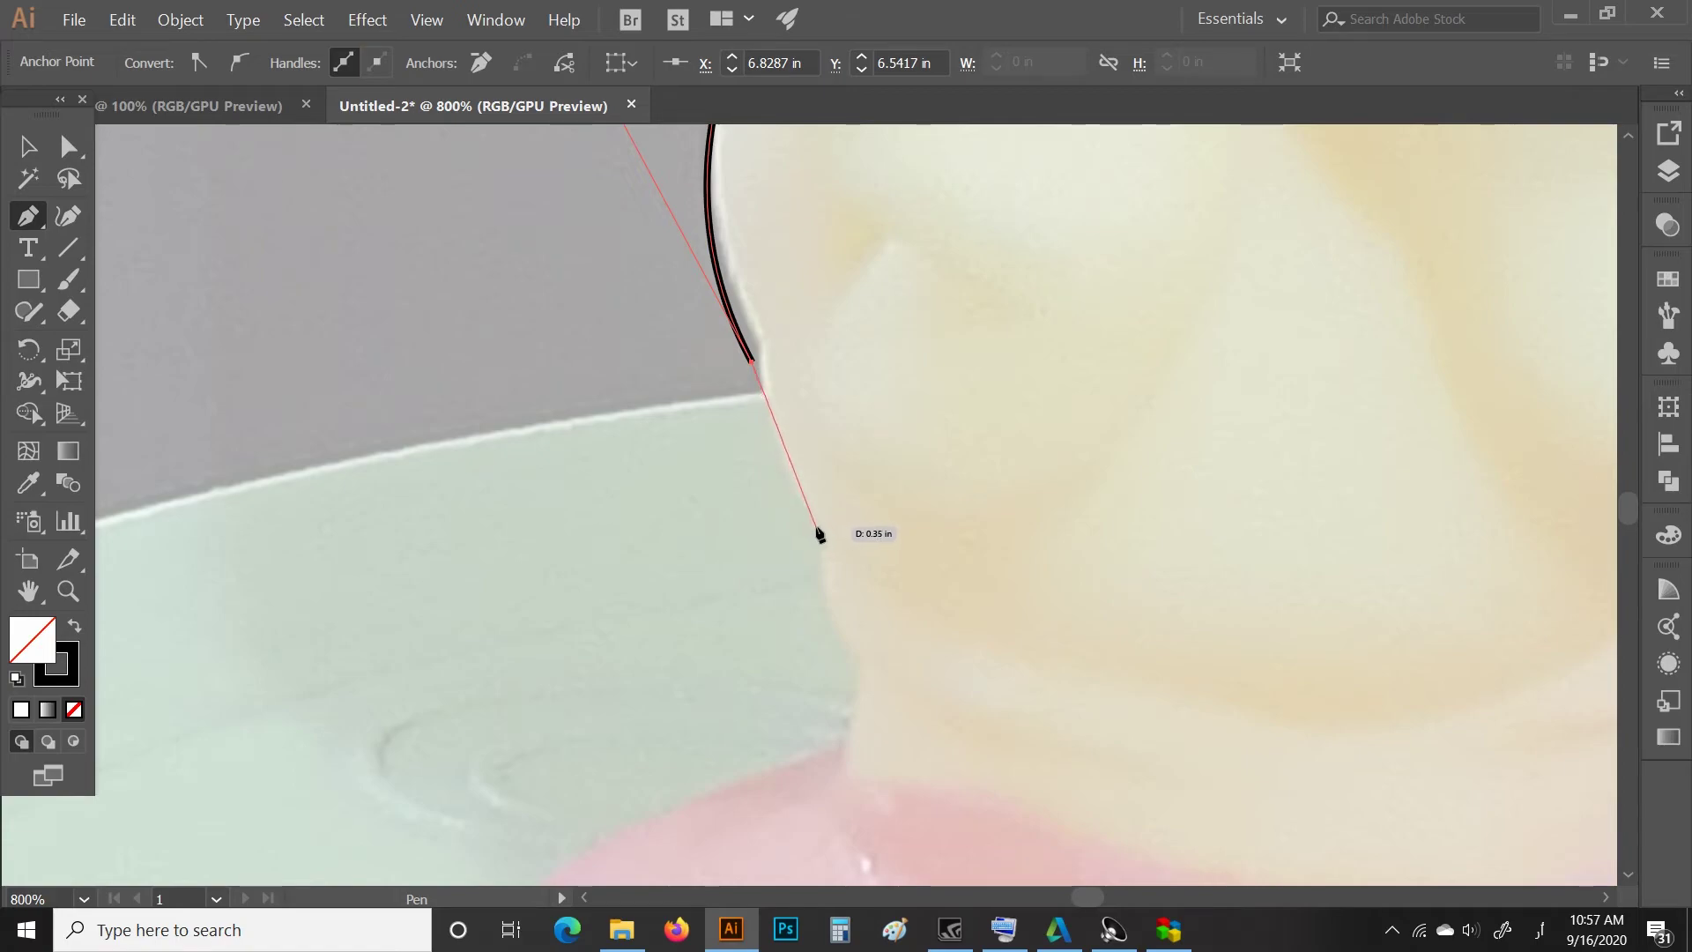
# Extend the outline down the neck and body, breaking a handle and cornering at the feet.
pyautogui.moveTo(820, 527)
pyautogui.mouseDown()
pyautogui.moveTo(878, 545)
pyautogui.moveTo(878, 579)
pyautogui.mouseUp()
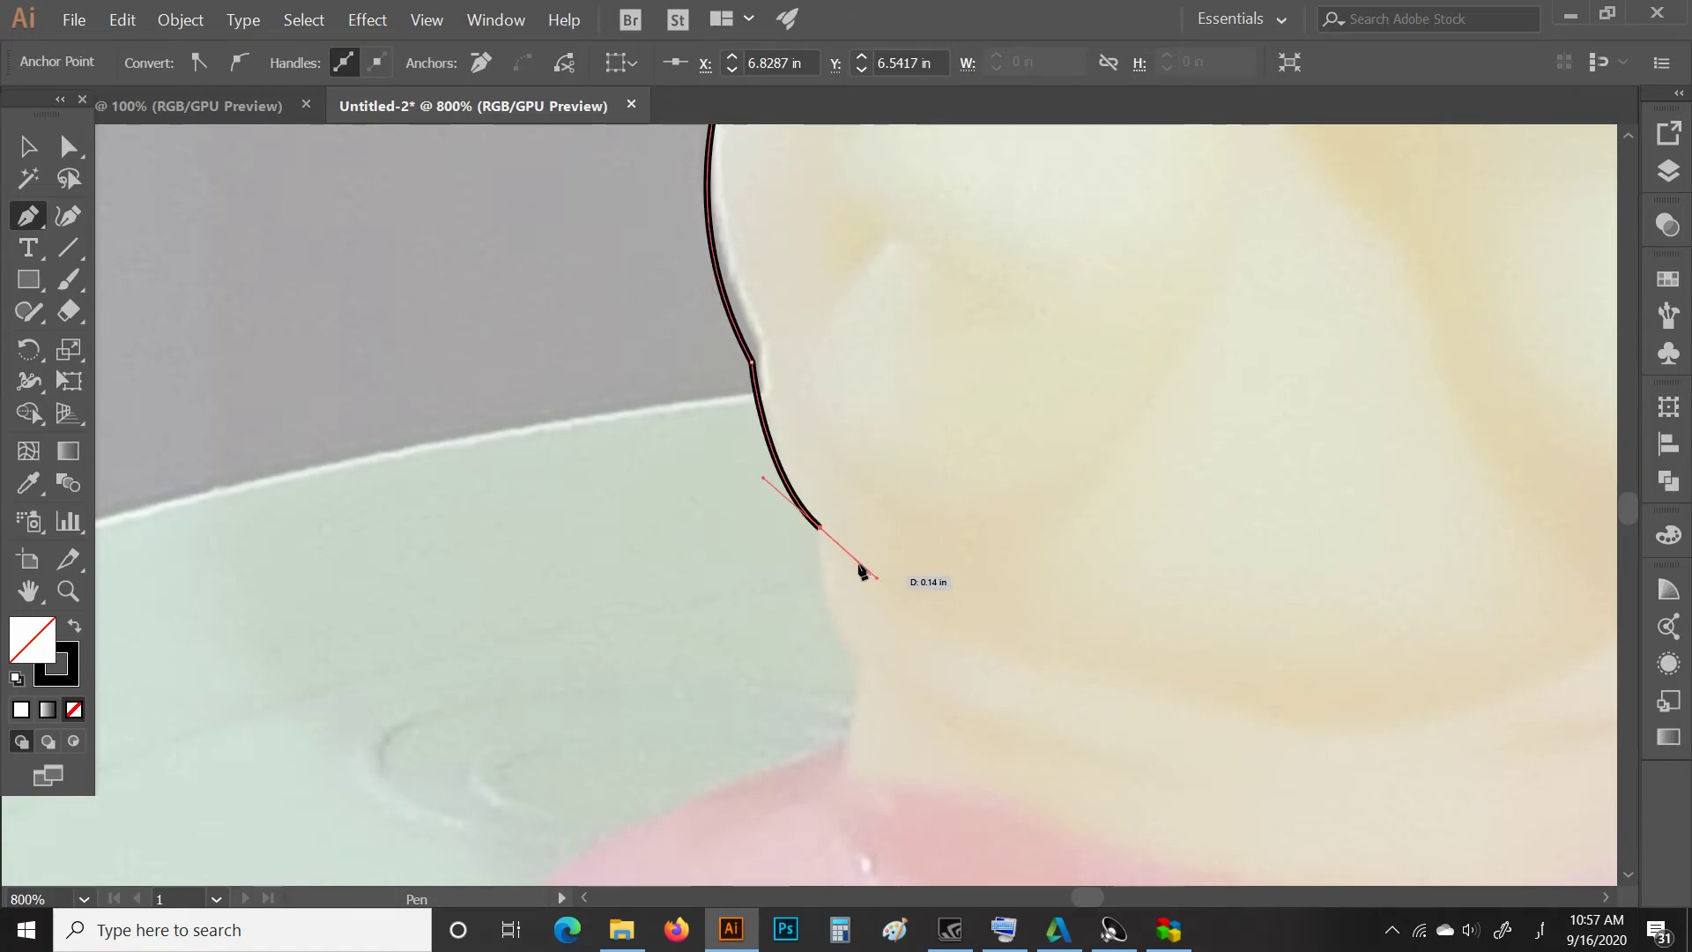
pyautogui.click(820, 529)
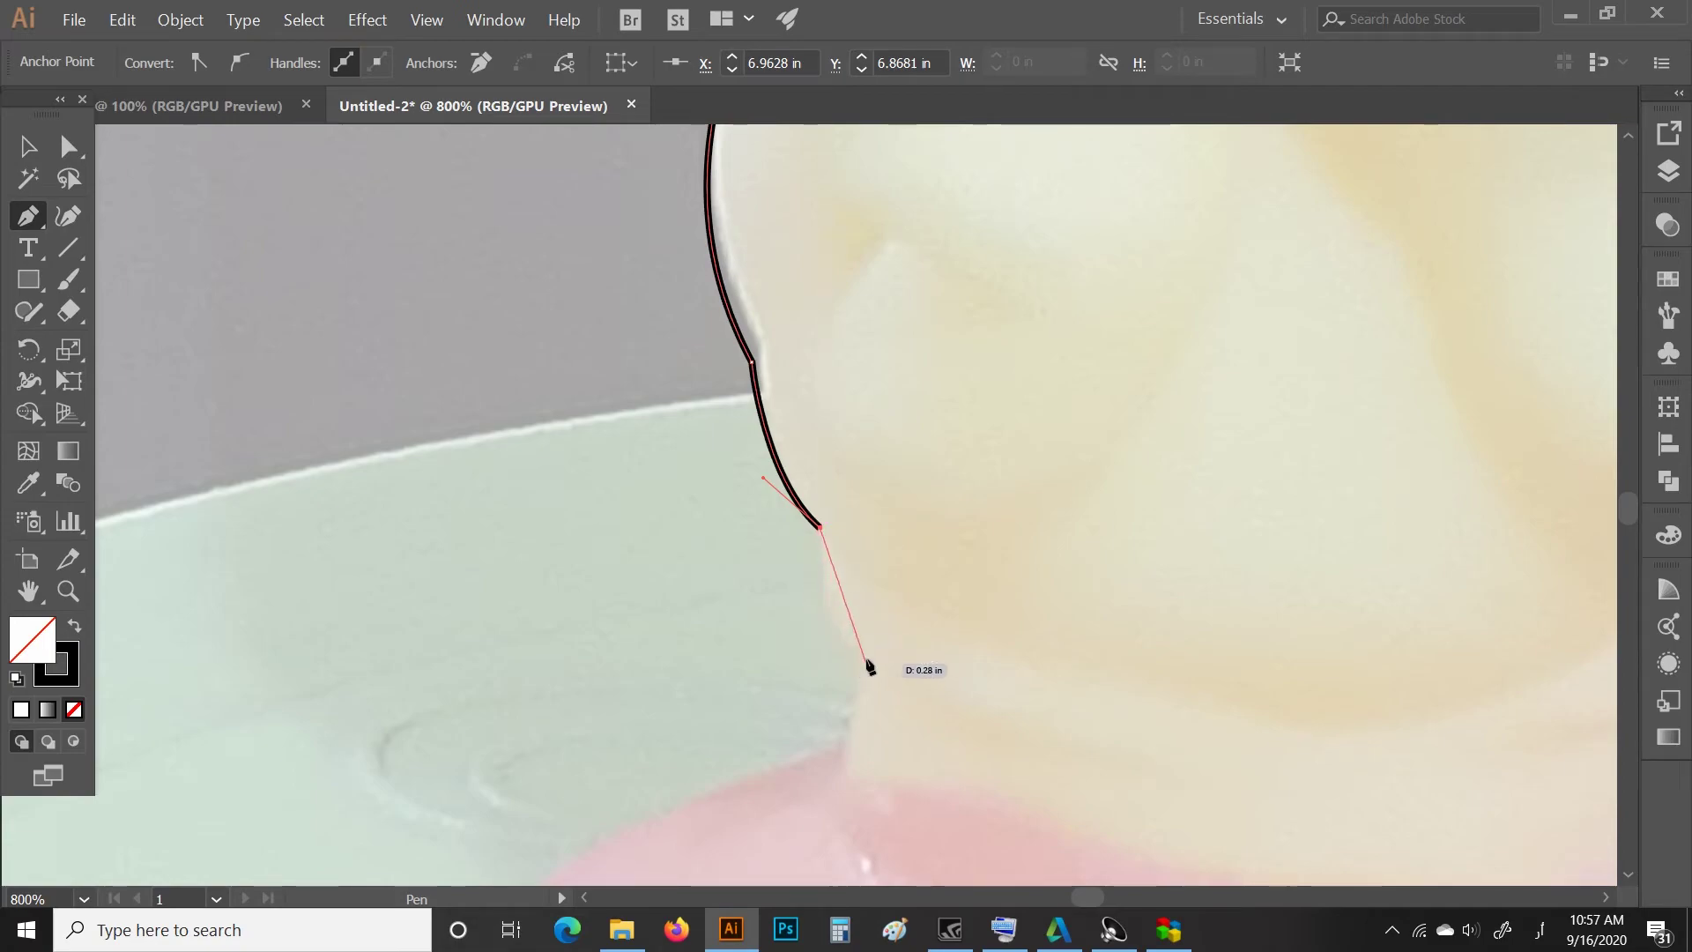
pyautogui.moveTo(859, 649)
pyautogui.mouseDown()
pyautogui.moveTo(886, 656)
pyautogui.moveTo(911, 704)
pyautogui.mouseUp()
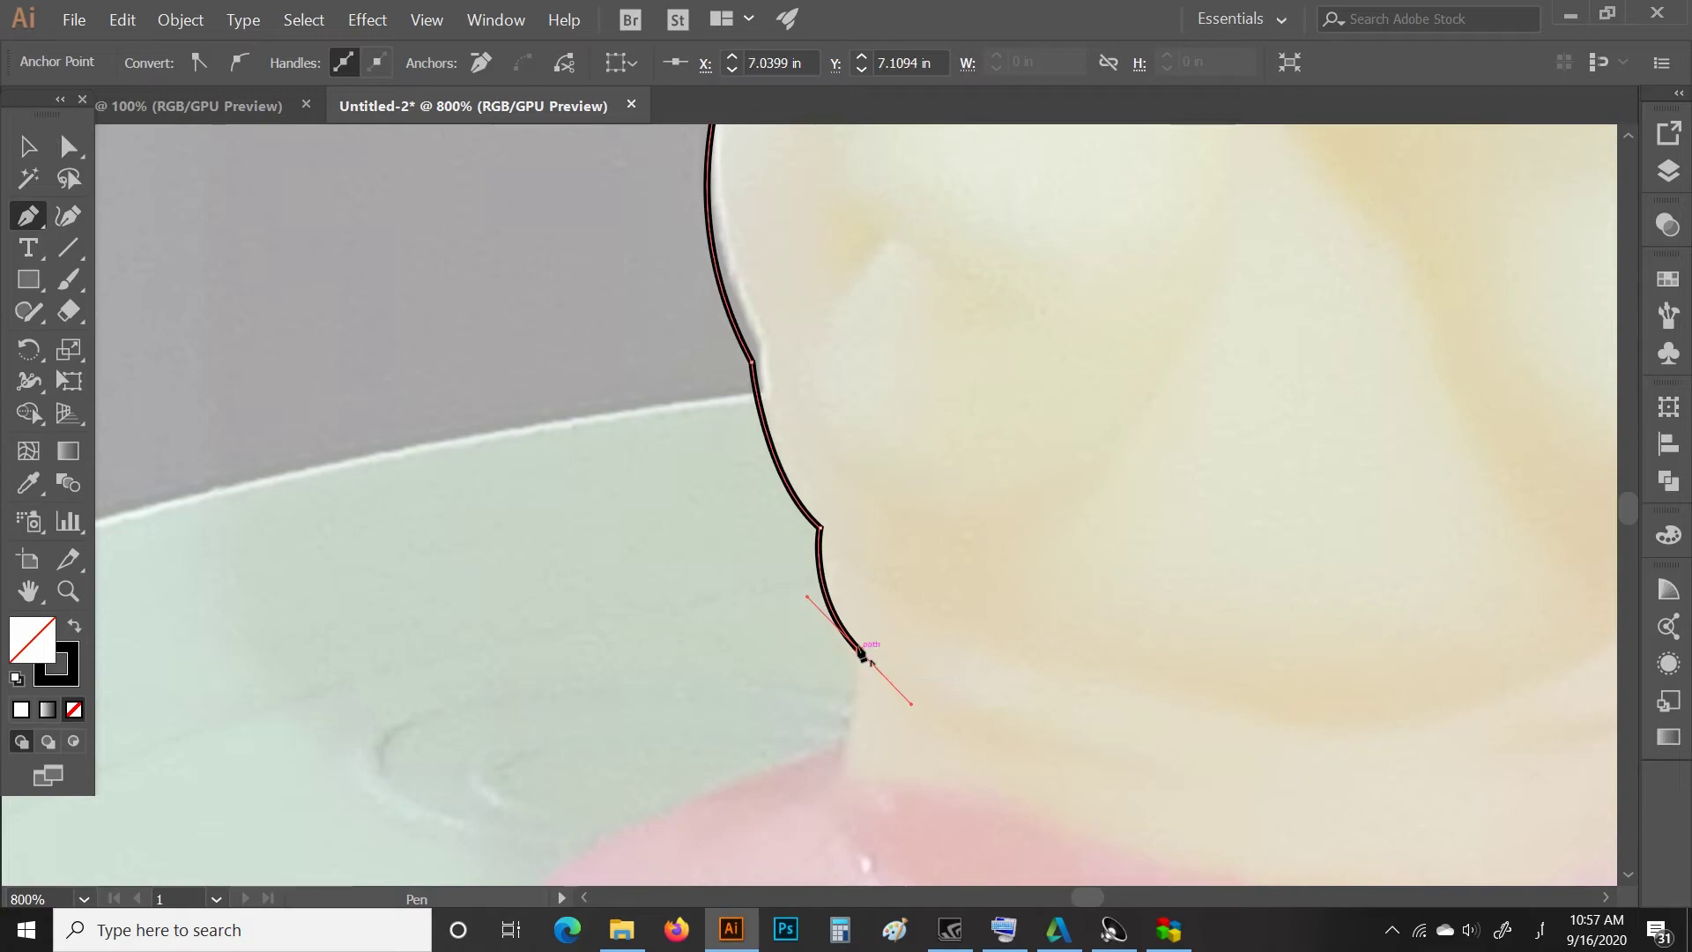
pyautogui.scroll(-3, 866, 653)
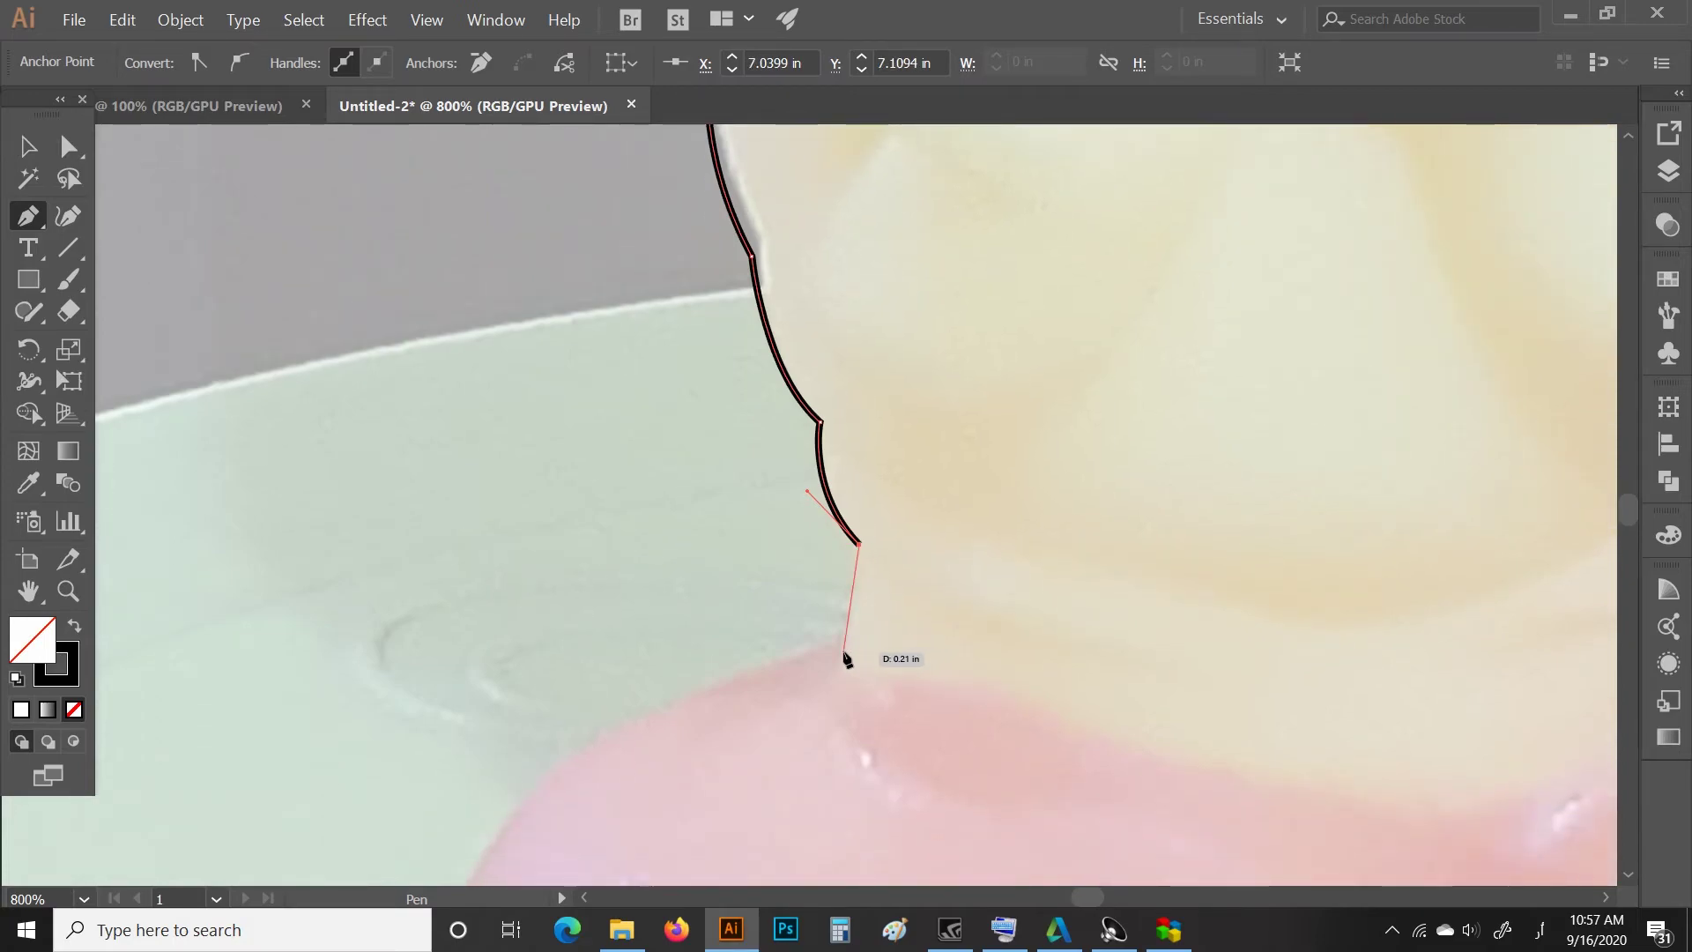
pyautogui.click(844, 653)
pyautogui.scroll(-5, 786, 650)
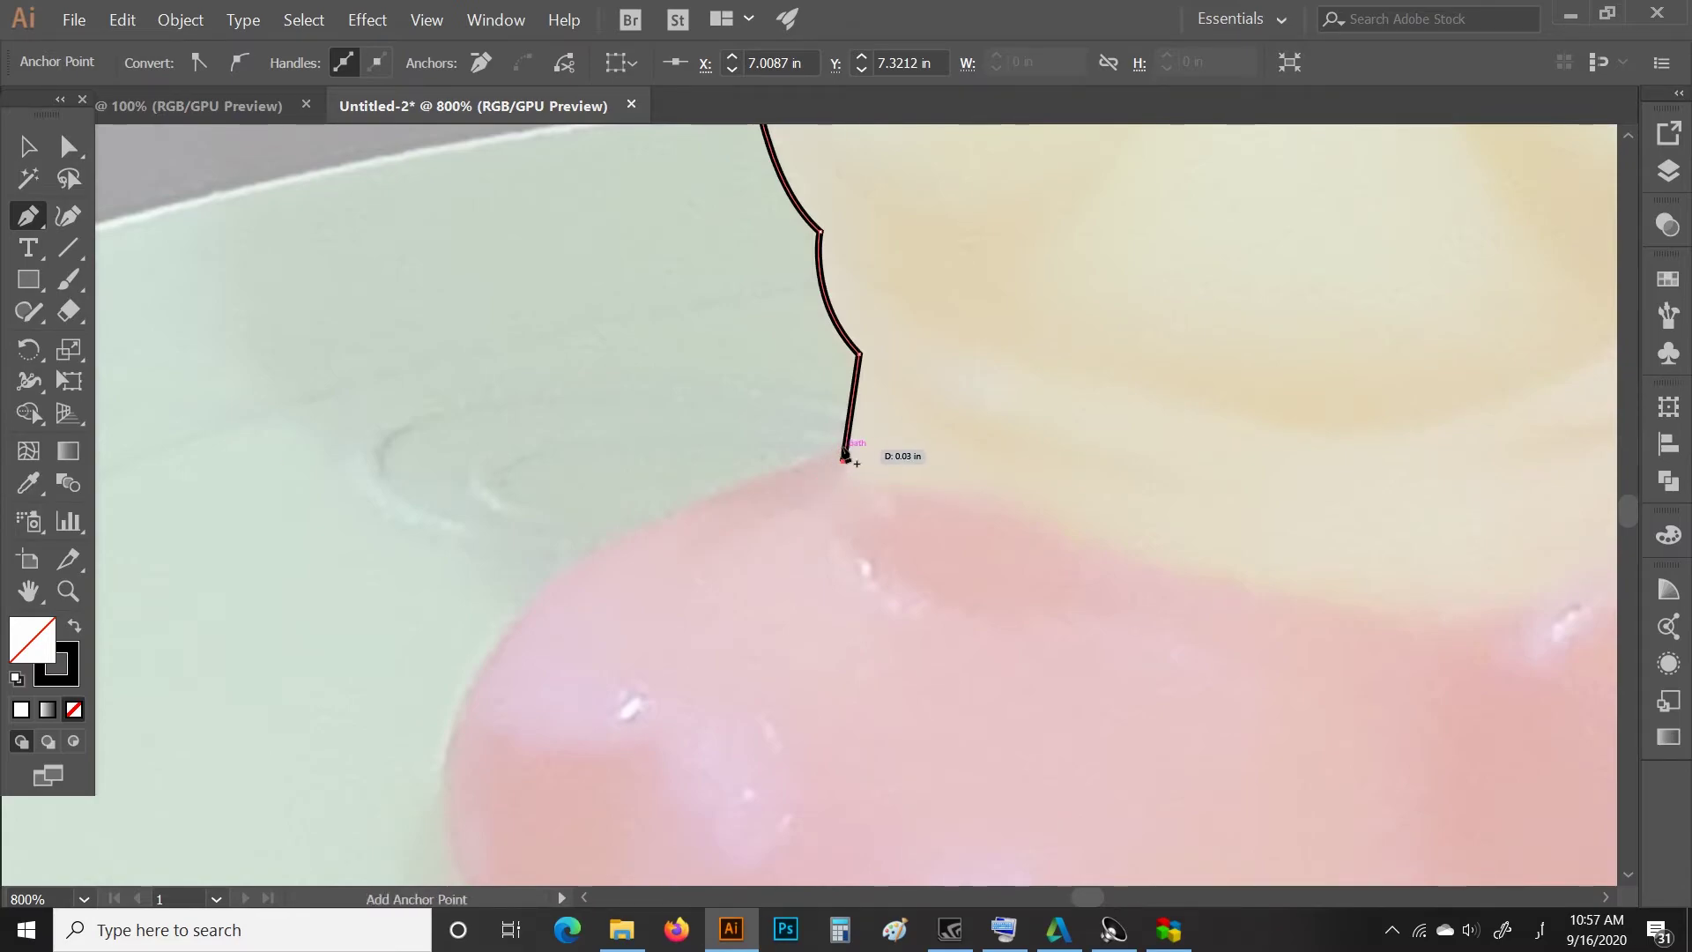
# Add an anchor at the top of the pink feet and curve around the foot's front.
pyautogui.scroll(-2, 837, 455)
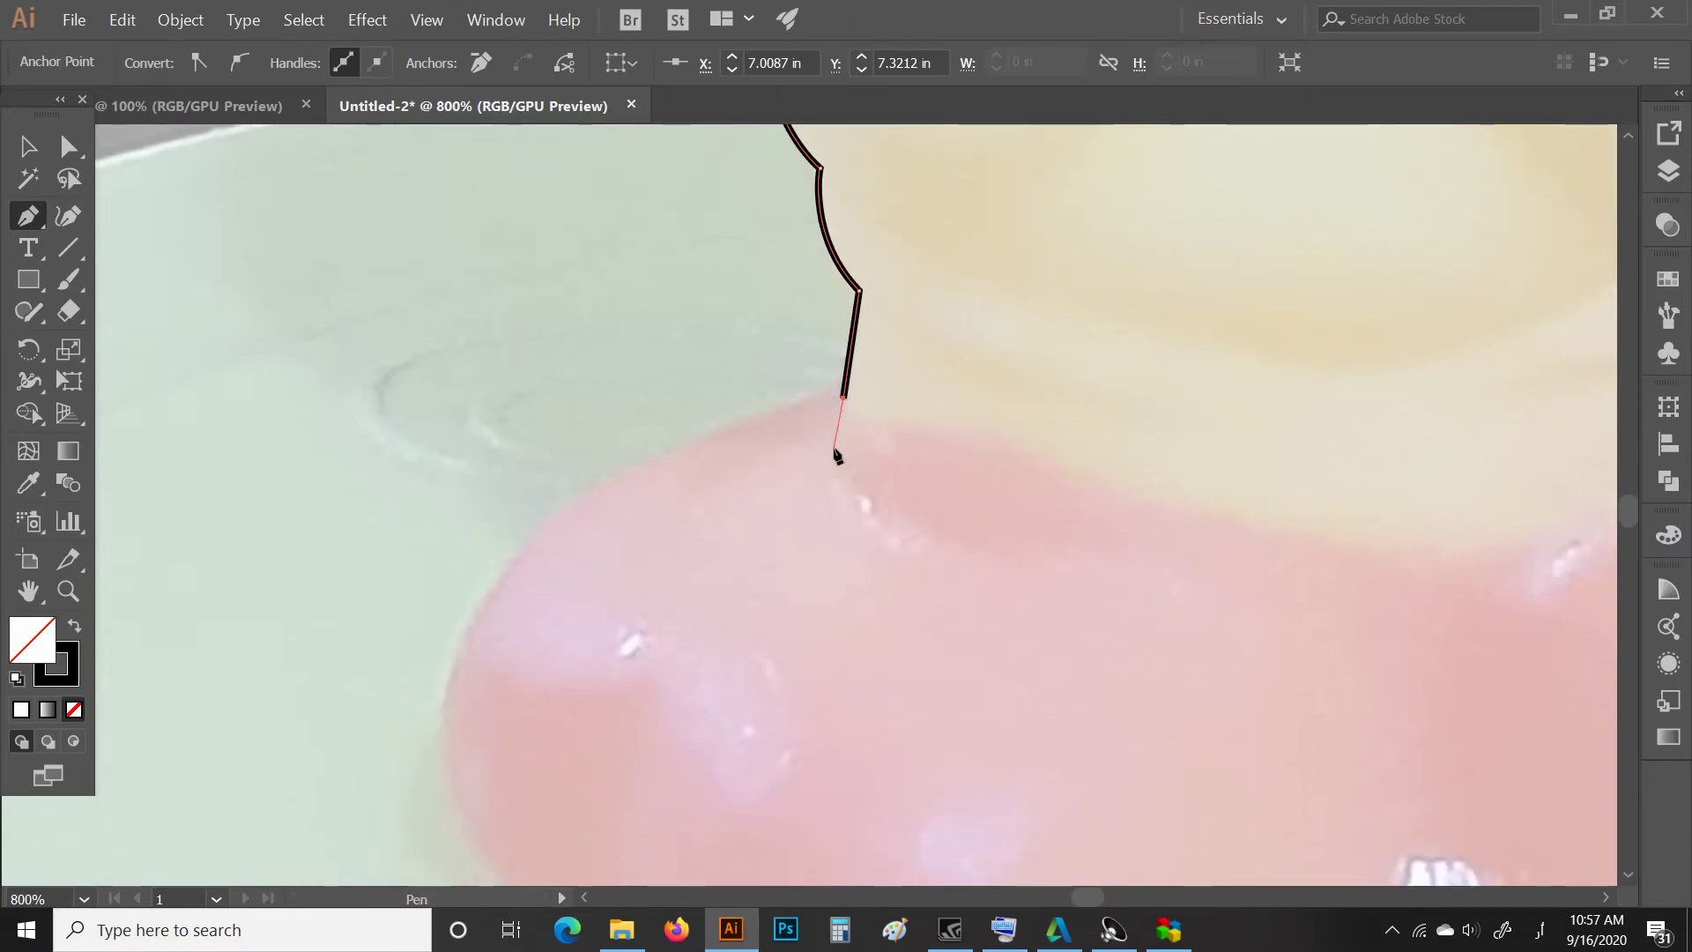
pyautogui.click(834, 386)
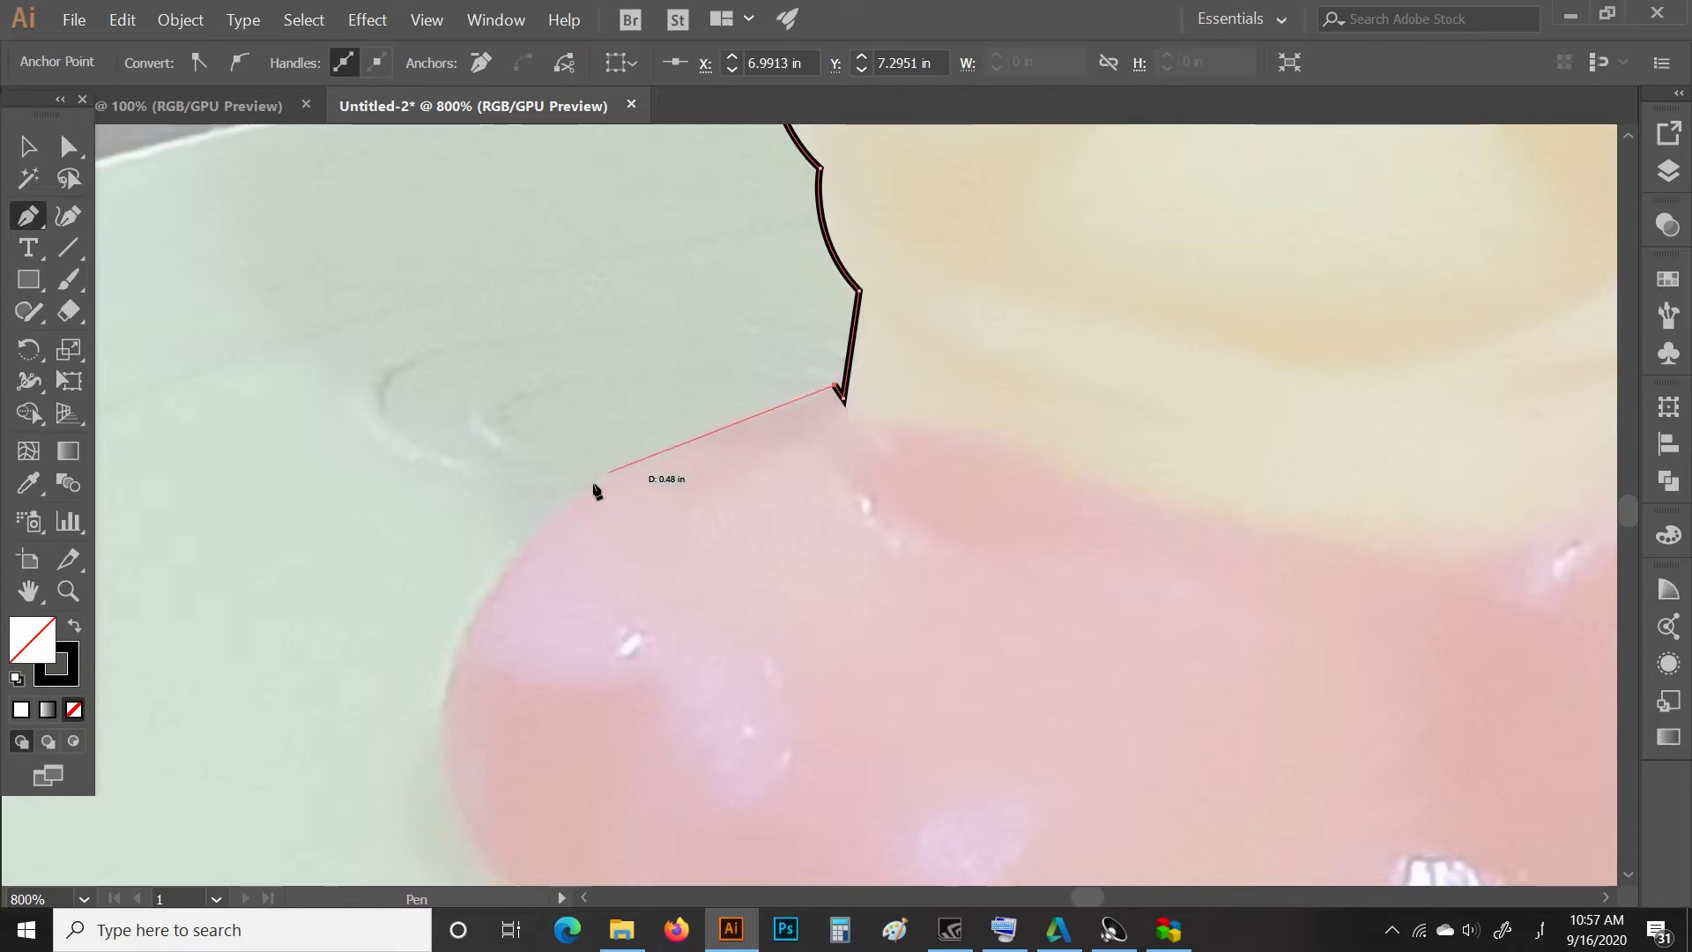
pyautogui.scroll(-2, 447, 649)
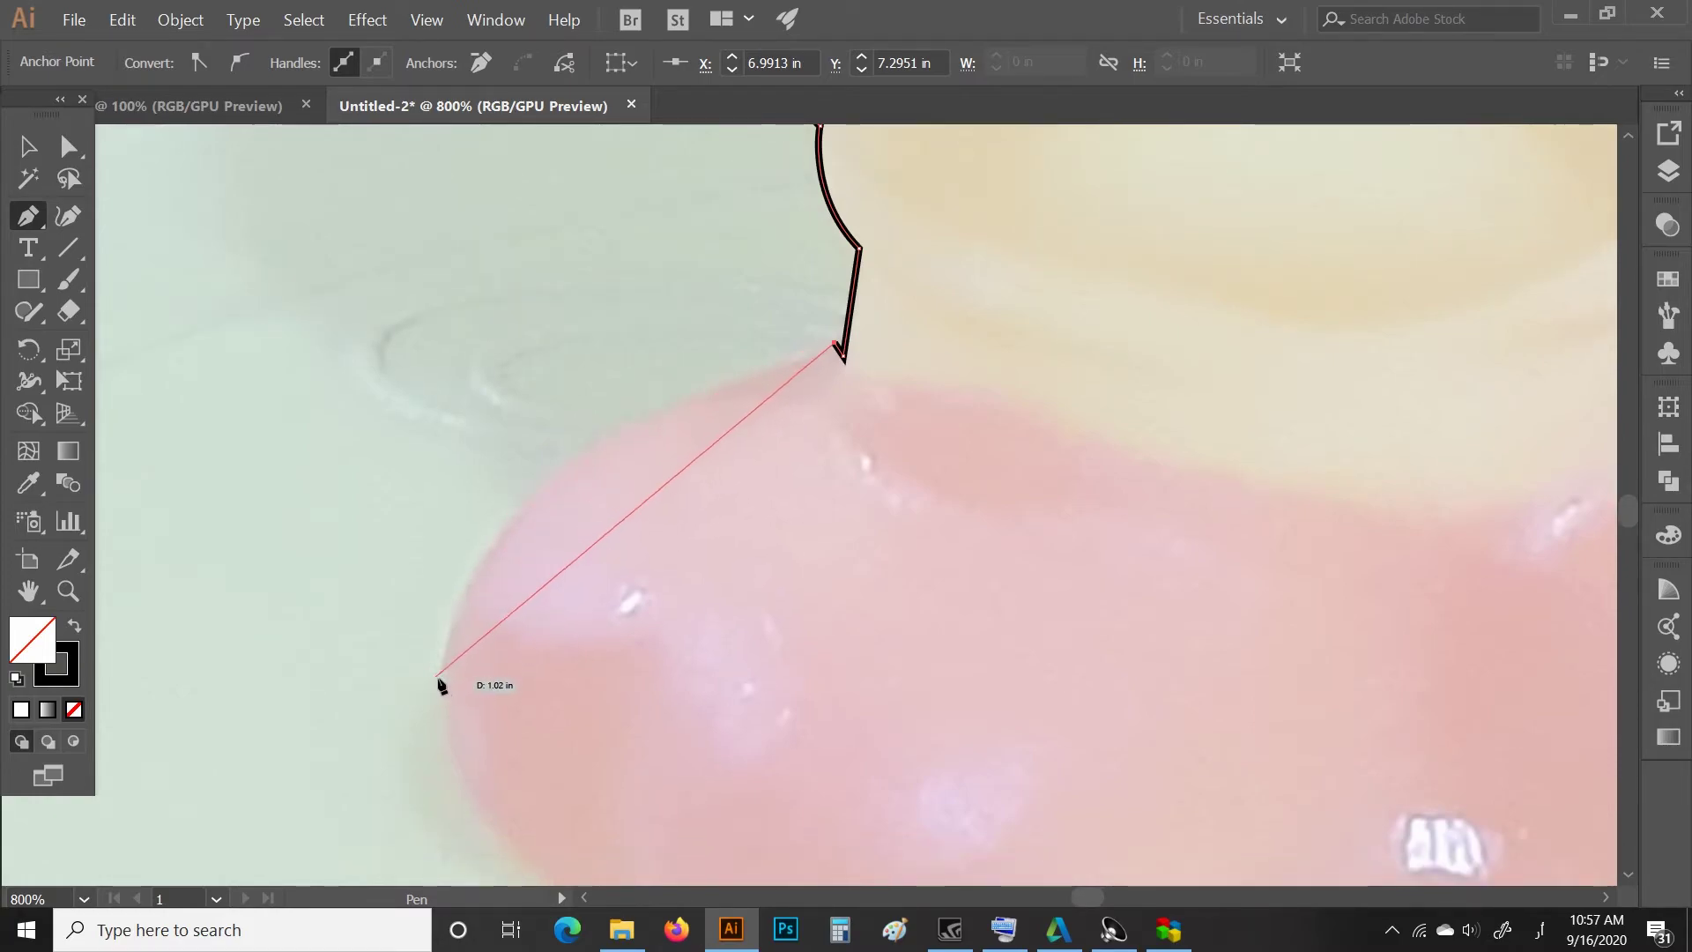
pyautogui.moveTo(448, 687)
pyautogui.mouseDown()
pyautogui.moveTo(494, 881)
pyautogui.moveTo(468, 553)
pyautogui.mouseUp()
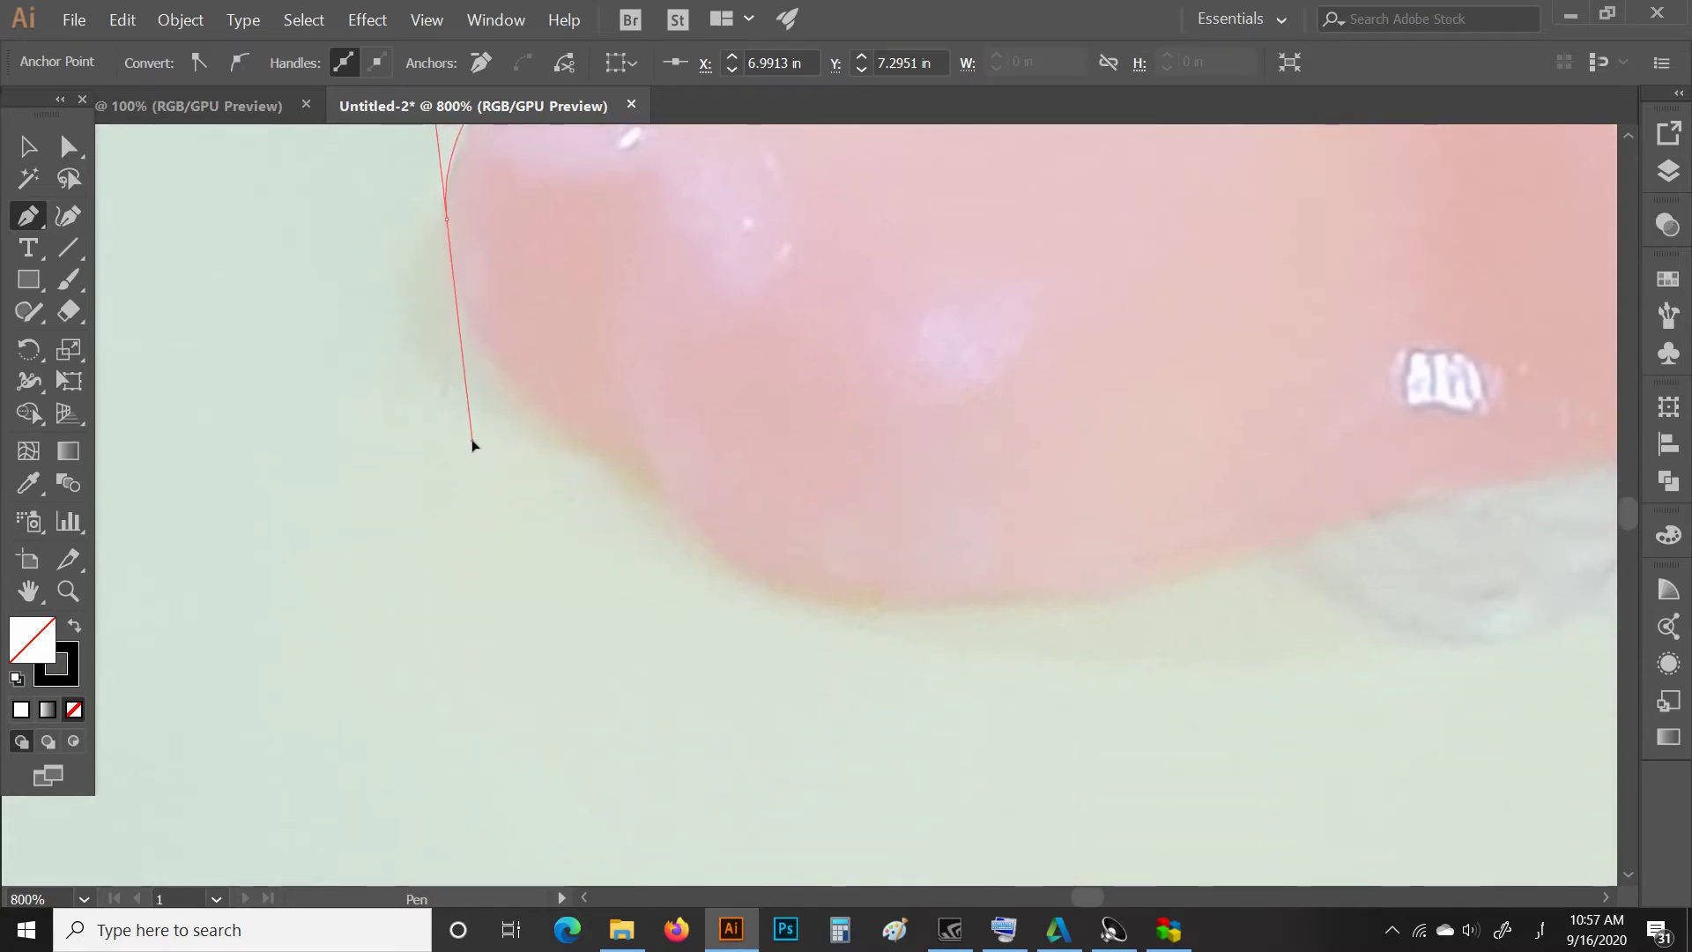
pyautogui.moveTo(467, 552); pyautogui.dragTo(473, 484)
# Add an underside anchor and curve the path along the pink base's lower left edge.
pyautogui.scroll(3, 491, 476)
pyautogui.scroll(4, 496, 491)
pyautogui.scroll(-1, 496, 492)
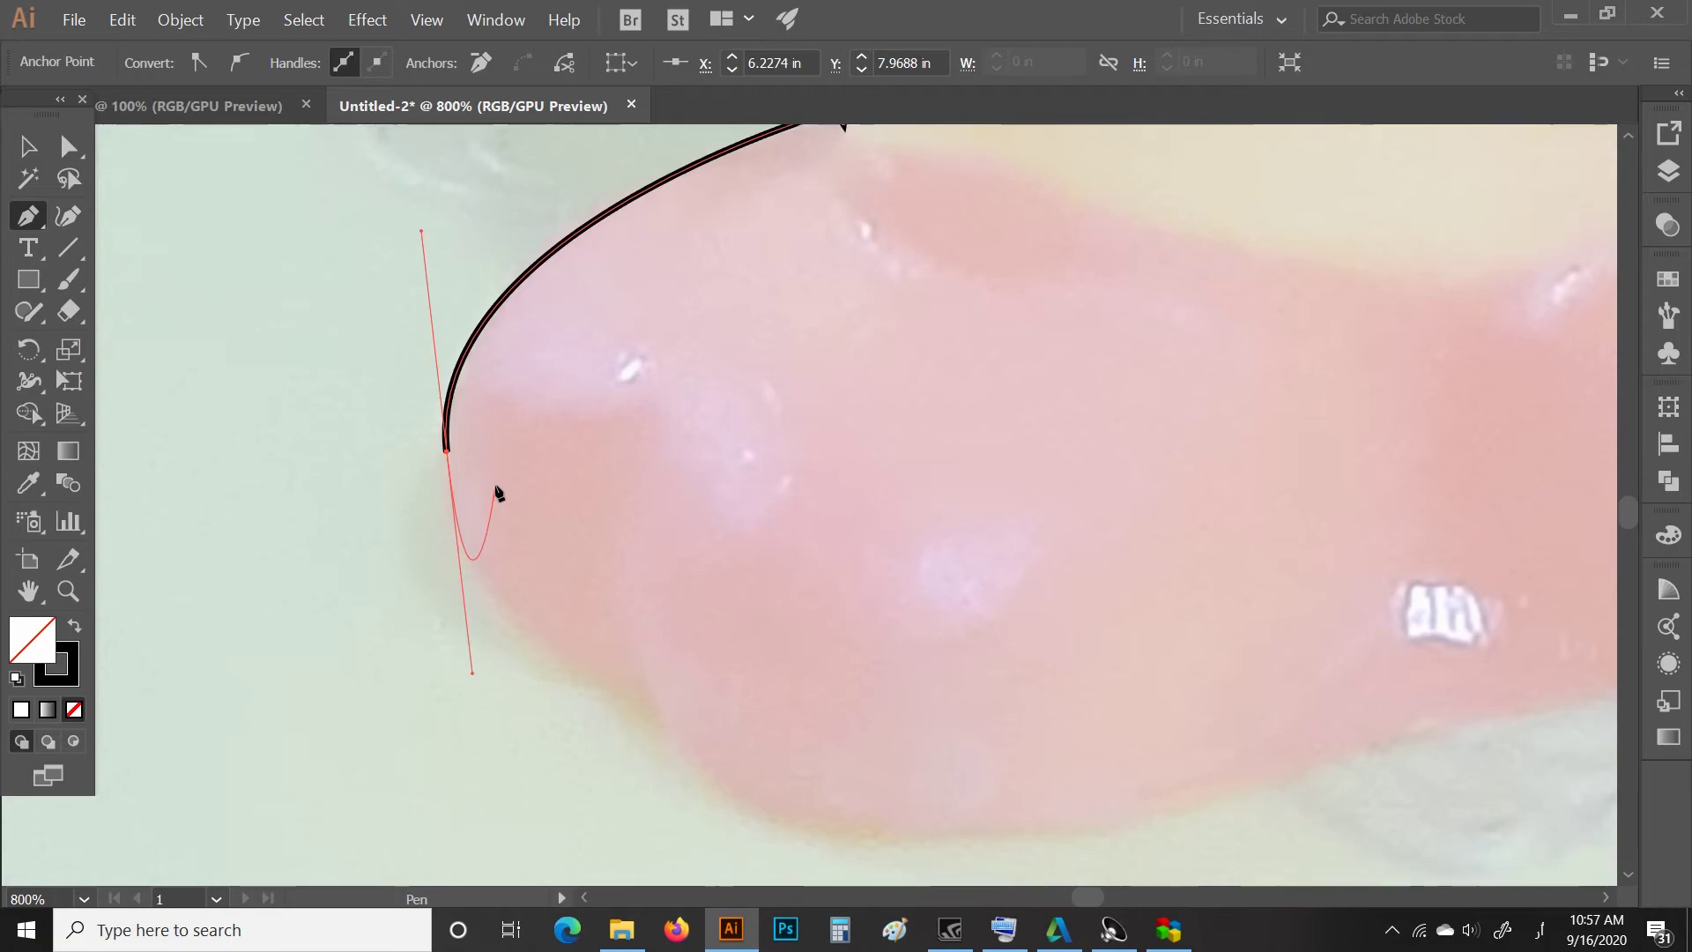
pyautogui.scroll(-1, 506, 547)
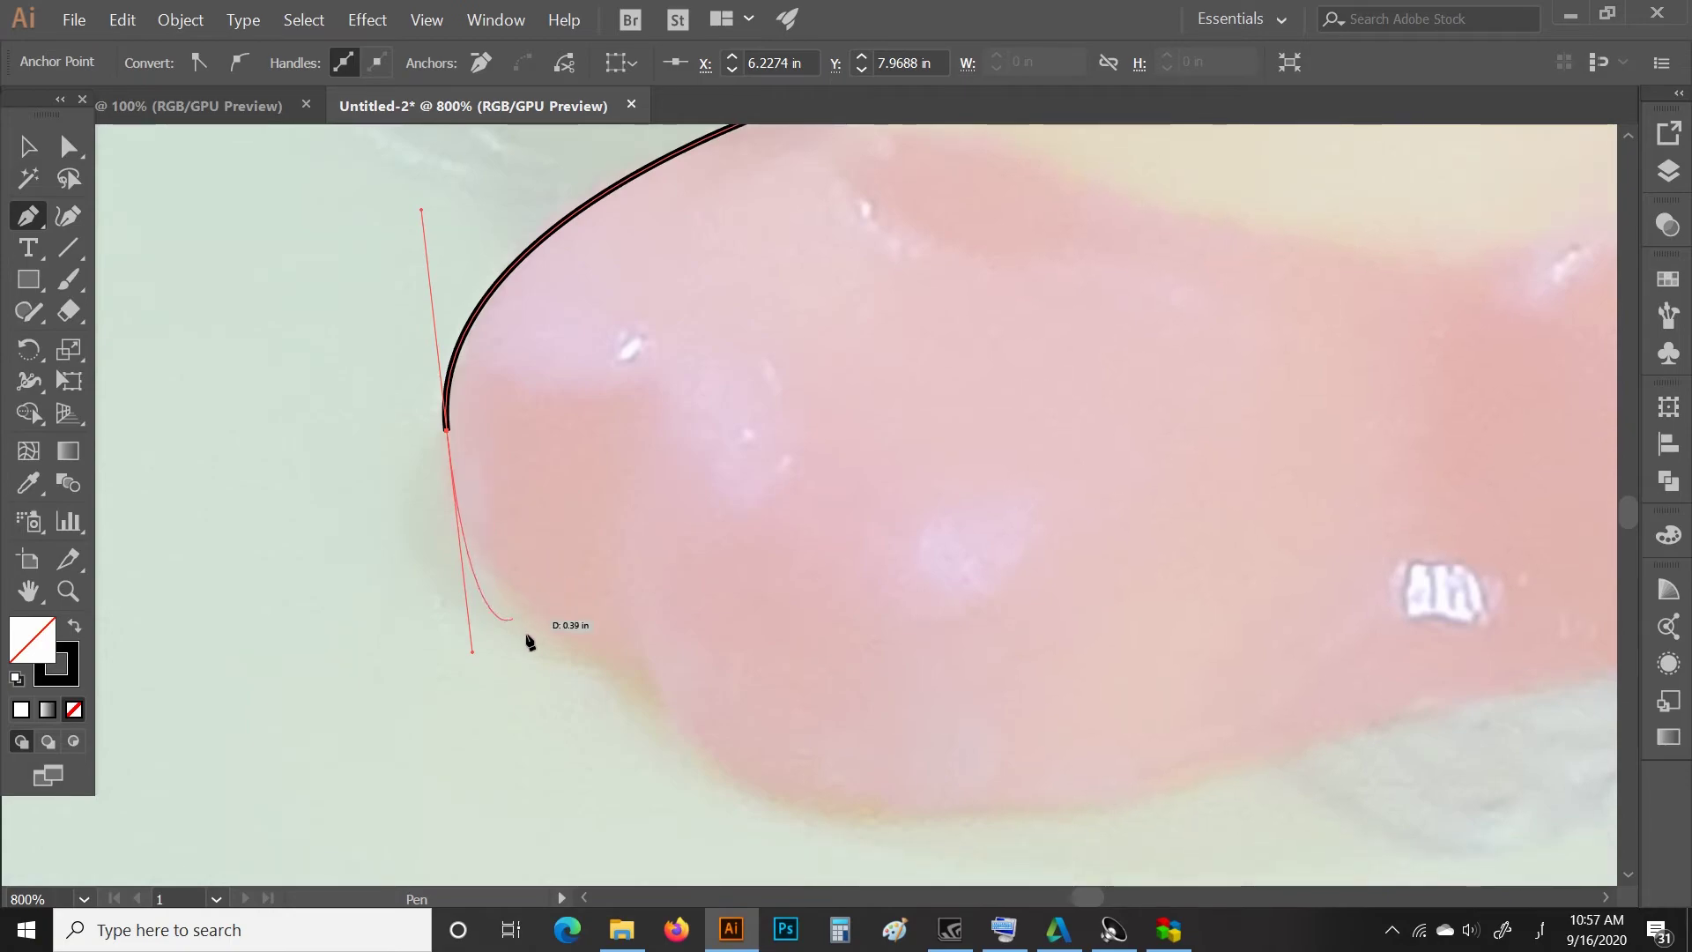
pyautogui.click(641, 654)
pyautogui.moveTo(641, 654)
pyautogui.mouseDown()
pyautogui.moveTo(990, 811)
pyautogui.moveTo(1179, 728)
pyautogui.moveTo(1195, 753)
pyautogui.mouseUp()
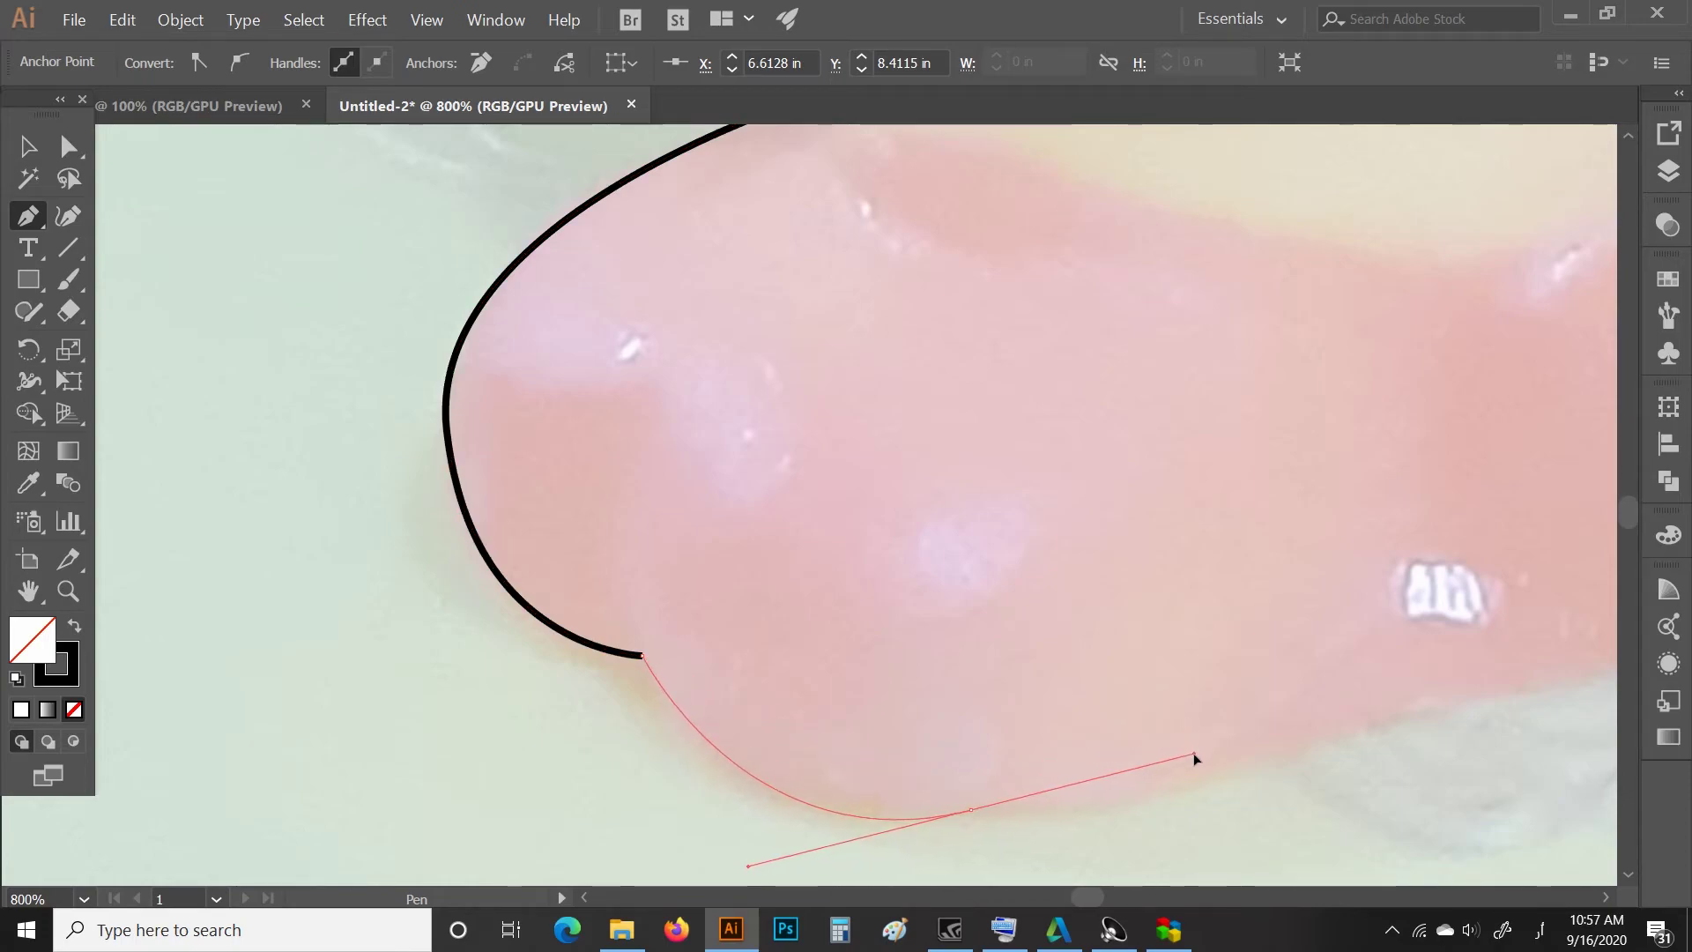
pyautogui.moveTo(1195, 757); pyautogui.dragTo(1195, 755)
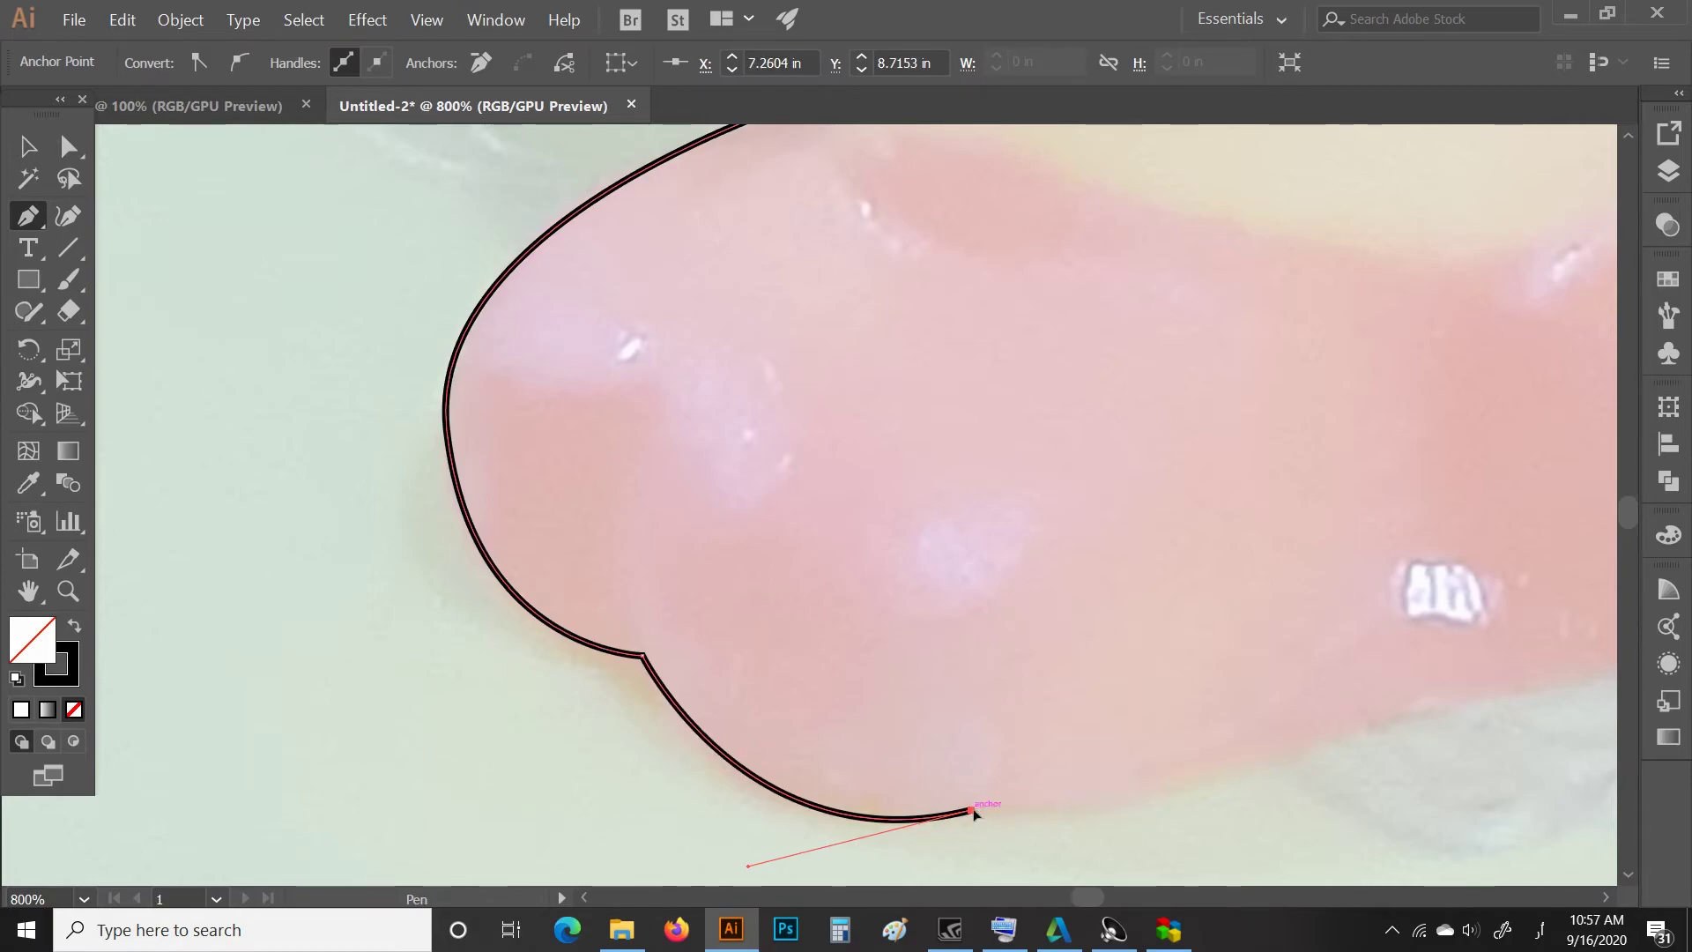
pyautogui.press('space')
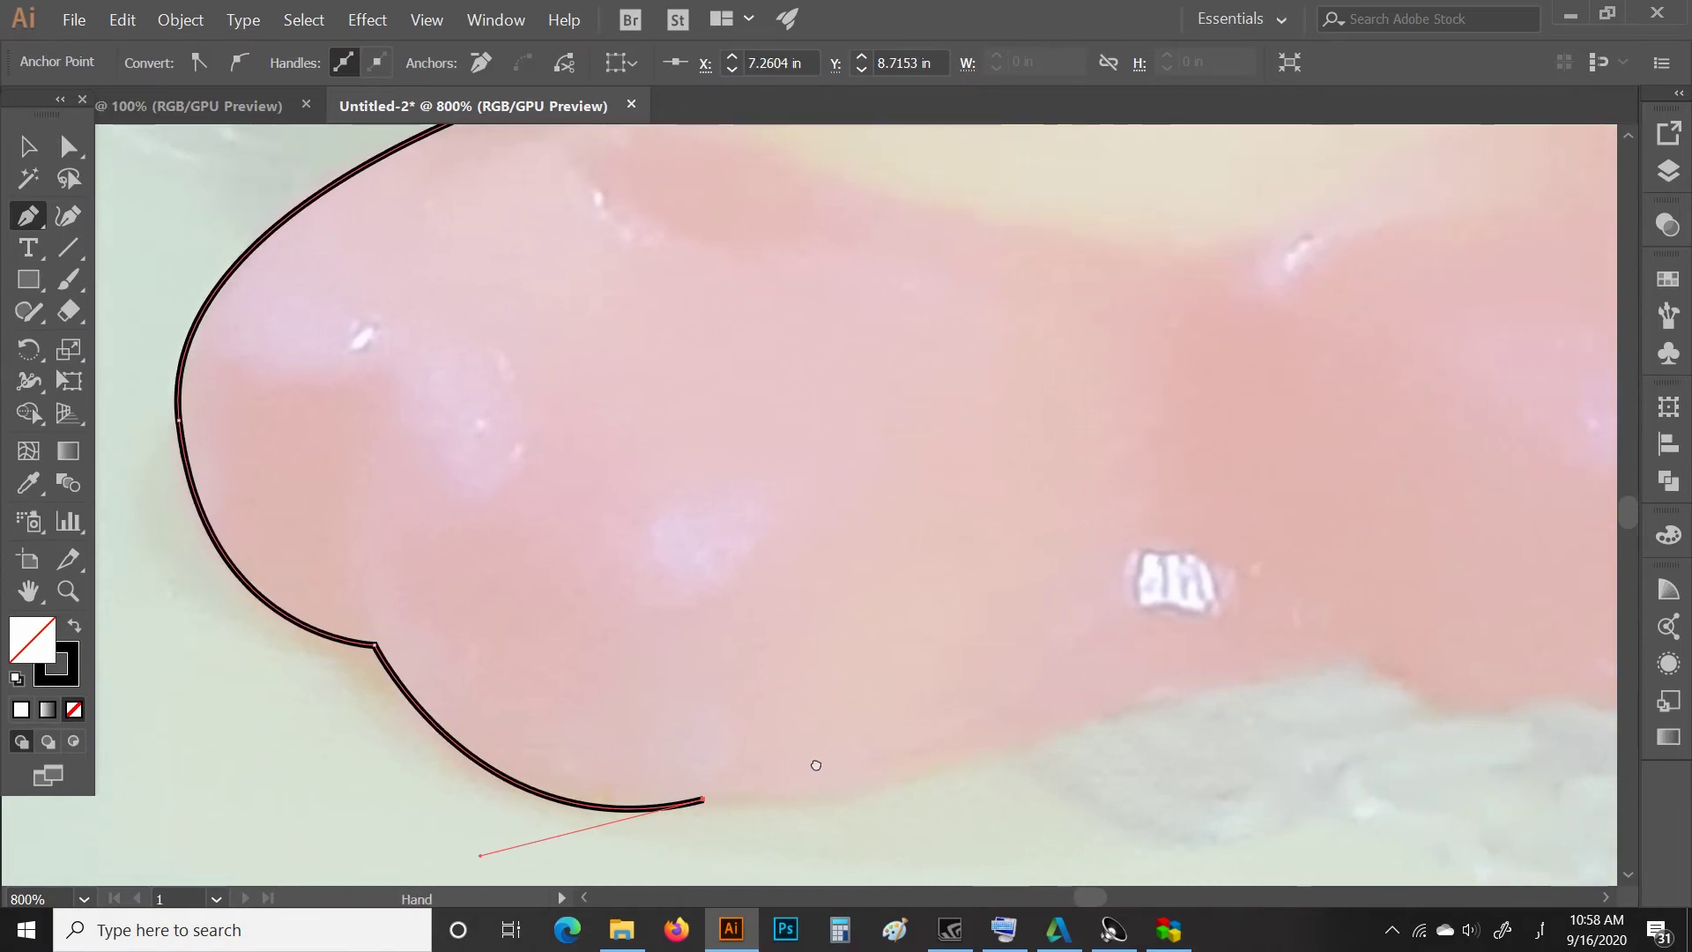
# Pan along the base and add the first curved anchors on its bottom edge.
pyautogui.moveTo(1060, 761); pyautogui.dragTo(741, 772)
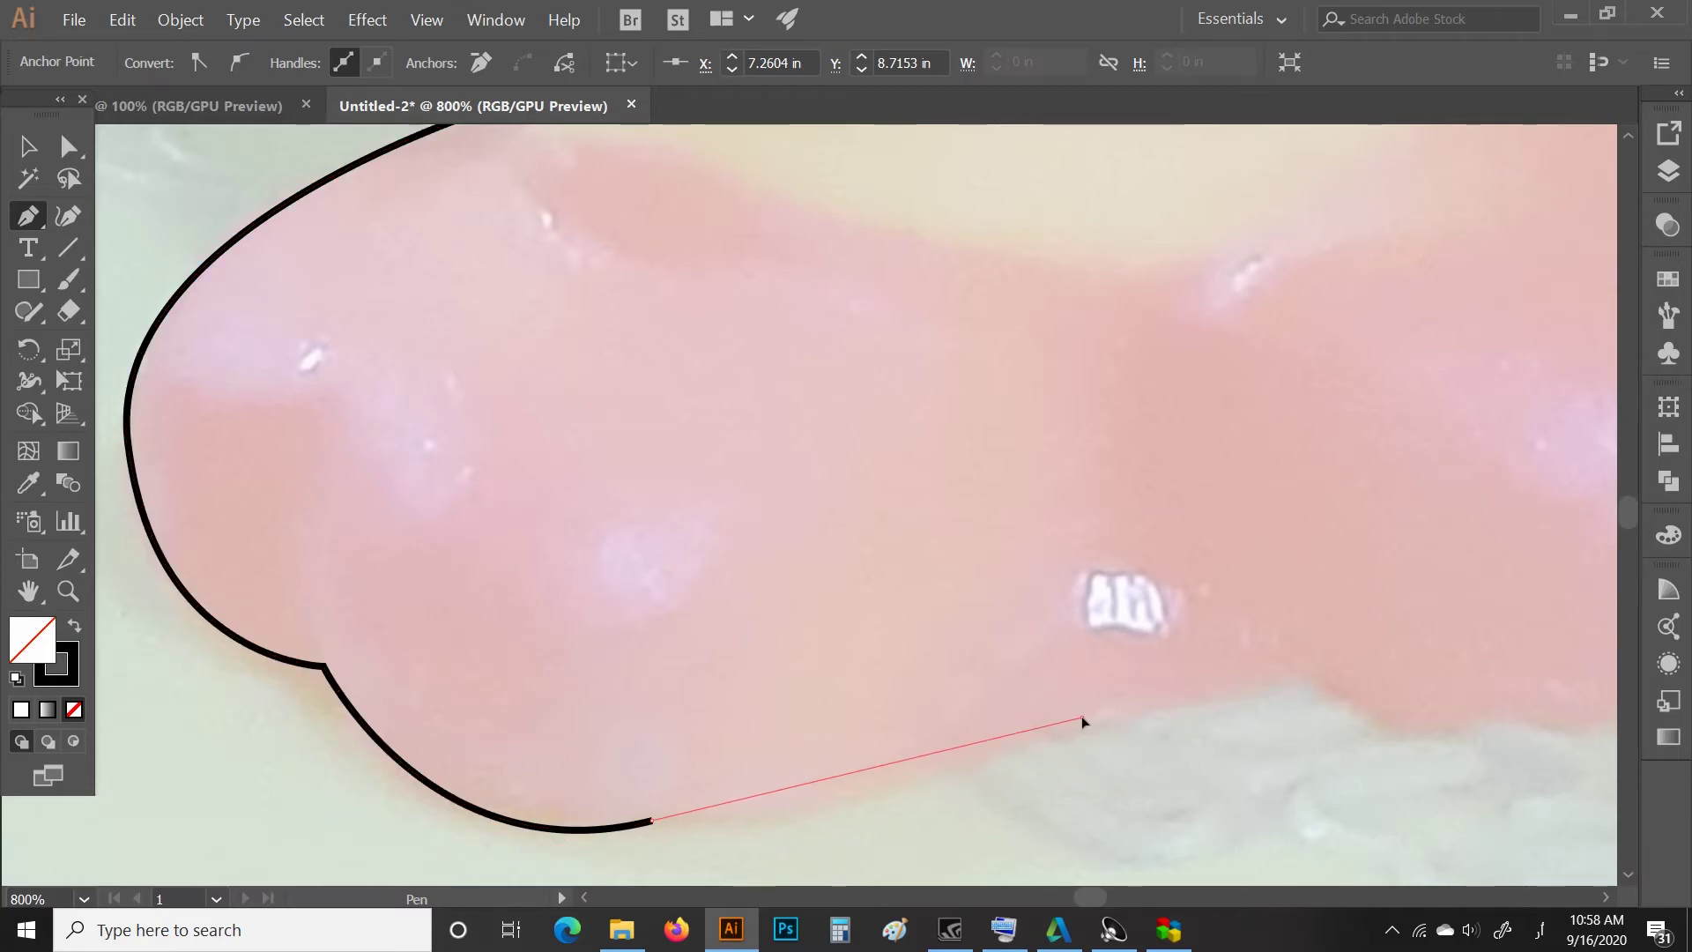
pyautogui.moveTo(1081, 717)
pyautogui.mouseDown()
pyautogui.moveTo(1119, 679)
pyautogui.moveTo(1216, 668)
pyautogui.mouseUp()
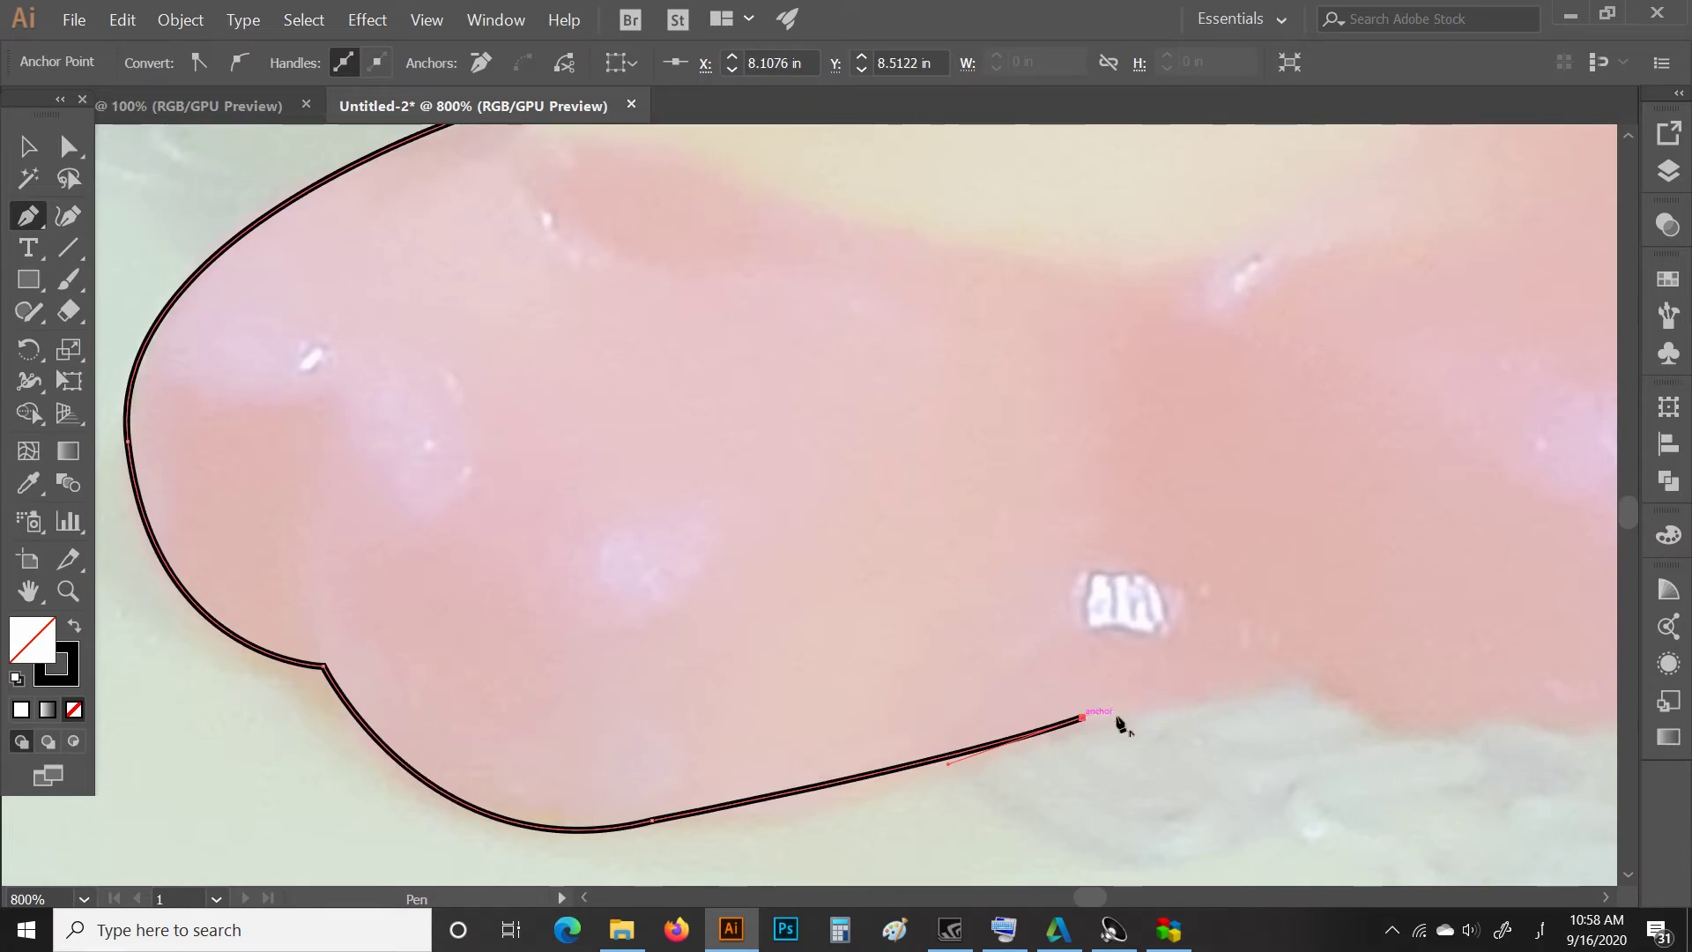
pyautogui.click(1283, 674)
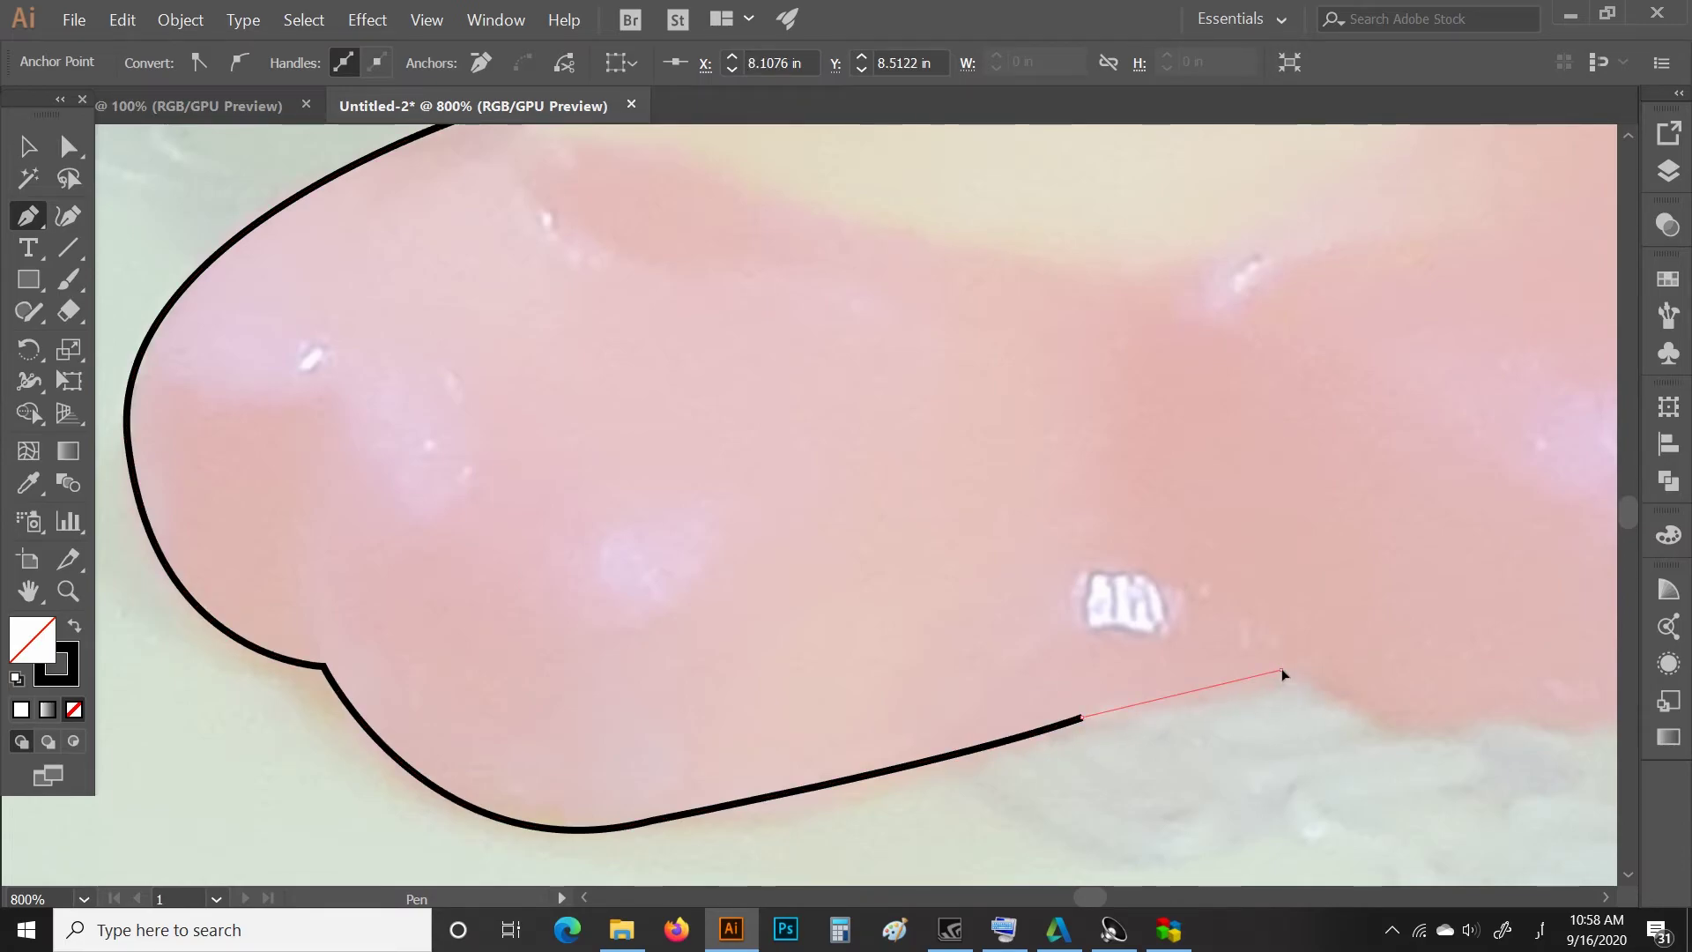
pyautogui.moveTo(1288, 651); pyautogui.dragTo(841, 669)
pyautogui.press('space')
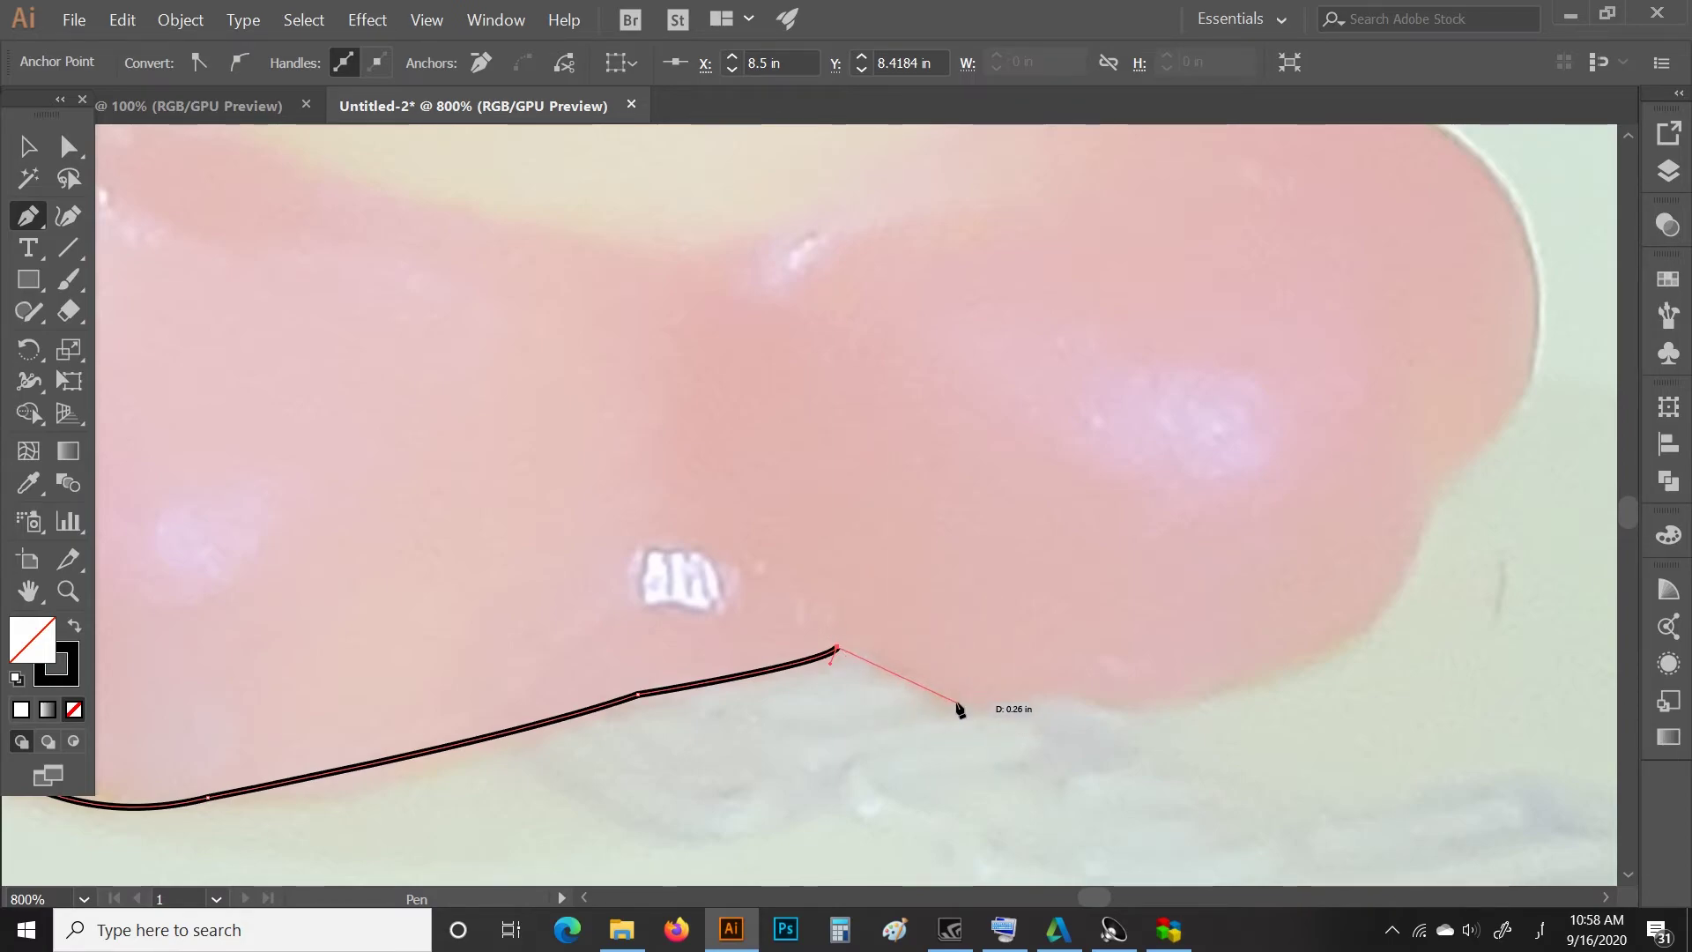
# Trace the dip and first bumps of the base's bottom edge with corner anchors.
pyautogui.moveTo(957, 703); pyautogui.dragTo(960, 739)
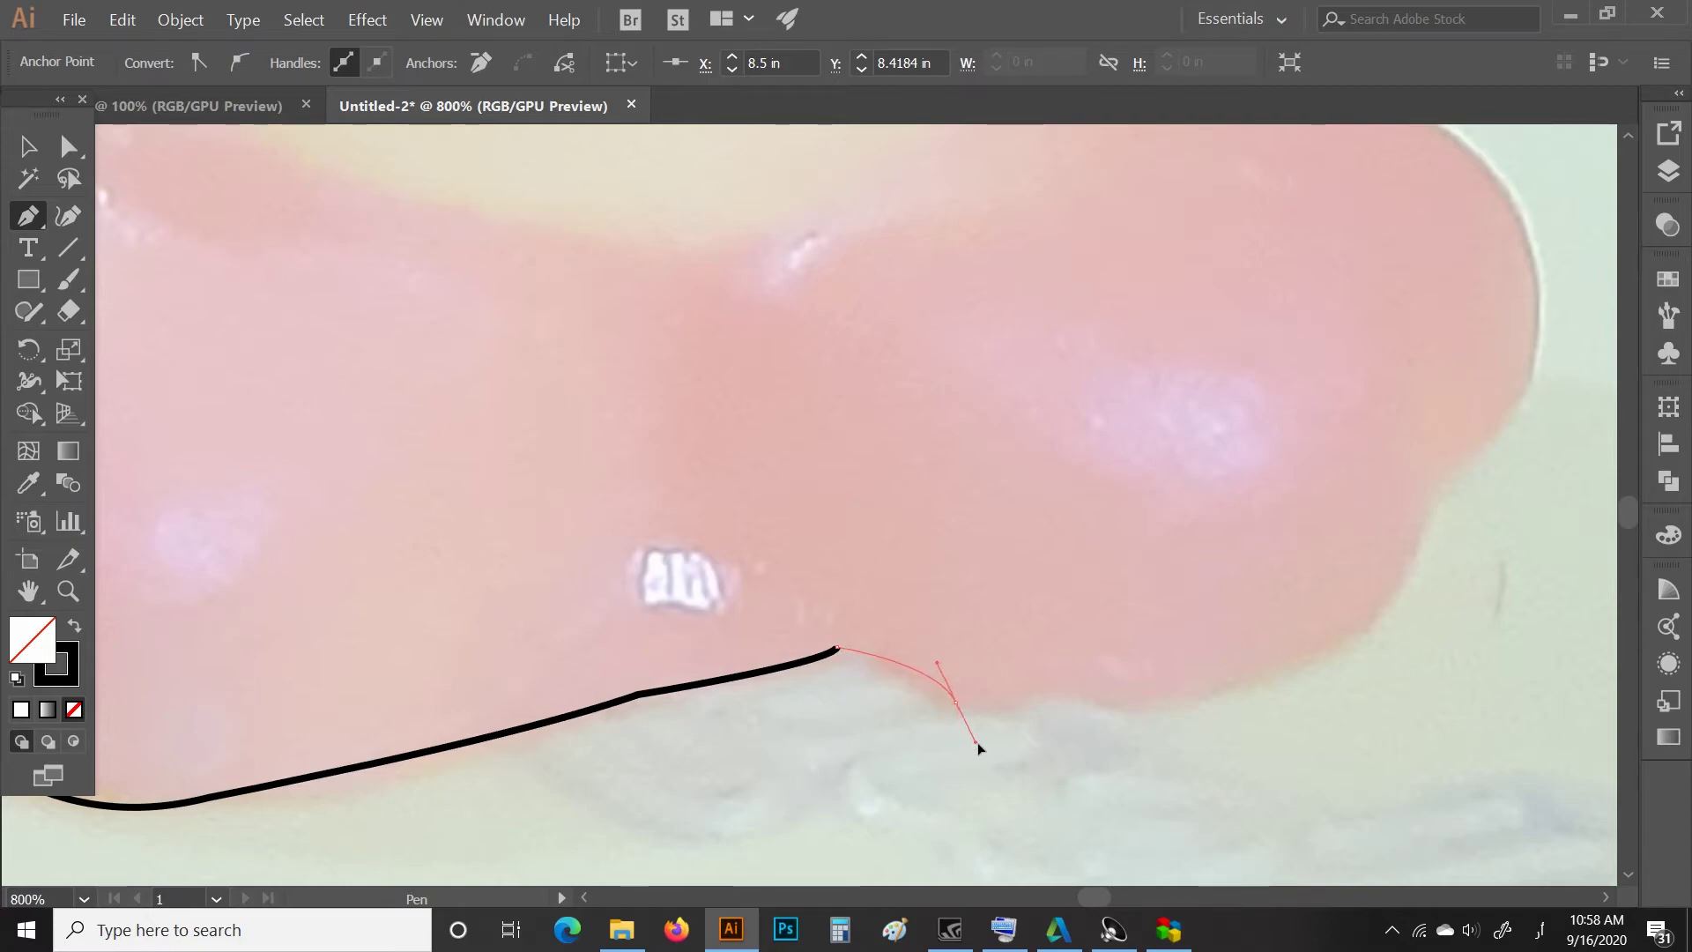
pyautogui.moveTo(998, 747); pyautogui.dragTo(999, 743)
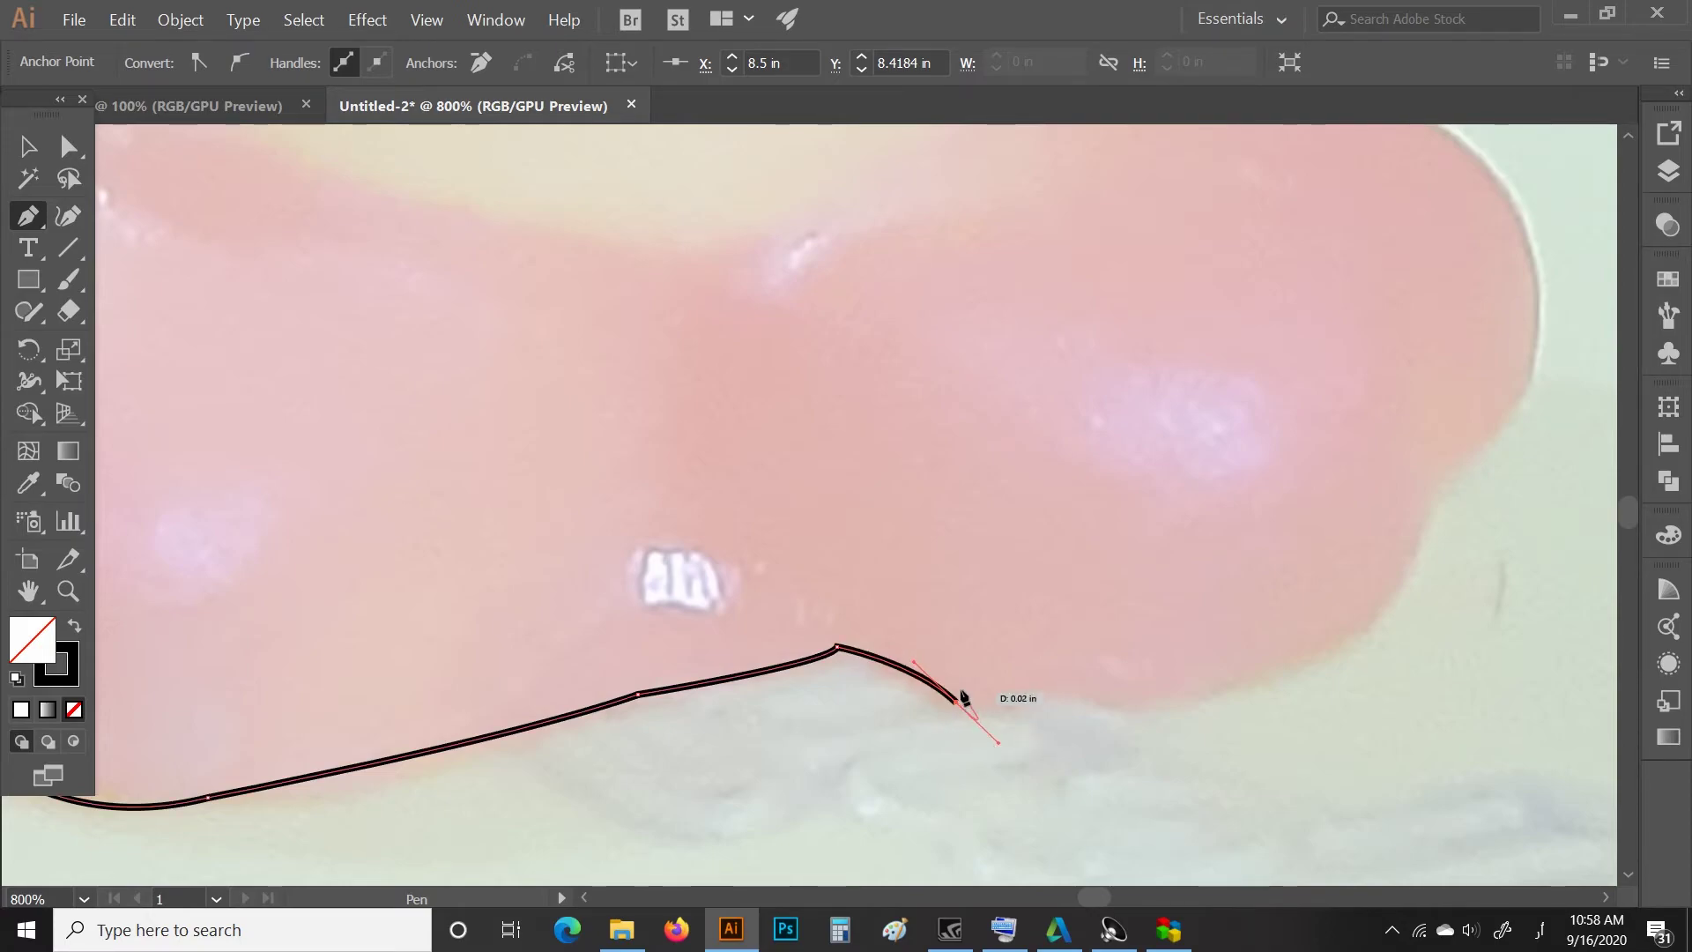
pyautogui.moveTo(1027, 708); pyautogui.dragTo(1081, 652)
pyautogui.click(1036, 696)
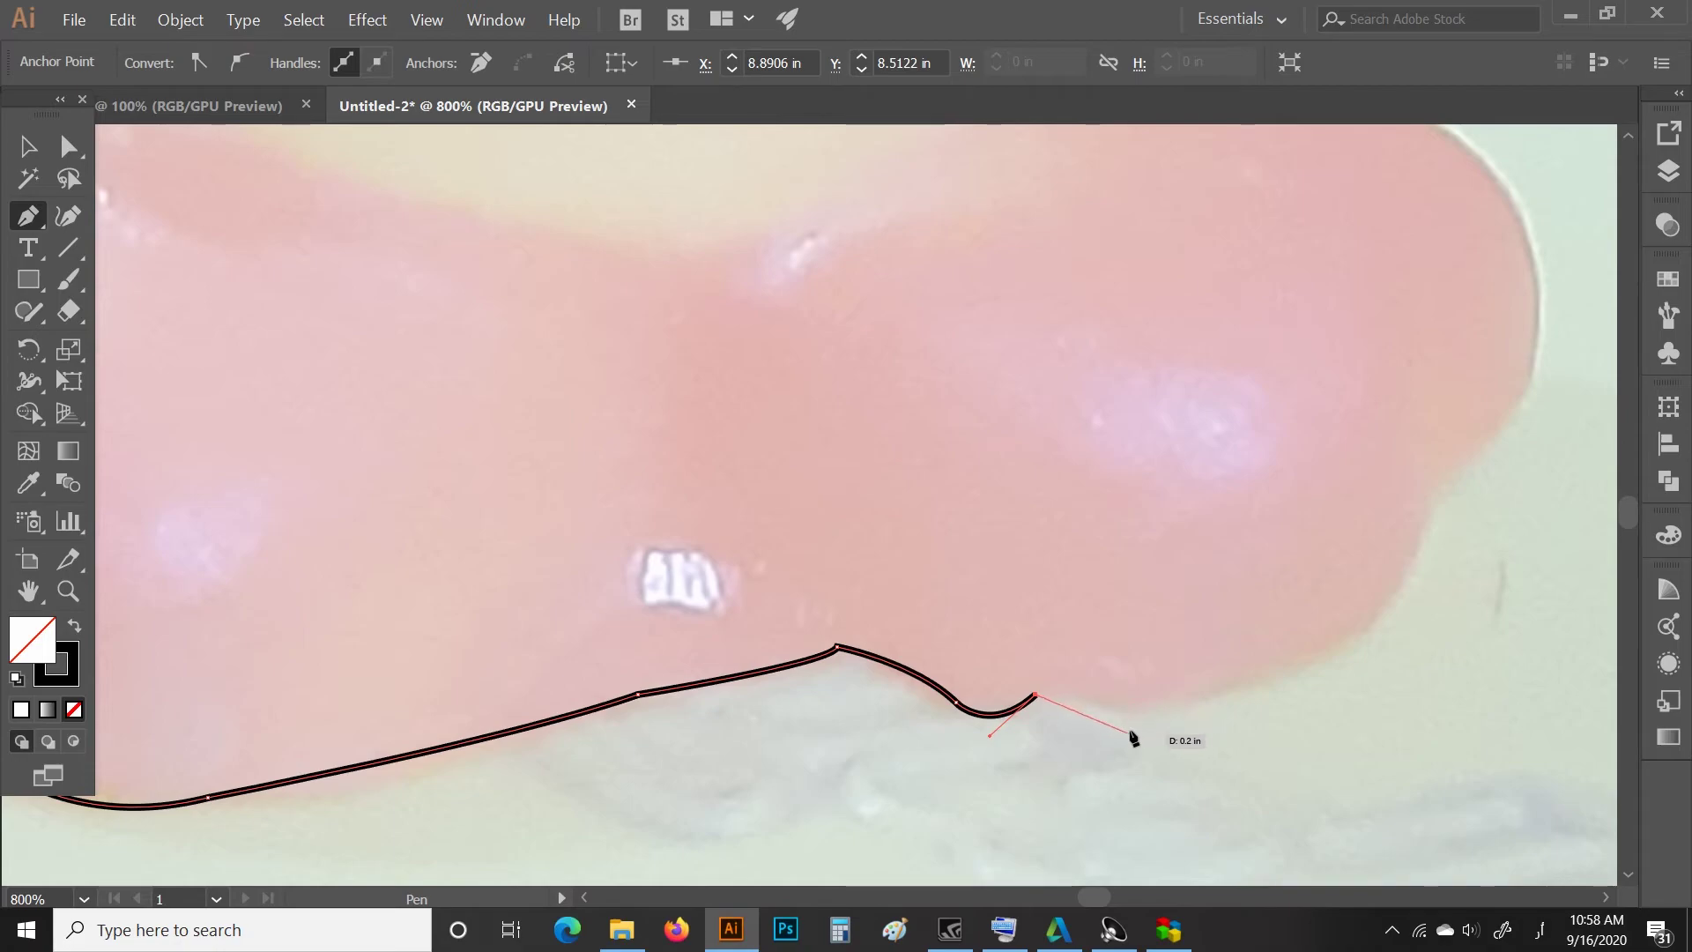
pyautogui.moveTo(1092, 700); pyautogui.dragTo(1121, 719)
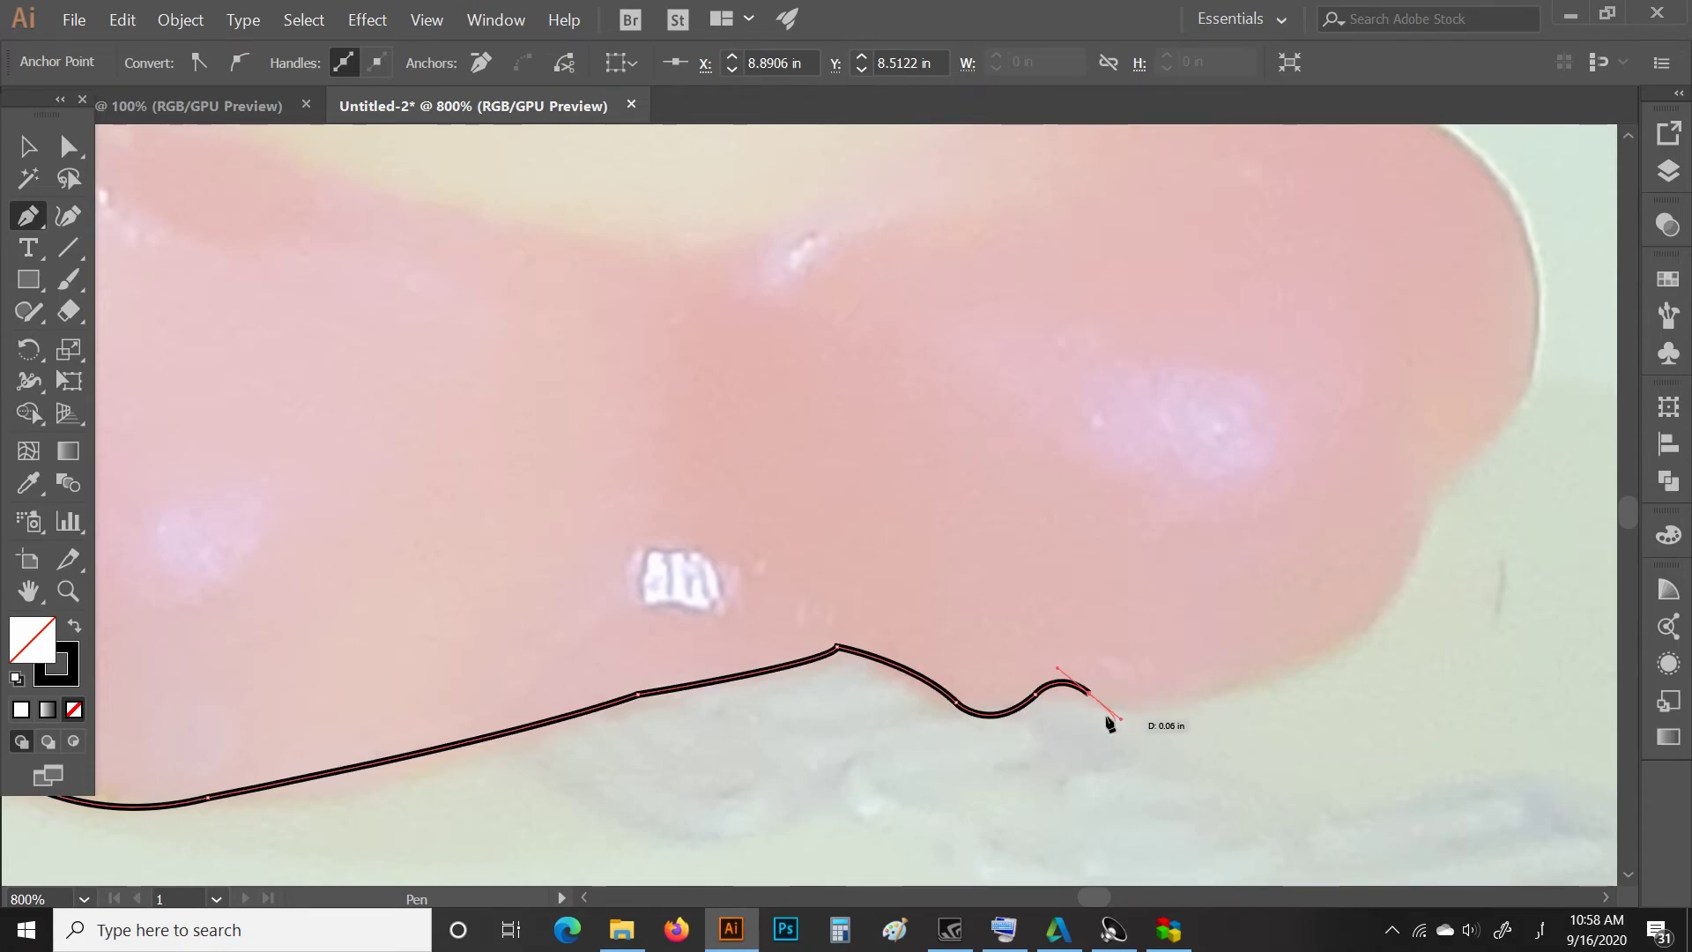
pyautogui.click(1093, 698)
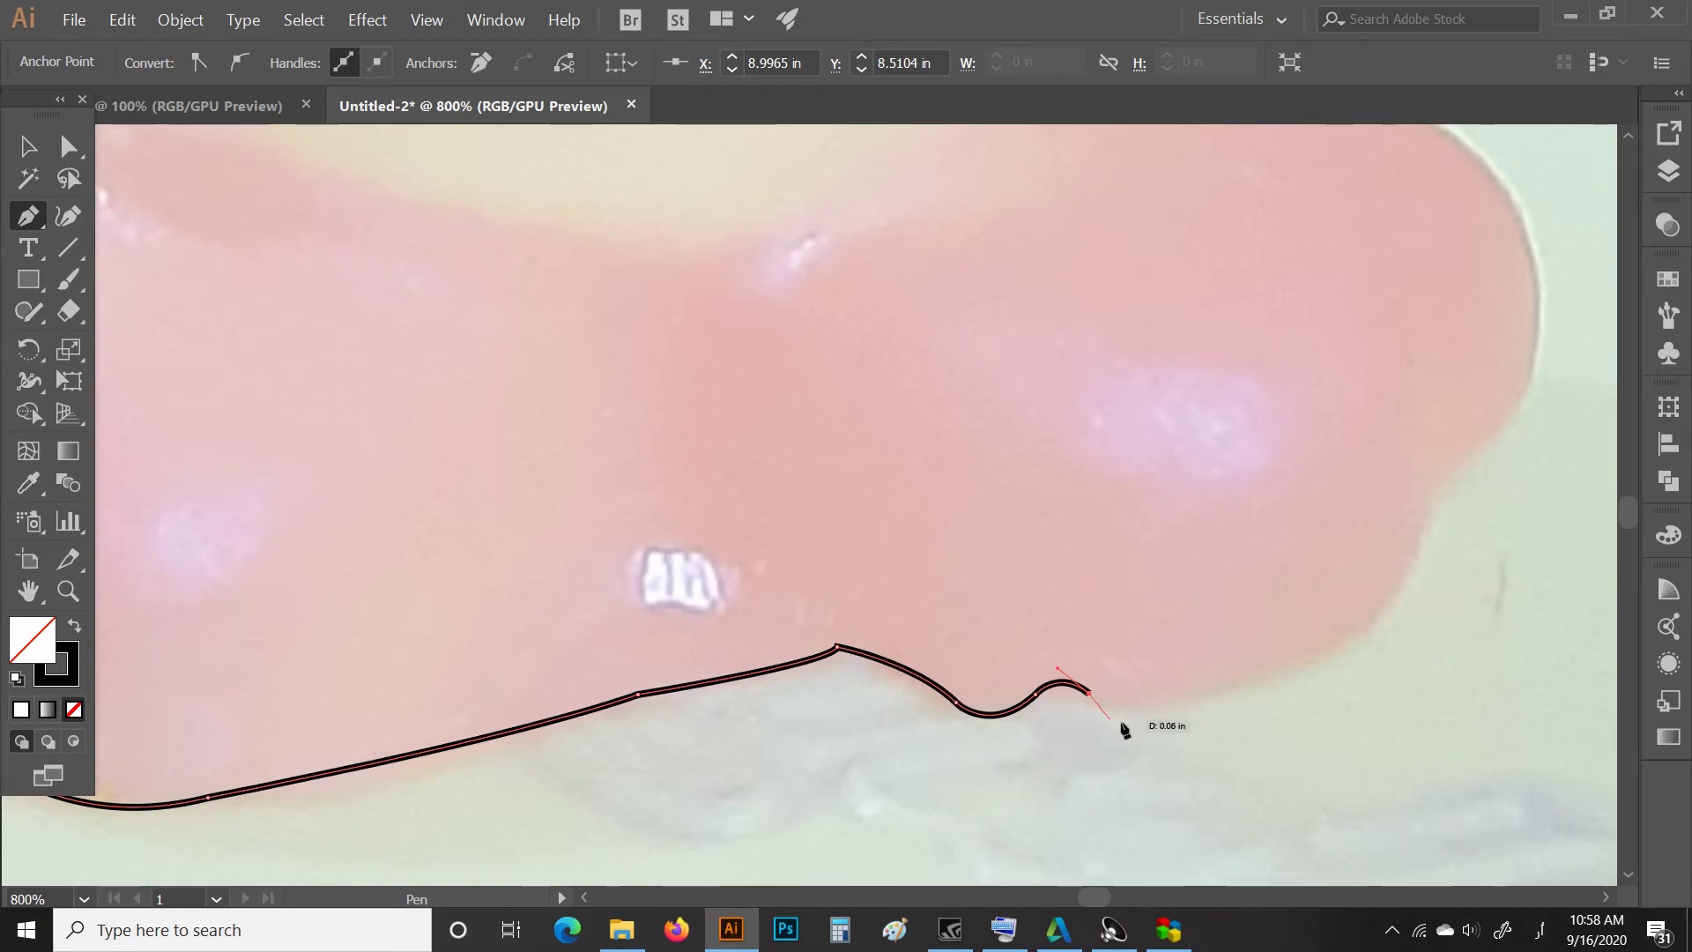
# Continue over the next bump, curving toward the base's right end.
pyautogui.moveTo(1170, 691); pyautogui.dragTo(1207, 648)
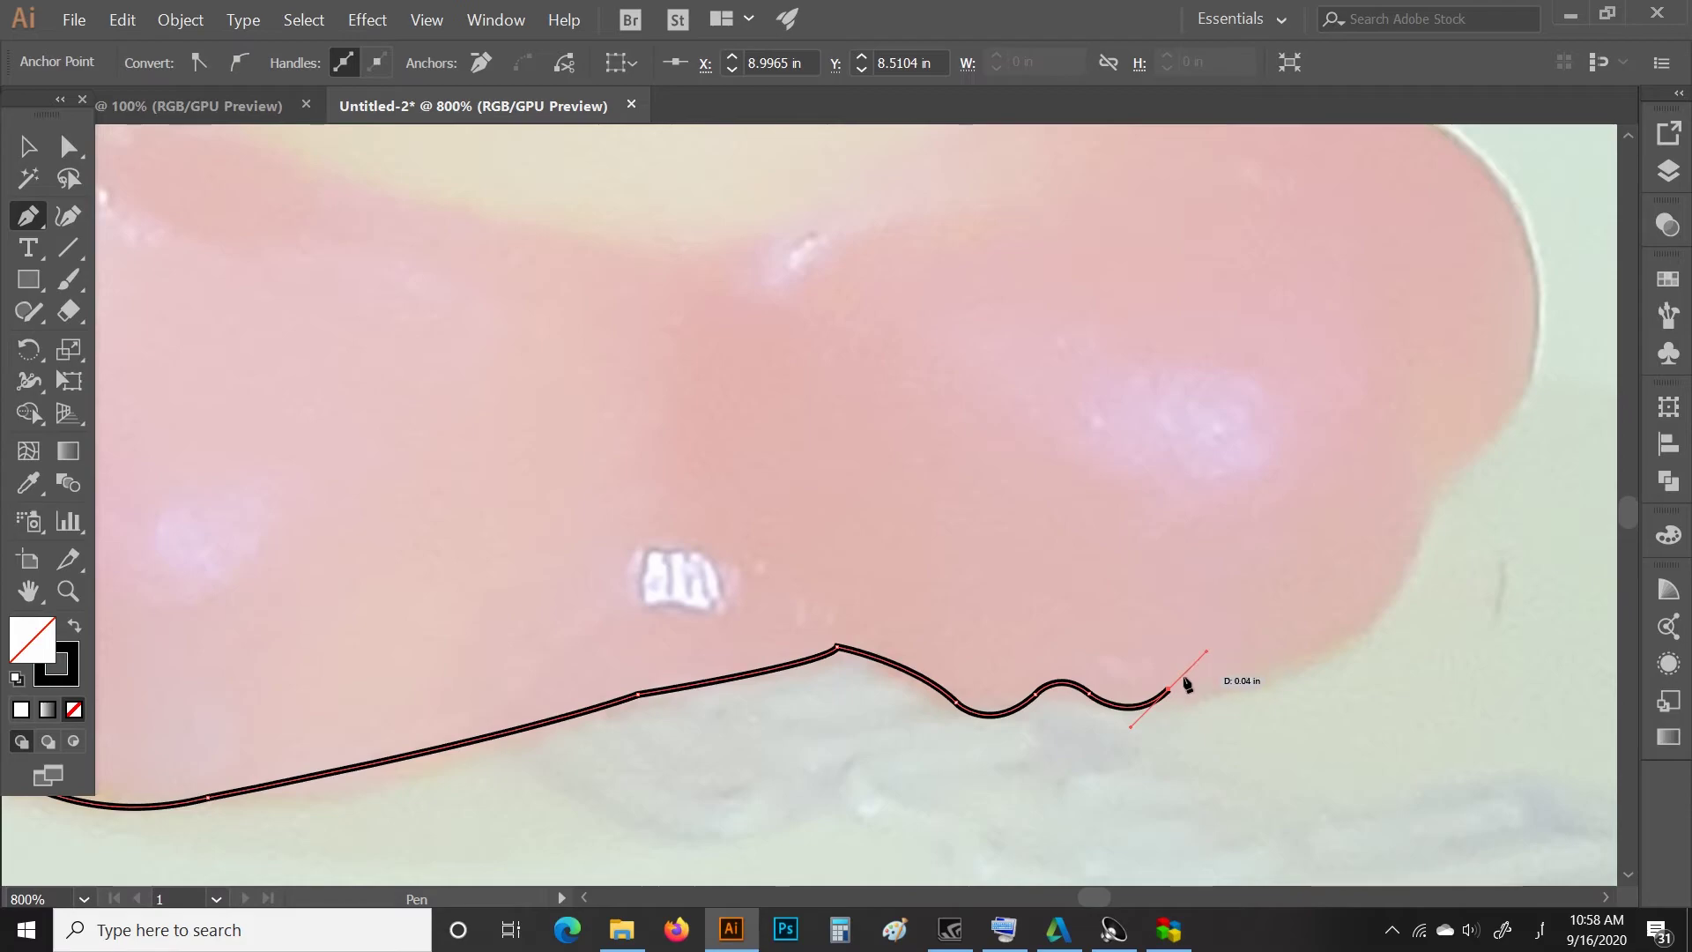
pyautogui.click(1171, 692)
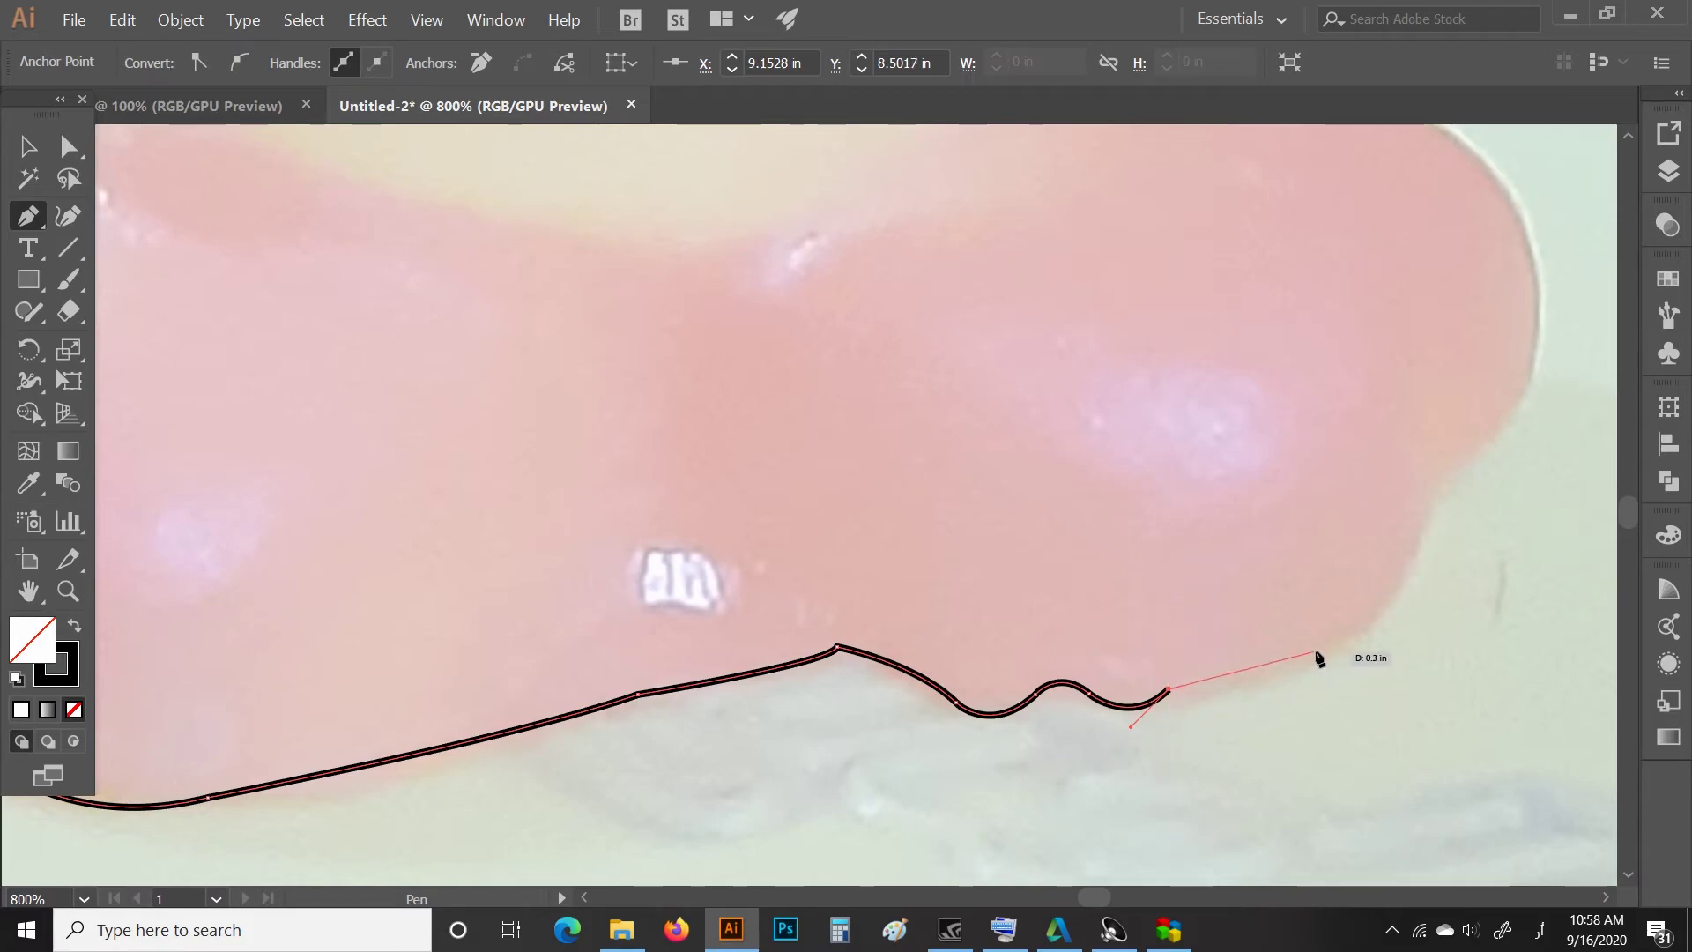
pyautogui.moveTo(1253, 676)
pyautogui.mouseDown()
pyautogui.moveTo(1307, 631)
pyautogui.moveTo(1268, 654)
pyautogui.mouseUp()
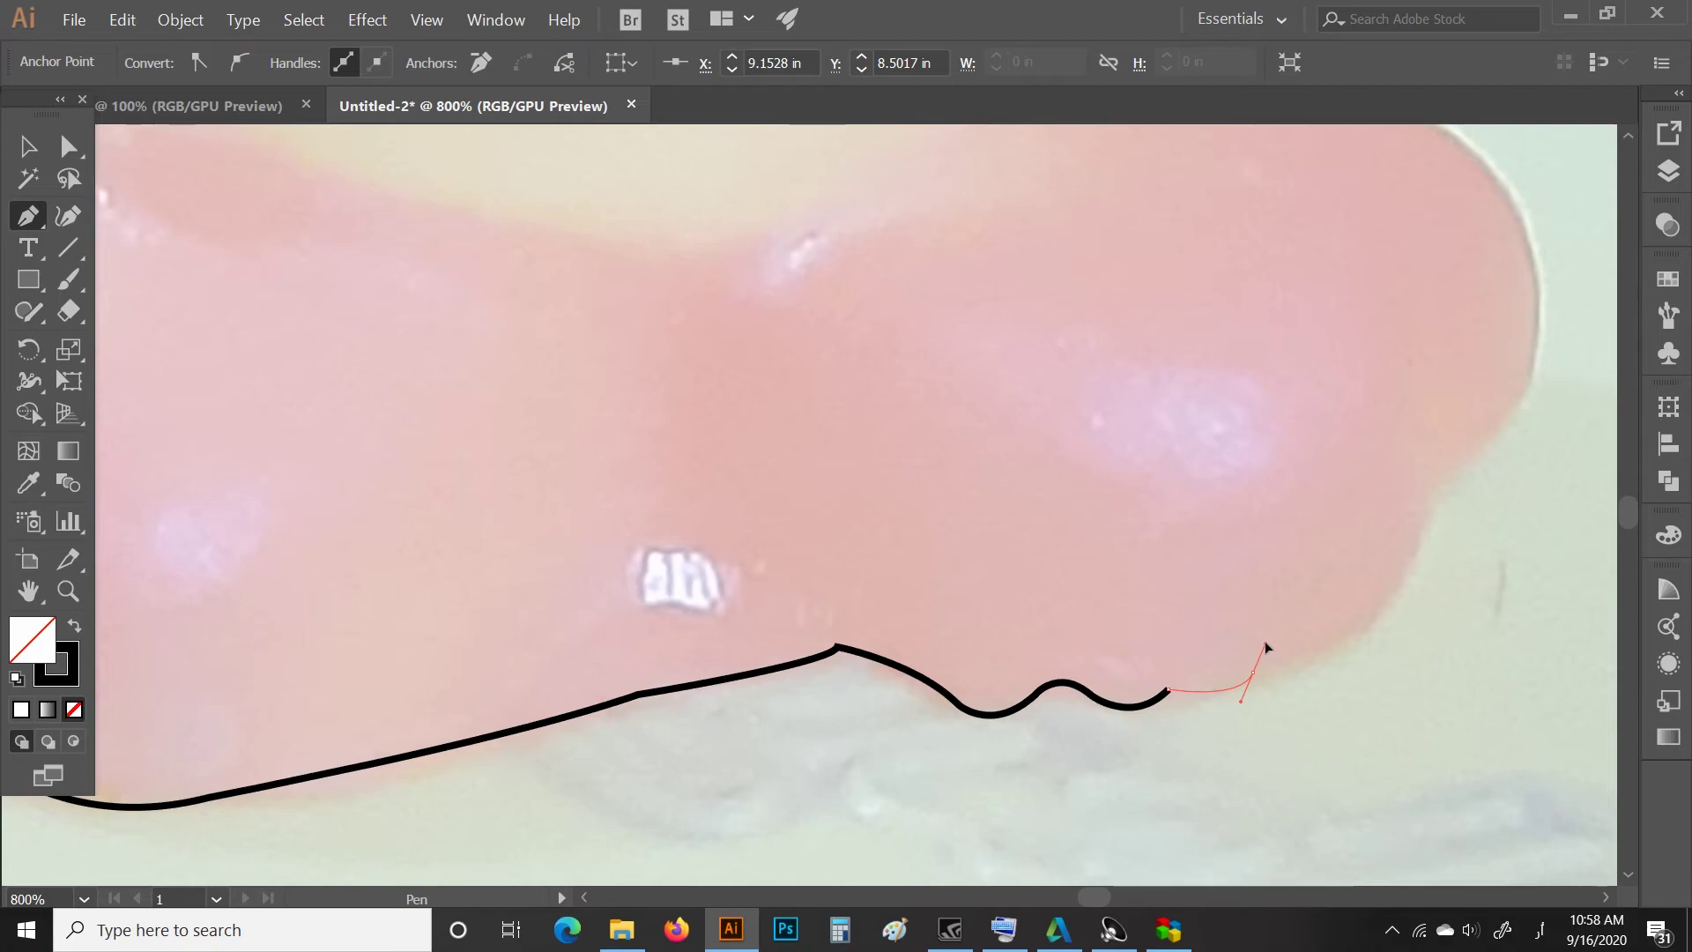
pyautogui.moveTo(1265, 645); pyautogui.dragTo(1266, 645)
pyautogui.click(1253, 674)
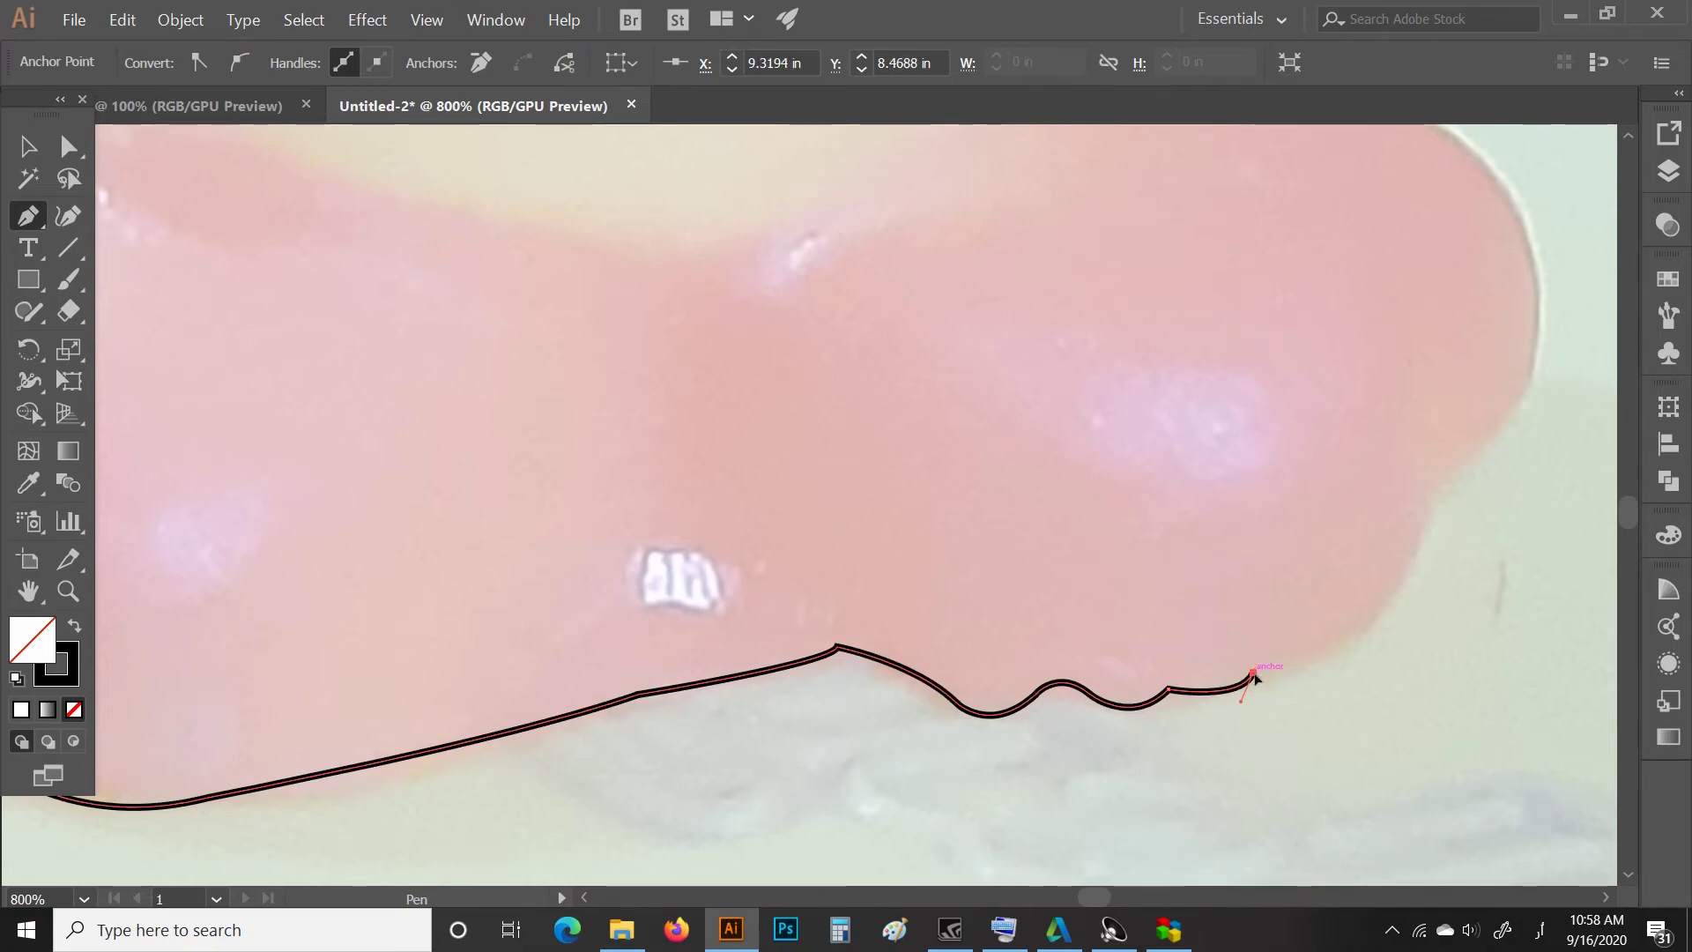
# Pan to the base's right end and curve the outline up its rounded side.
pyautogui.press('space')
pyautogui.moveTo(1255, 749); pyautogui.dragTo(828, 785)
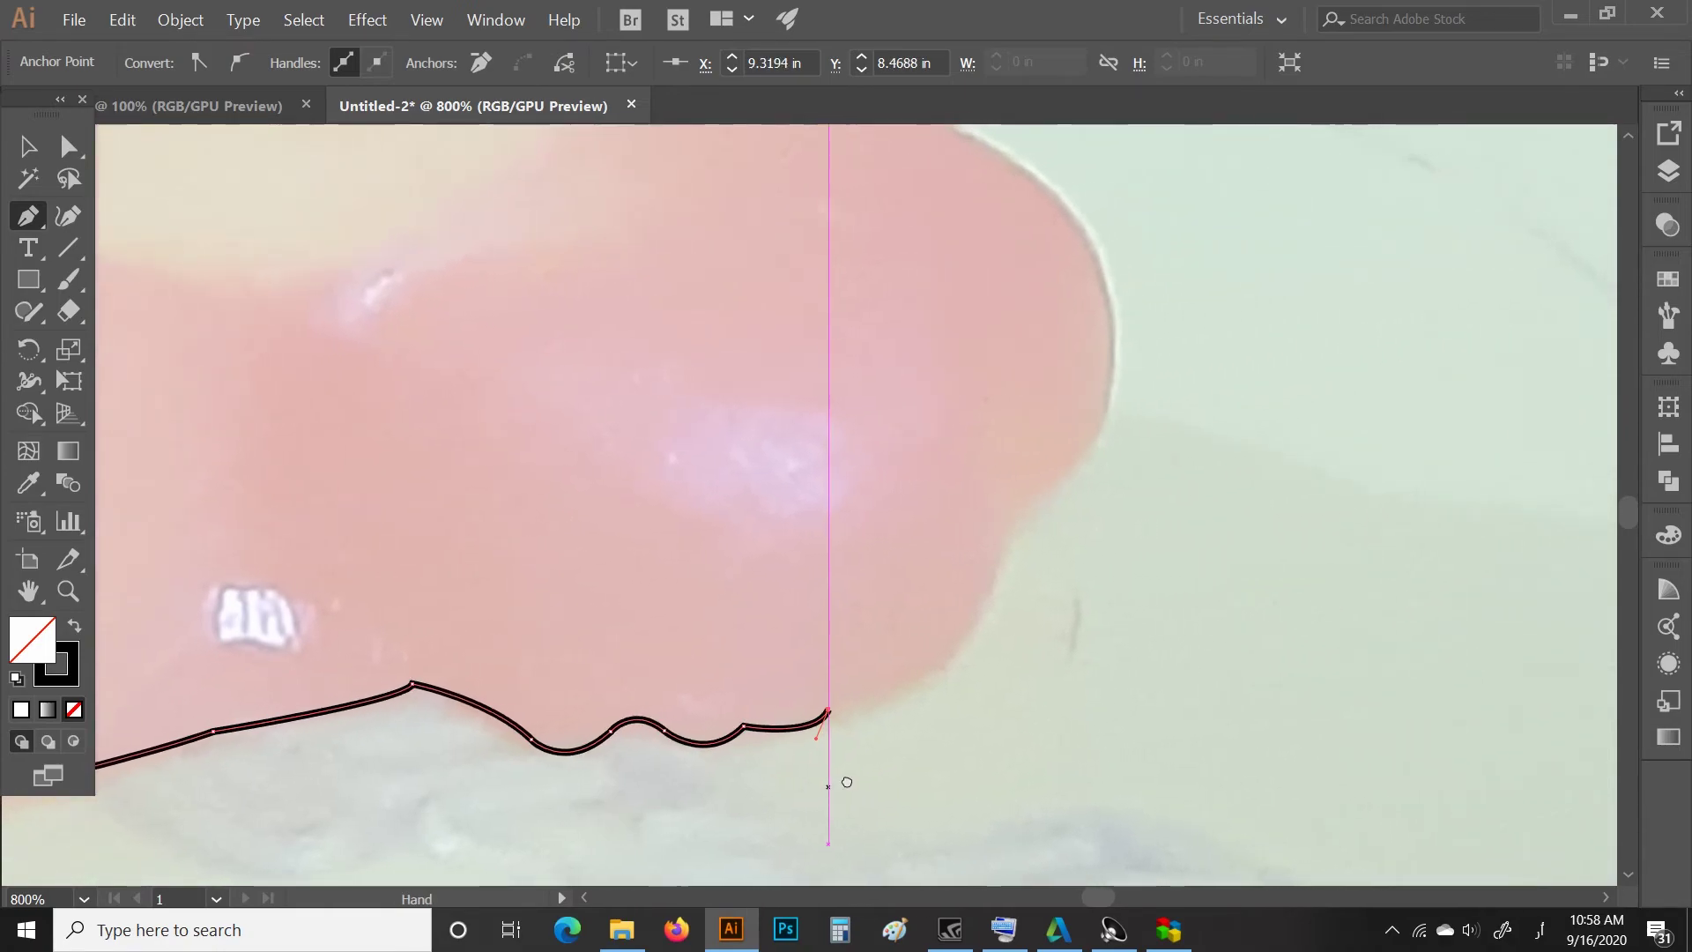
pyautogui.keyDown('ctrl'); pyautogui.click(898, 685); pyautogui.keyUp('ctrl')
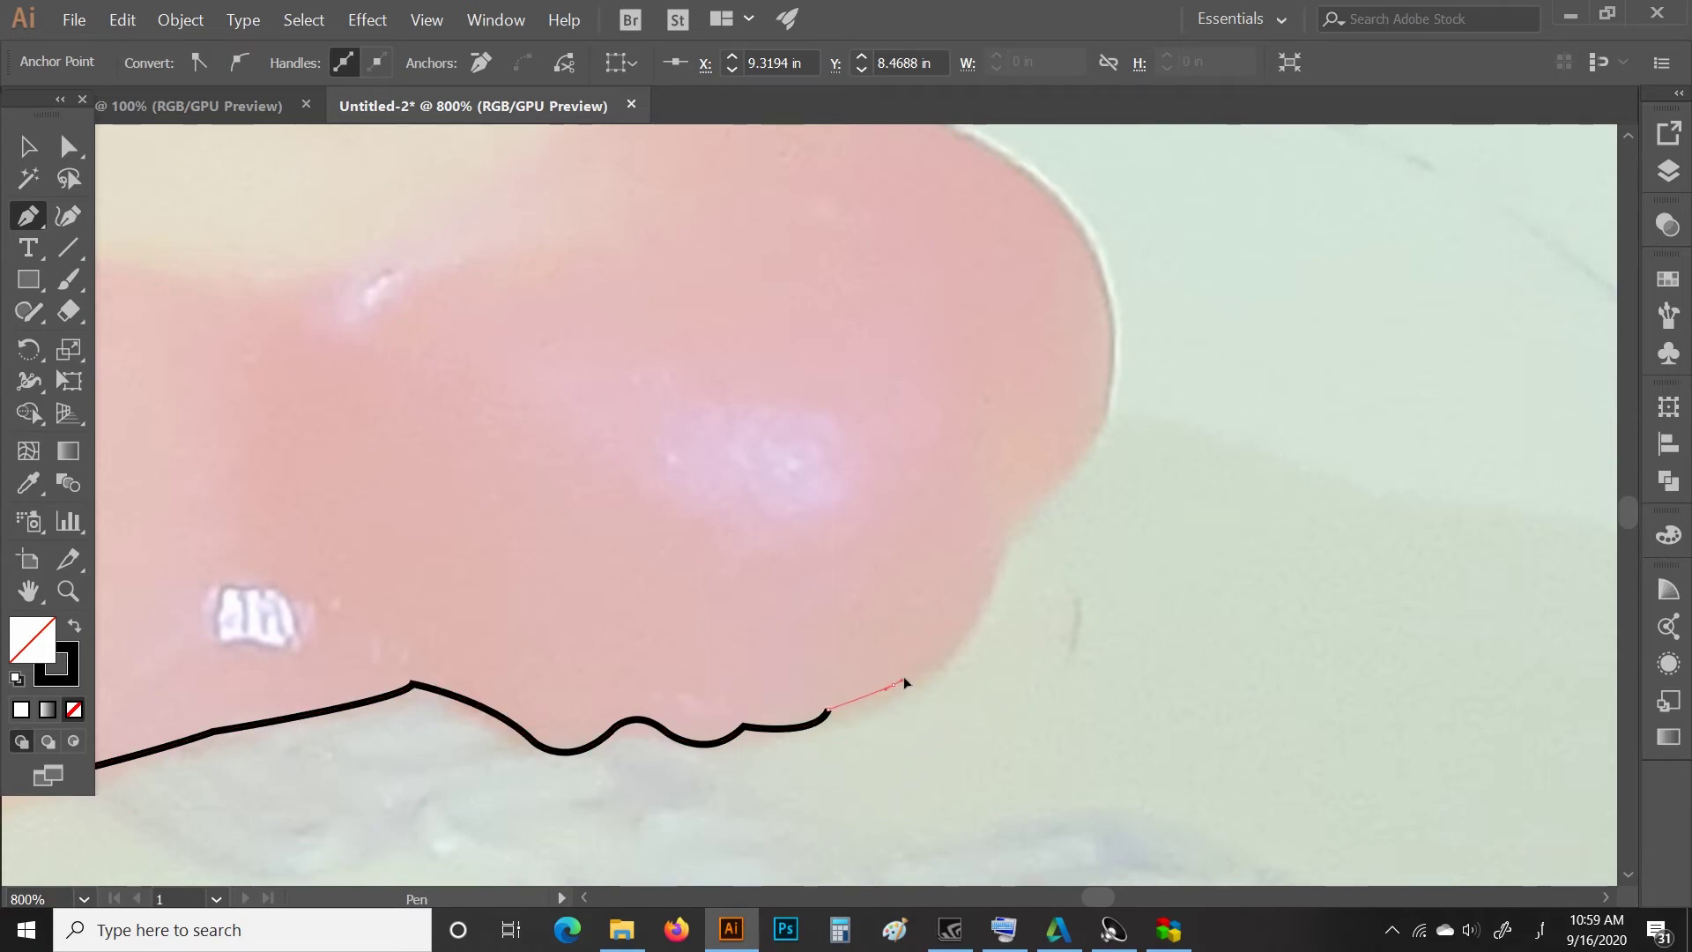
pyautogui.moveTo(968, 646); pyautogui.dragTo(916, 653)
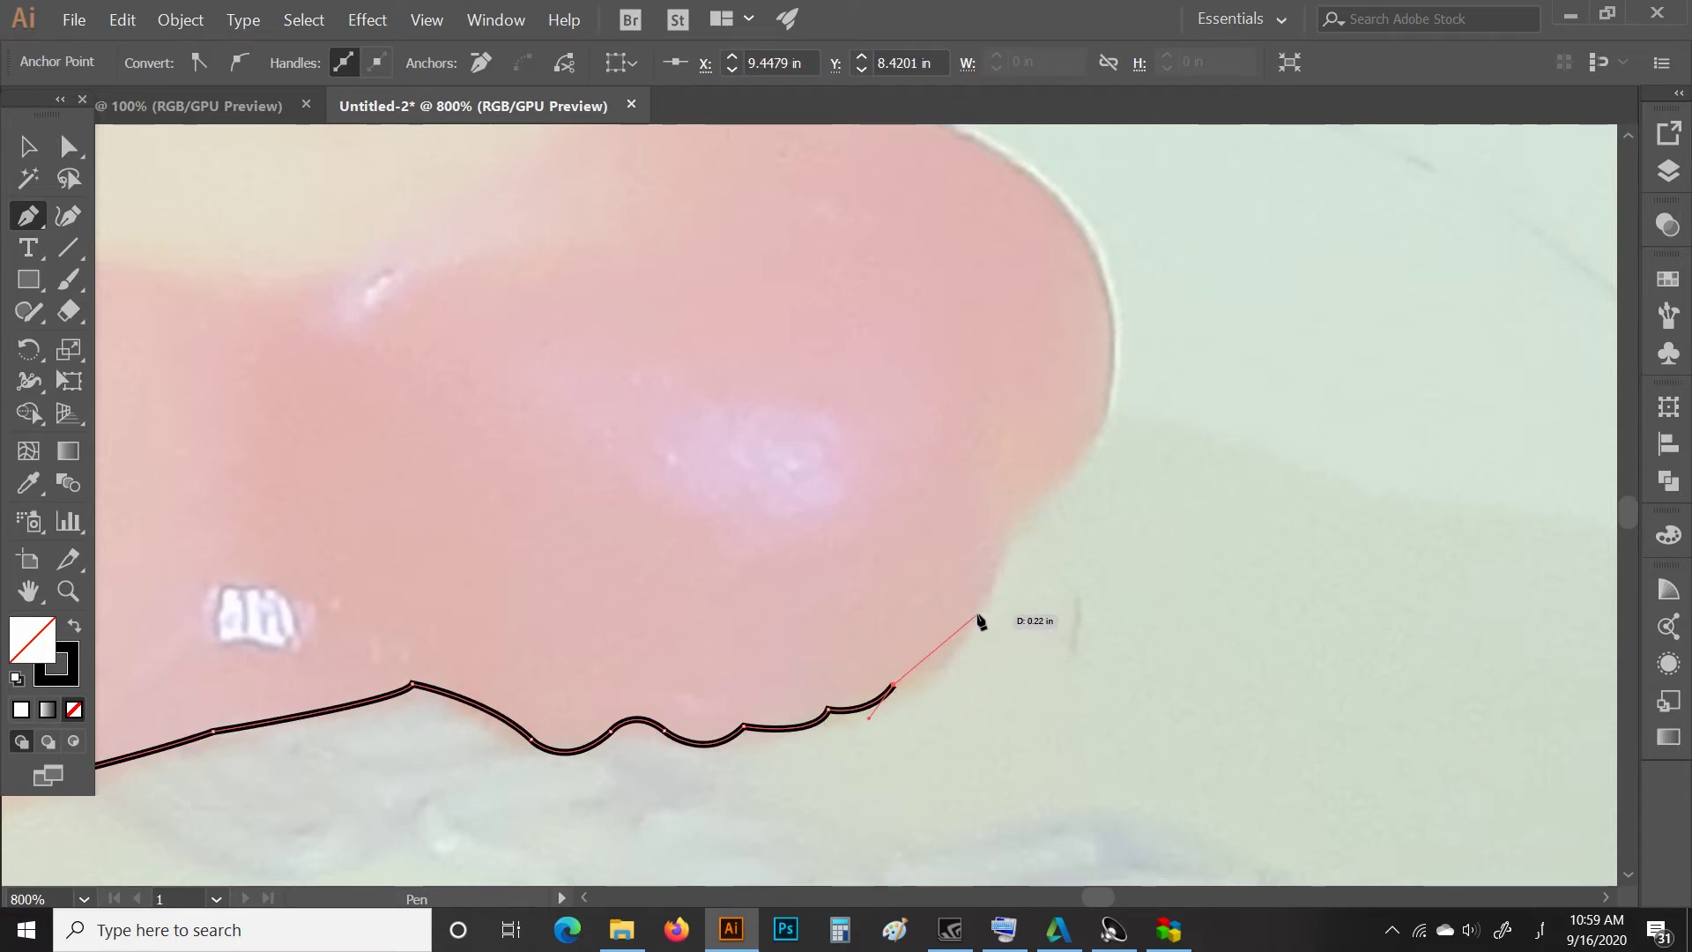
pyautogui.moveTo(977, 616); pyautogui.dragTo(1004, 556)
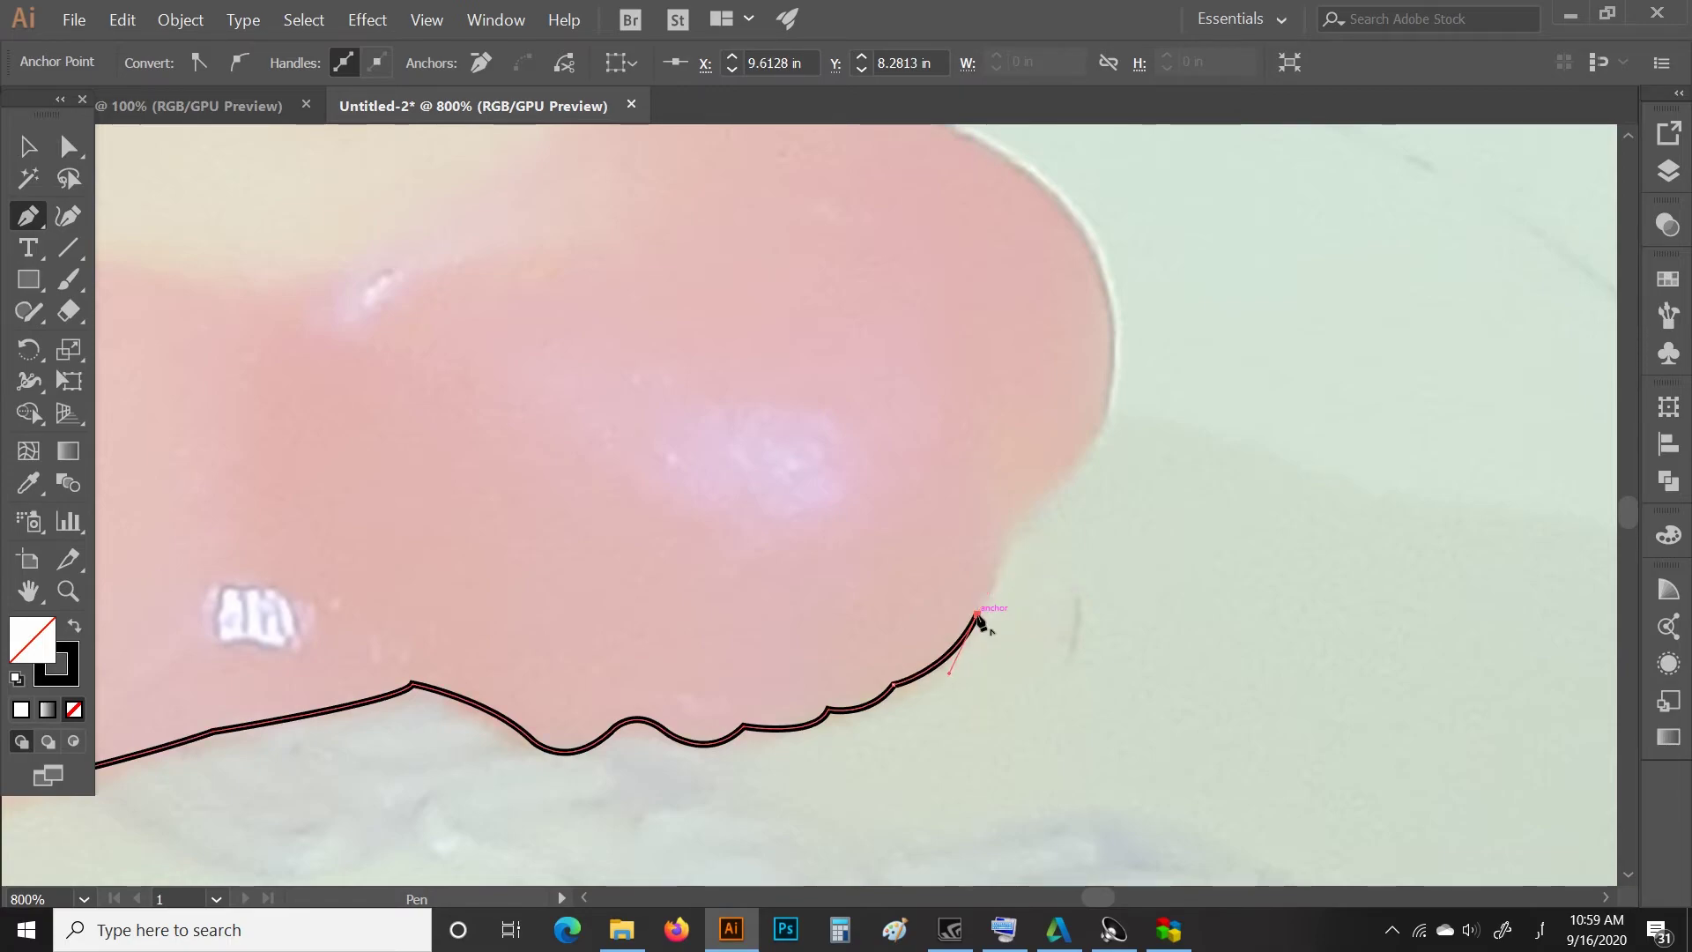
pyautogui.moveTo(978, 615); pyautogui.dragTo(1003, 520)
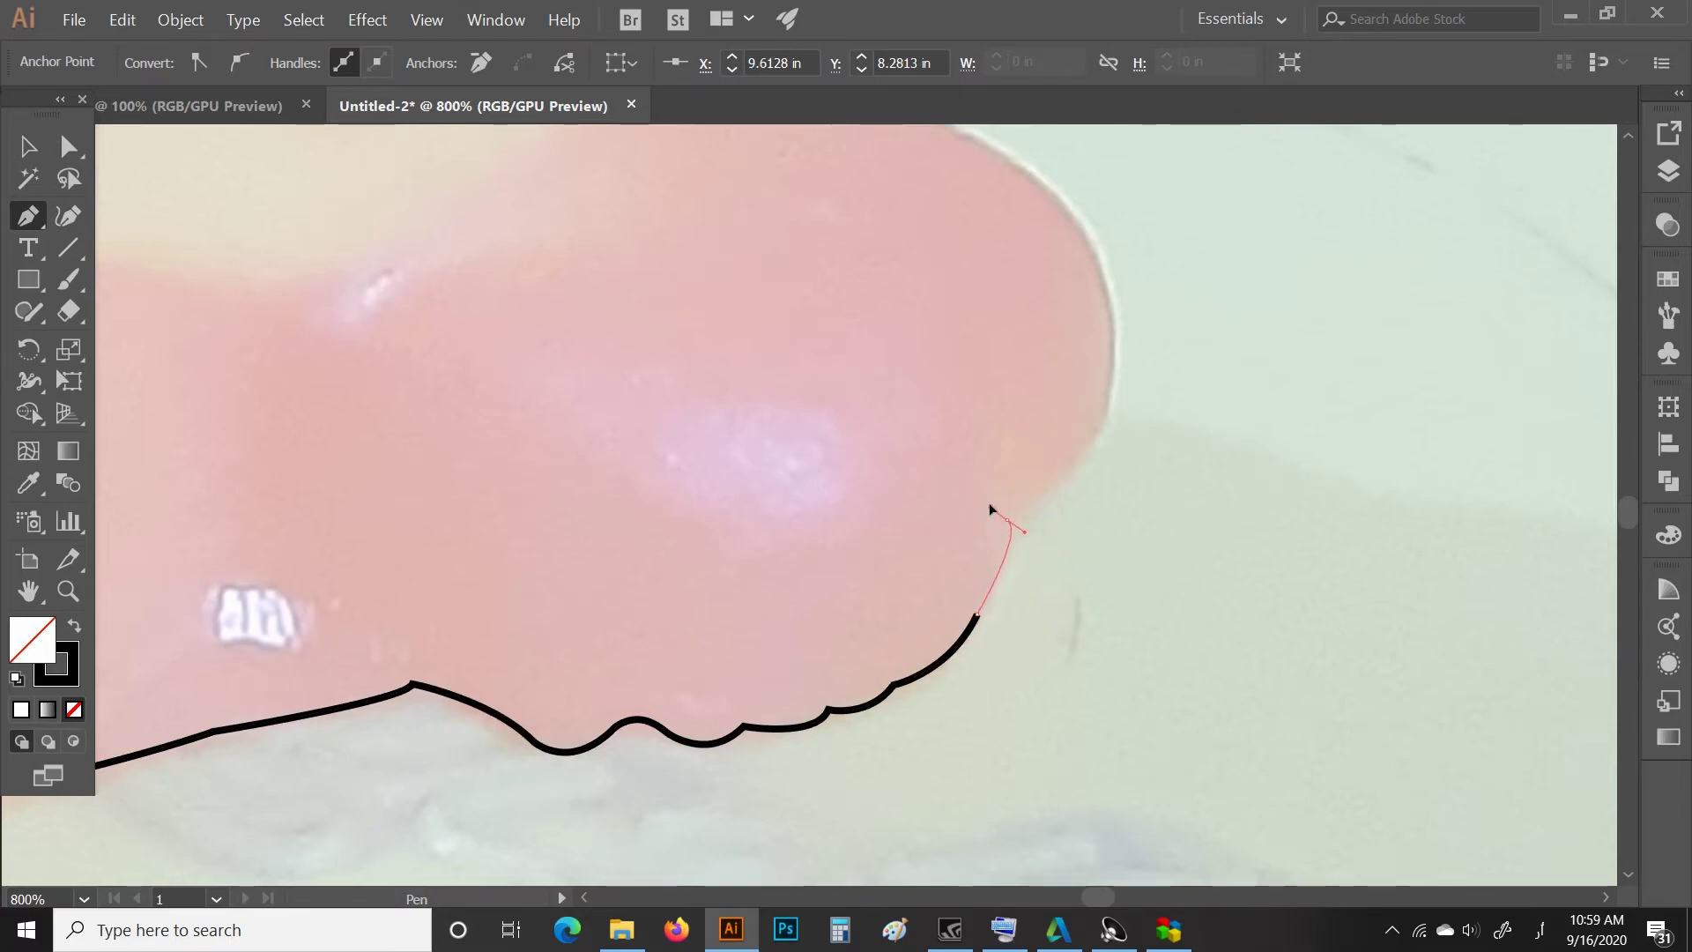
pyautogui.moveTo(1009, 481); pyautogui.dragTo(1008, 476)
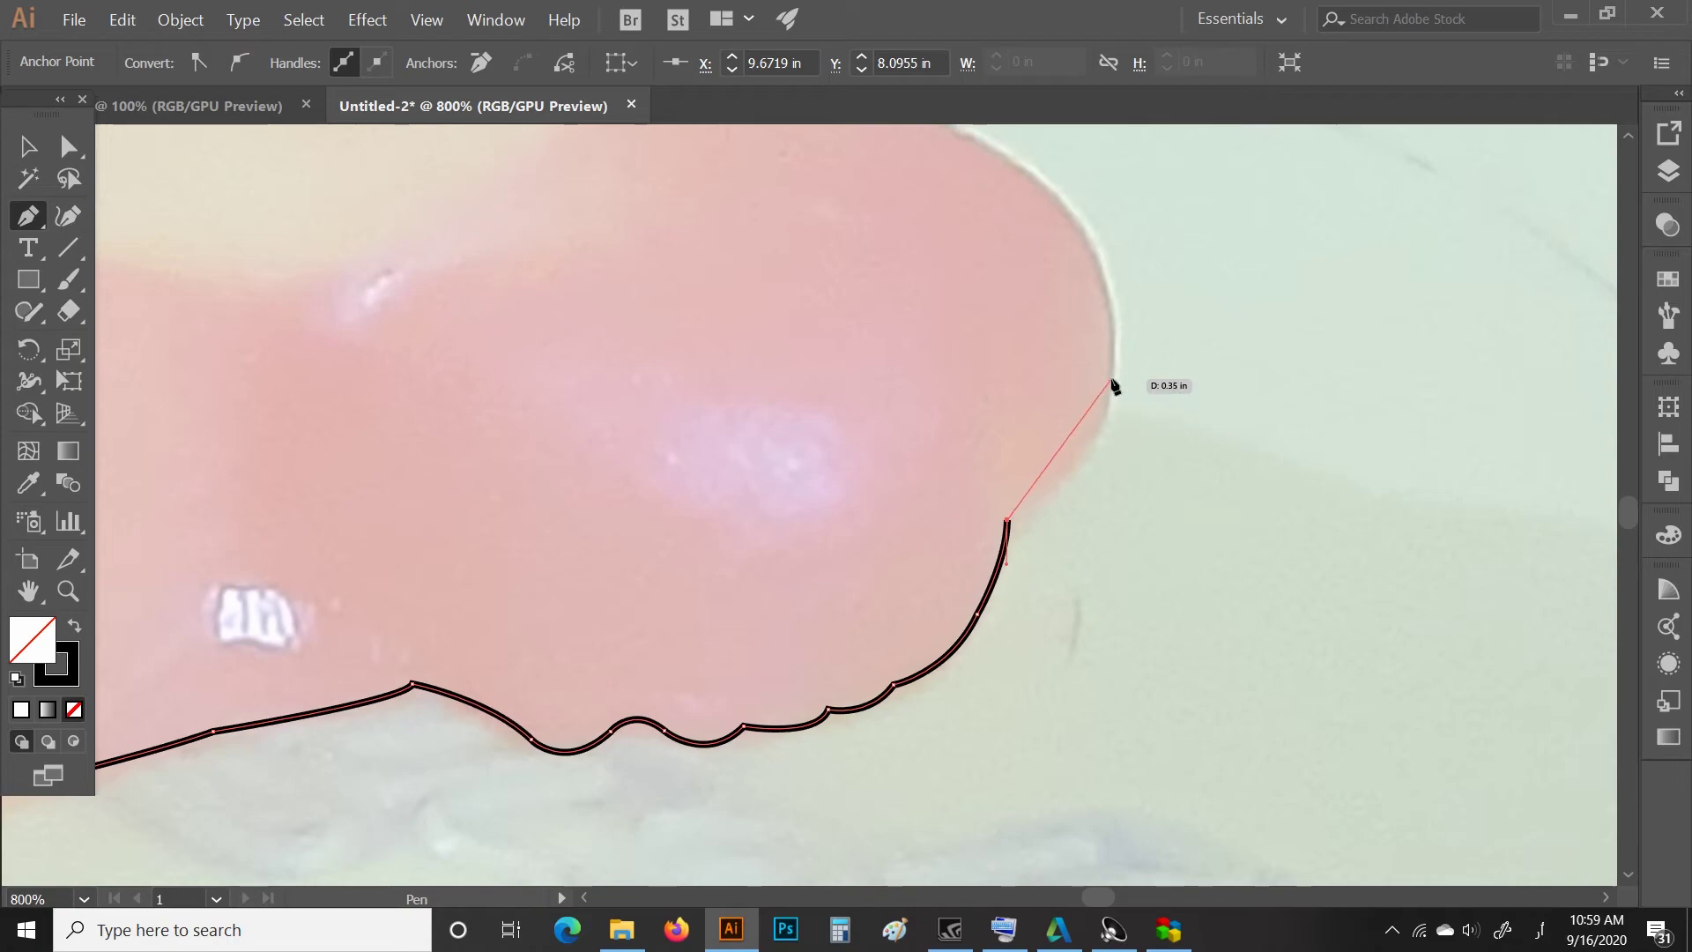
# Carry the outline over the right end's top and along to the neck, then zoom out.
pyautogui.moveTo(1110, 380); pyautogui.dragTo(1139, 274)
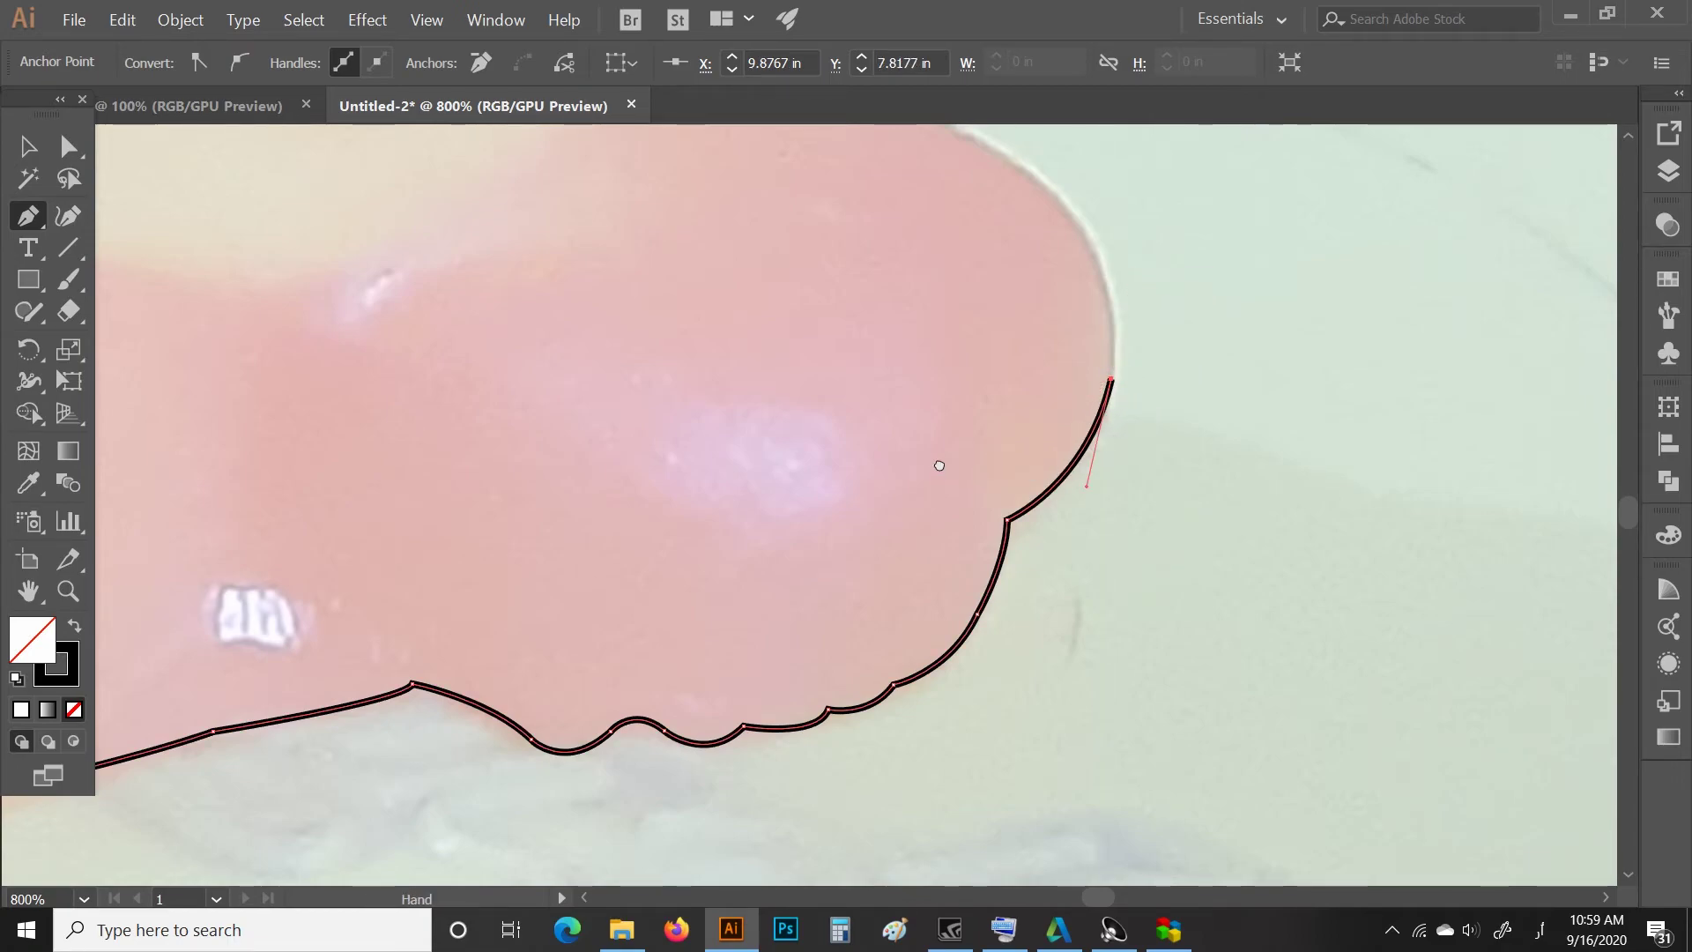
pyautogui.moveTo(941, 498); pyautogui.dragTo(1025, 766)
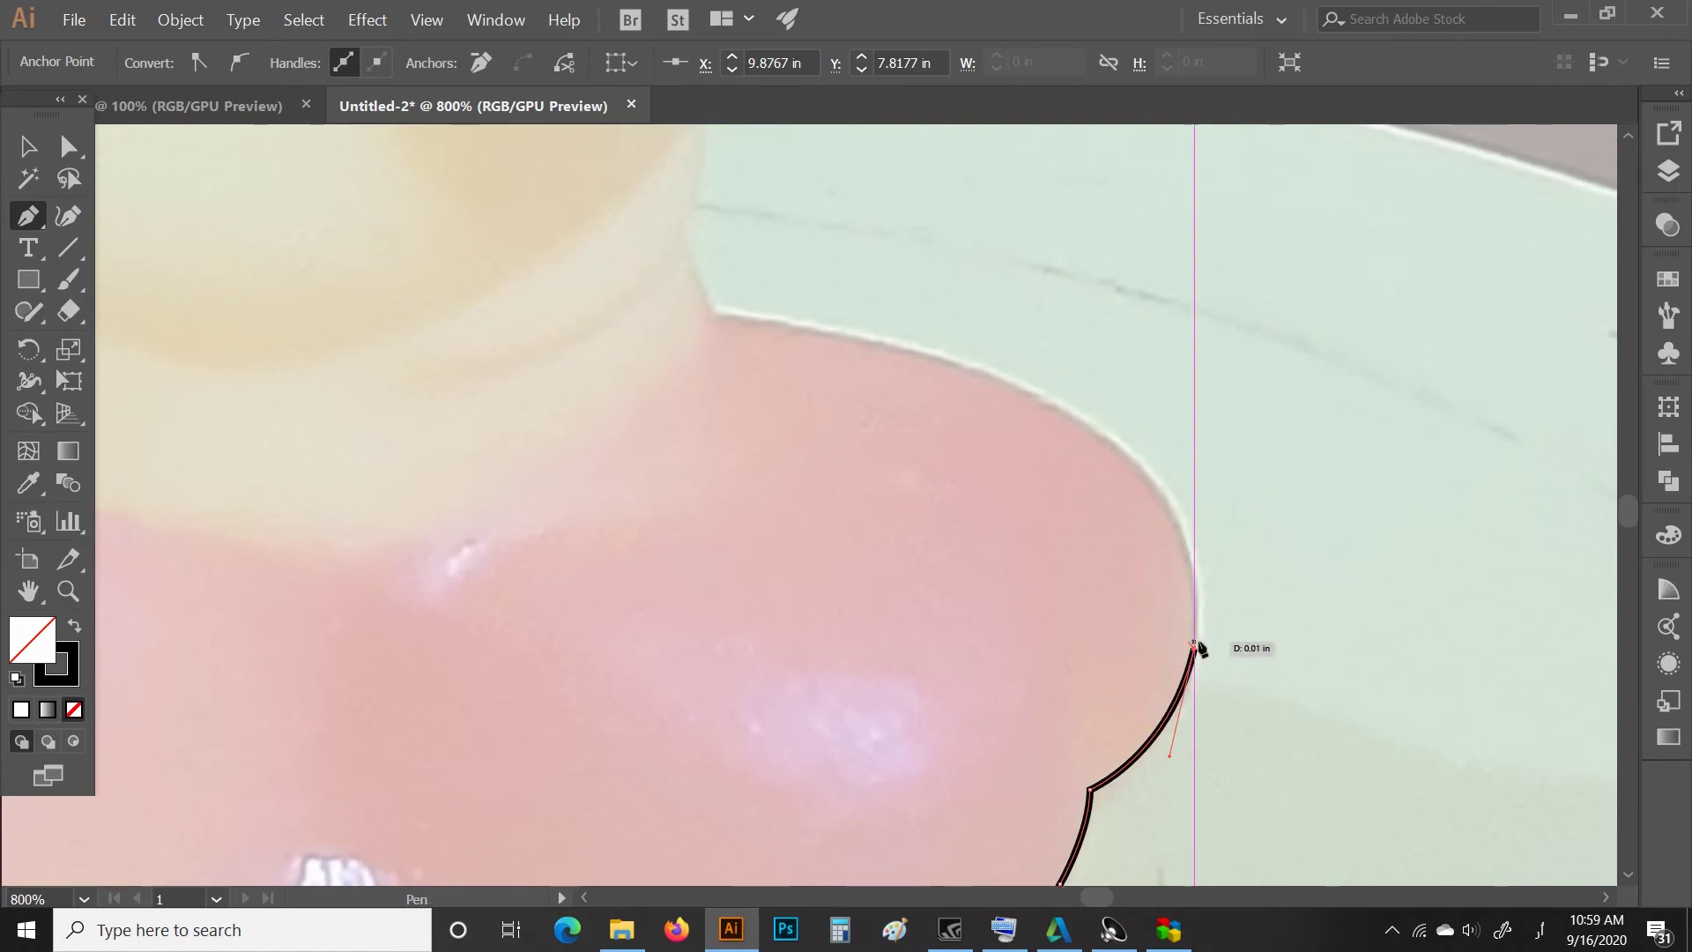
pyautogui.moveTo(1195, 649)
pyautogui.mouseDown()
pyautogui.moveTo(1160, 483)
pyautogui.moveTo(1046, 400)
pyautogui.moveTo(917, 428)
pyautogui.moveTo(864, 396)
pyautogui.moveTo(844, 332)
pyautogui.mouseUp()
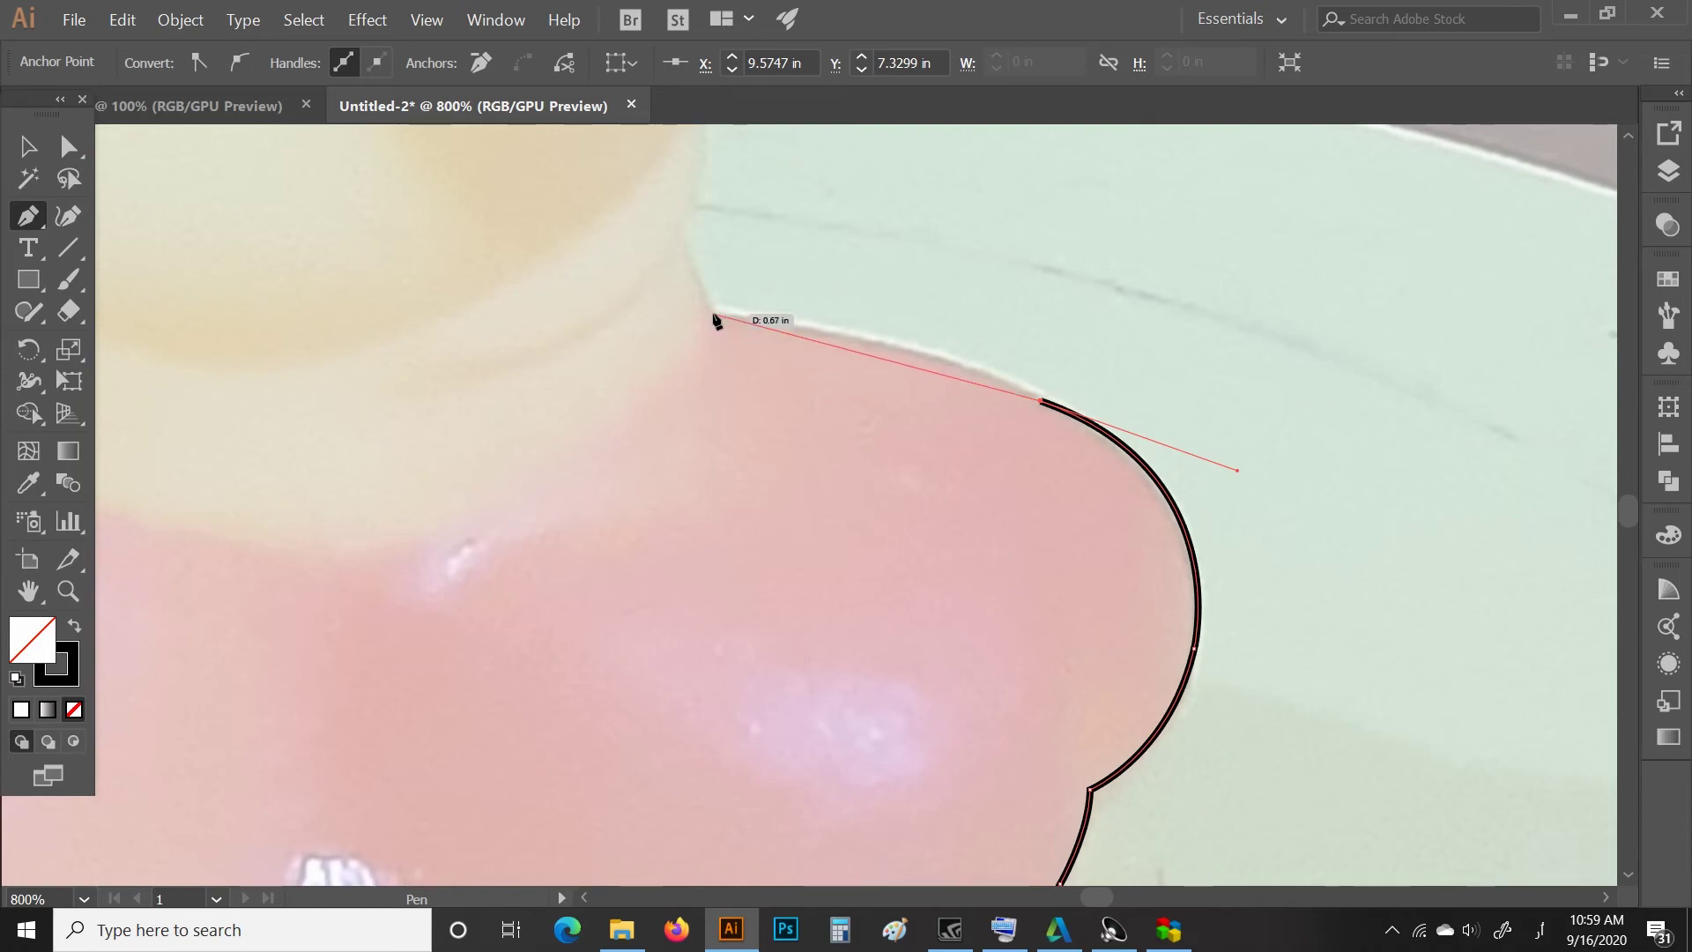
pyautogui.moveTo(715, 319)
pyautogui.mouseDown()
pyautogui.moveTo(671, 368)
pyautogui.moveTo(592, 368)
pyautogui.moveTo(512, 331)
pyautogui.mouseUp()
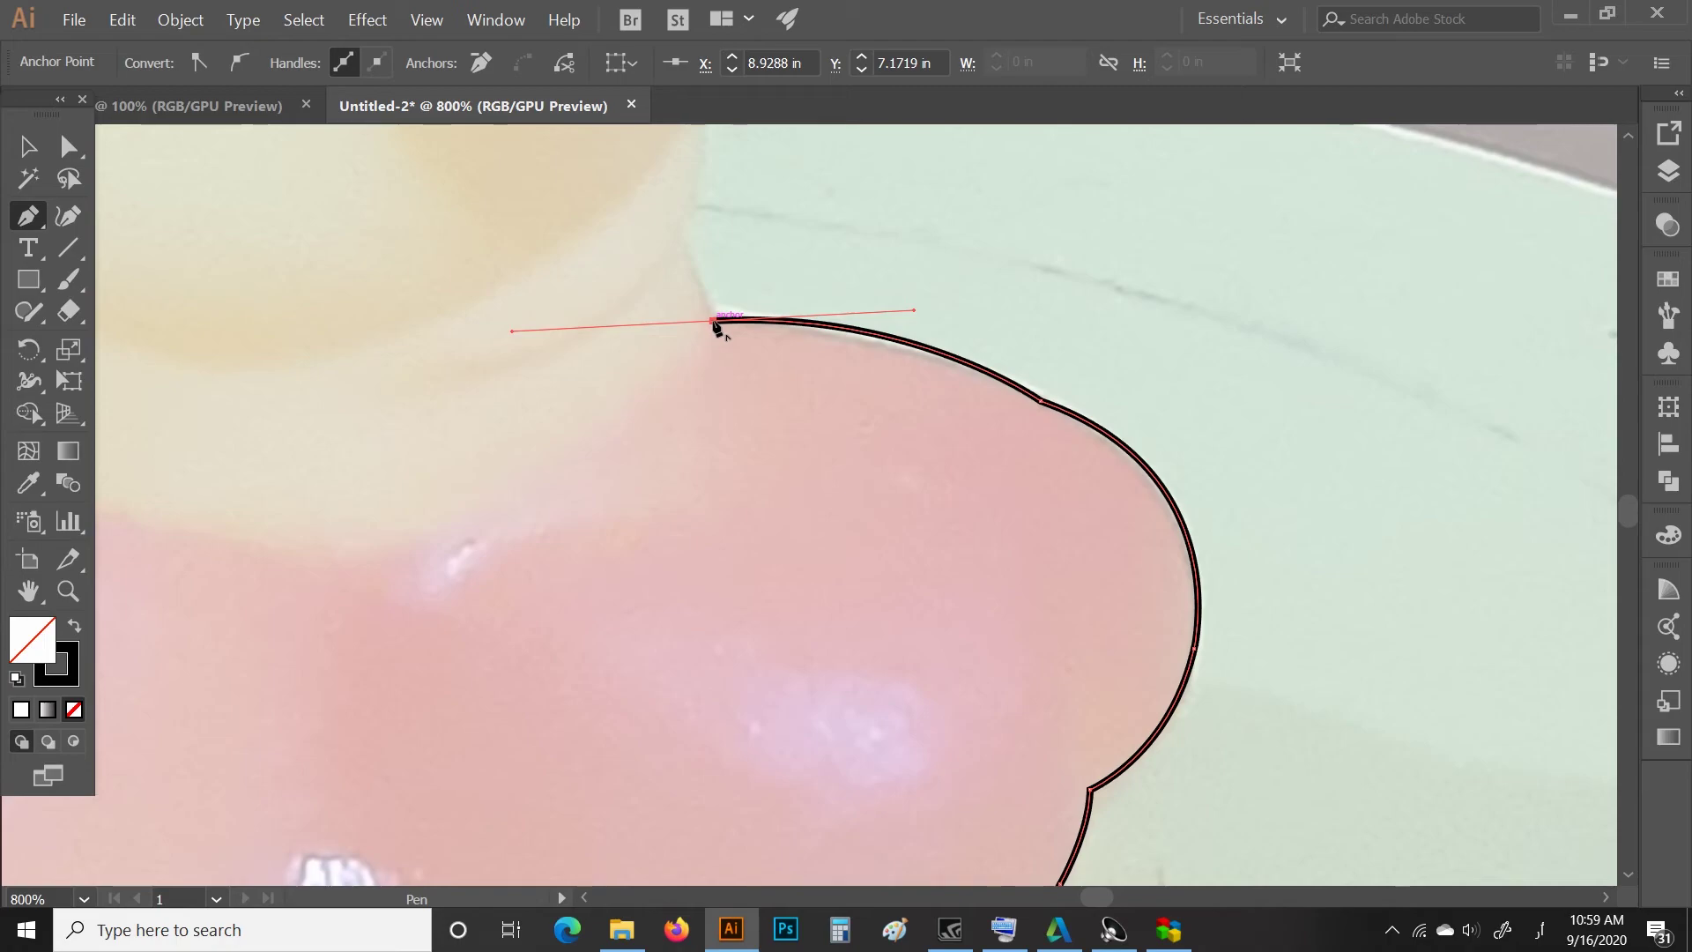
pyautogui.moveTo(721, 306)
pyautogui.mouseDown()
pyautogui.moveTo(681, 242)
pyautogui.moveTo(627, 379)
pyautogui.moveTo(732, 357)
pyautogui.moveTo(697, 335)
pyautogui.moveTo(674, 239)
pyautogui.mouseUp()
pyautogui.scroll(5, 696, 282)
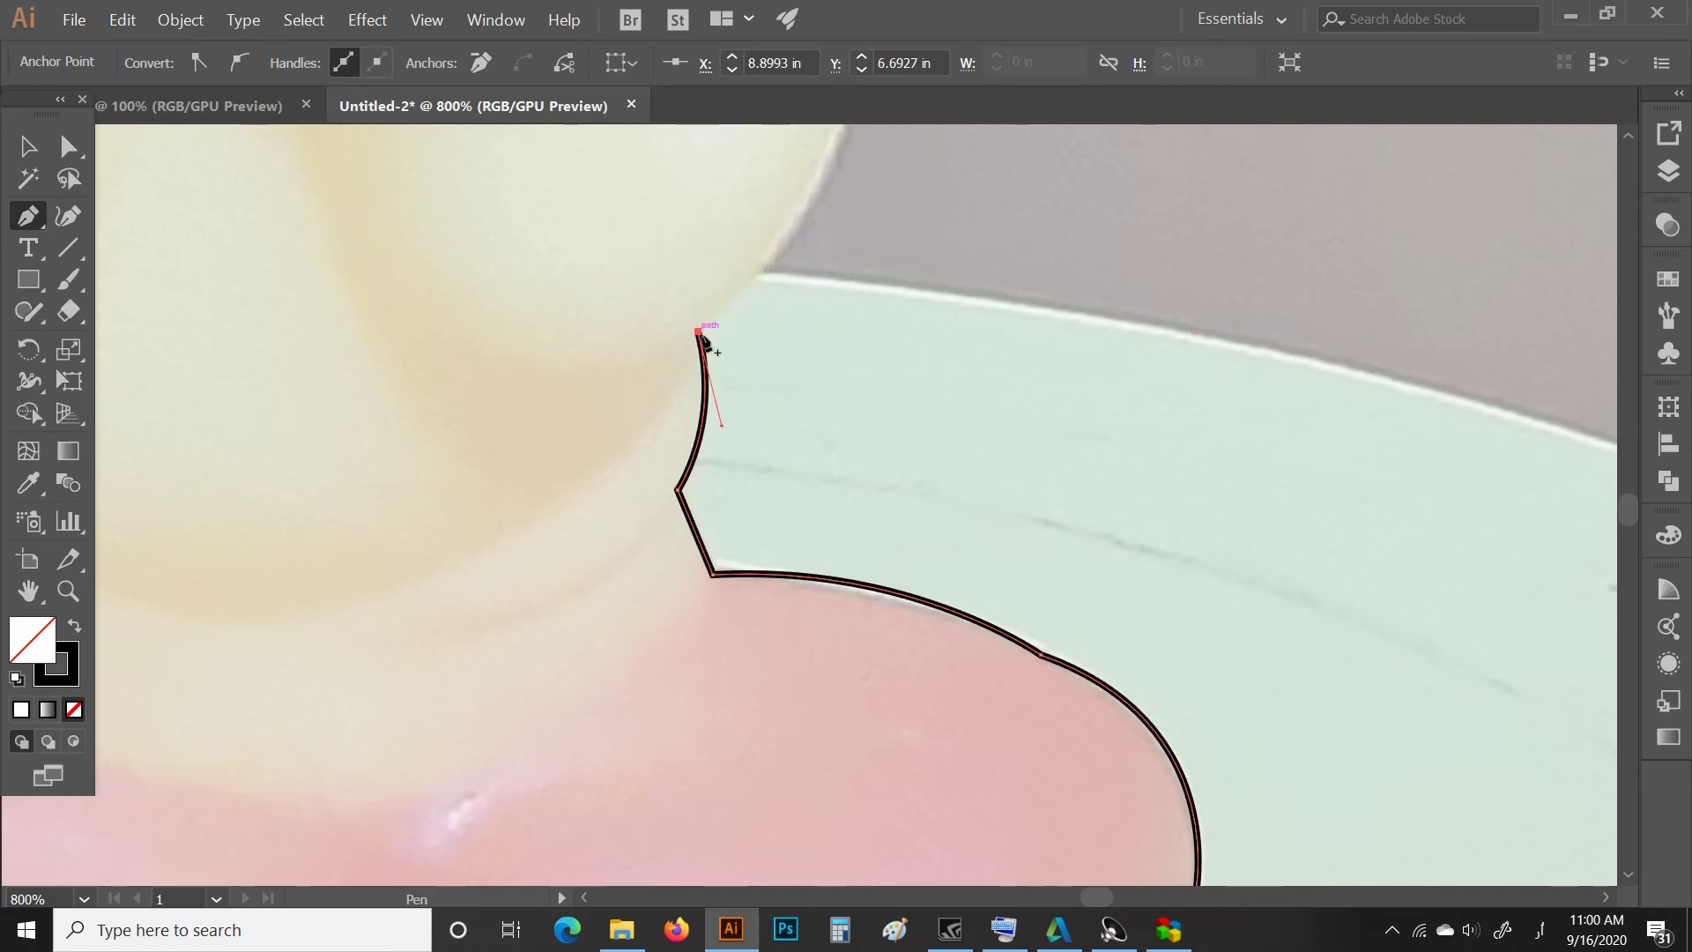
# Curve the outline up the body's right side to a corner where the body meets the head.
pyautogui.scroll(-2, 712, 354)
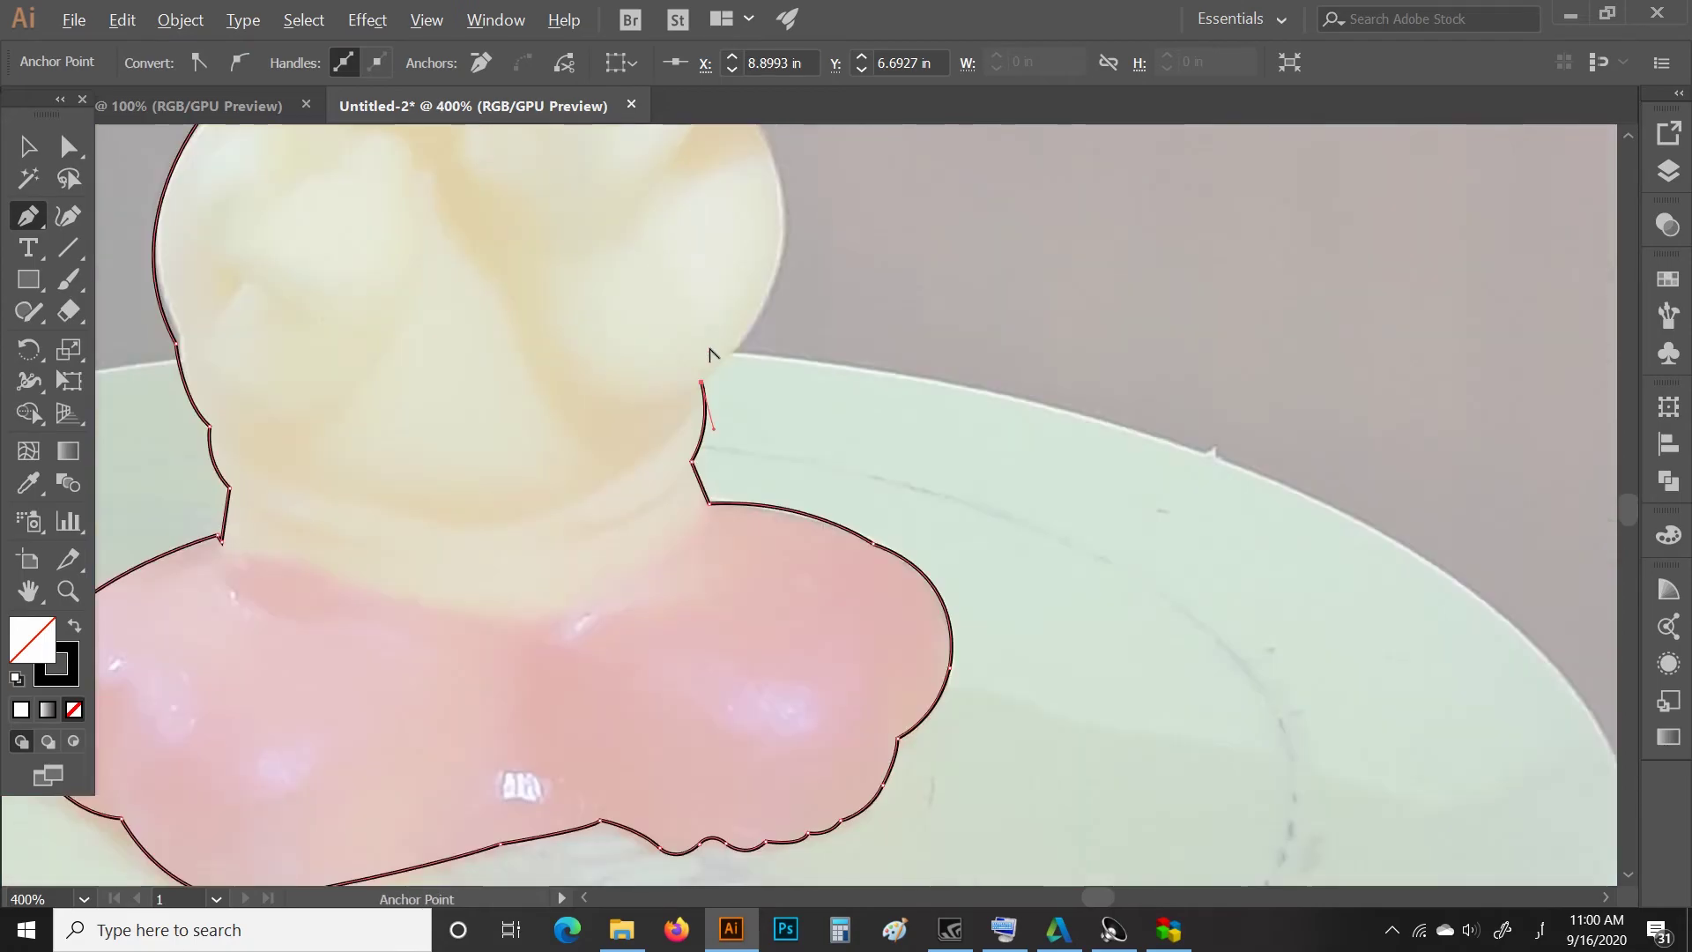
pyautogui.scroll(1, 714, 352)
pyautogui.scroll(1, 717, 352)
pyautogui.scroll(1, 722, 364)
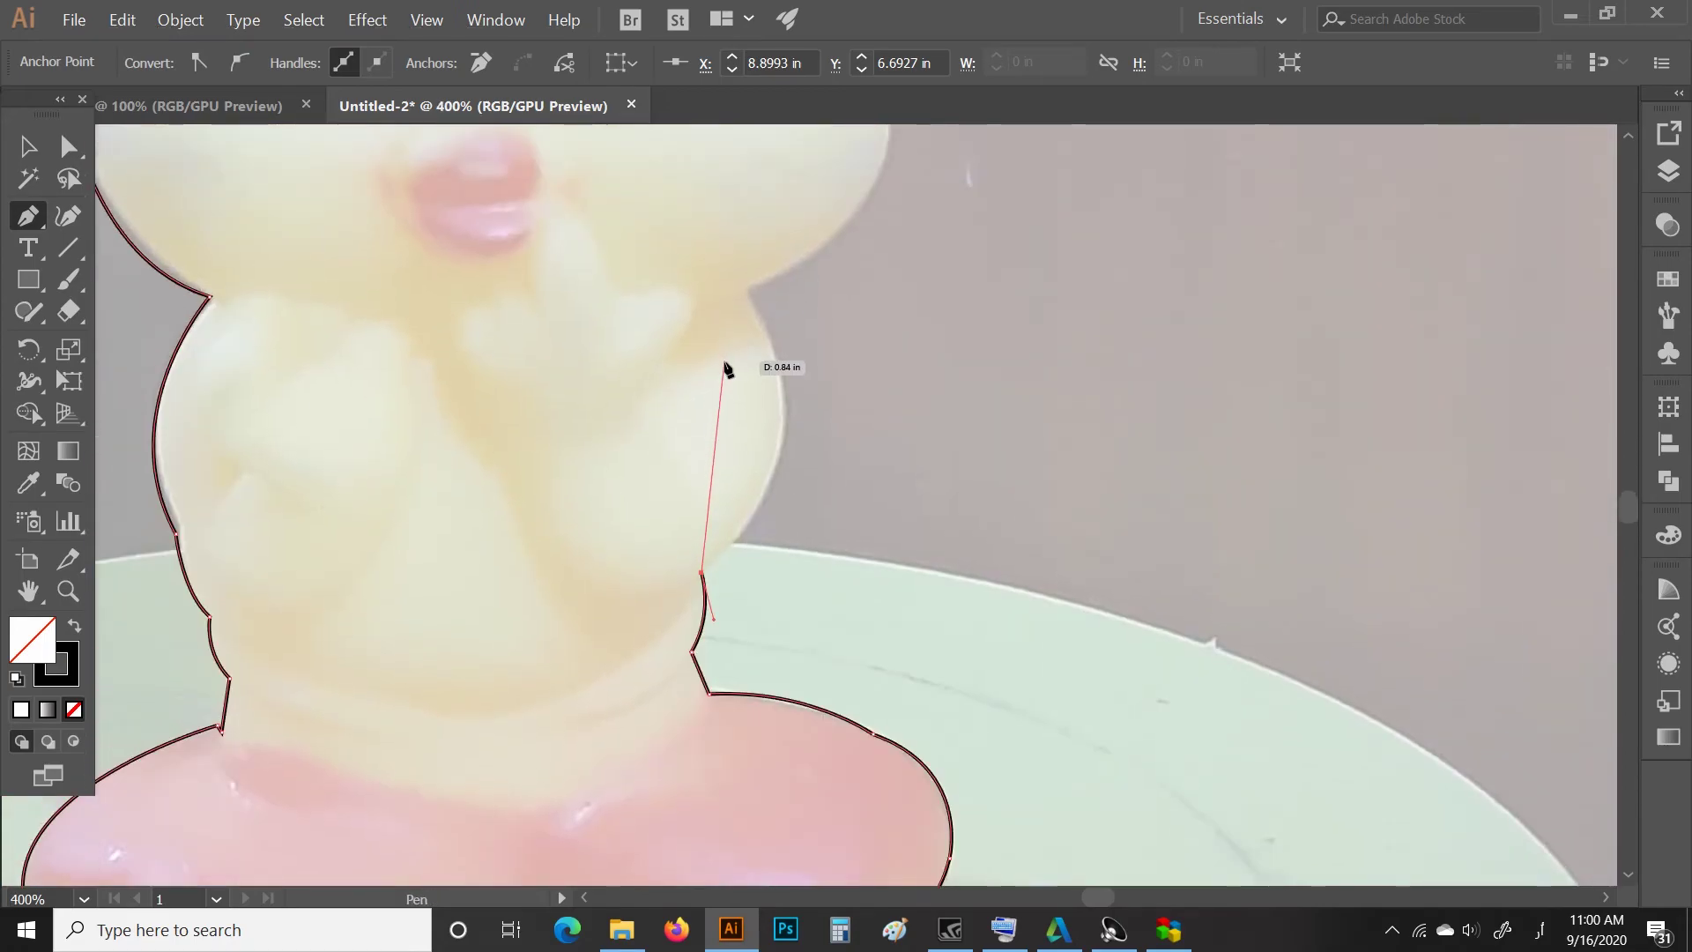
pyautogui.scroll(1, 726, 368)
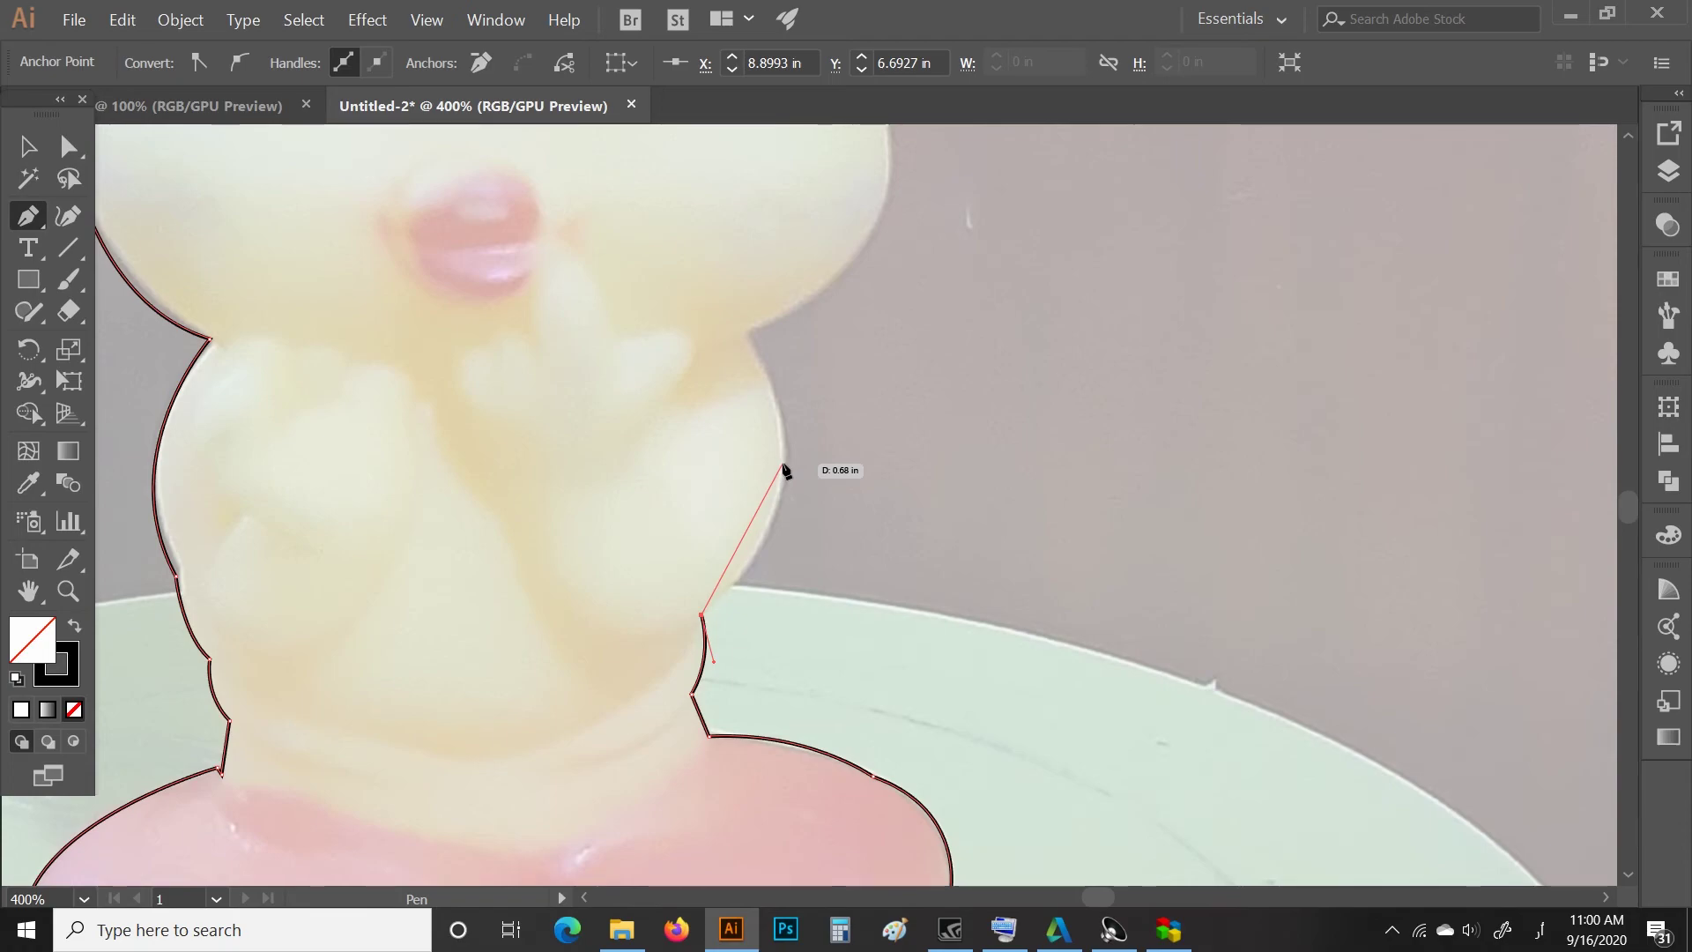
pyautogui.moveTo(783, 463); pyautogui.dragTo(779, 403)
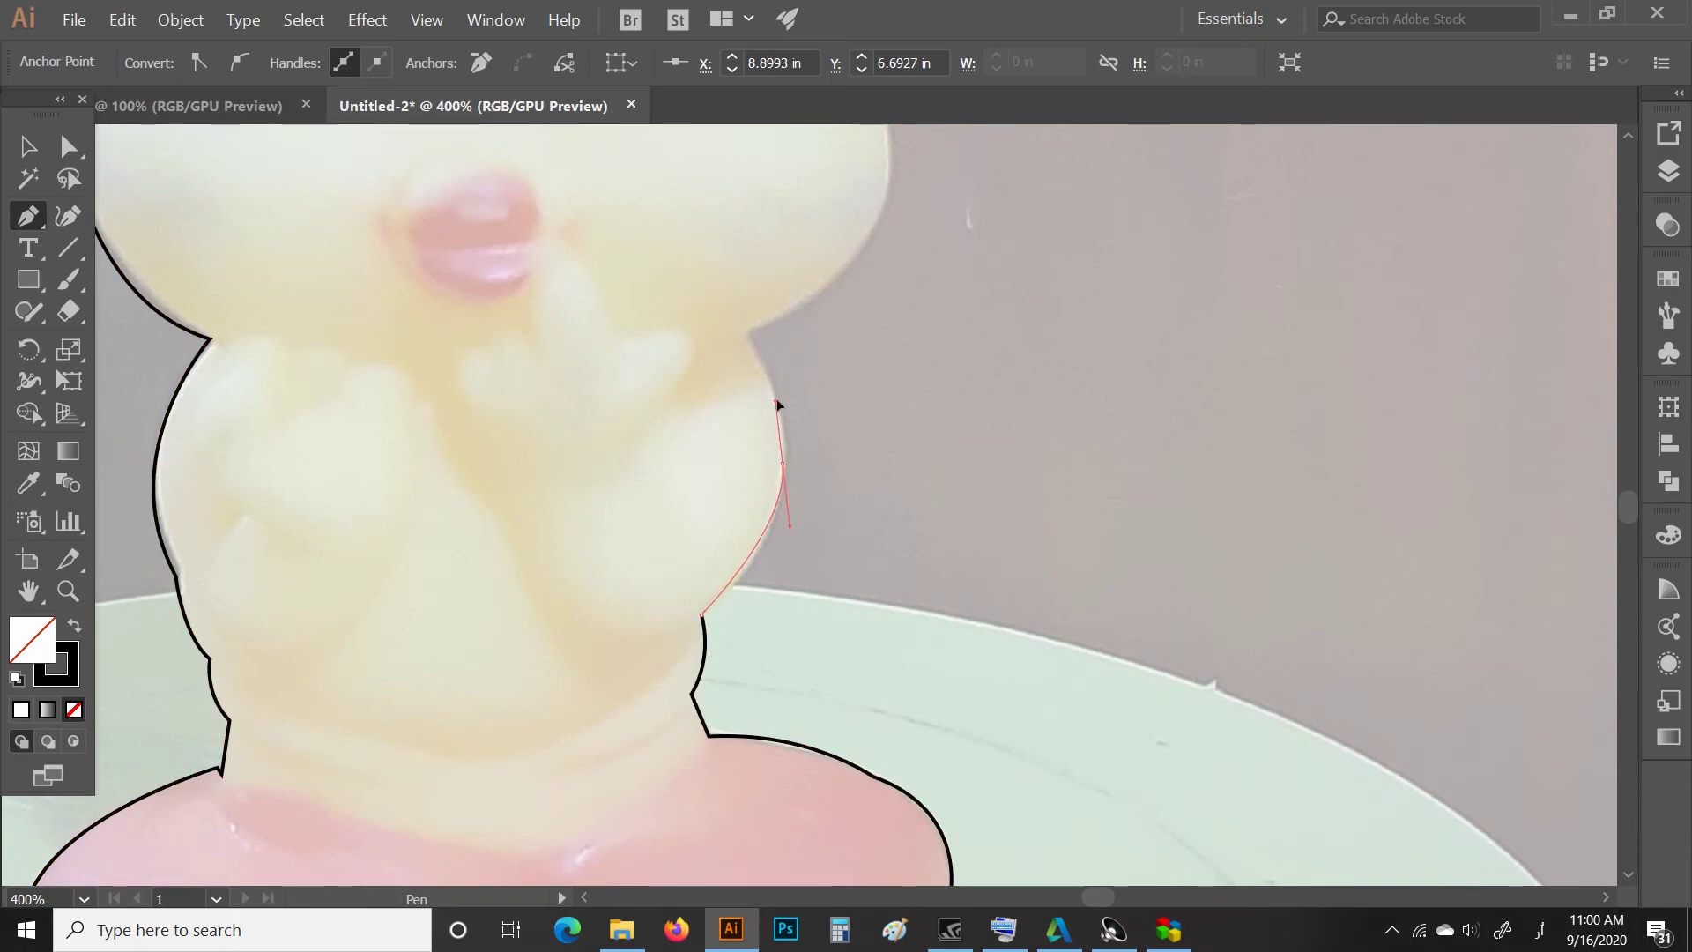
pyautogui.moveTo(790, 370); pyautogui.dragTo(790, 368)
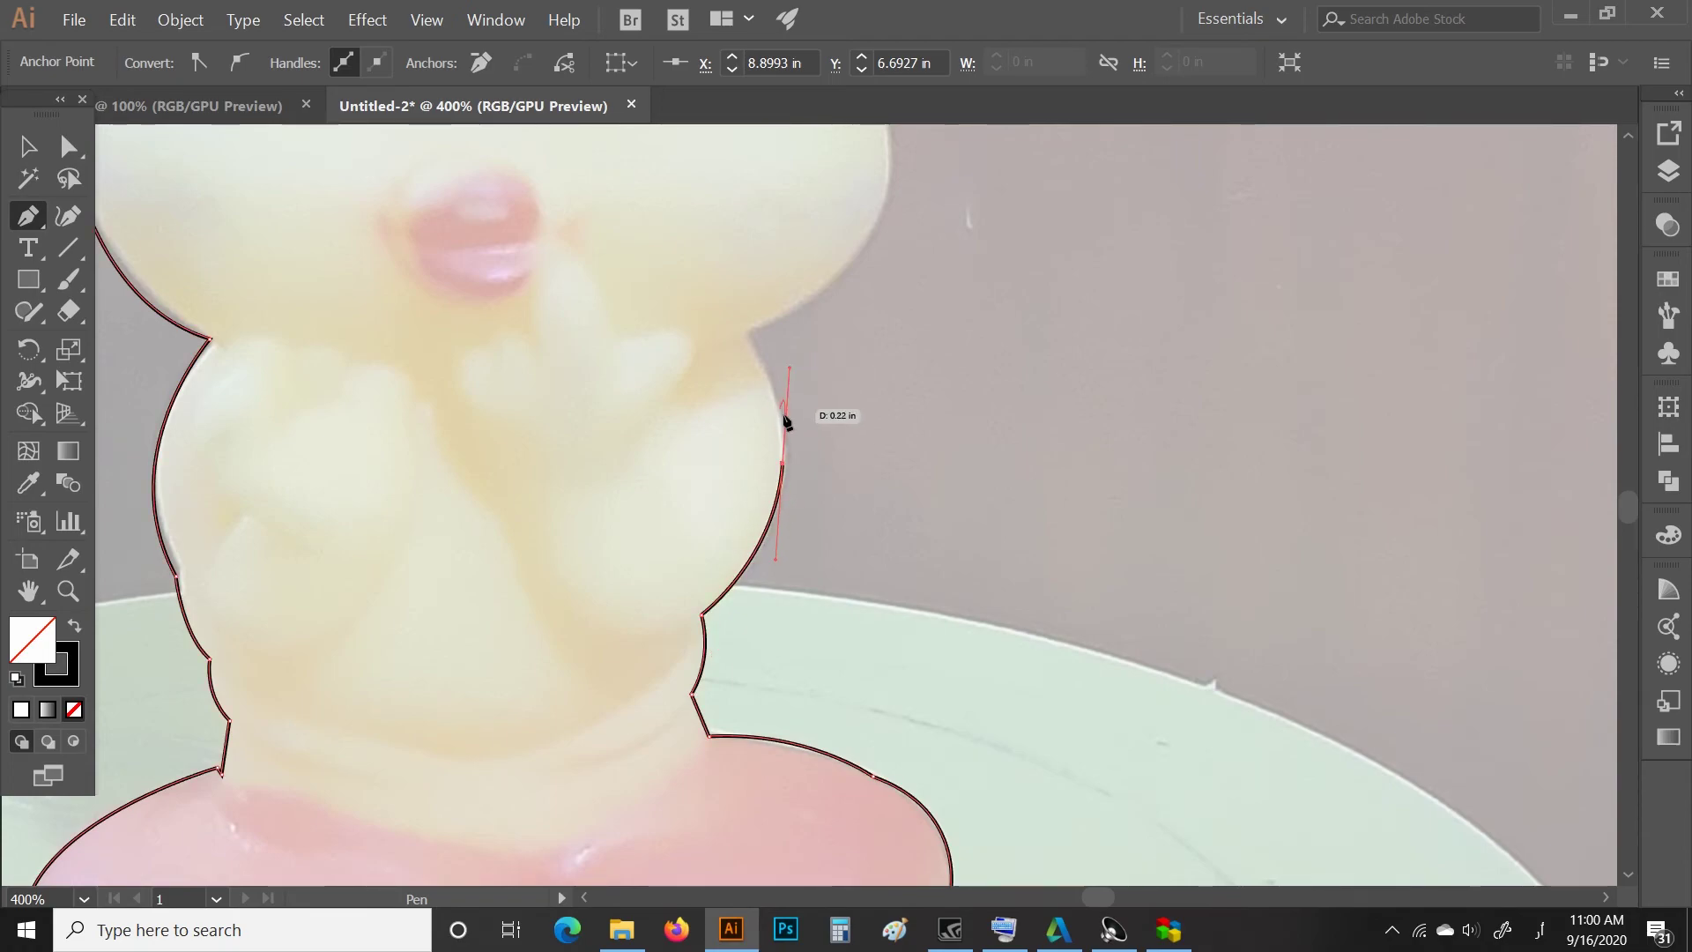
pyautogui.click(745, 341)
# Trace curved anchors around the right cheek and up the side of the head.
pyautogui.scroll(2, 749, 344)
pyautogui.scroll(1, 752, 348)
pyautogui.scroll(1, 755, 351)
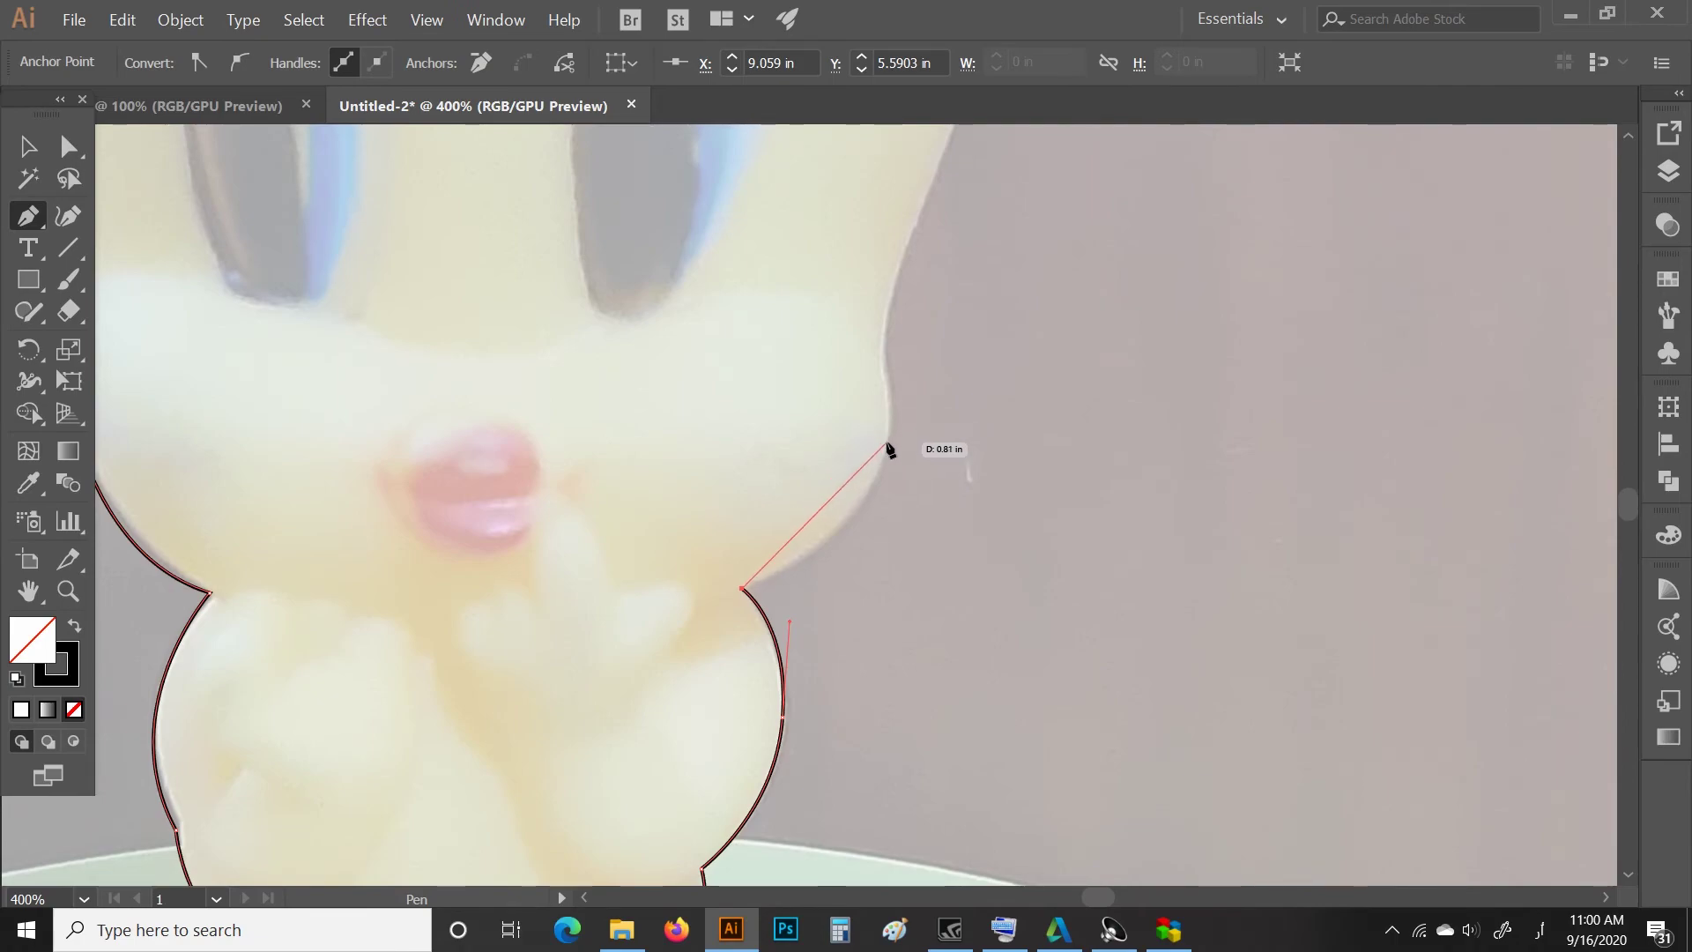
pyautogui.moveTo(888, 444)
pyautogui.mouseDown()
pyautogui.moveTo(870, 402)
pyautogui.moveTo(906, 341)
pyautogui.mouseUp()
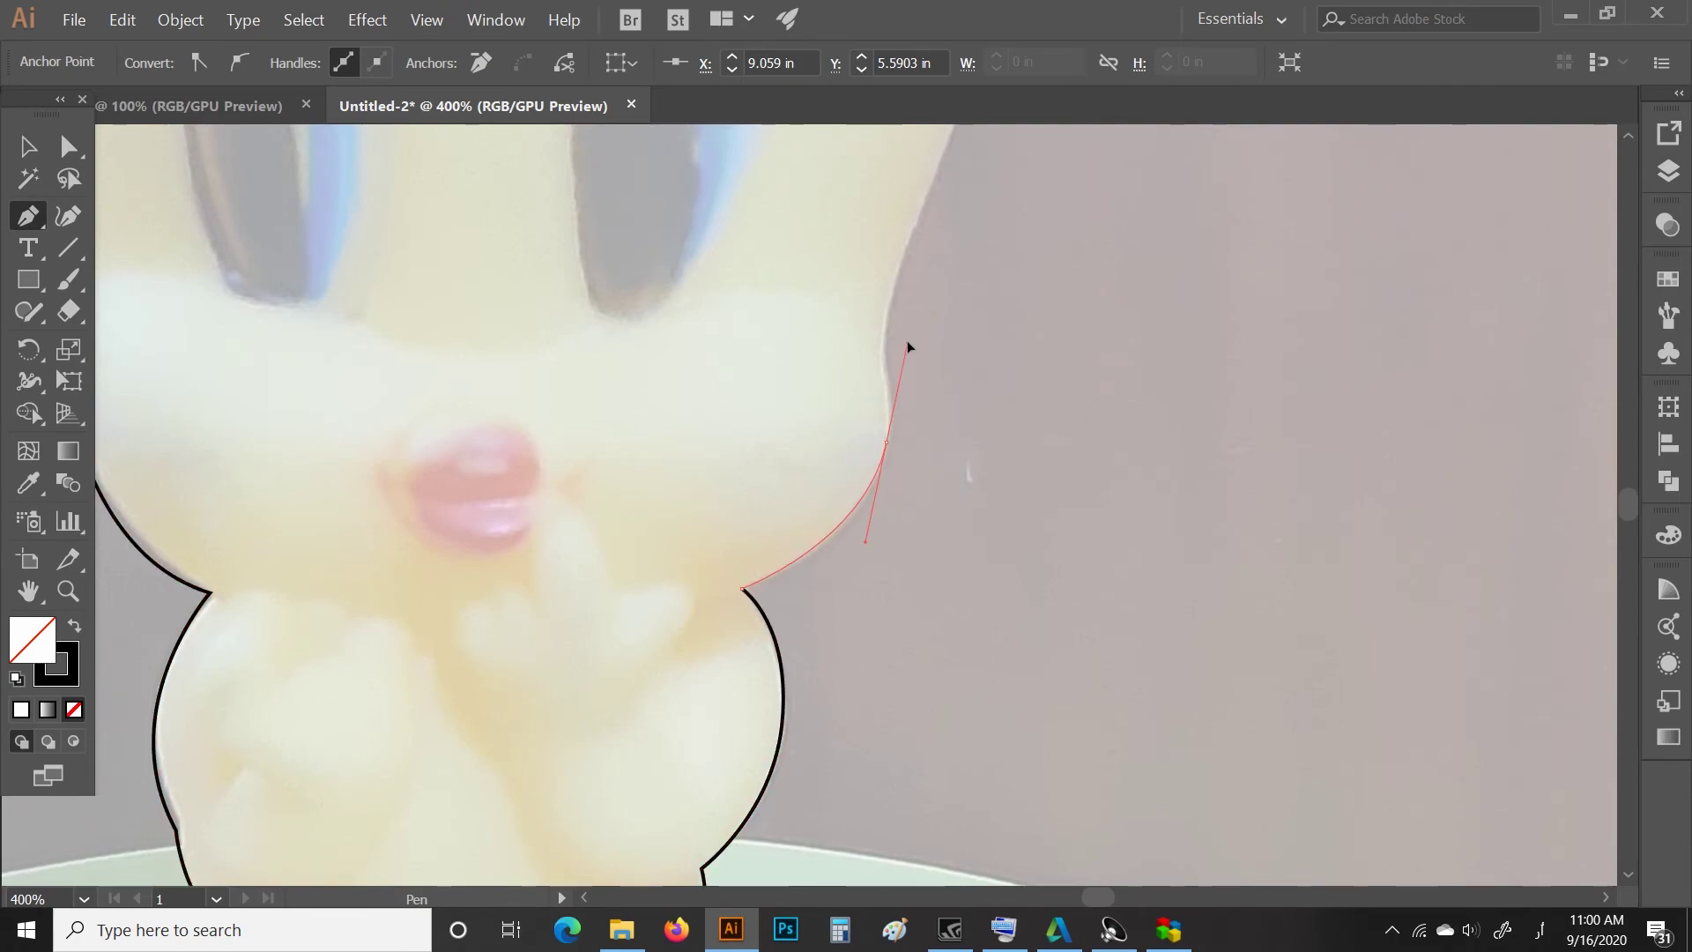
pyautogui.moveTo(889, 444); pyautogui.dragTo(892, 451)
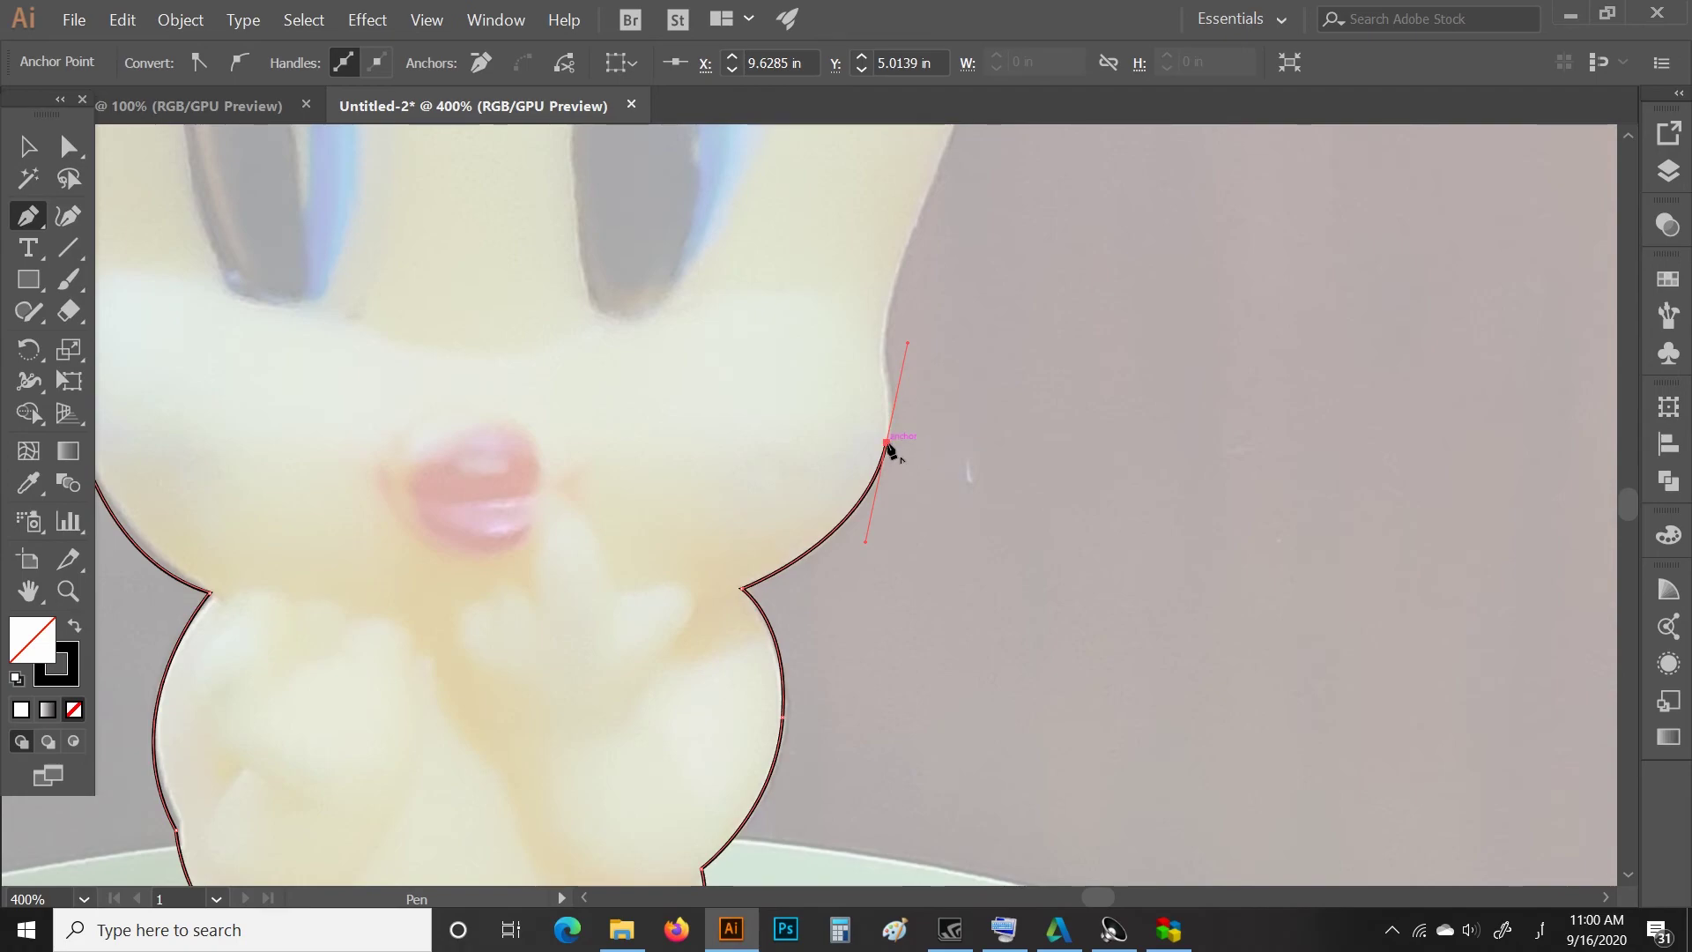
pyautogui.scroll(3, 887, 449)
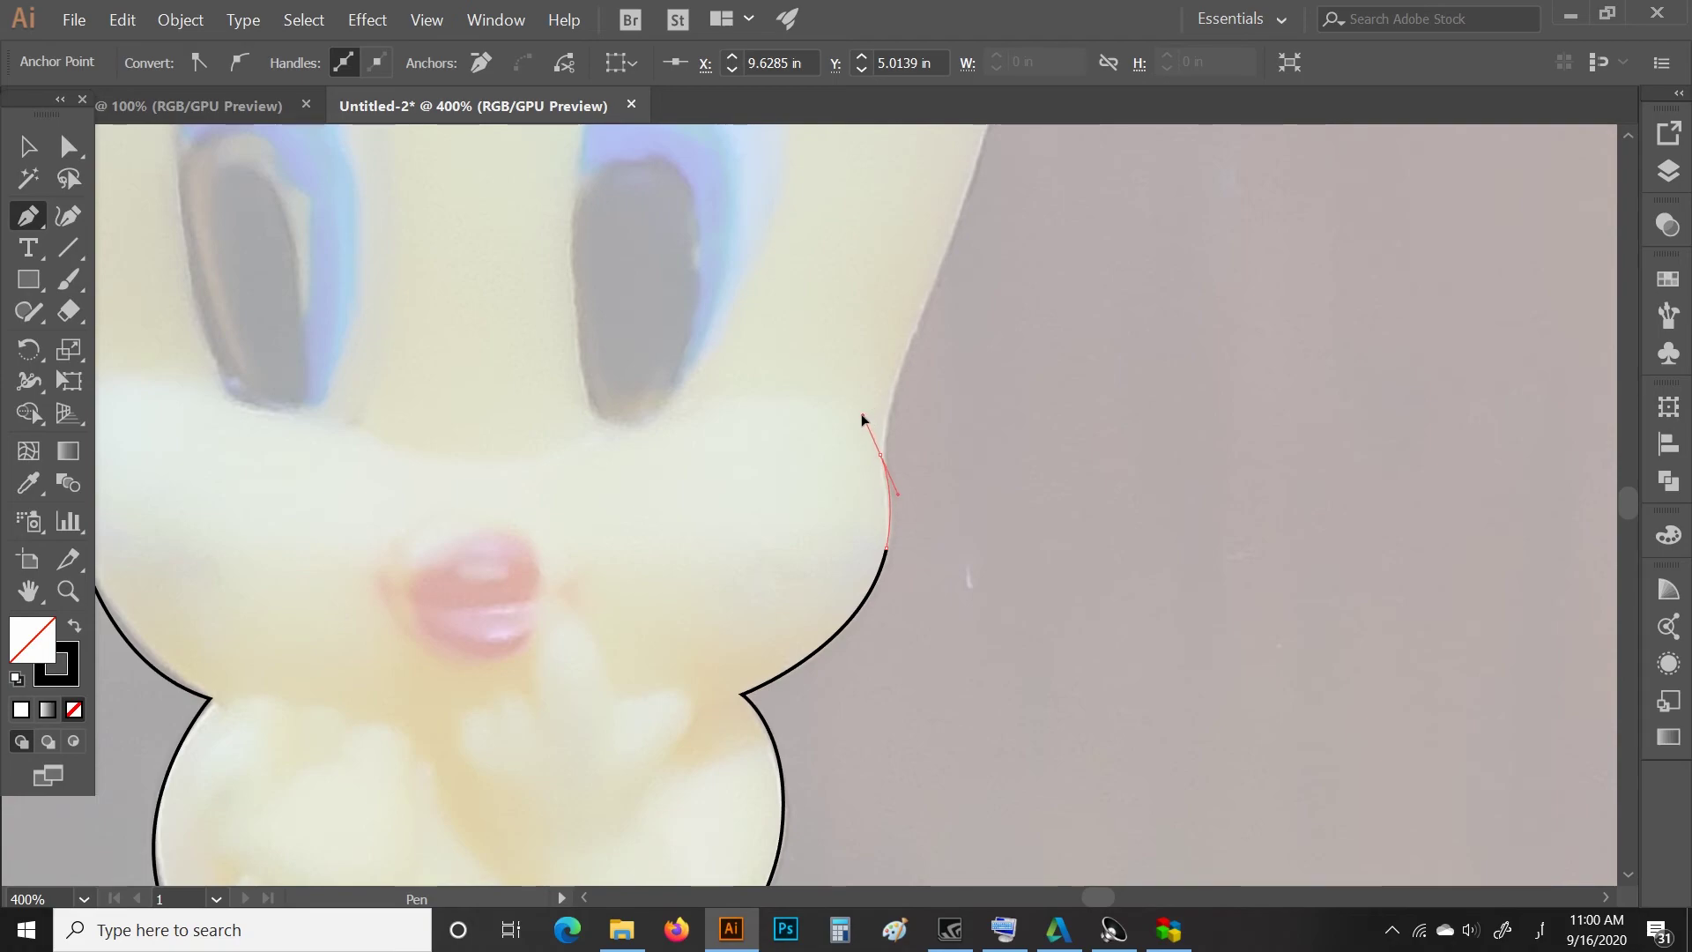
pyautogui.moveTo(863, 419); pyautogui.dragTo(863, 416)
pyautogui.scroll(2, 881, 459)
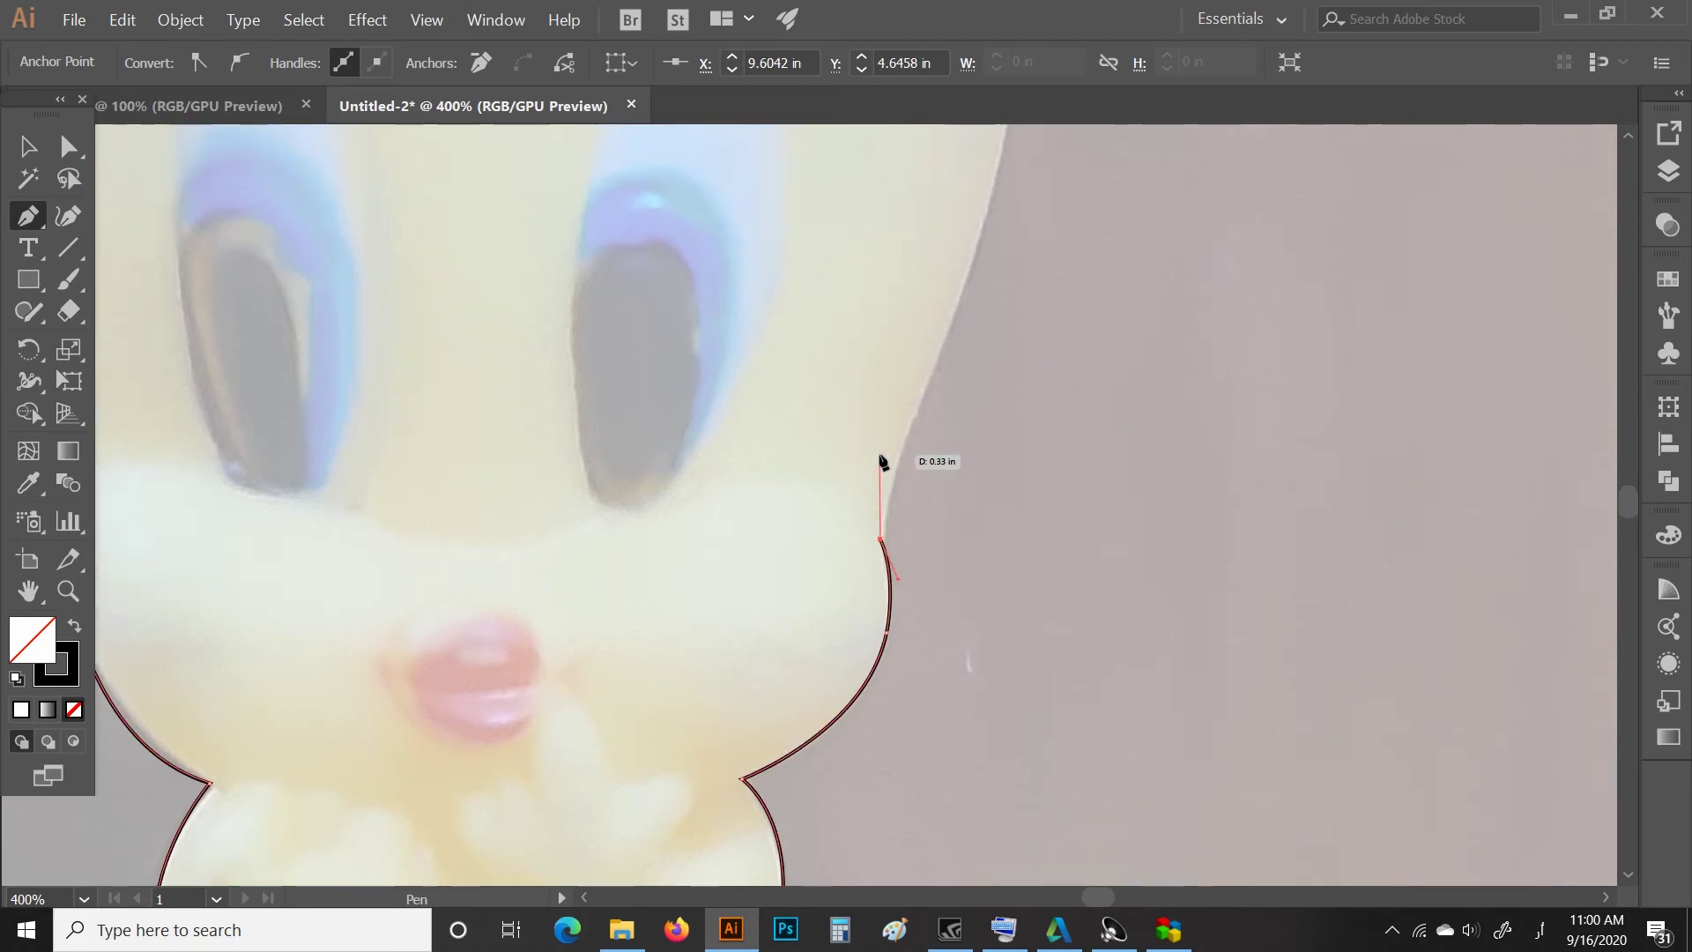
pyautogui.scroll(2, 885, 462)
pyautogui.scroll(2, 890, 463)
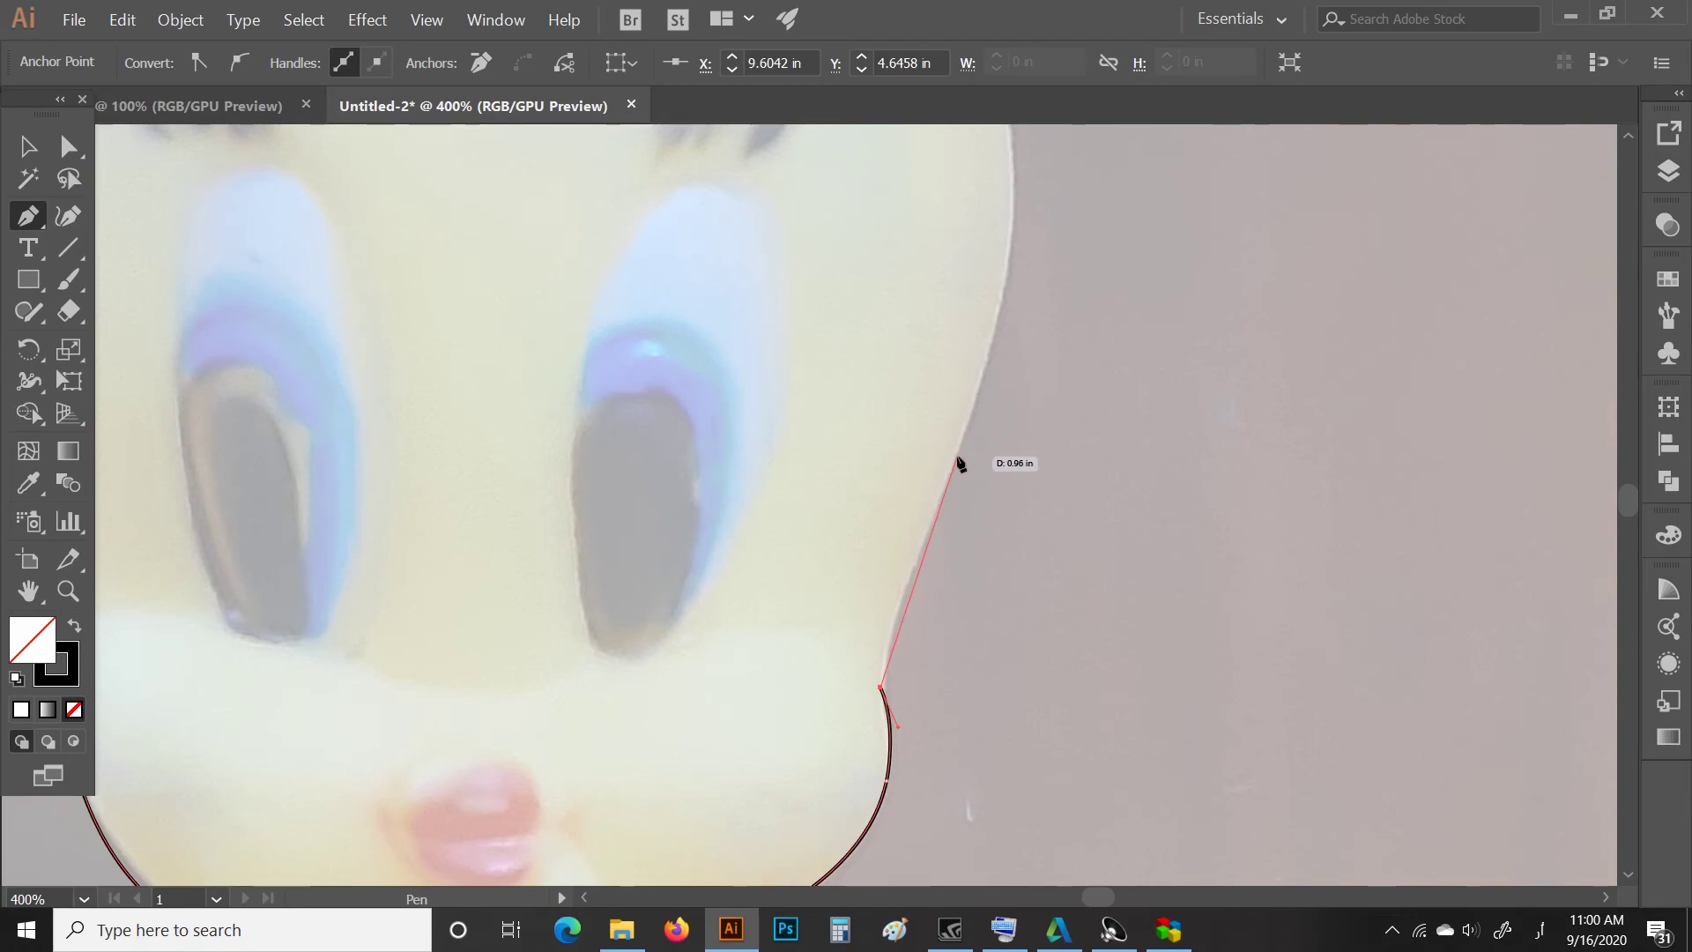
pyautogui.moveTo(955, 454)
pyautogui.mouseDown()
pyautogui.moveTo(991, 445)
pyautogui.moveTo(972, 431)
pyautogui.mouseUp()
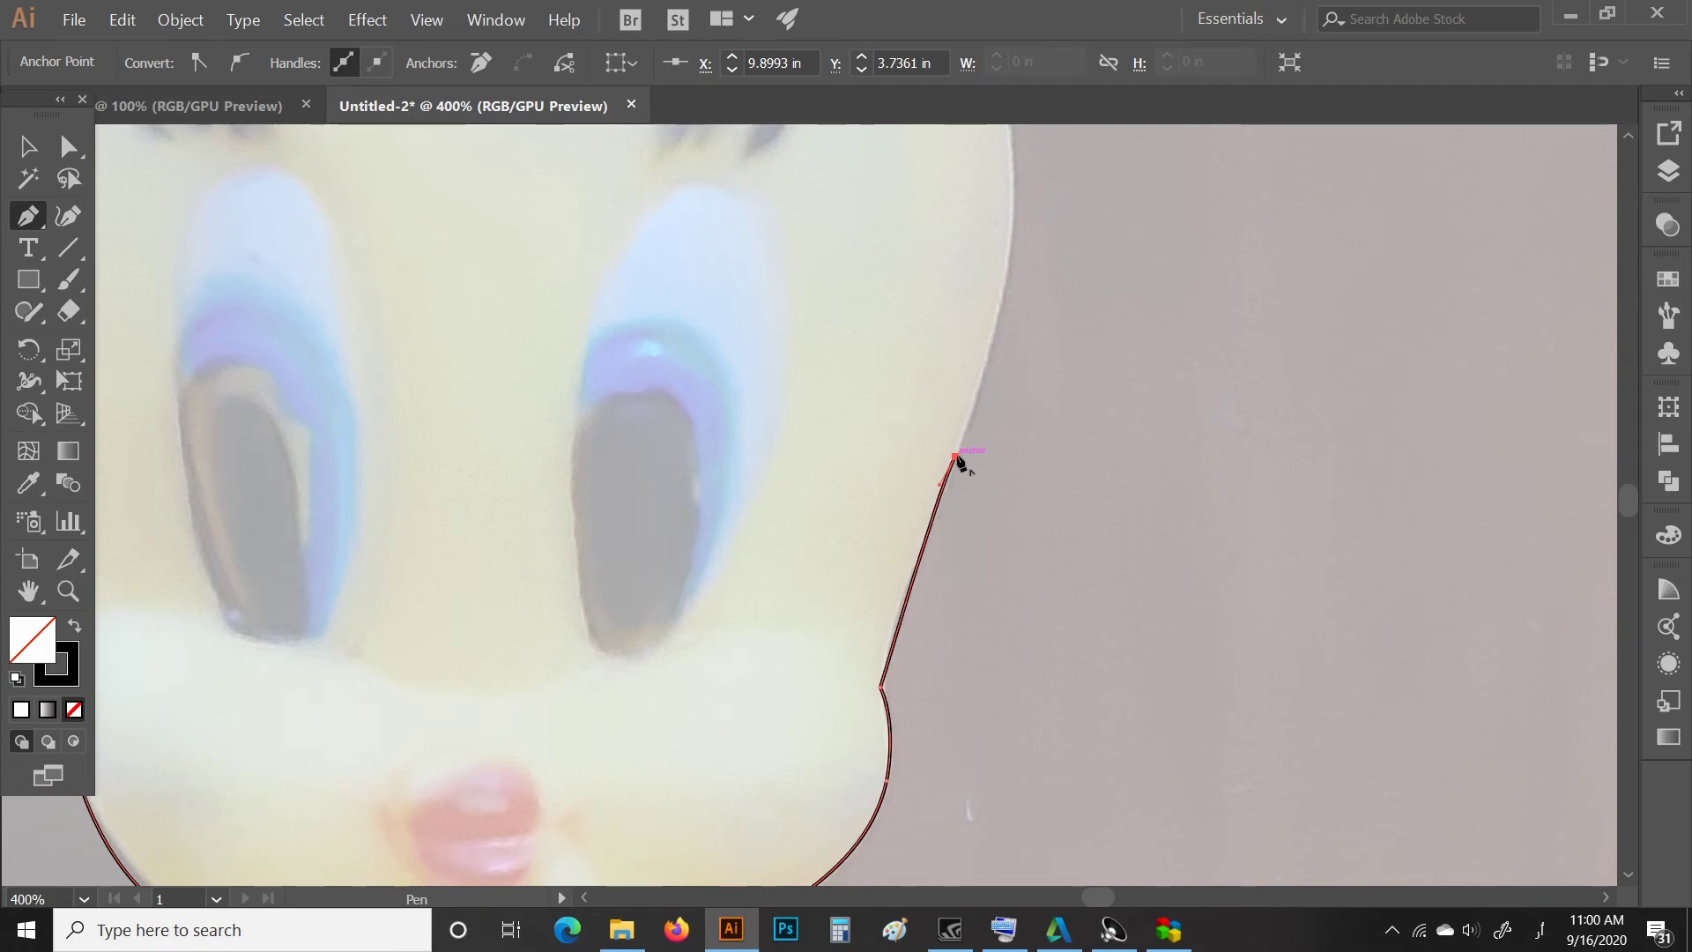
# Add anchors up the head's right edge, curving along its upper part.
pyautogui.scroll(1, 961, 462)
pyautogui.scroll(2, 960, 463)
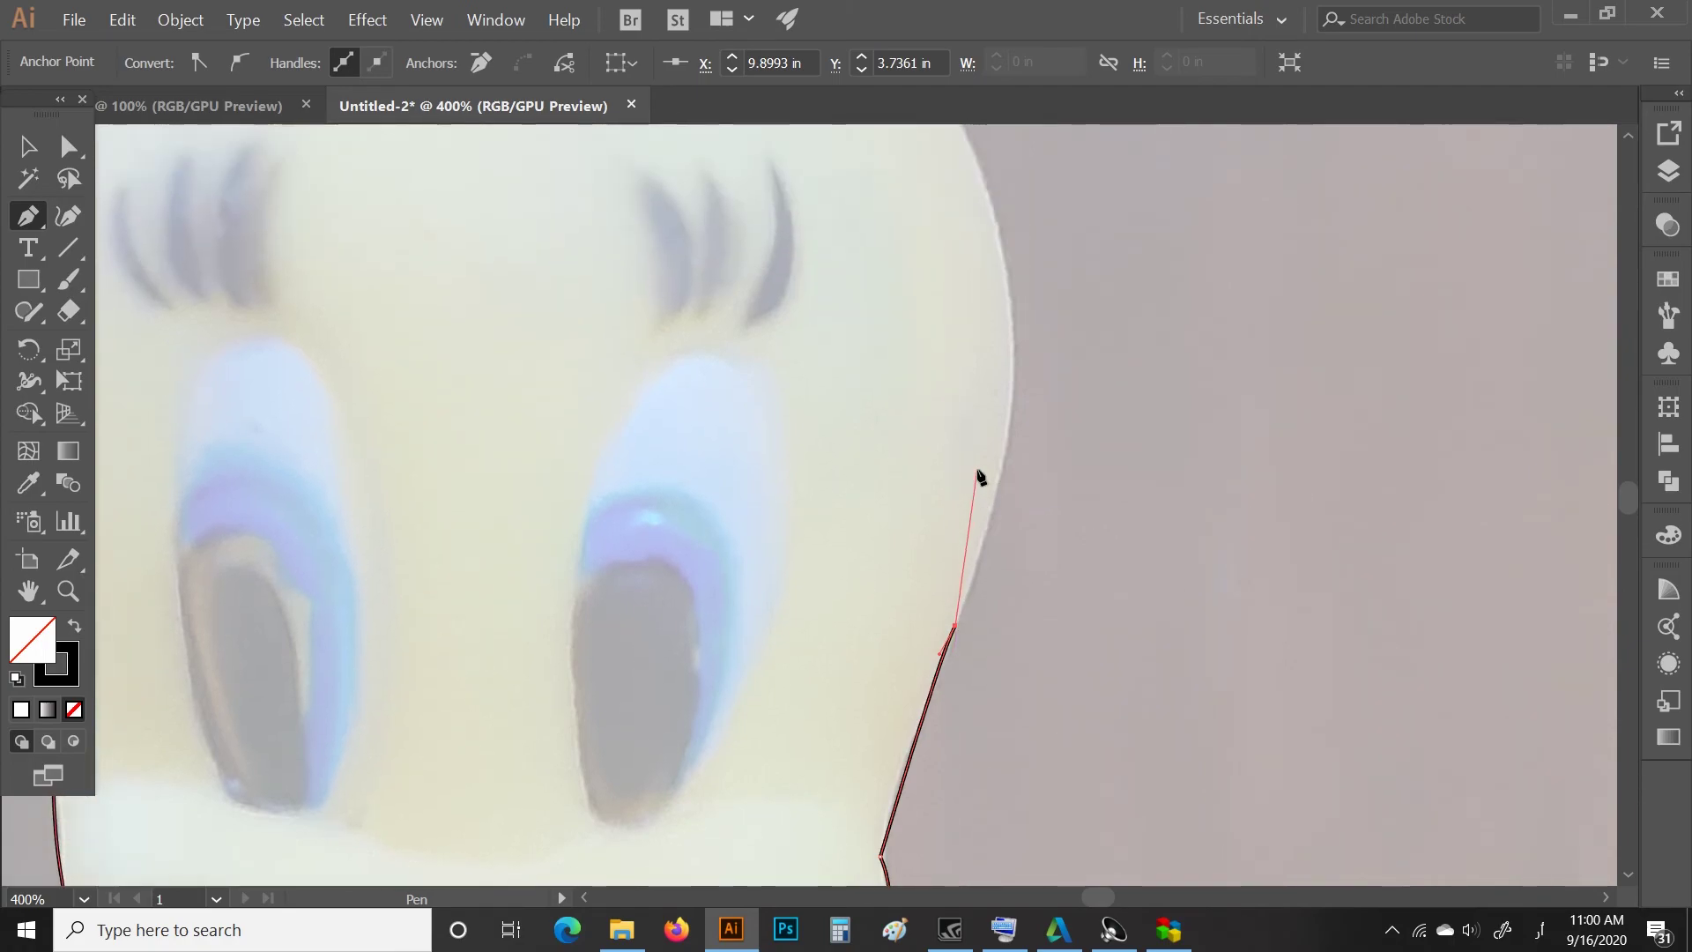
pyautogui.scroll(1, 978, 476)
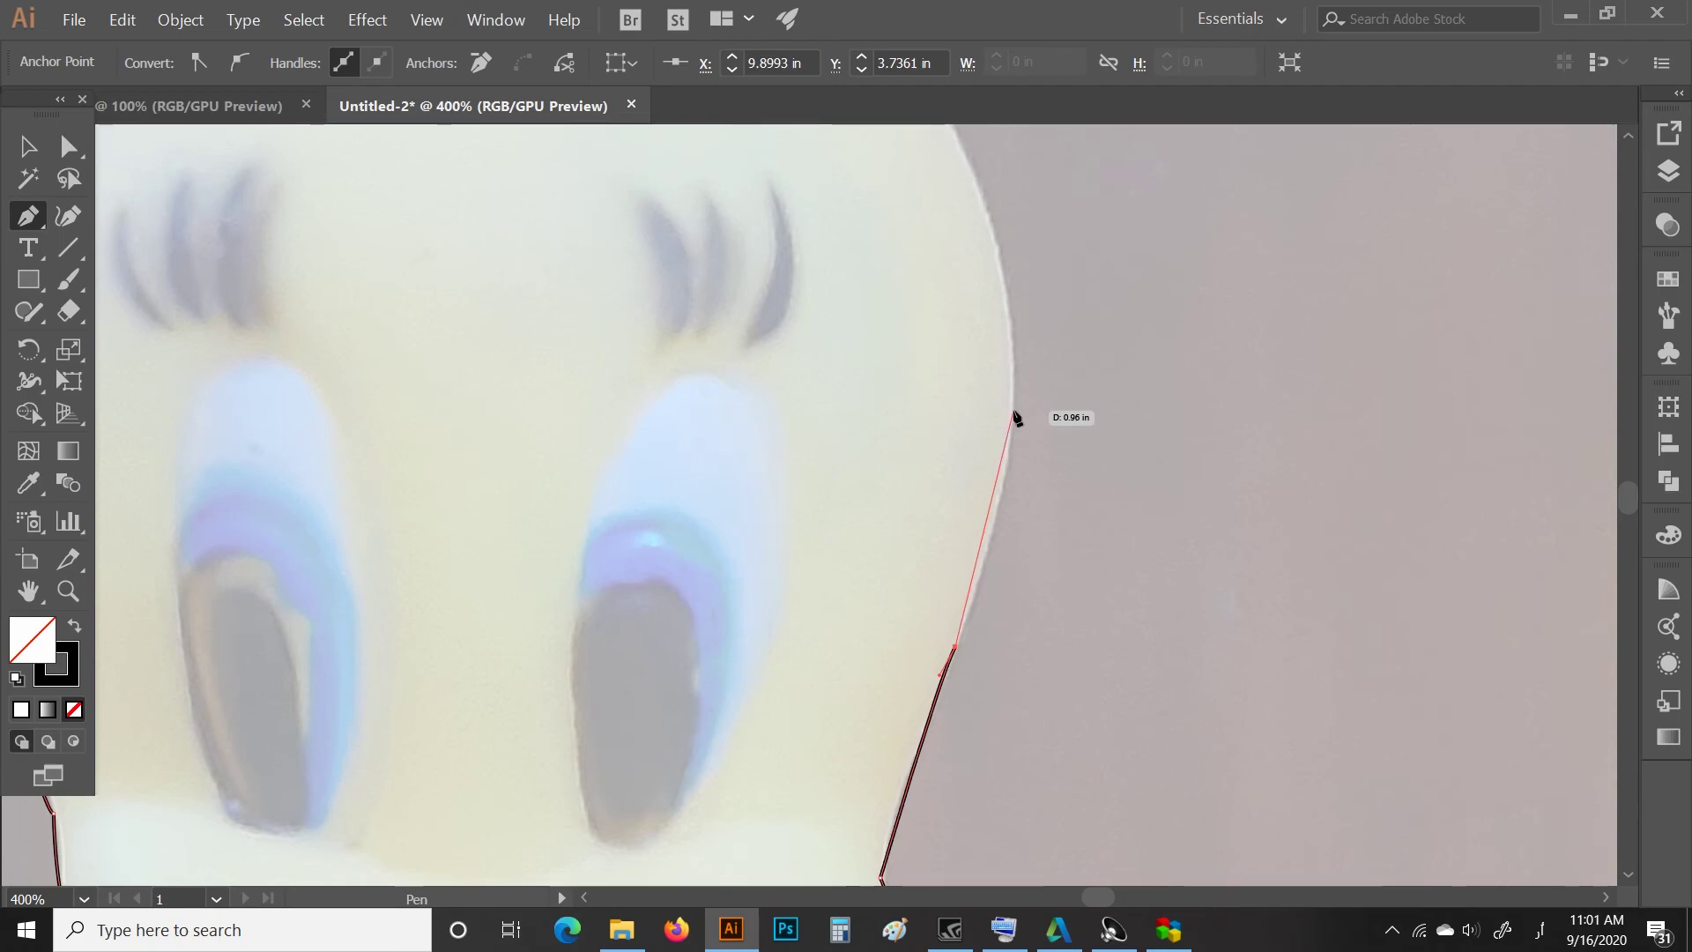
pyautogui.click(1013, 411)
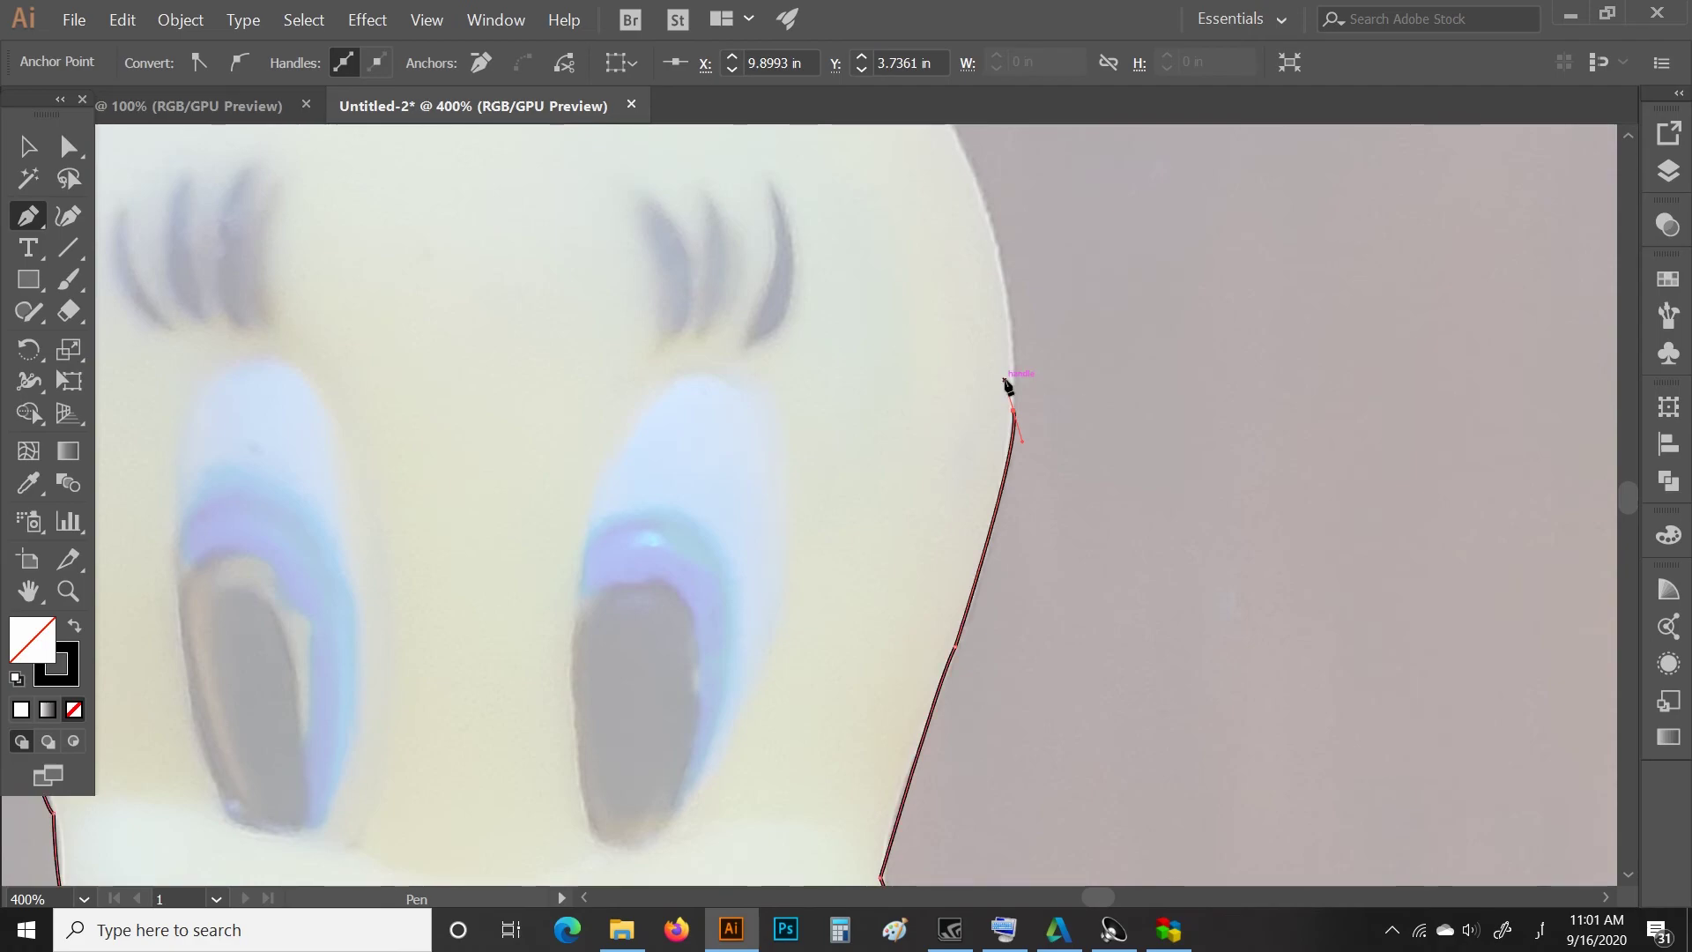
pyautogui.scroll(1, 1018, 413)
pyautogui.scroll(1, 1019, 414)
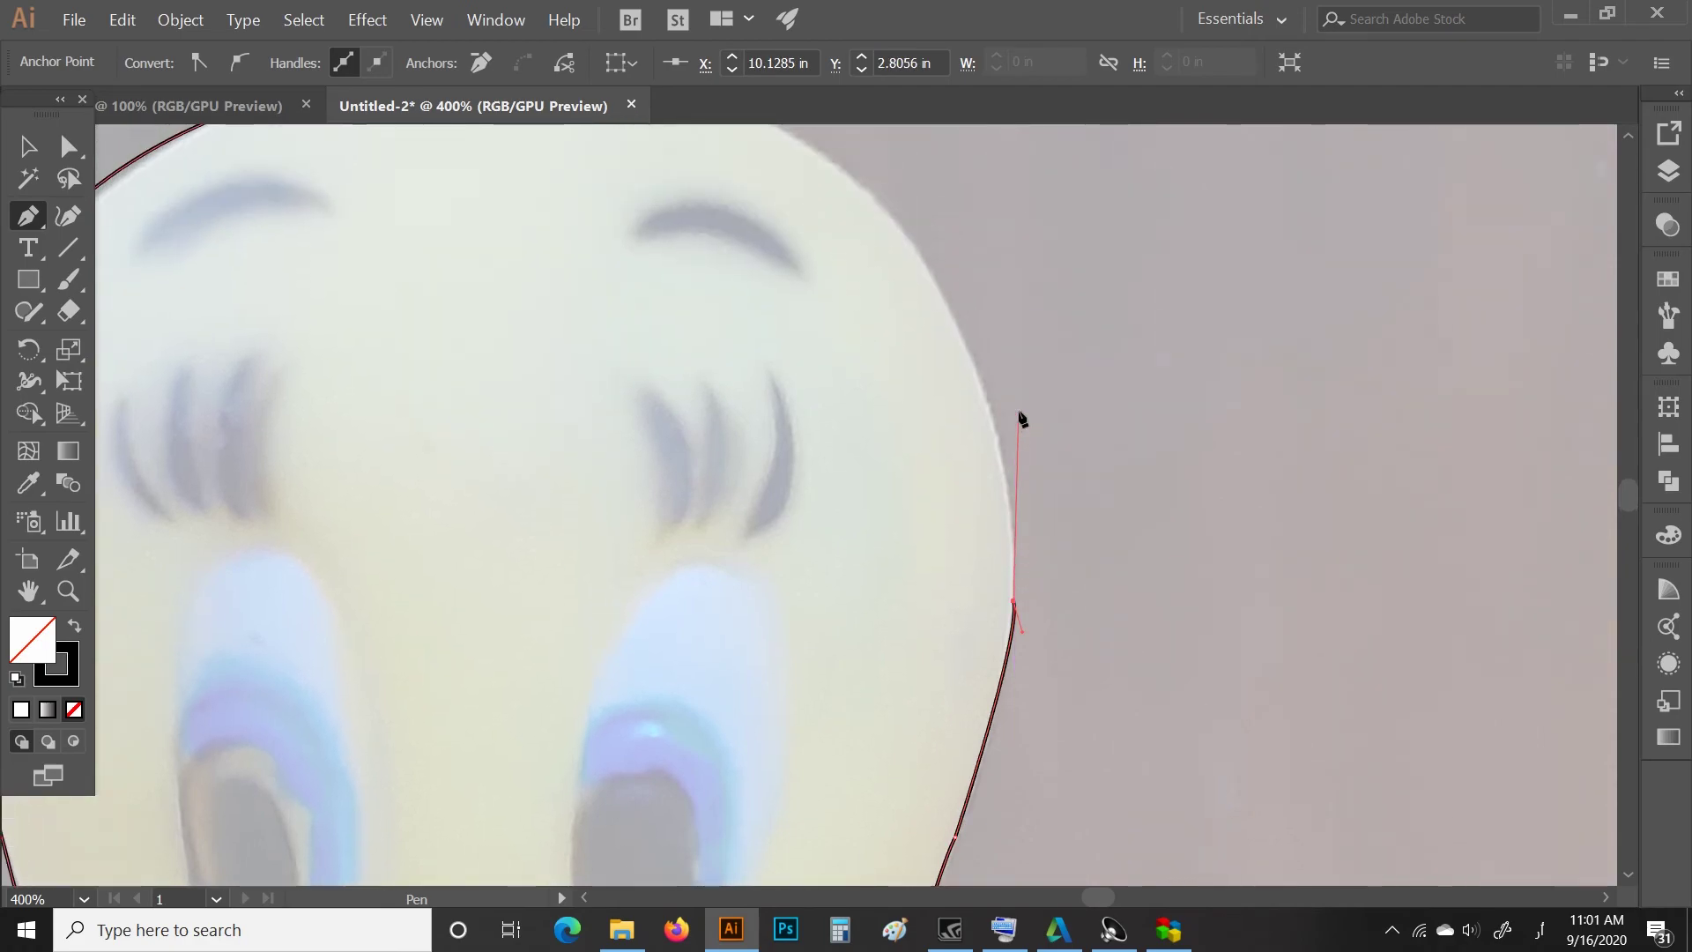
pyautogui.click(984, 390)
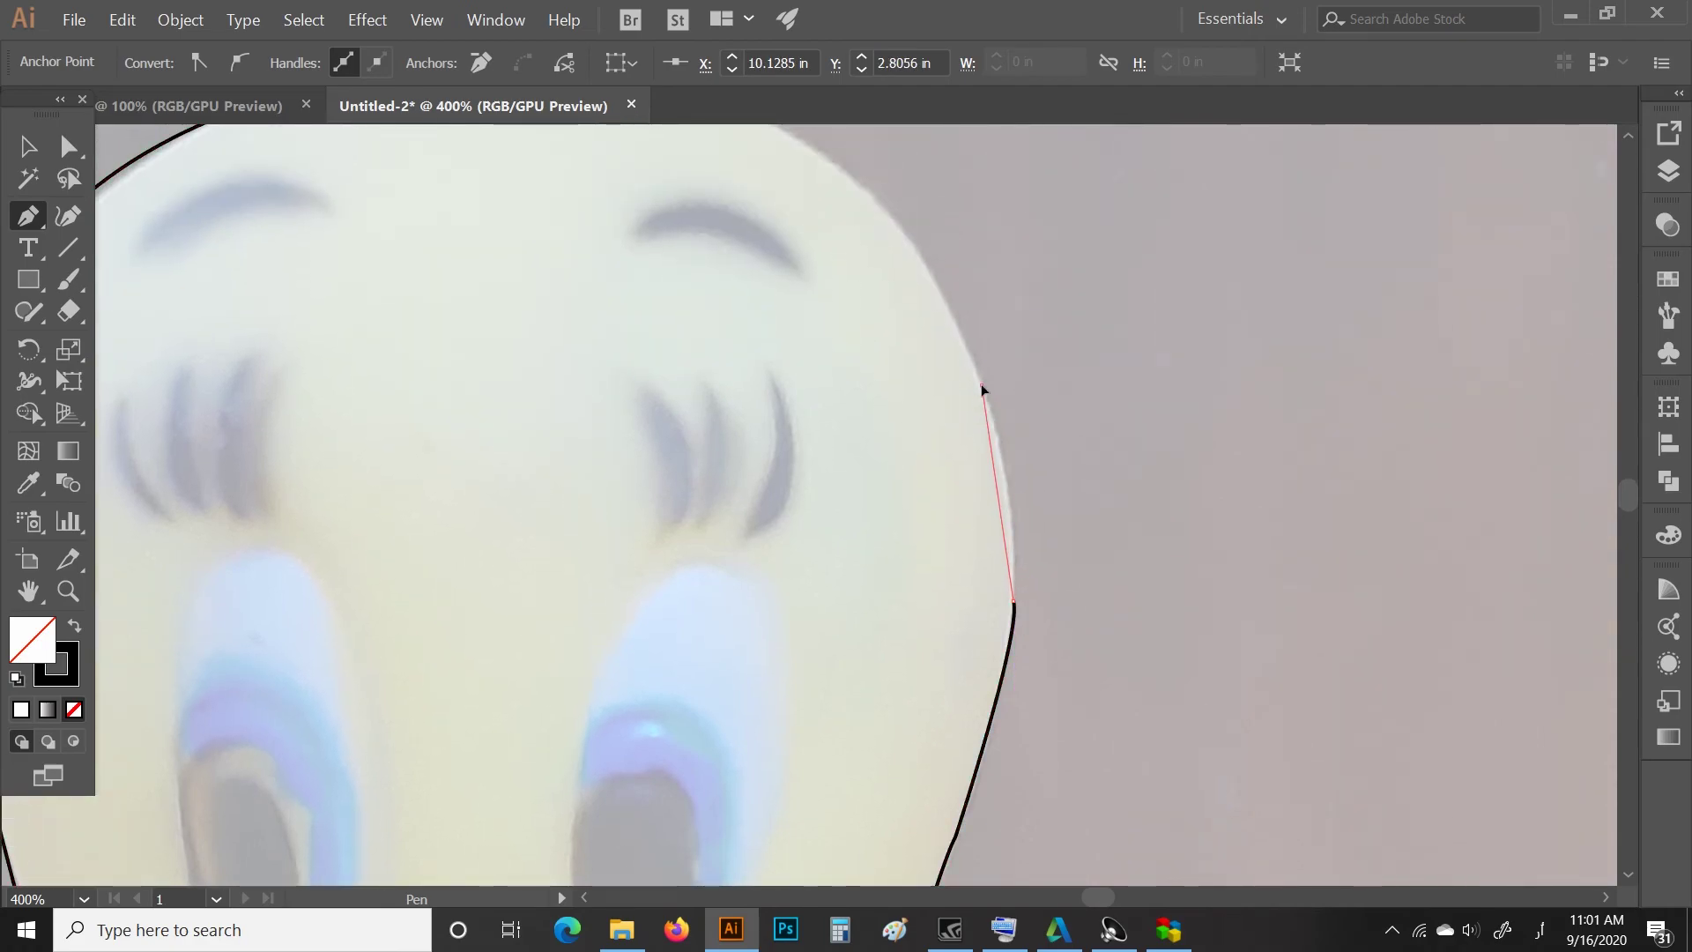
pyautogui.moveTo(978, 385)
pyautogui.mouseDown()
pyautogui.moveTo(944, 337)
pyautogui.moveTo(985, 392)
pyautogui.mouseUp()
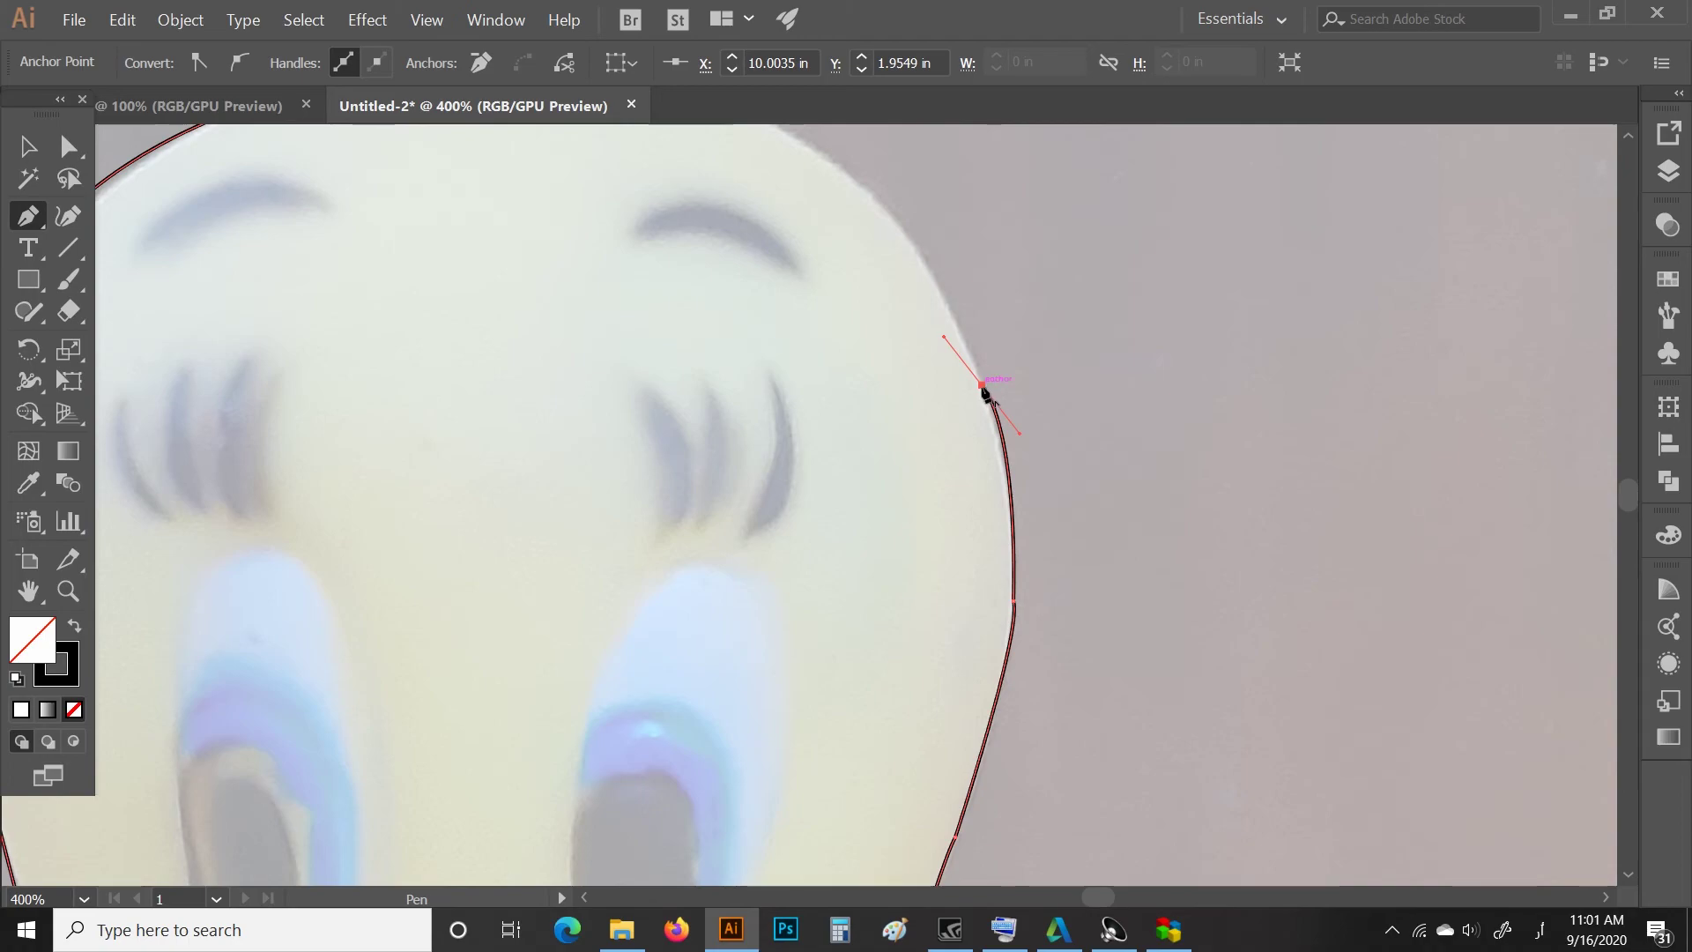
pyautogui.moveTo(985, 392); pyautogui.dragTo(985, 407)
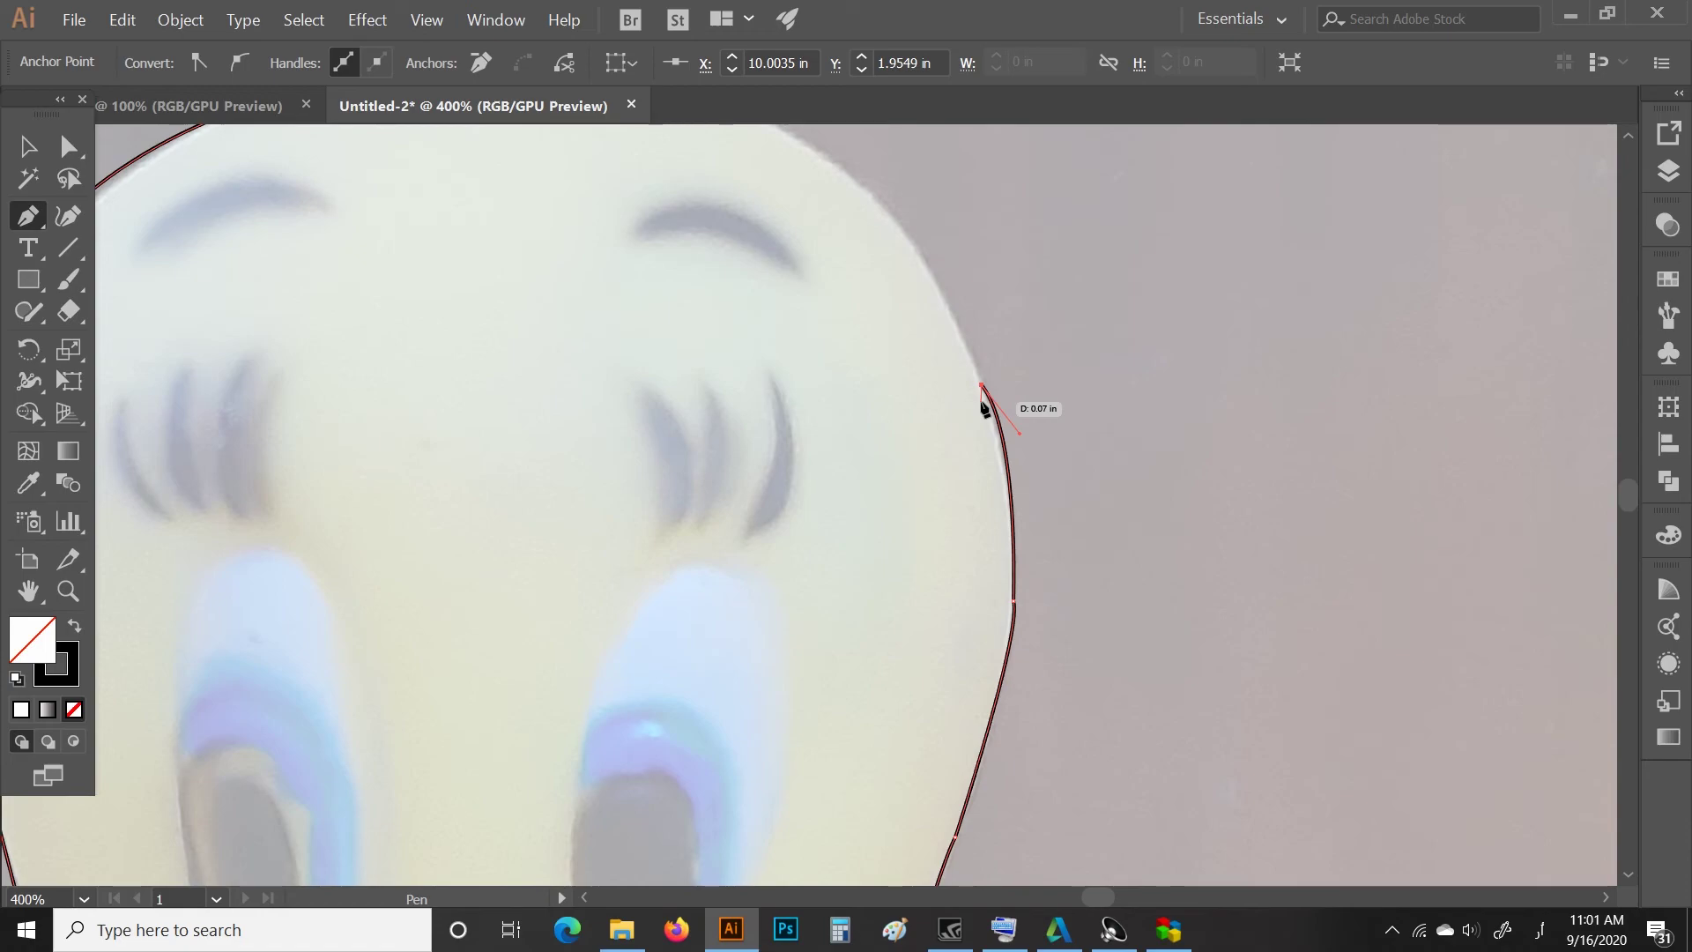
pyautogui.scroll(3, 985, 407)
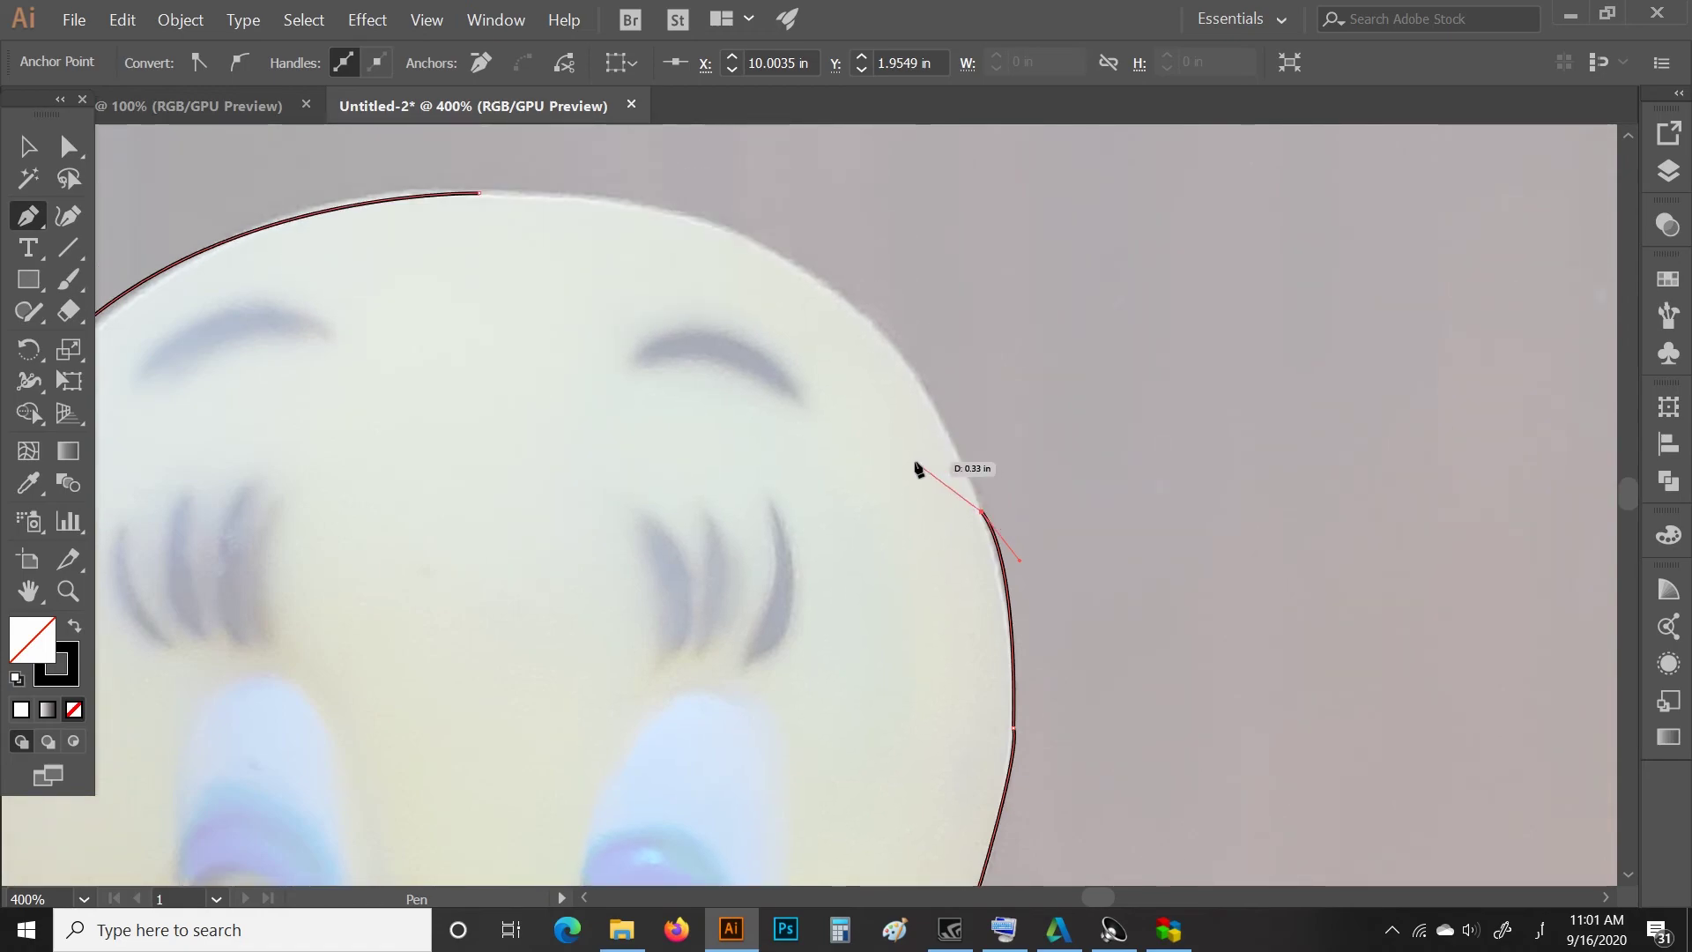
# Redo the head's top-right curved anchor and close the outline at the starting point.
pyautogui.keyDown('ctrl'); pyautogui.click(816, 284); pyautogui.keyUp('ctrl')
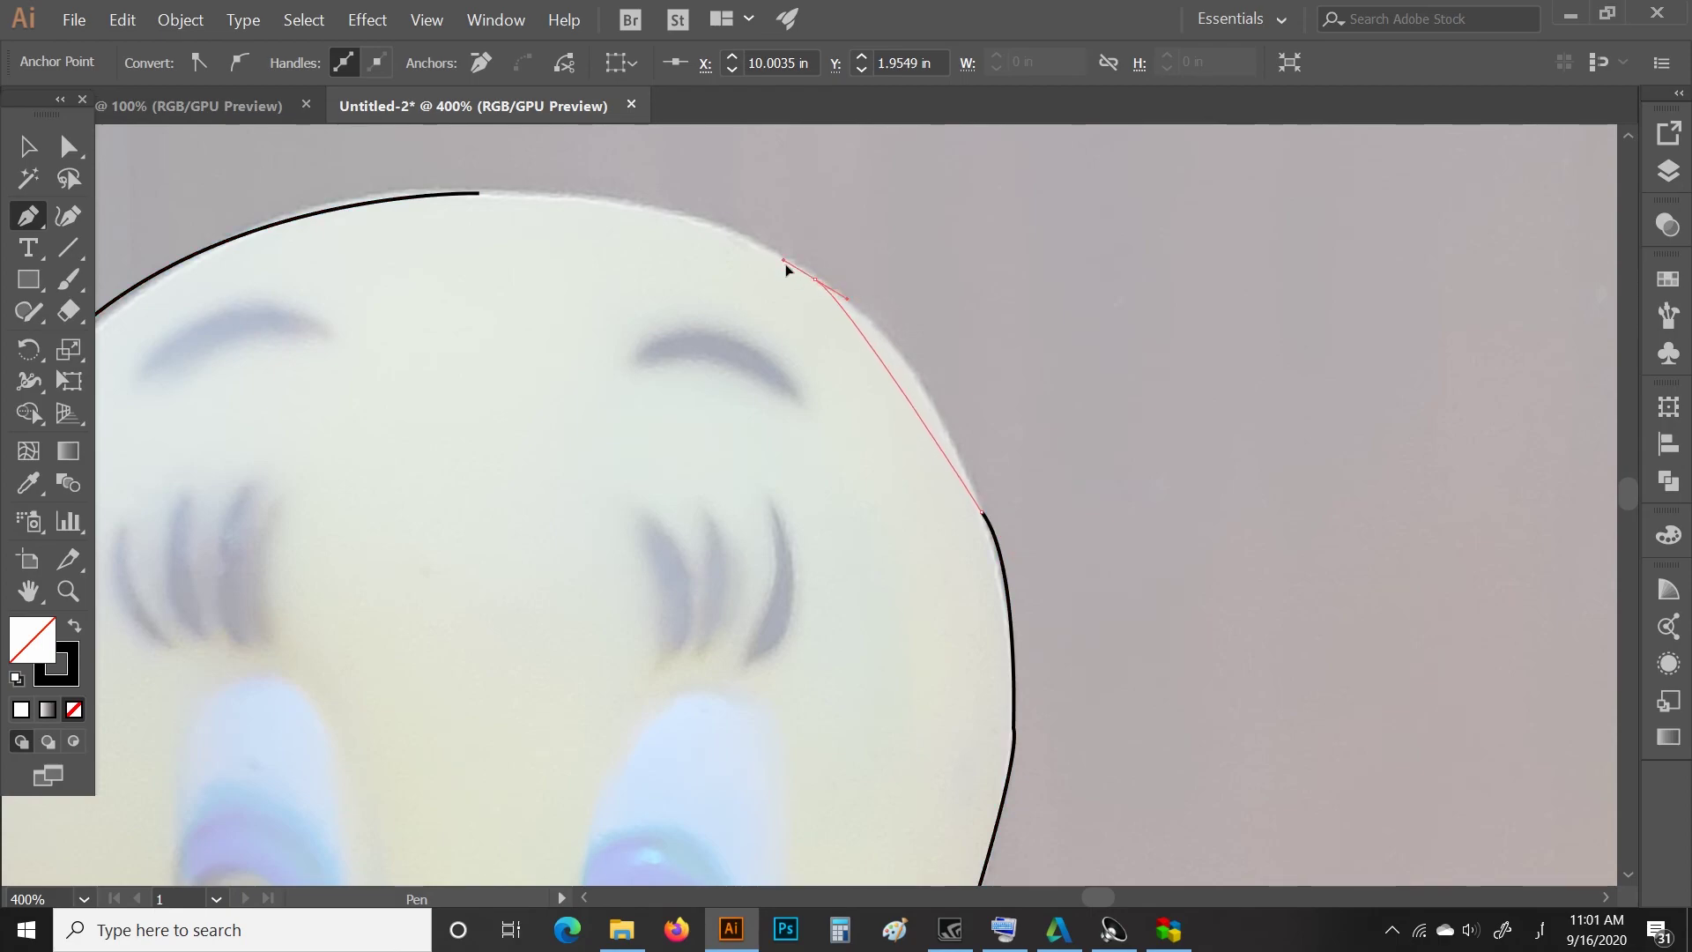
pyautogui.moveTo(815, 280); pyautogui.dragTo(777, 200)
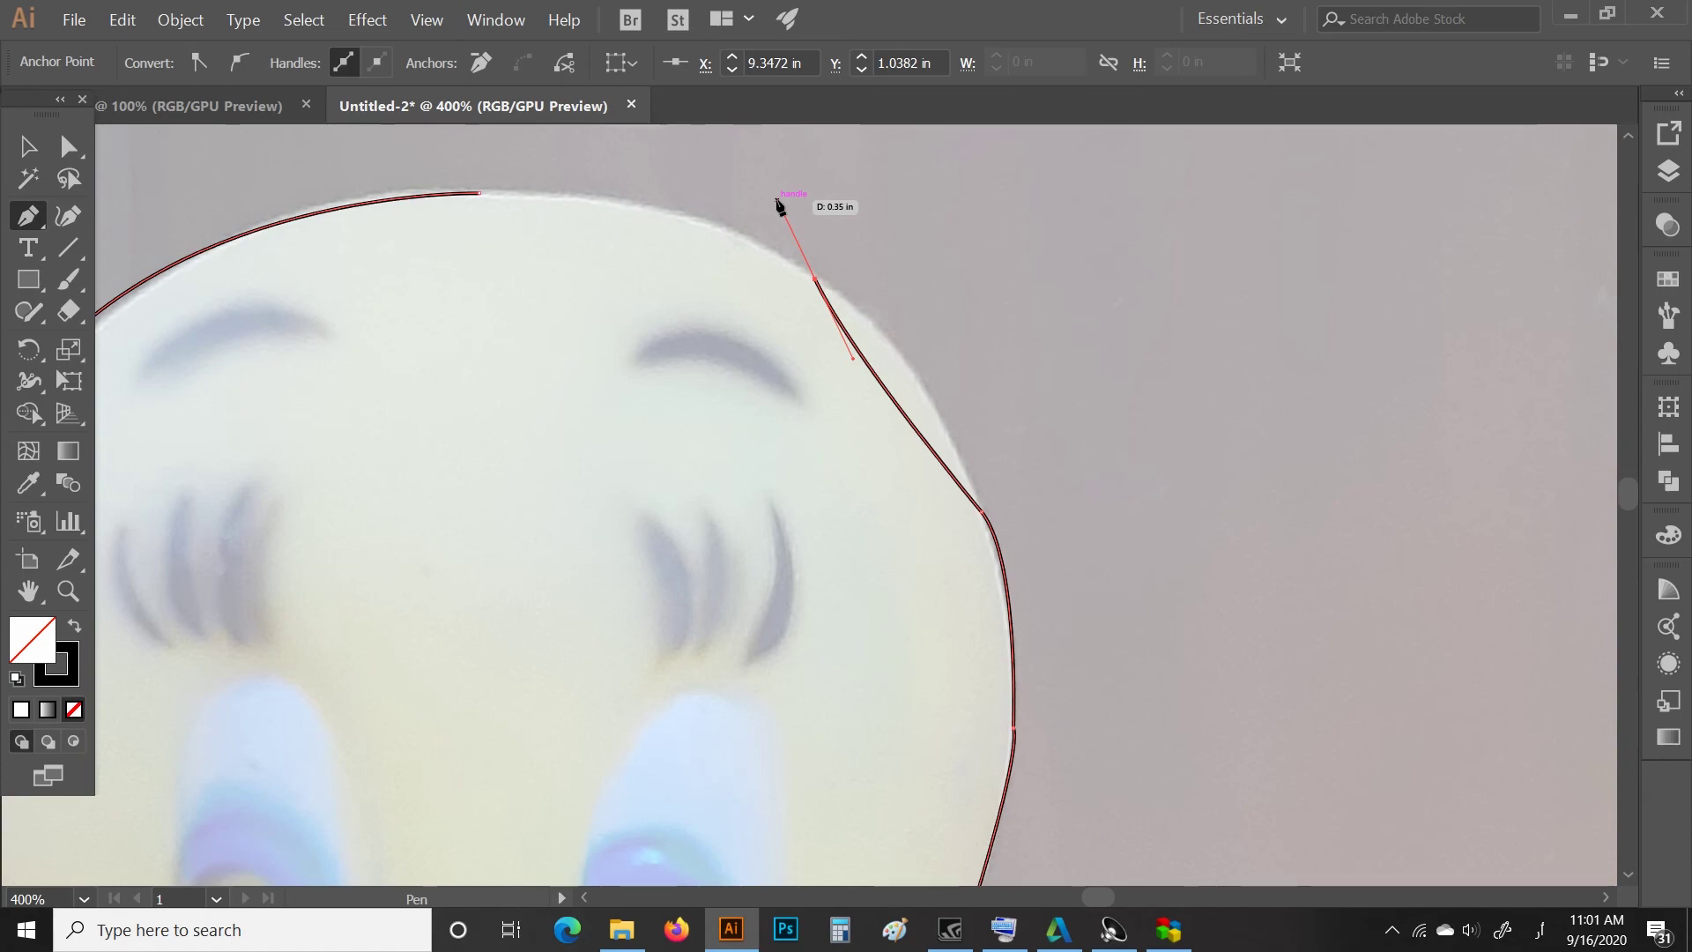
pyautogui.moveTo(779, 207); pyautogui.dragTo(796, 312)
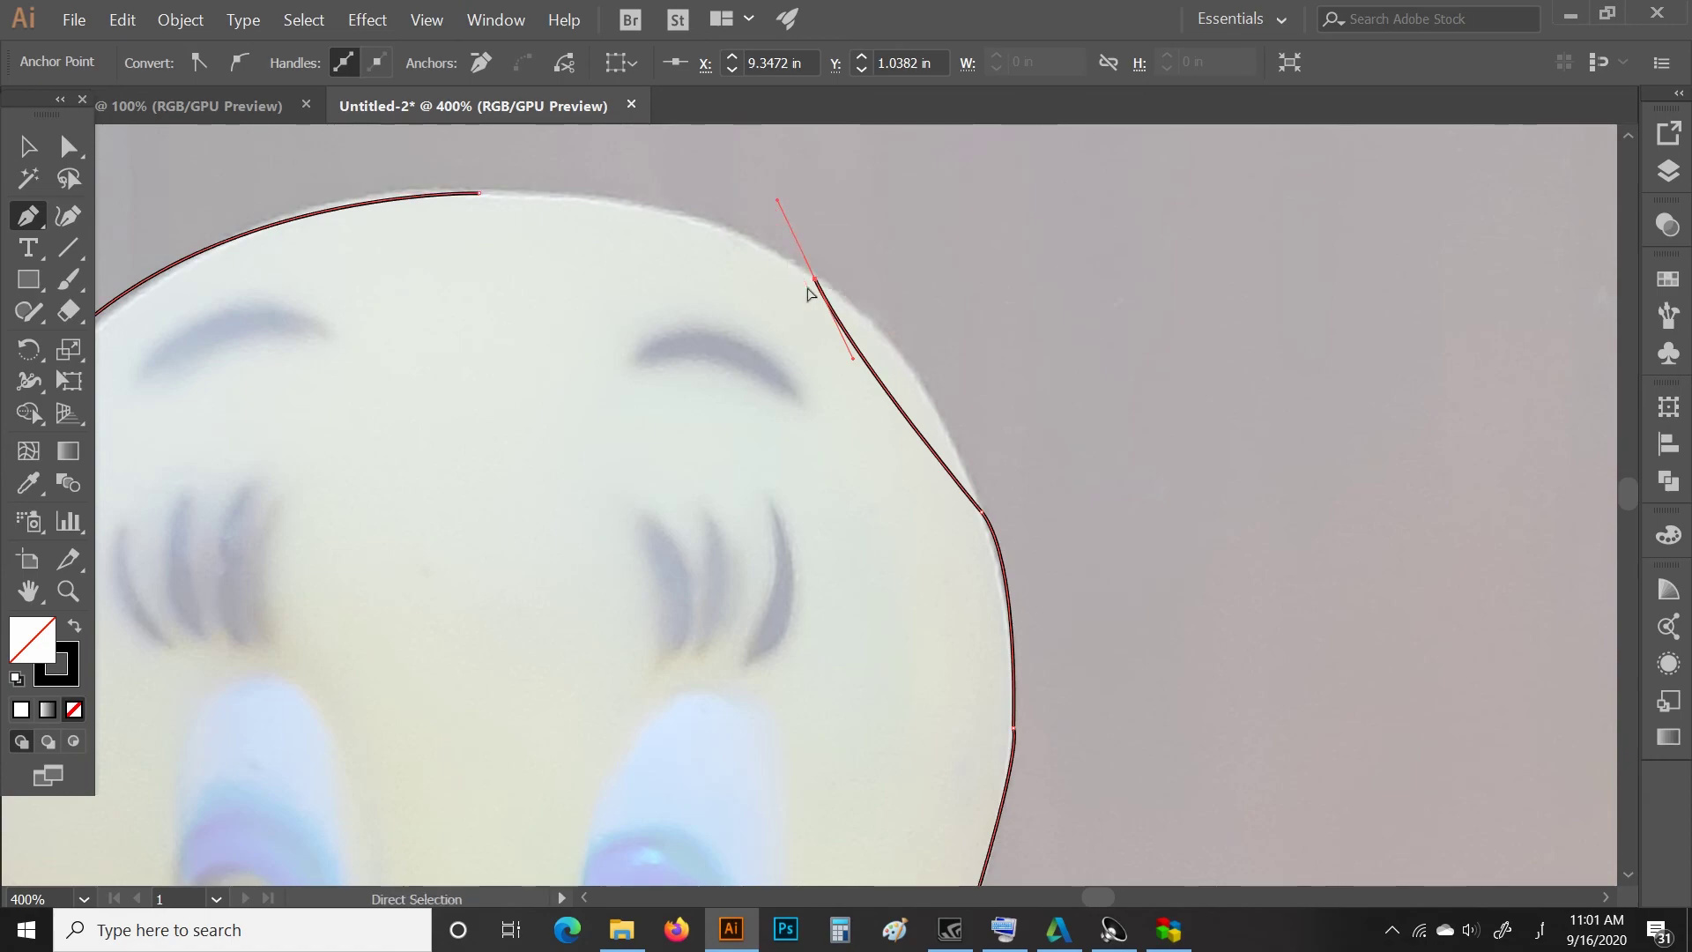
pyautogui.hotkey('ctrl', 'z')
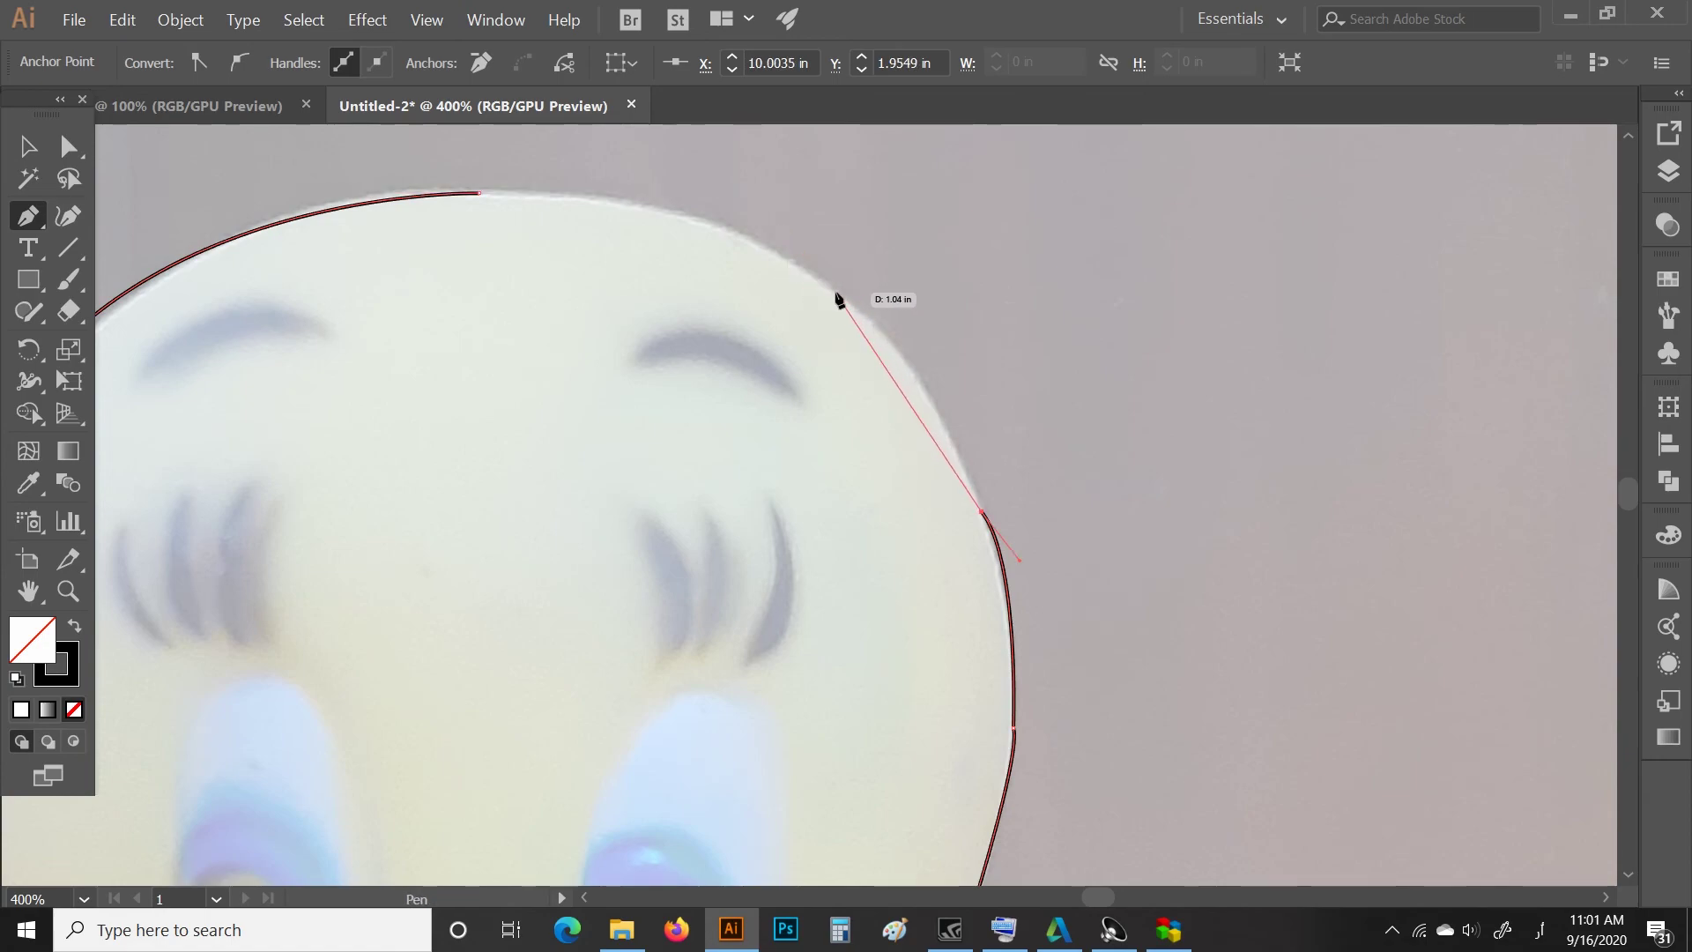
pyautogui.moveTo(833, 292)
pyautogui.mouseDown()
pyautogui.moveTo(775, 273)
pyautogui.moveTo(828, 291)
pyautogui.mouseUp()
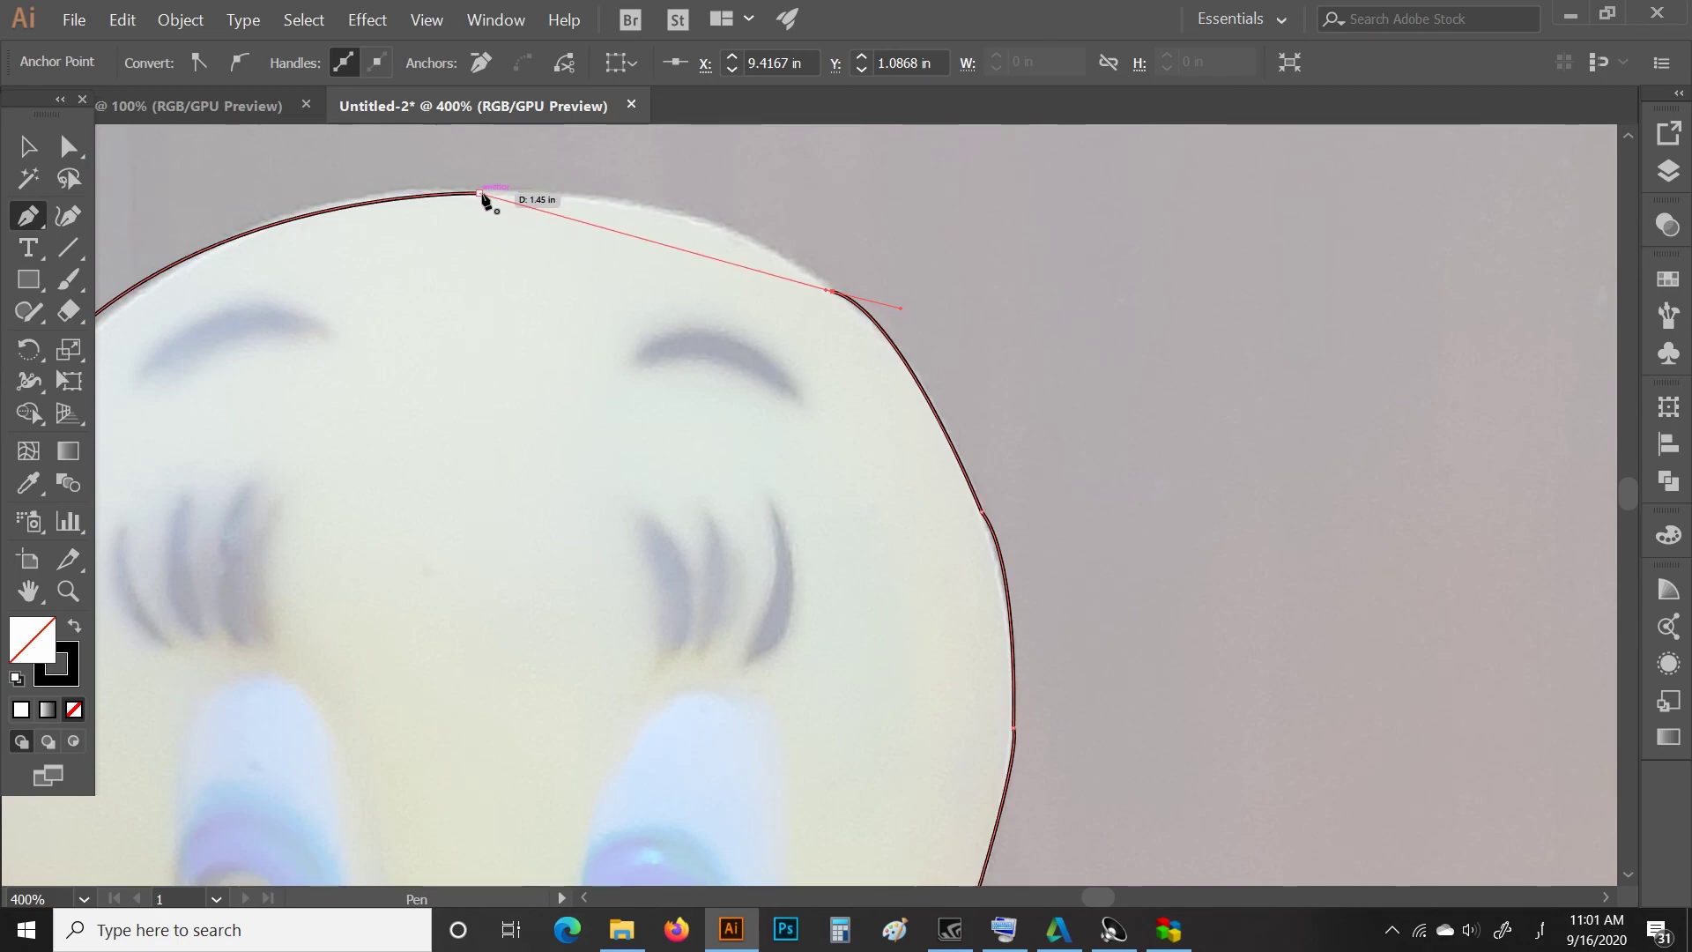
pyautogui.moveTo(480, 192)
pyautogui.mouseDown()
pyautogui.moveTo(480, 251)
pyautogui.moveTo(270, 223)
pyautogui.mouseUp()
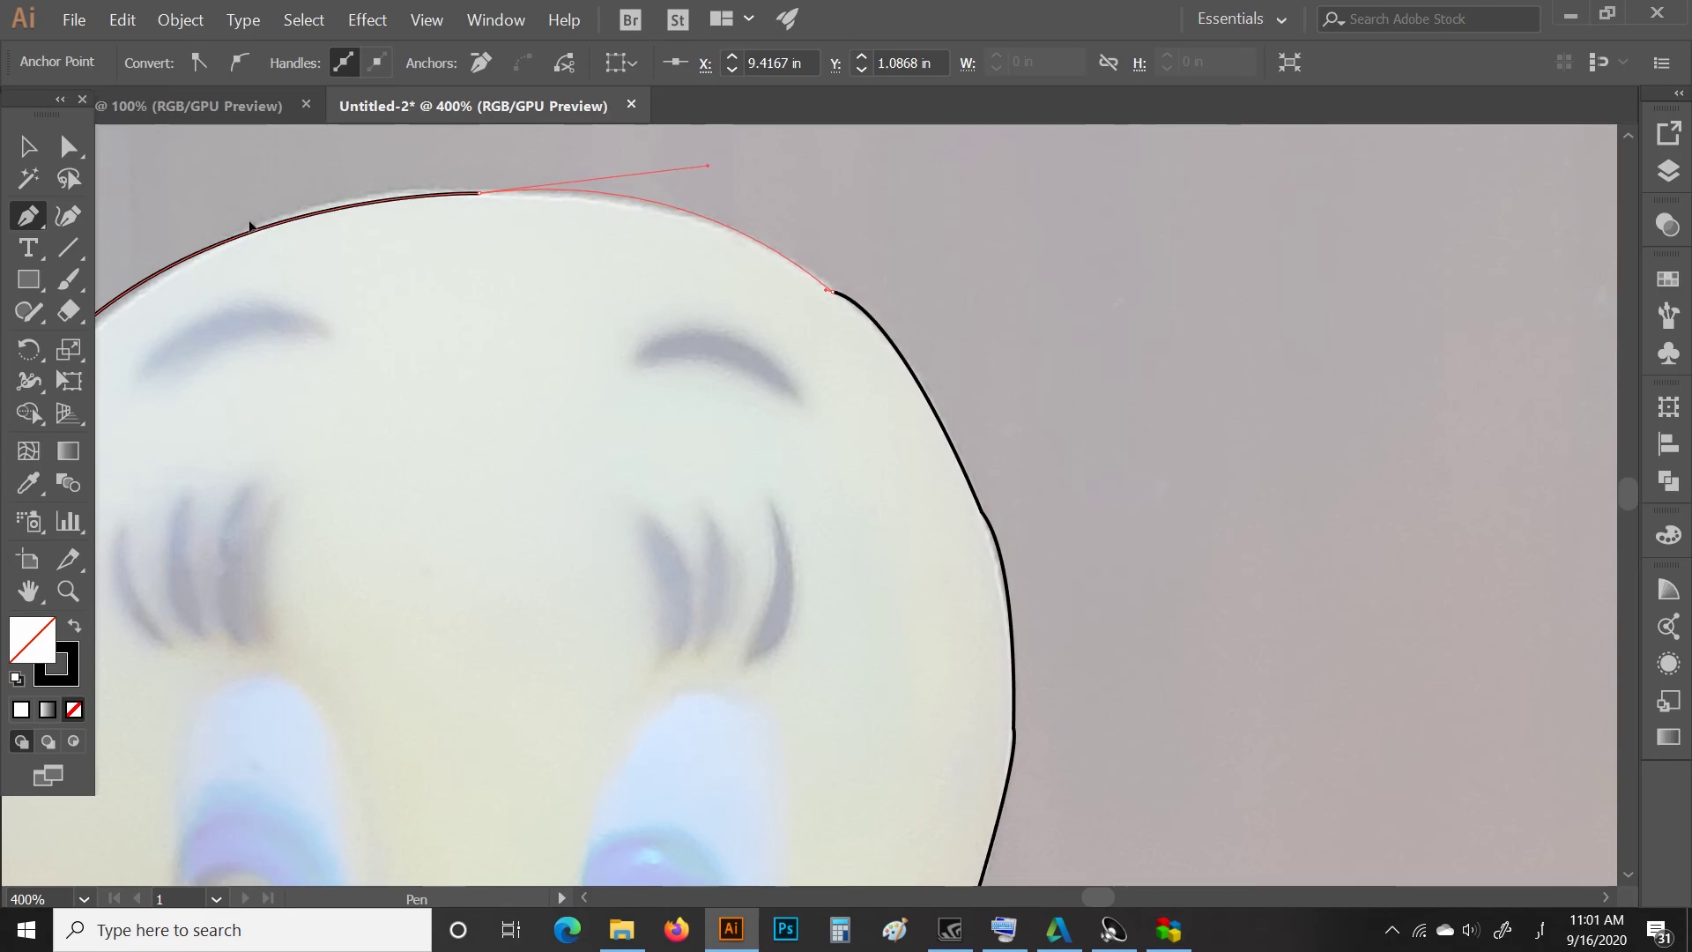
pyautogui.moveTo(270, 223); pyautogui.dragTo(253, 226)
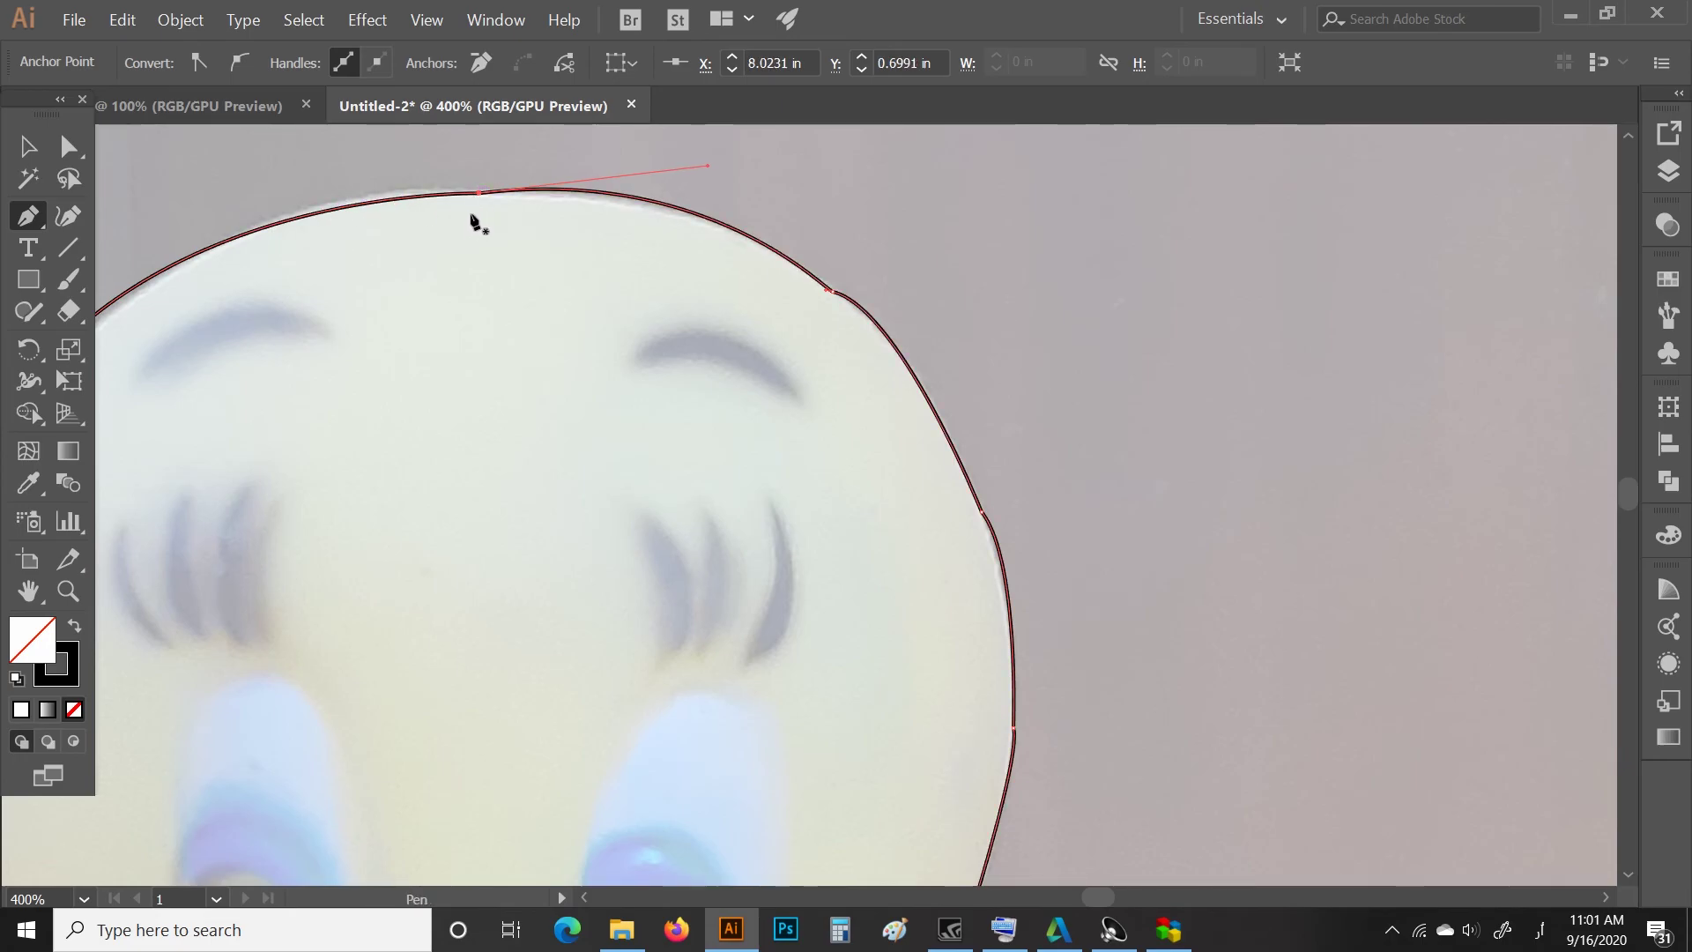
# Zoom out and pan to centre the whole Tweety photo with its closed outline.
pyautogui.keyDown('alt'); pyautogui.scroll(-4, 470, 212); pyautogui.keyUp('alt')
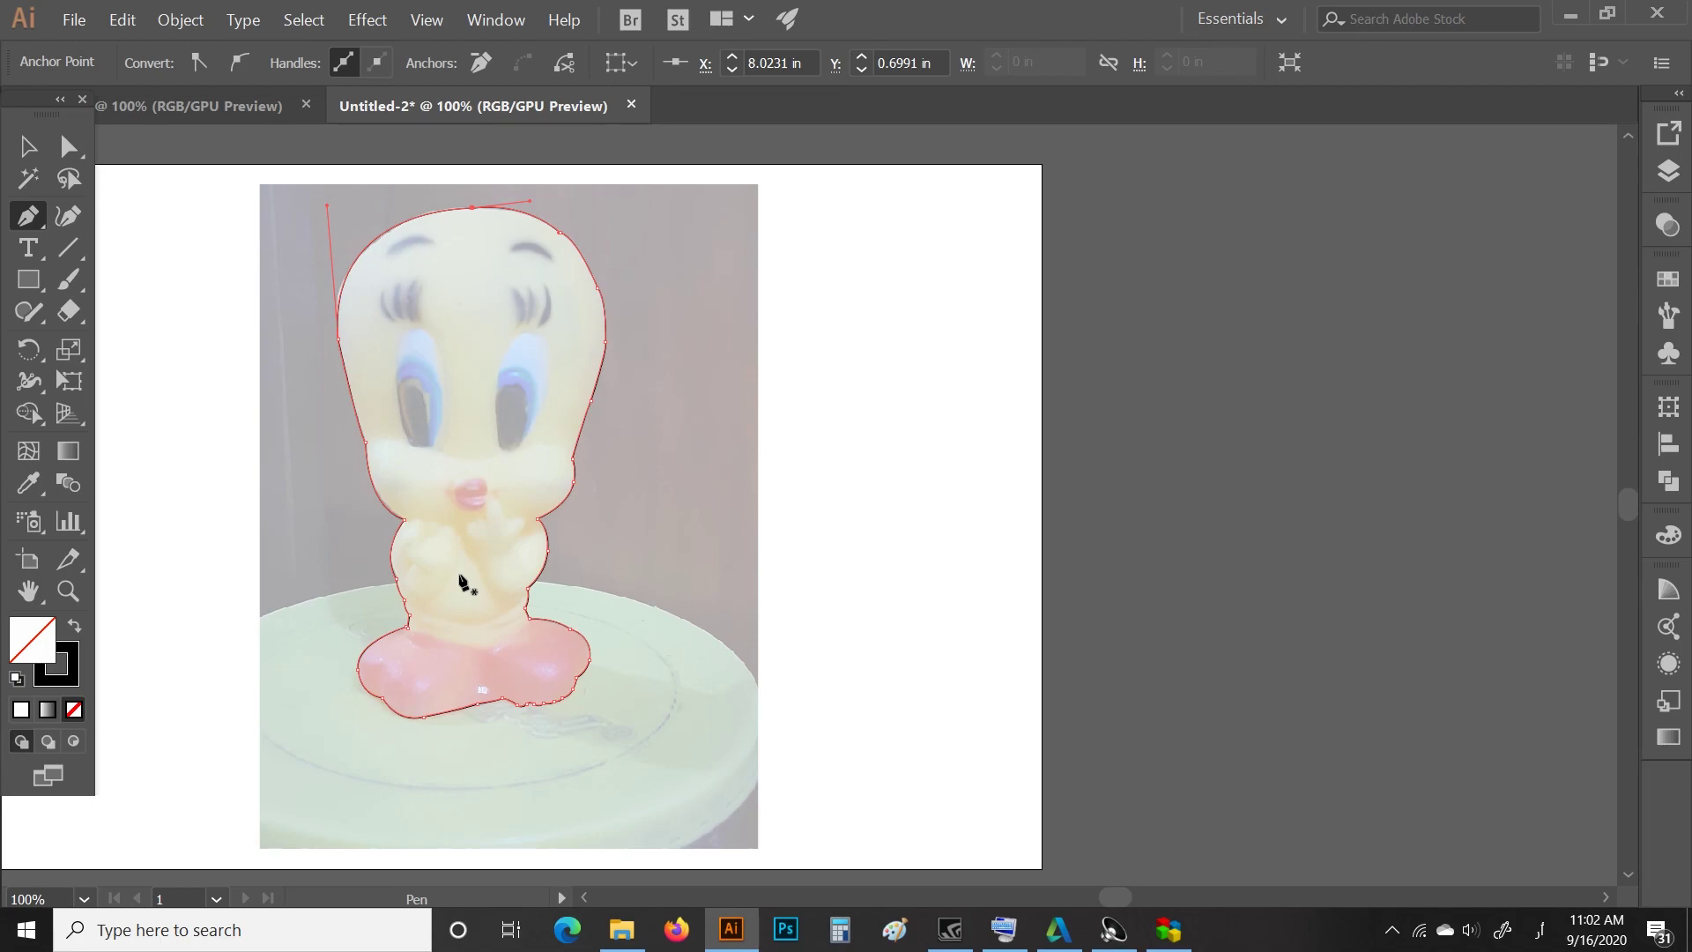
pyautogui.moveTo(509, 516)
pyautogui.mouseDown()
pyautogui.moveTo(509, 588)
pyautogui.moveTo(749, 579)
pyautogui.mouseUp()
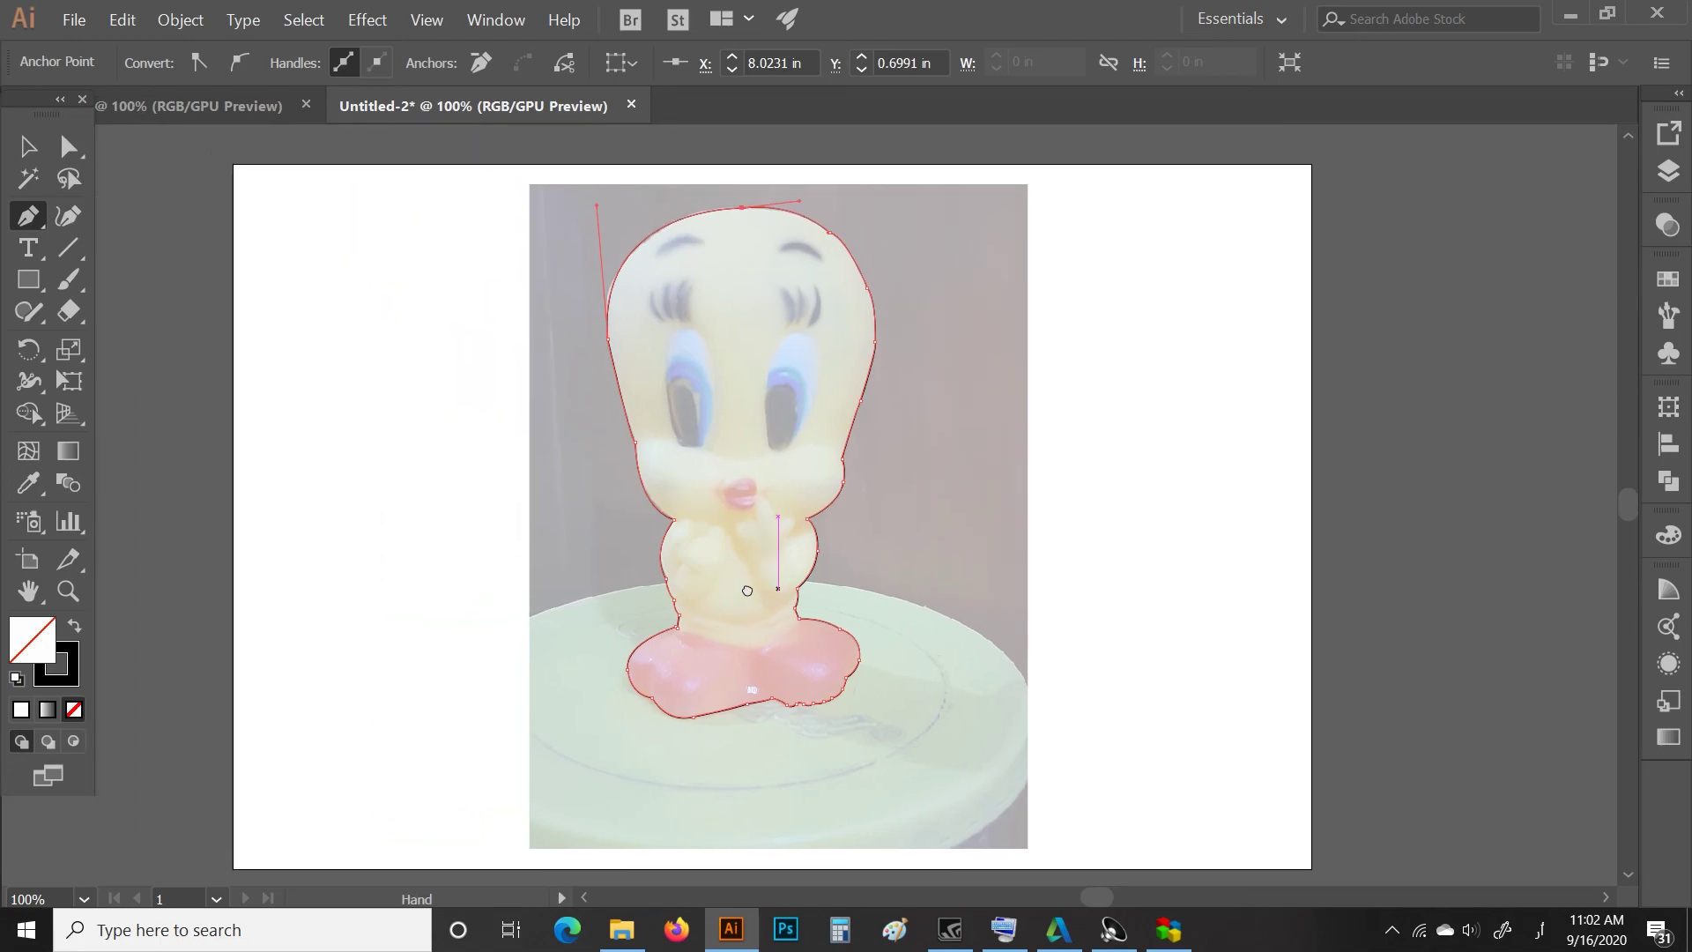